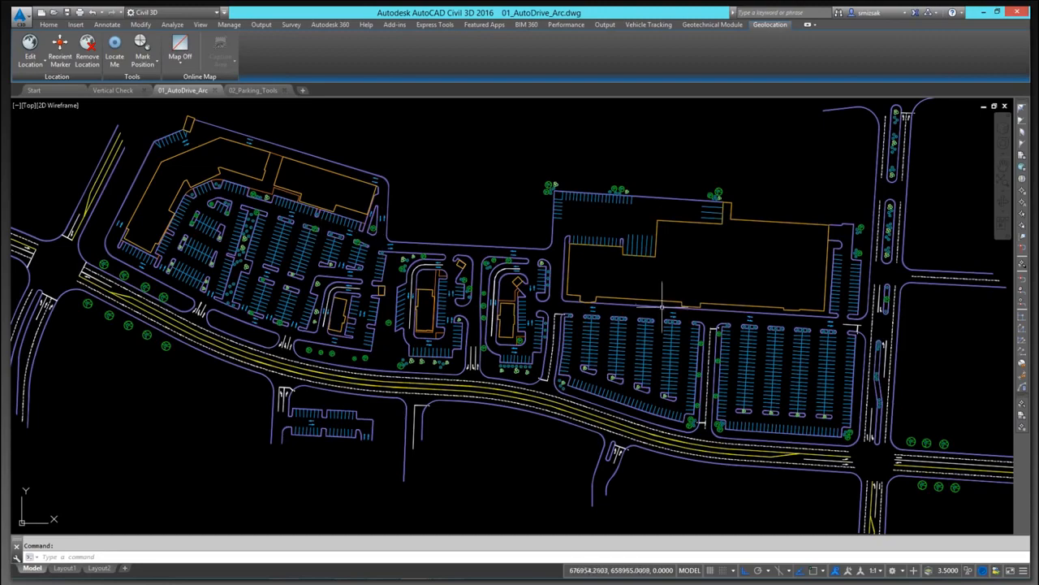
Step: Start the AutoDrive Arc vehicle tracking command to open the vehicle library
{"action": "scroll", "coordinate": [591, 290], "scroll_direction": "up", "scroll_amount": 3}
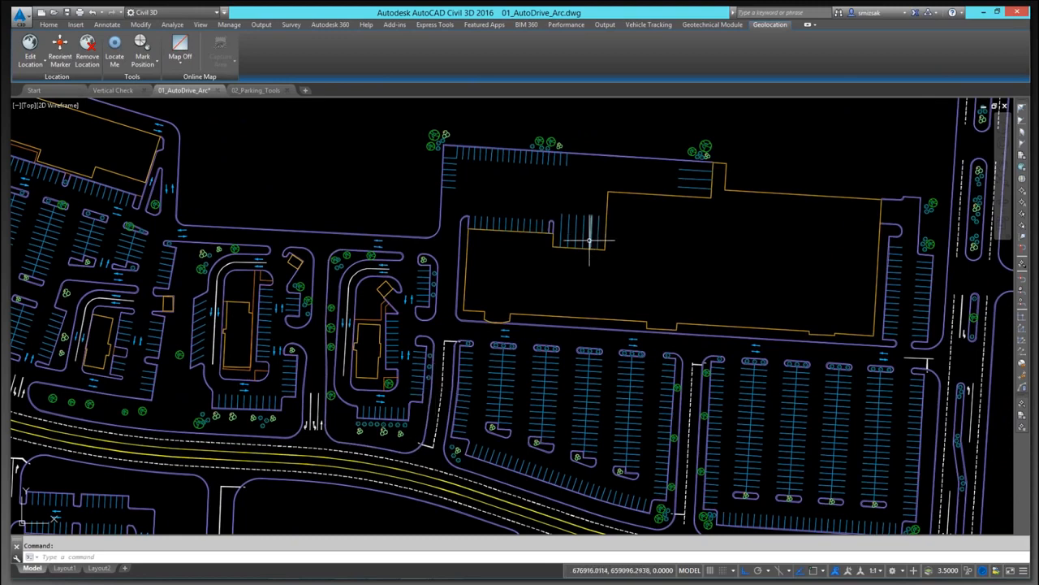
{"action": "mouse_move", "coordinate": [590, 240]}
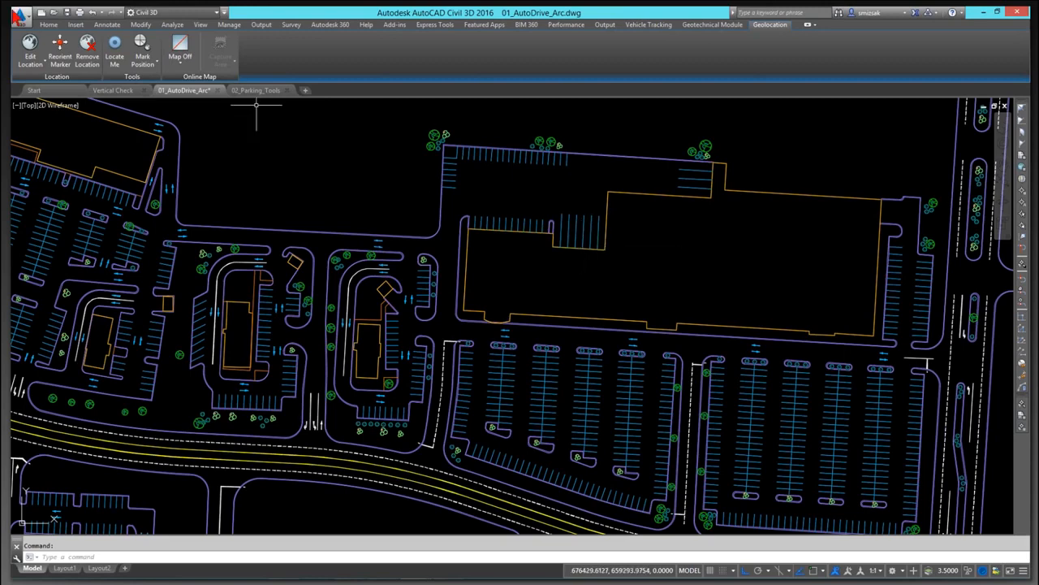
{"action": "left_click", "coordinate": [649, 26]}
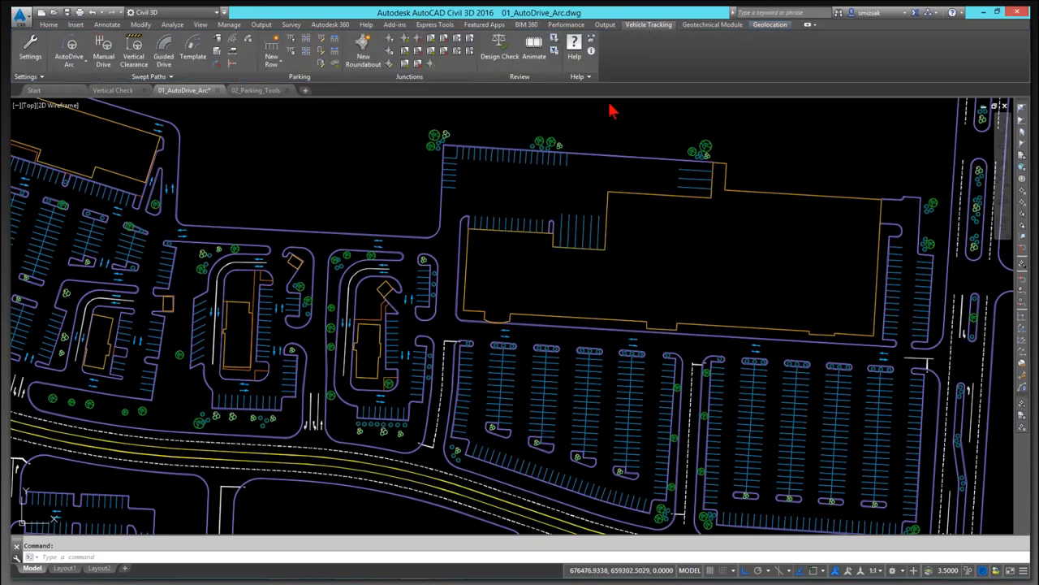
{"action": "left_click", "coordinate": [70, 48]}
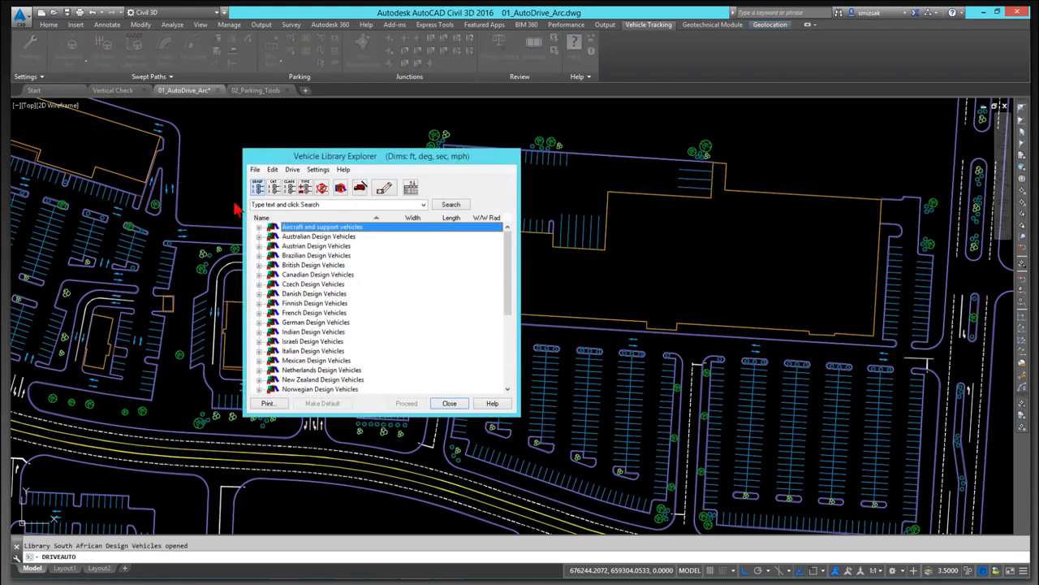
{"action": "left_click_drag", "start_coordinate": [282, 159], "coordinate": [207, 112]}
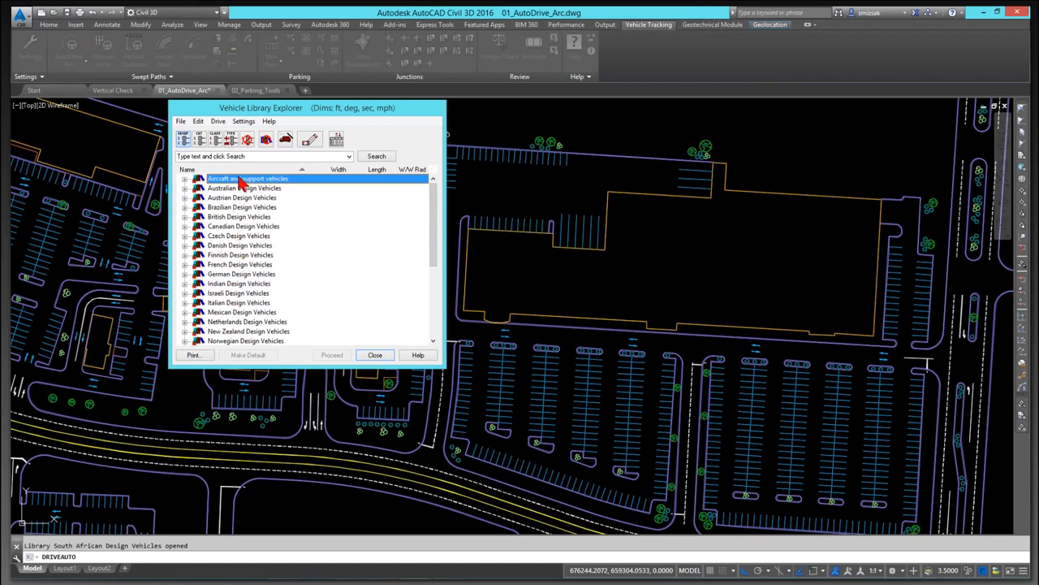
Step: Browse the vehicle library categories such as aircraft and trams and rail vehicles
{"action": "left_click", "coordinate": [185, 179]}
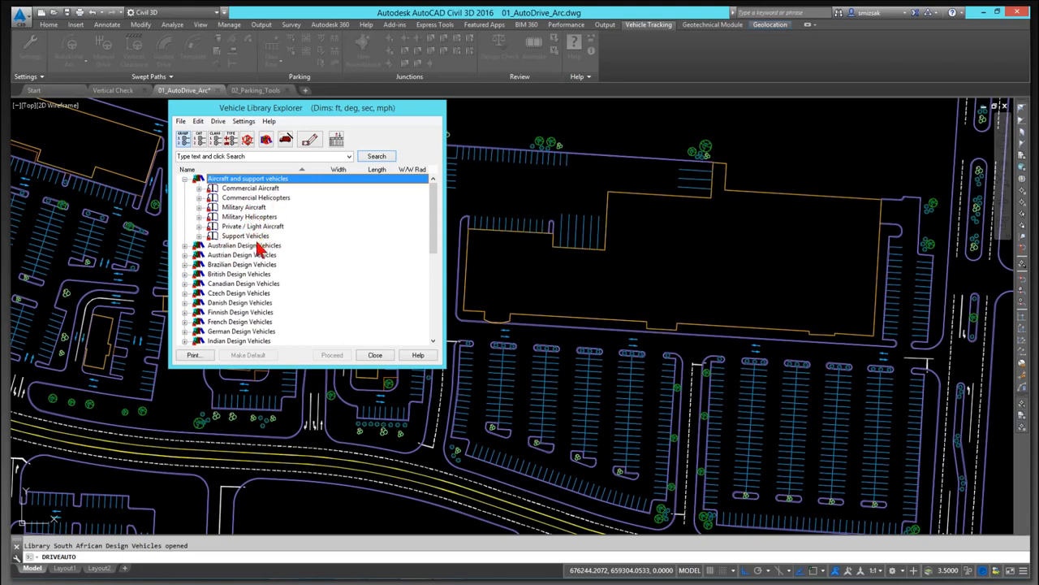
{"action": "left_click", "coordinate": [185, 180]}
{"action": "scroll", "coordinate": [316, 266], "scroll_direction": "down", "scroll_amount": 3}
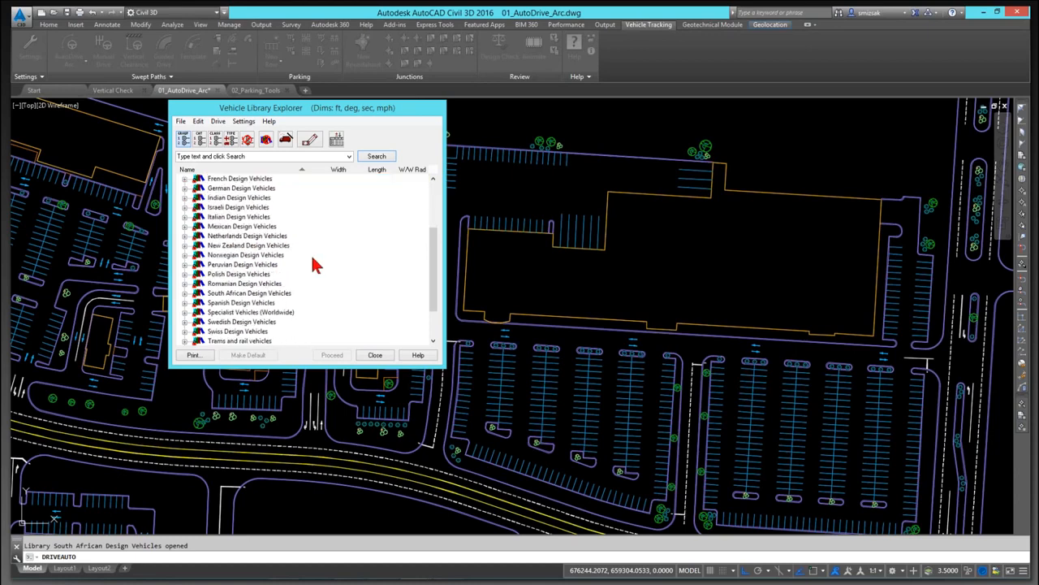
{"action": "scroll", "coordinate": [316, 266], "scroll_direction": "down", "scroll_amount": 2}
{"action": "left_click", "coordinate": [186, 294]}
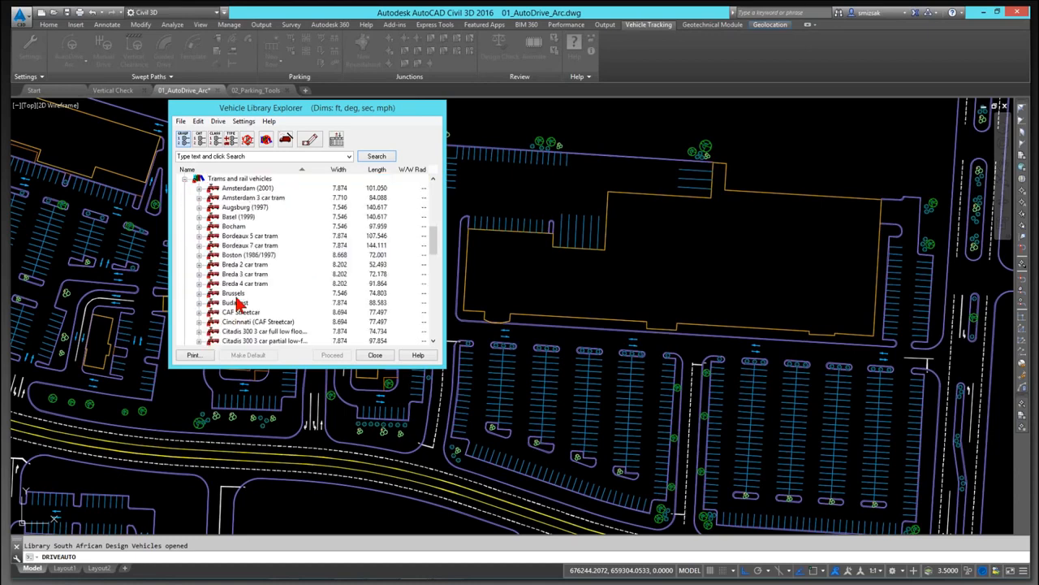
{"action": "scroll", "coordinate": [243, 218], "scroll_direction": "up", "scroll_amount": 1}
{"action": "scroll", "coordinate": [267, 238], "scroll_direction": "down", "scroll_amount": 5}
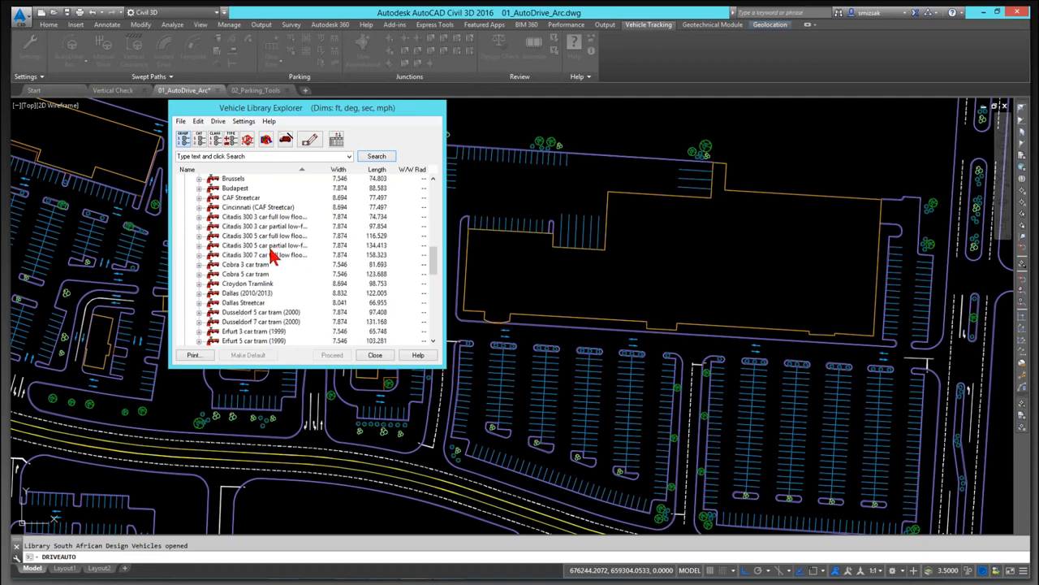
{"action": "scroll", "coordinate": [271, 254], "scroll_direction": "down", "scroll_amount": 5}
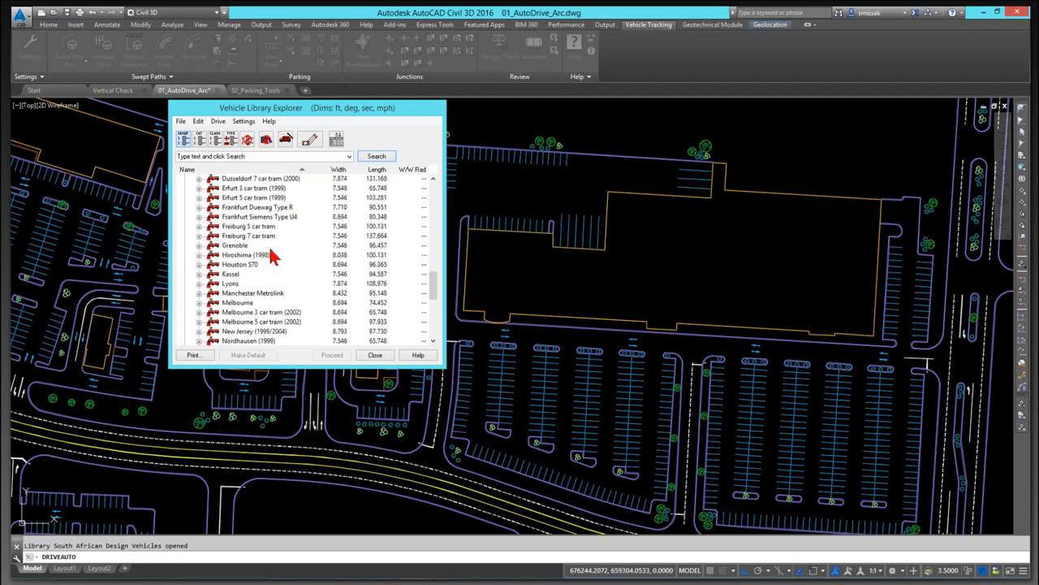
{"action": "scroll", "coordinate": [268, 255], "scroll_direction": "up", "scroll_amount": 11}
{"action": "left_click", "coordinate": [184, 236]}
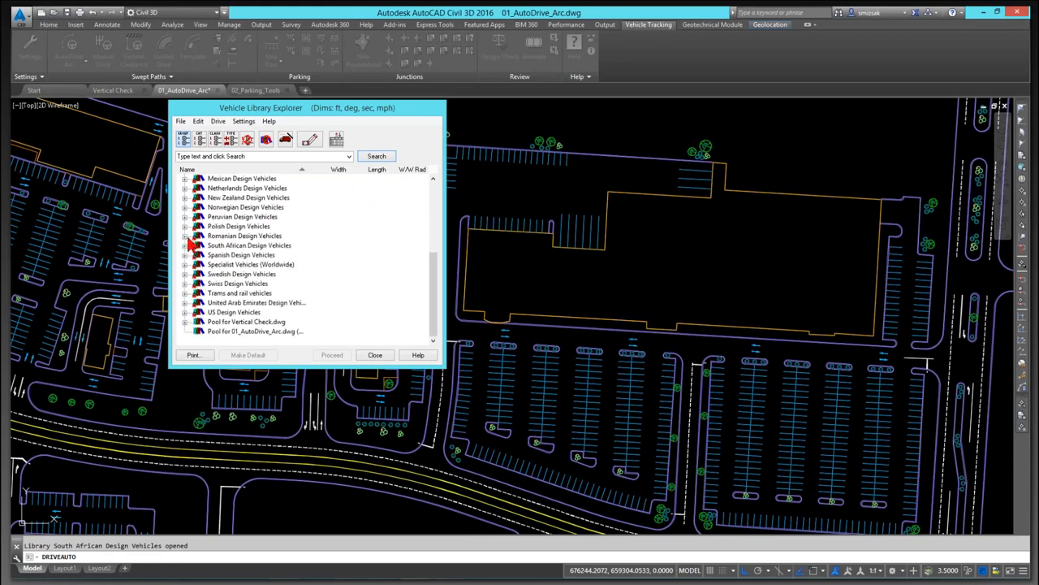
Step: Select the WB-62 Interstate Semi-Trailer under US Design Vehicles, State-wide (AASHTO), AASHTO 2011 (US Customary)
{"action": "left_click", "coordinate": [185, 313]}
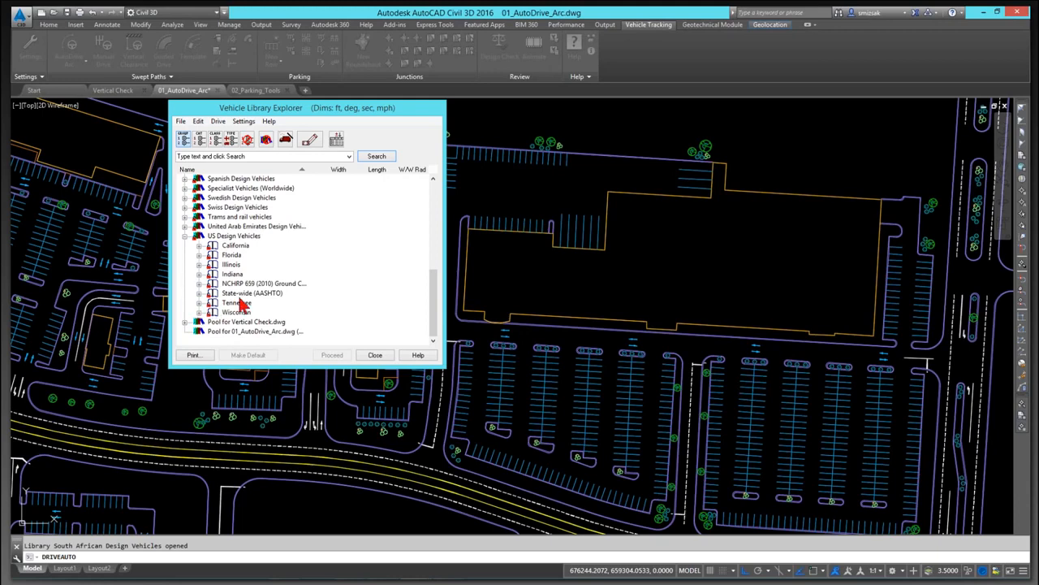
{"action": "left_click", "coordinate": [199, 293]}
{"action": "scroll", "coordinate": [358, 284], "scroll_direction": "down", "scroll_amount": 3}
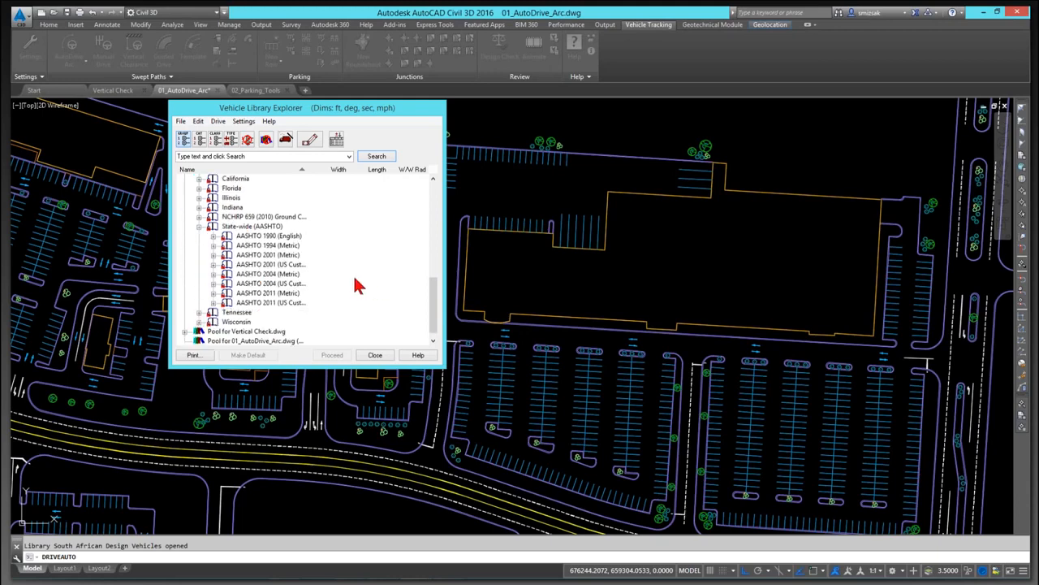
{"action": "left_click", "coordinate": [268, 303]}
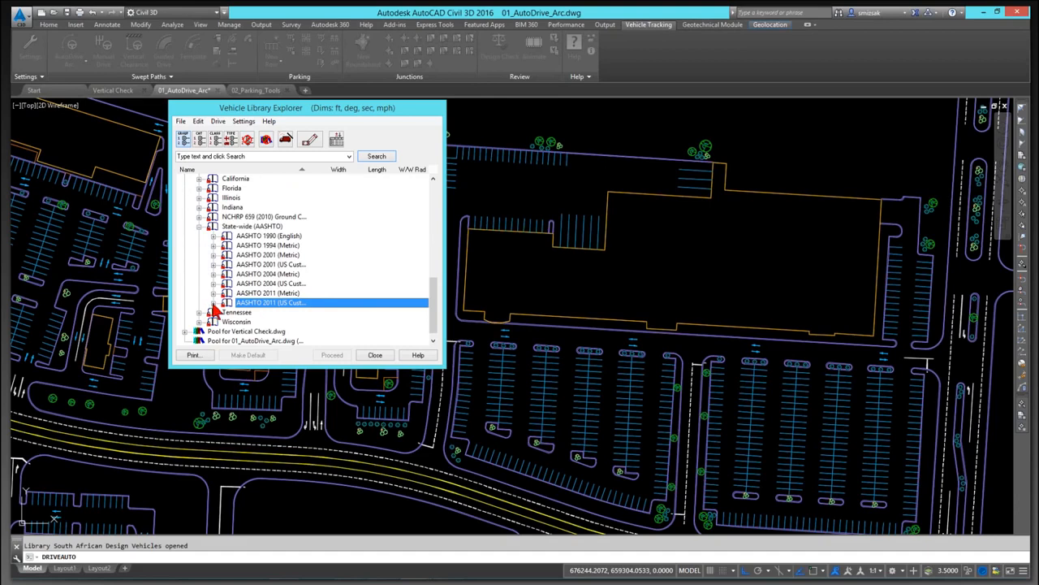
{"action": "left_click", "coordinate": [214, 303]}
{"action": "scroll", "coordinate": [231, 300], "scroll_direction": "down", "scroll_amount": 3}
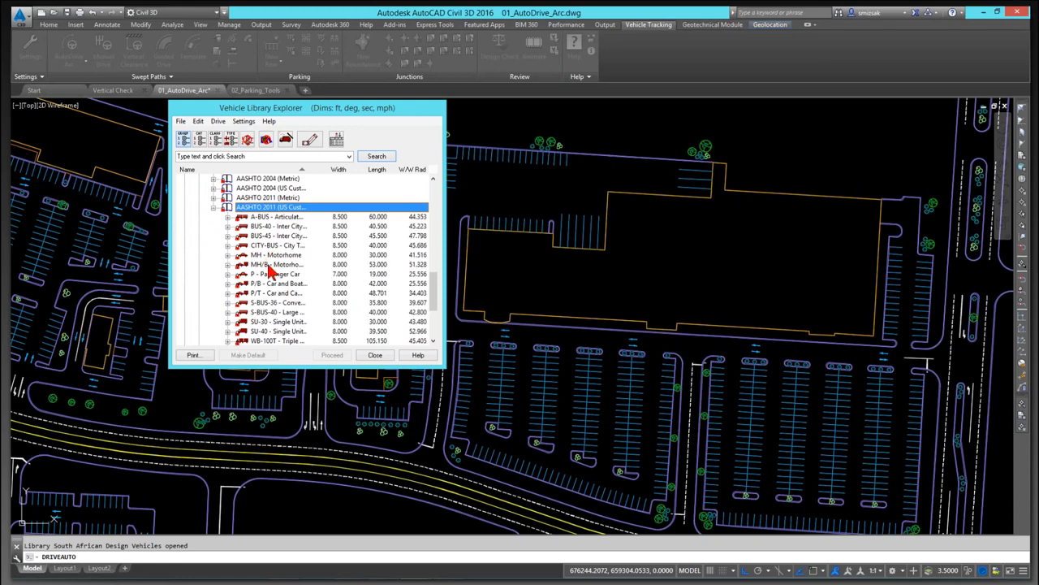
{"action": "scroll", "coordinate": [268, 296], "scroll_direction": "down", "scroll_amount": 1}
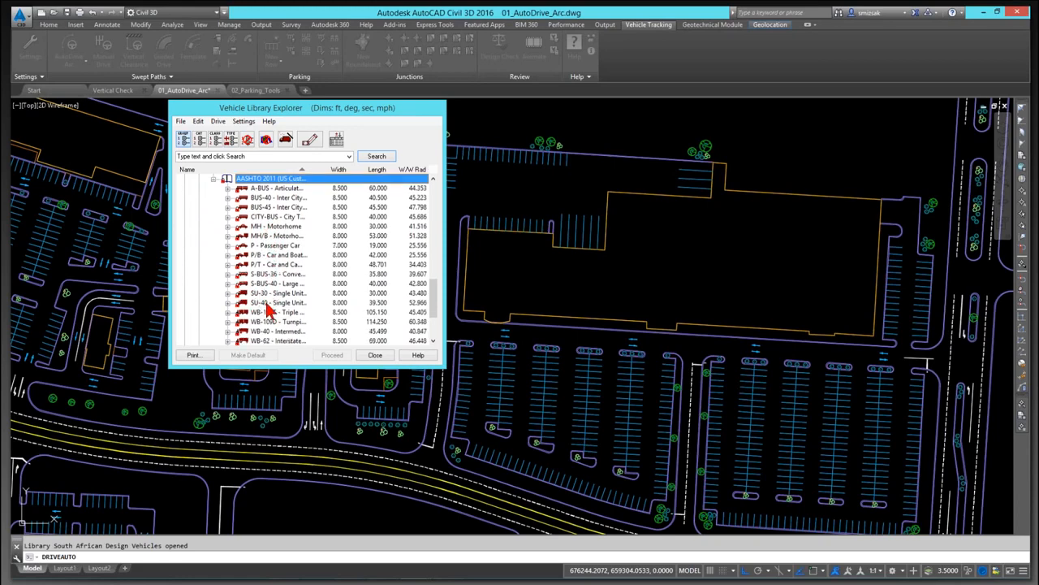
{"action": "scroll", "coordinate": [272, 316], "scroll_direction": "down", "scroll_amount": 1}
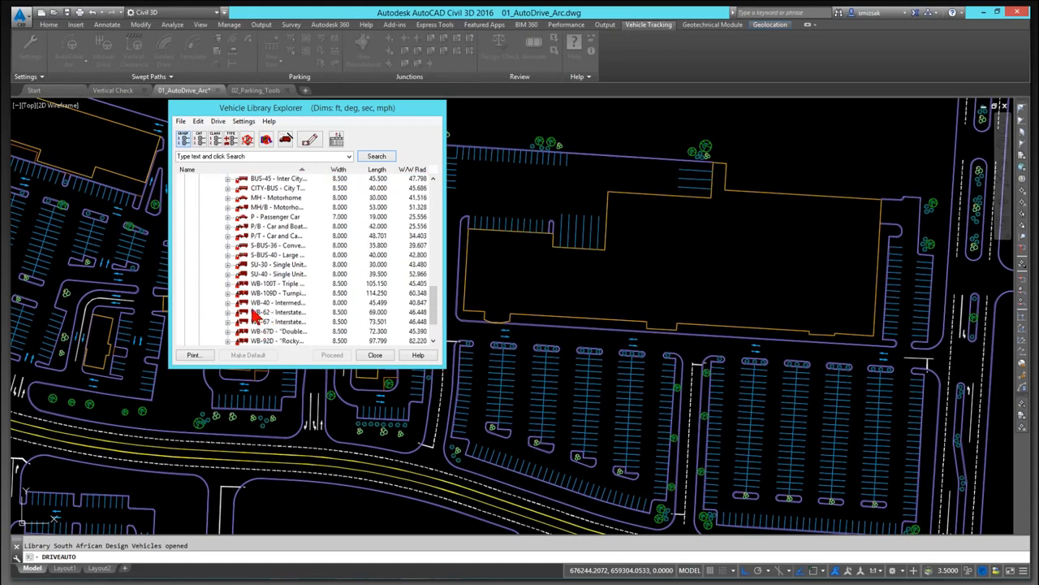
{"action": "left_click", "coordinate": [255, 313]}
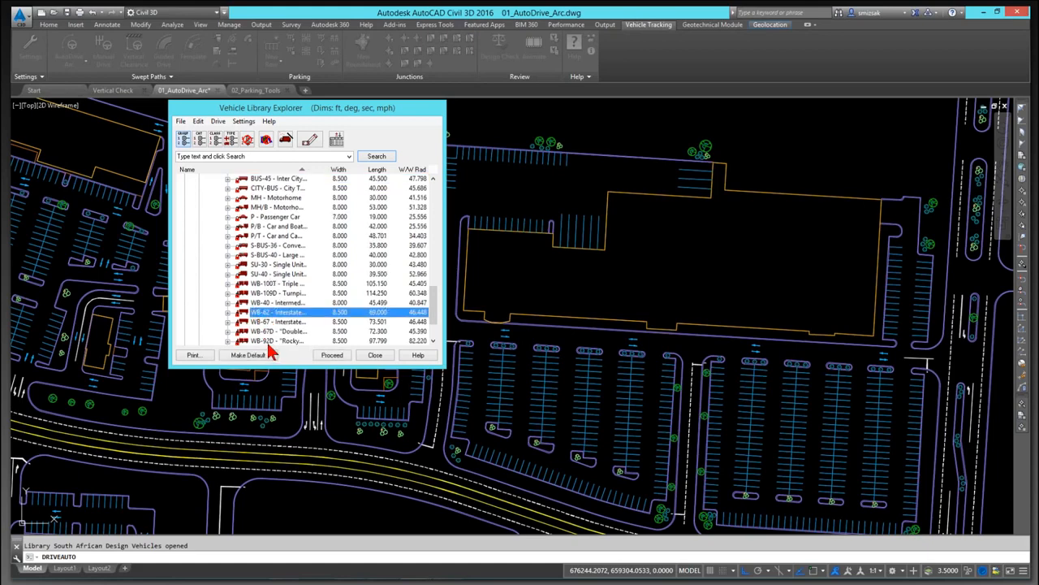
Step: Proceed with the selected vehicle and accept the drawing settings
{"action": "scroll", "coordinate": [280, 333], "scroll_direction": "down", "scroll_amount": 1}
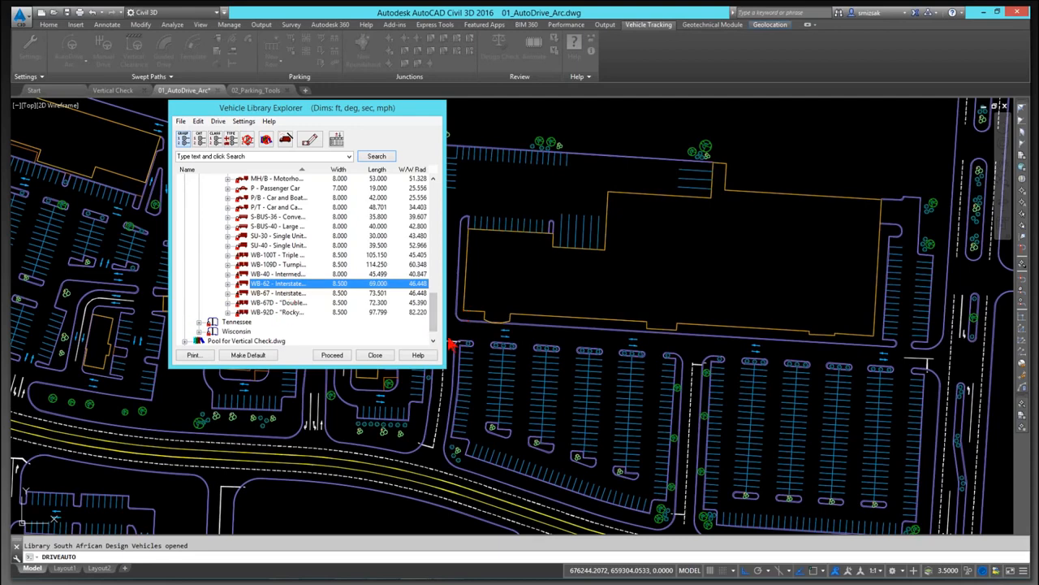
{"action": "left_click_drag", "start_coordinate": [445, 337], "coordinate": [590, 337]}
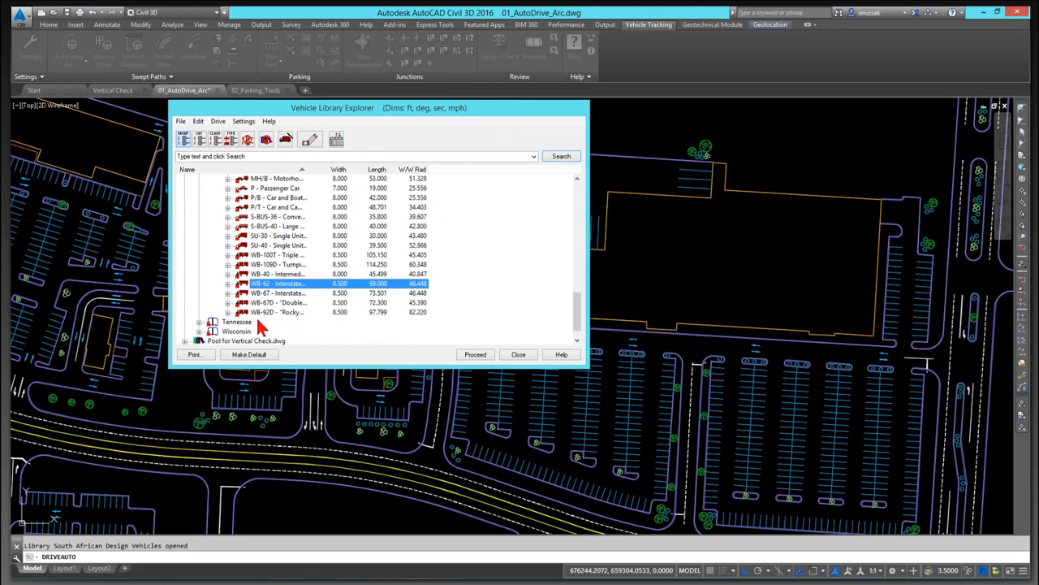
{"action": "left_click", "coordinate": [475, 355]}
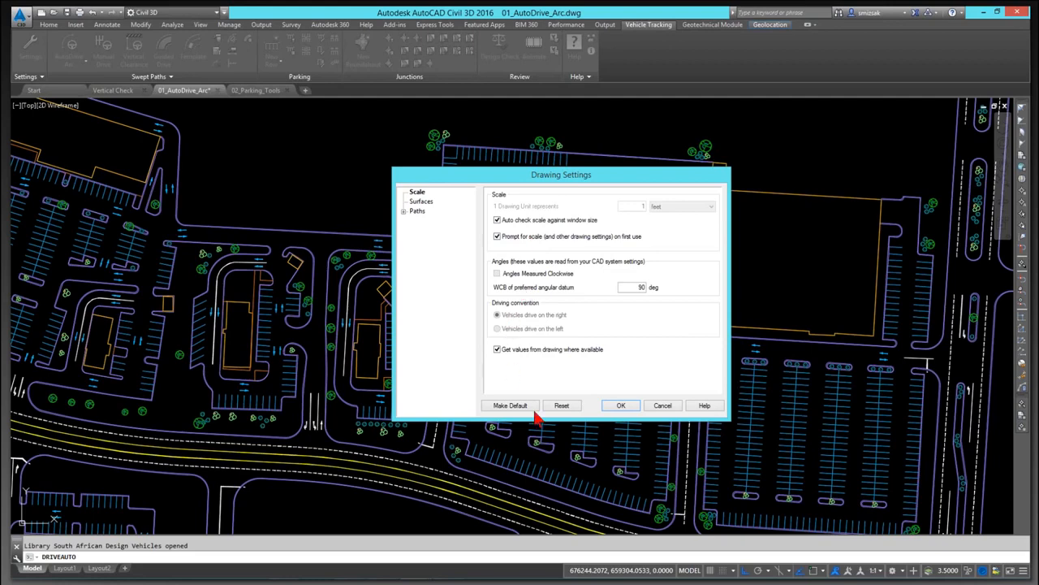
{"action": "left_click", "coordinate": [620, 405]}
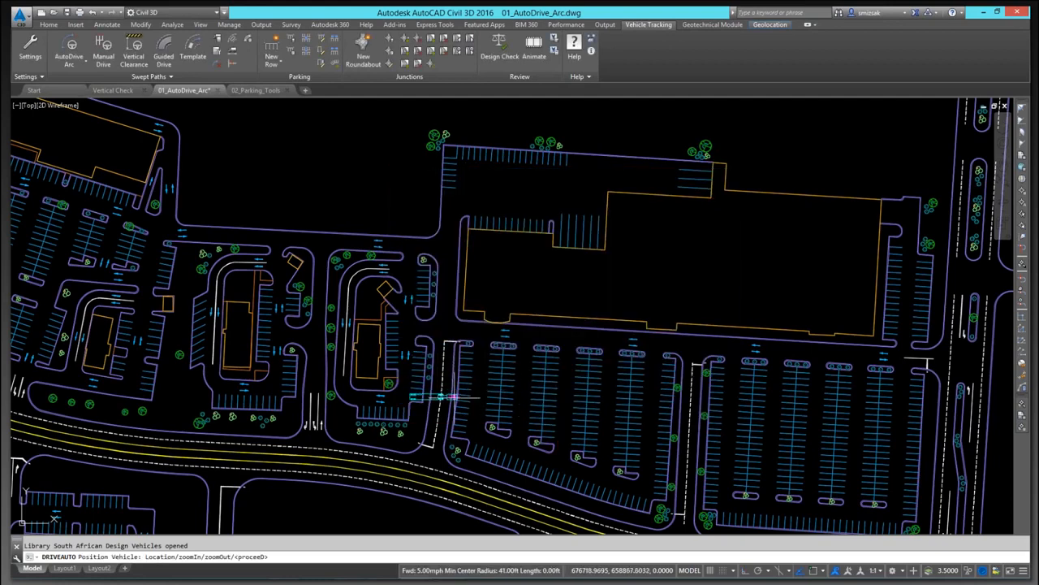
Step: Place the semi-trailer at the southern driveway entrance heading north and proceed
{"action": "scroll", "coordinate": [461, 347], "scroll_direction": "up", "scroll_amount": 4}
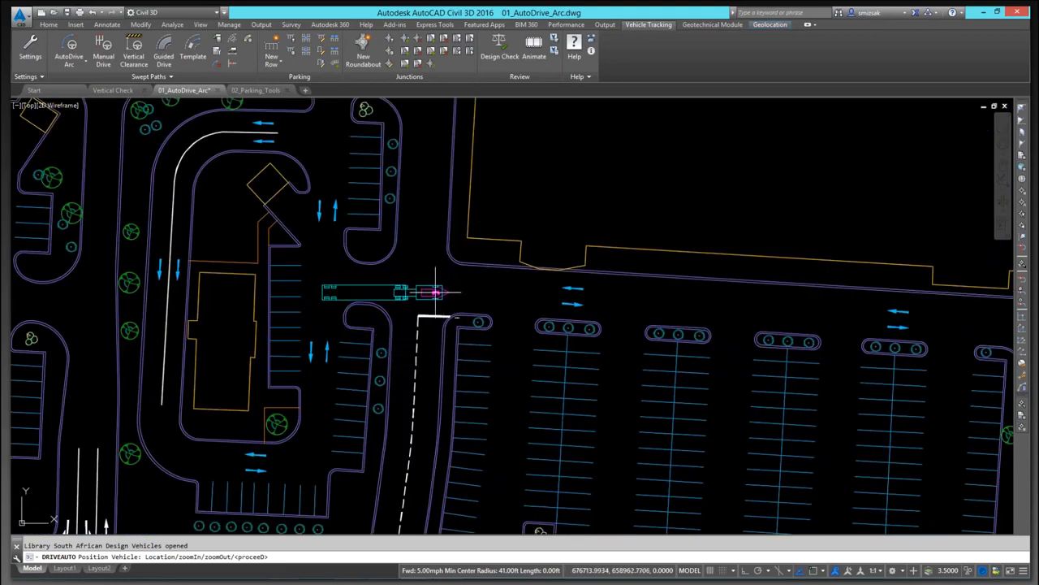
{"action": "left_click", "coordinate": [433, 286]}
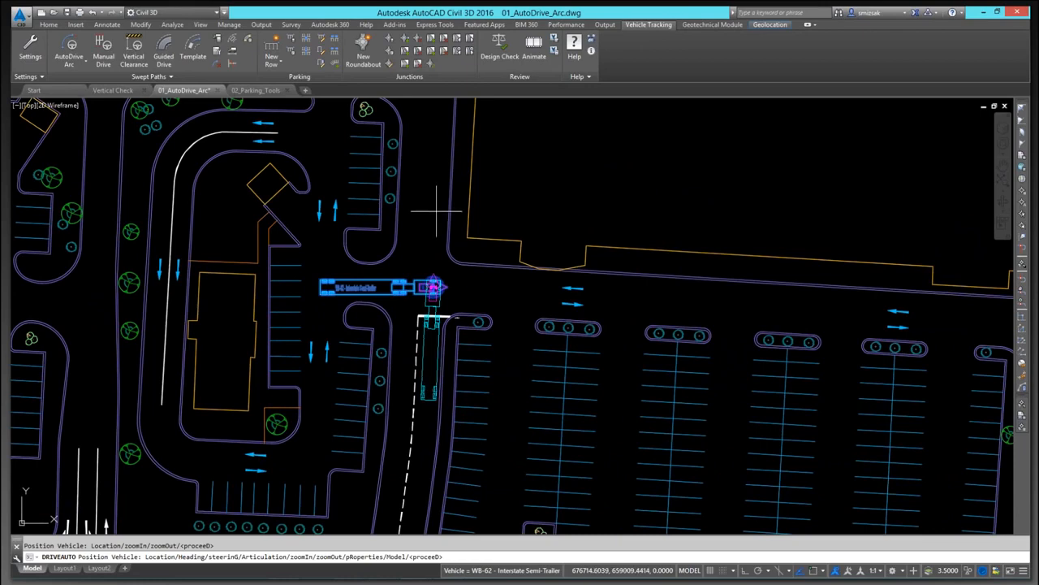
{"action": "left_click", "coordinate": [436, 211]}
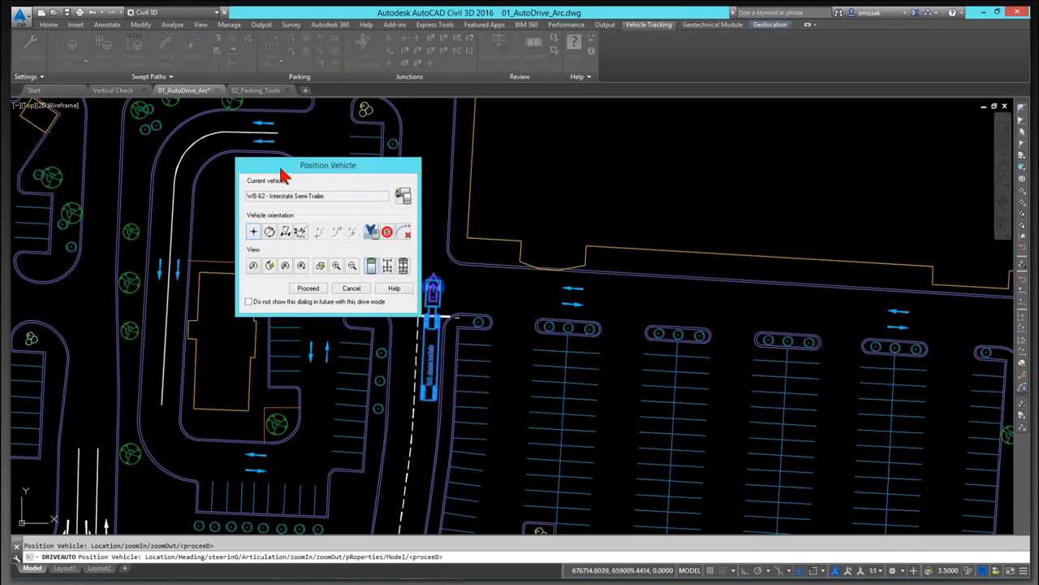
{"action": "left_click_drag", "start_coordinate": [281, 169], "coordinate": [121, 77]}
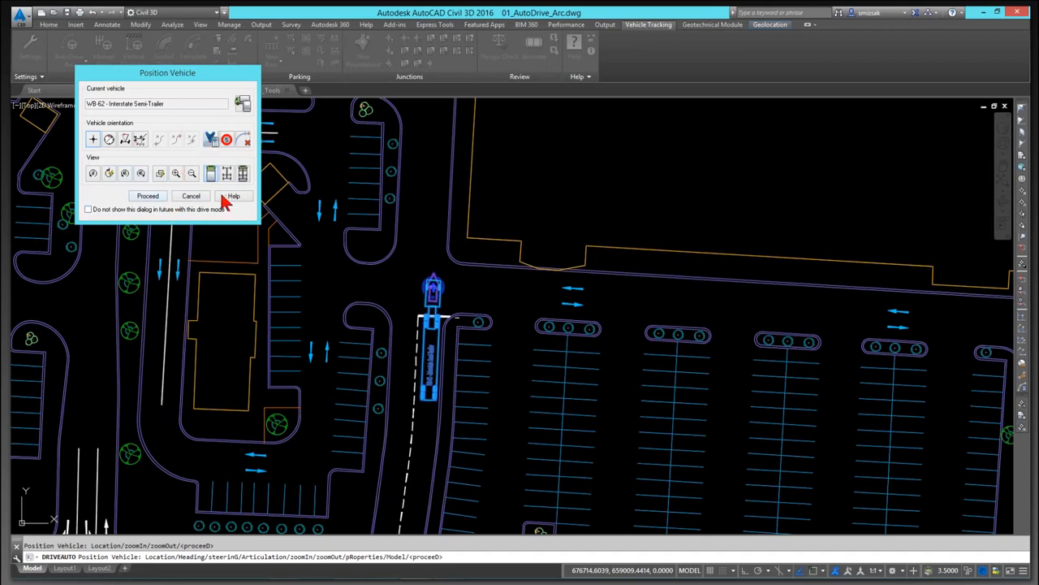
{"action": "left_click", "coordinate": [148, 197]}
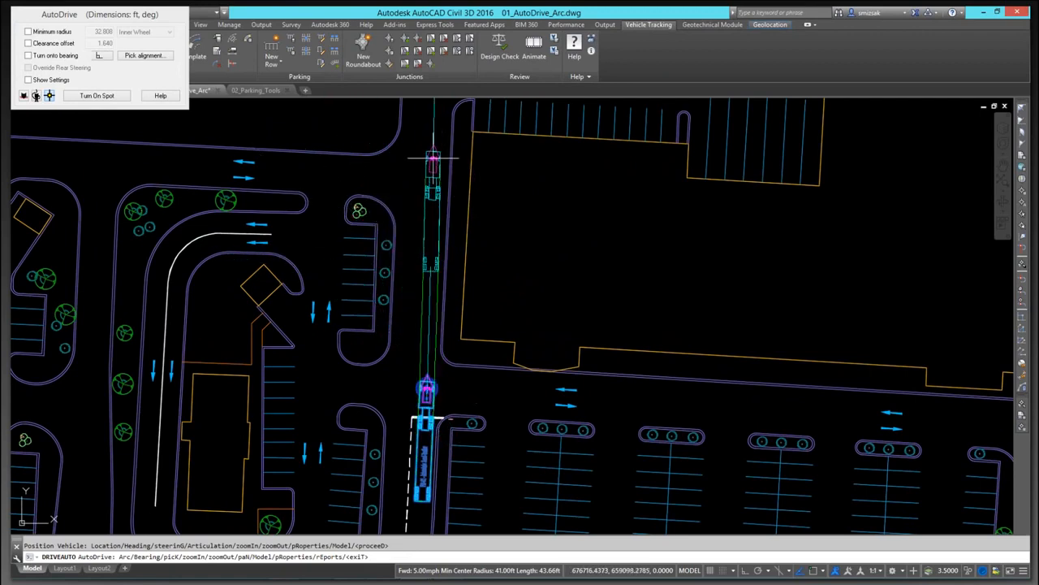
Step: Drive the semi-trailer north along the aisle with arc points, then cancel the drive
{"action": "middle_click_drag", "start_coordinate": [433, 157], "coordinate": [436, 270]}
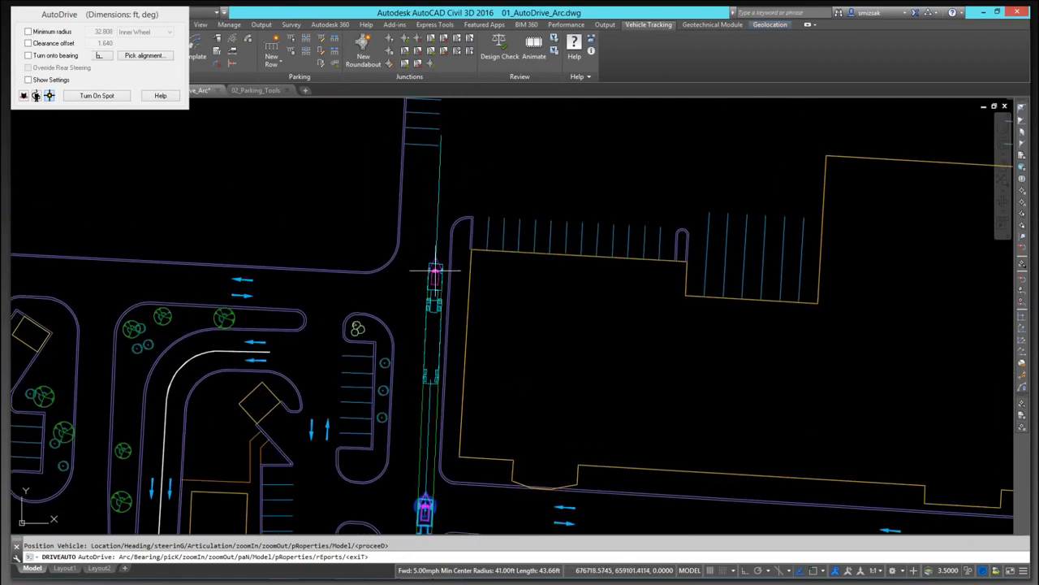
{"action": "left_click", "coordinate": [436, 270]}
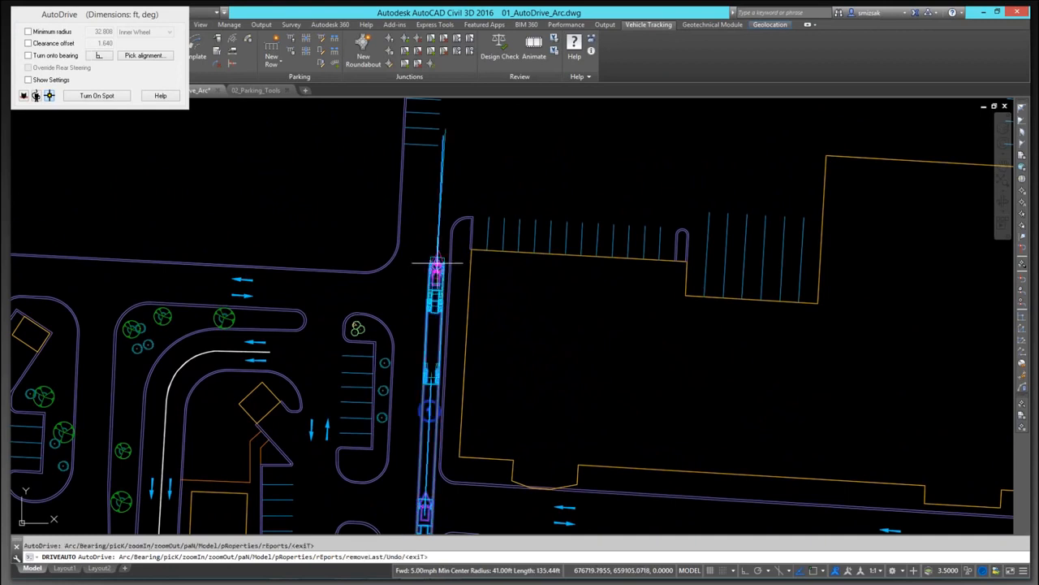
{"action": "mouse_move", "coordinate": [506, 169]}
{"action": "middle_mouse_down"}
{"action": "mouse_move", "coordinate": [497, 188]}
{"action": "mouse_move", "coordinate": [505, 268]}
{"action": "middle_mouse_up"}
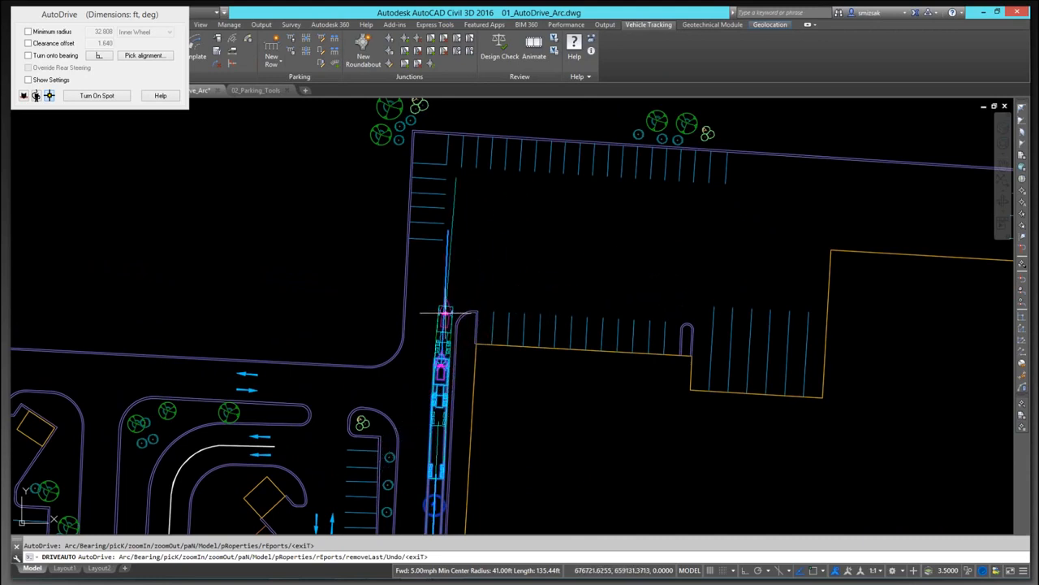
{"action": "left_click", "coordinate": [445, 311]}
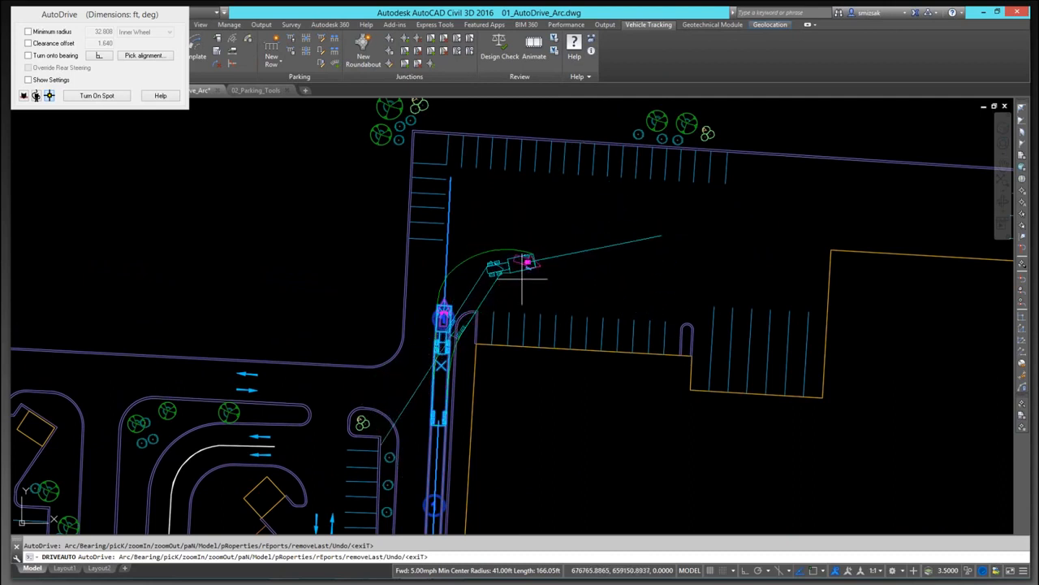
{"action": "key", "text": "Escape"}
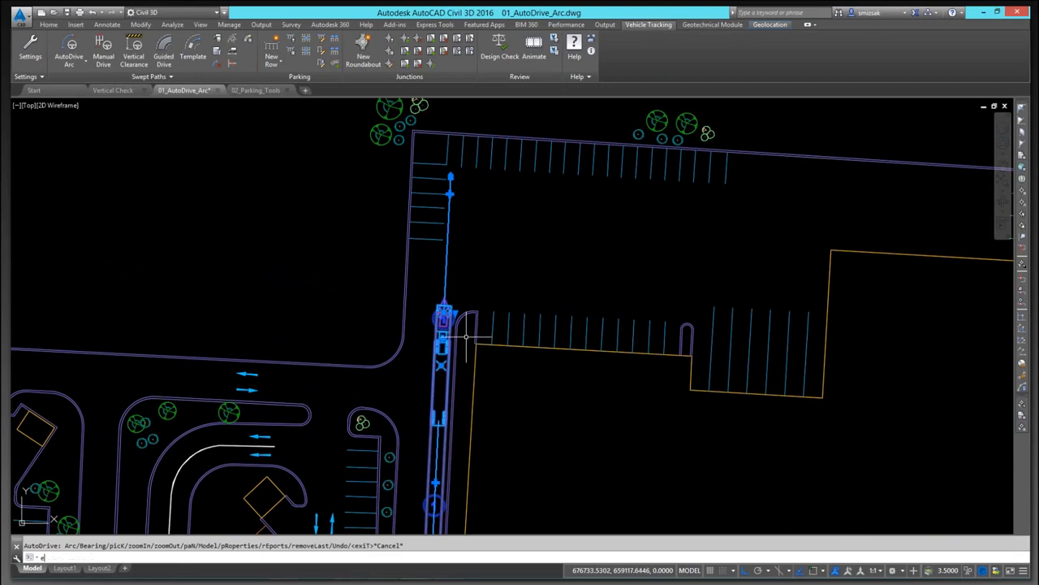
Step: Restart AutoDrive with the WB-62 and place it at the southern driveway entrance heading north
{"action": "type", "text": "e"}
{"action": "key", "text": "Return"}
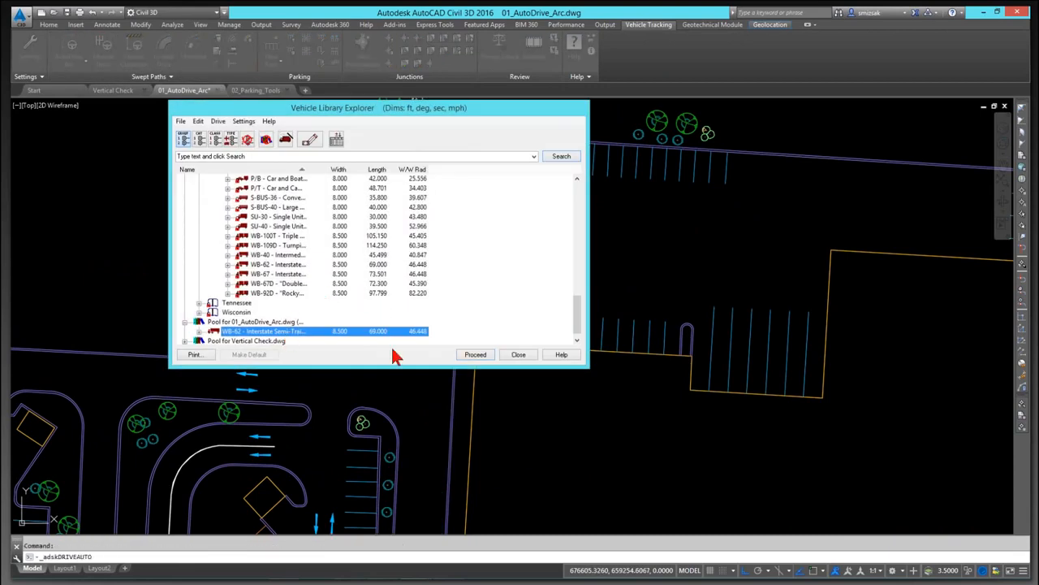
{"action": "left_click", "coordinate": [469, 356]}
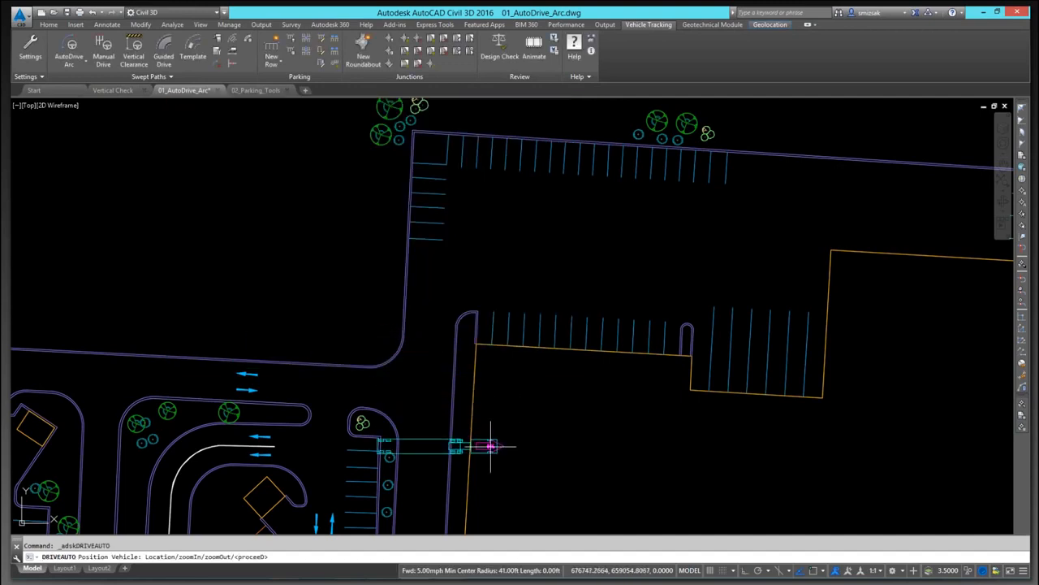
{"action": "middle_click_drag", "start_coordinate": [445, 489], "coordinate": [443, 346]}
{"action": "left_click", "coordinate": [443, 344]}
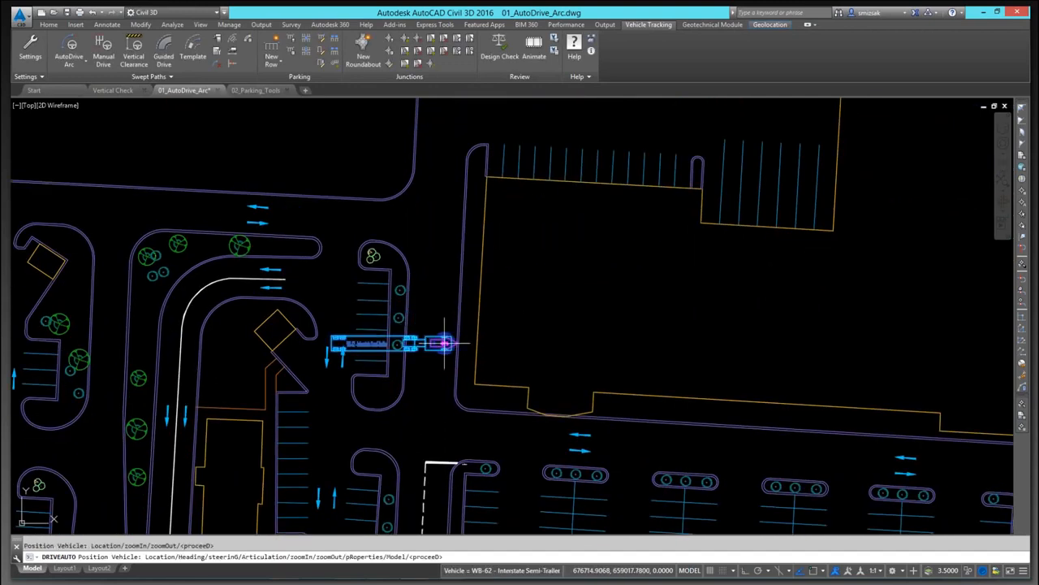
{"action": "left_click", "coordinate": [447, 252]}
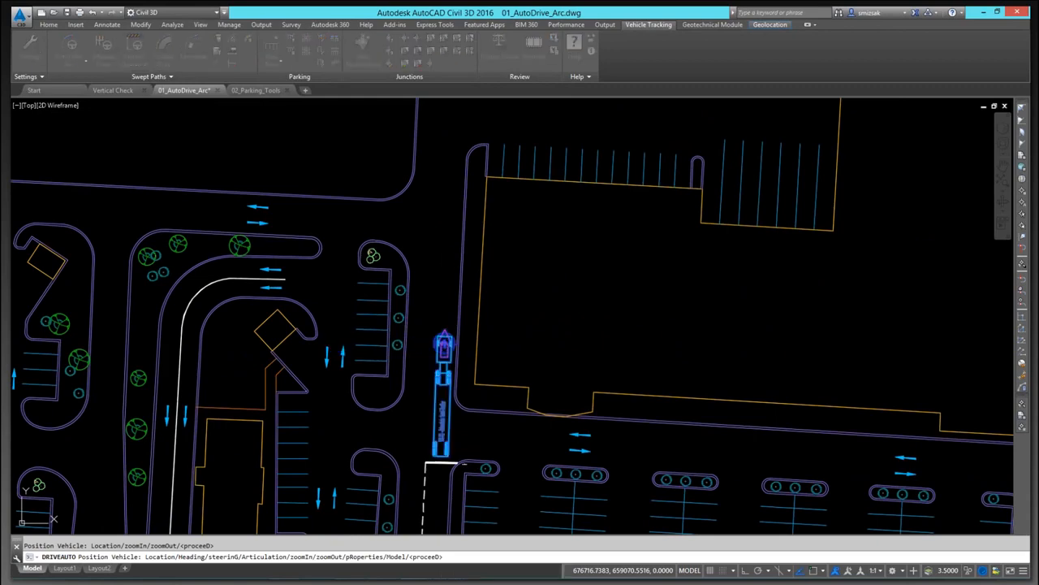
Step: Drive the semi-trailer north up the aisle to the northern drive with an arc point
{"action": "left_click", "coordinate": [146, 196]}
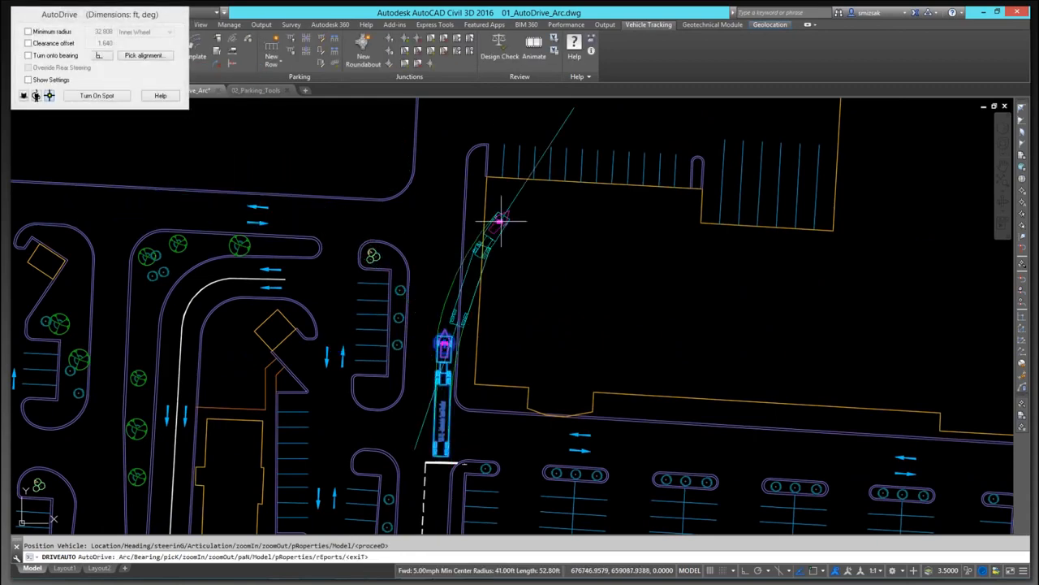
{"action": "middle_click_drag", "start_coordinate": [498, 220], "coordinate": [496, 301]}
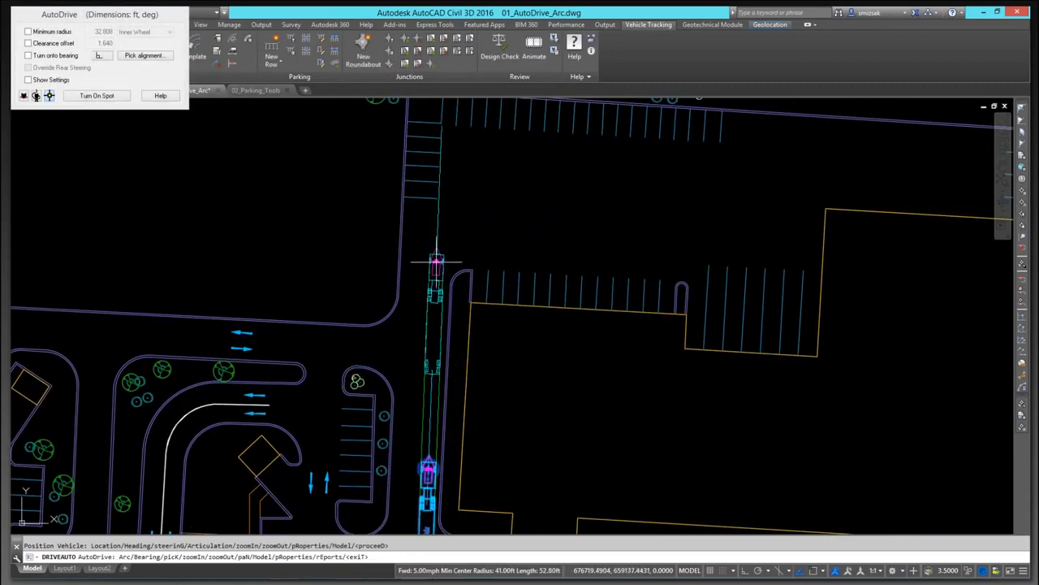
{"action": "left_click", "coordinate": [434, 288]}
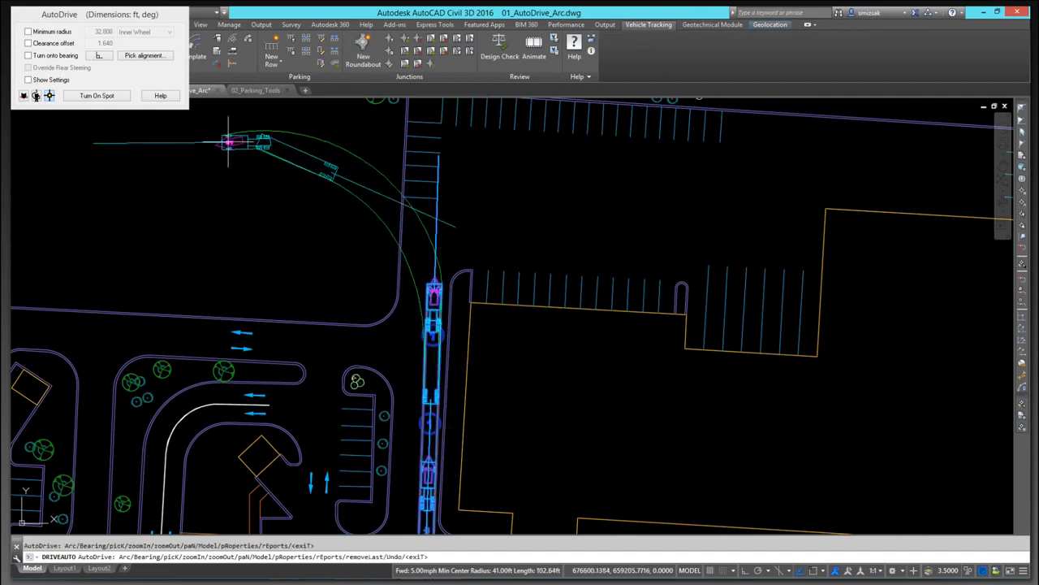
Step: Pick the northern parking row edge as the alignment and drive the trailer east along it to the lot's far end
{"action": "left_click", "coordinate": [146, 55]}
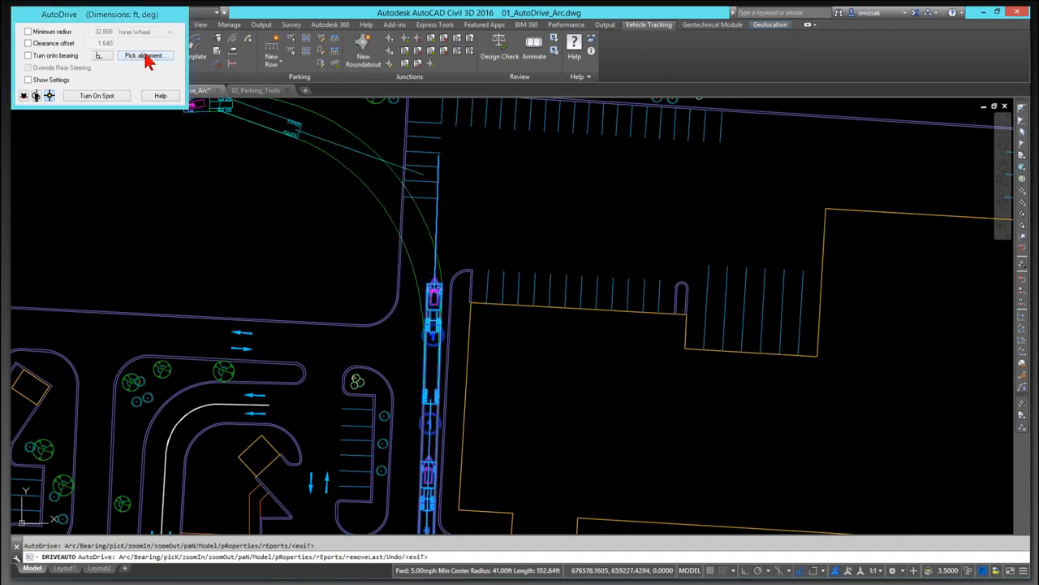
{"action": "middle_click_drag", "start_coordinate": [614, 202], "coordinate": [603, 224]}
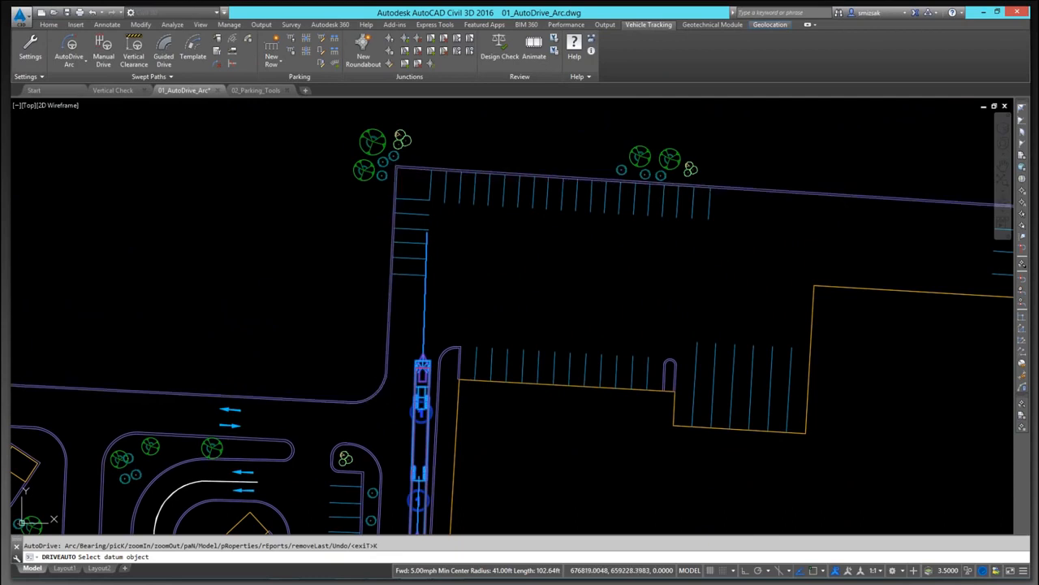
{"action": "left_click", "coordinate": [598, 181]}
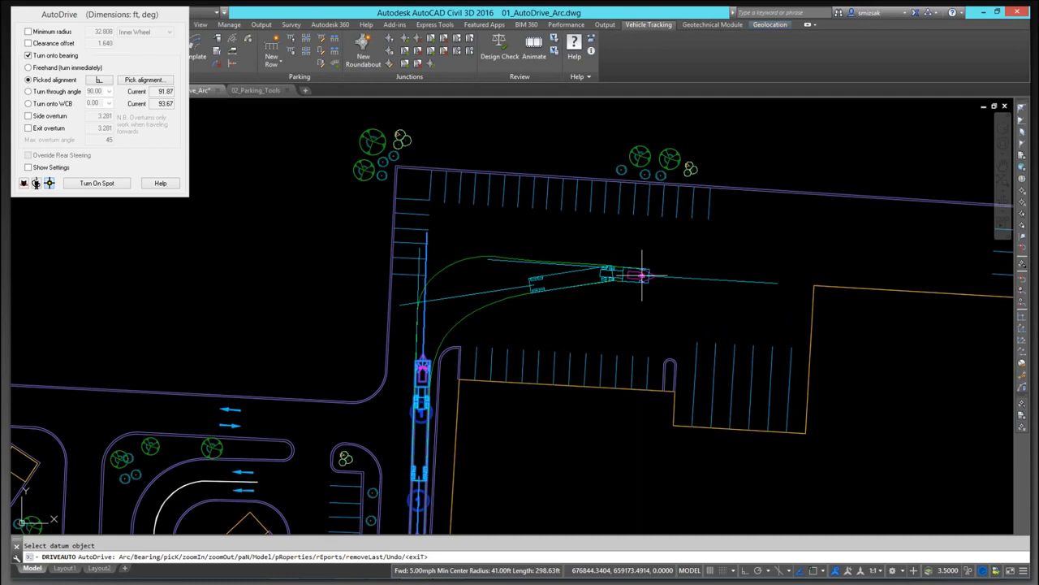
{"action": "left_click", "coordinate": [641, 276]}
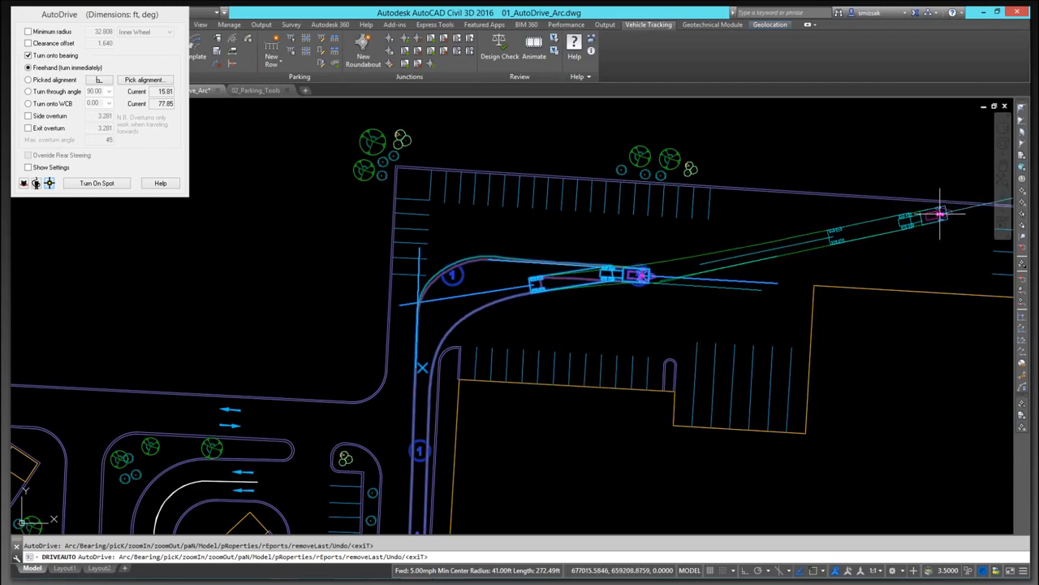
{"action": "left_click", "coordinate": [934, 214]}
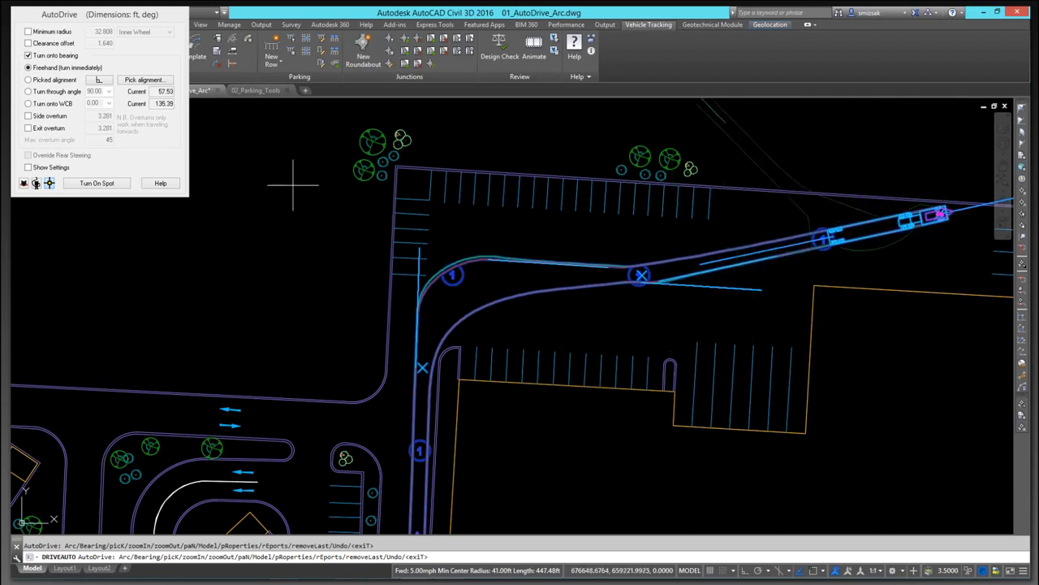
Step: Pick a parking stripe as the alignment, reverse the trailer south into the stall, and finish the drive
{"action": "left_click", "coordinate": [146, 80]}
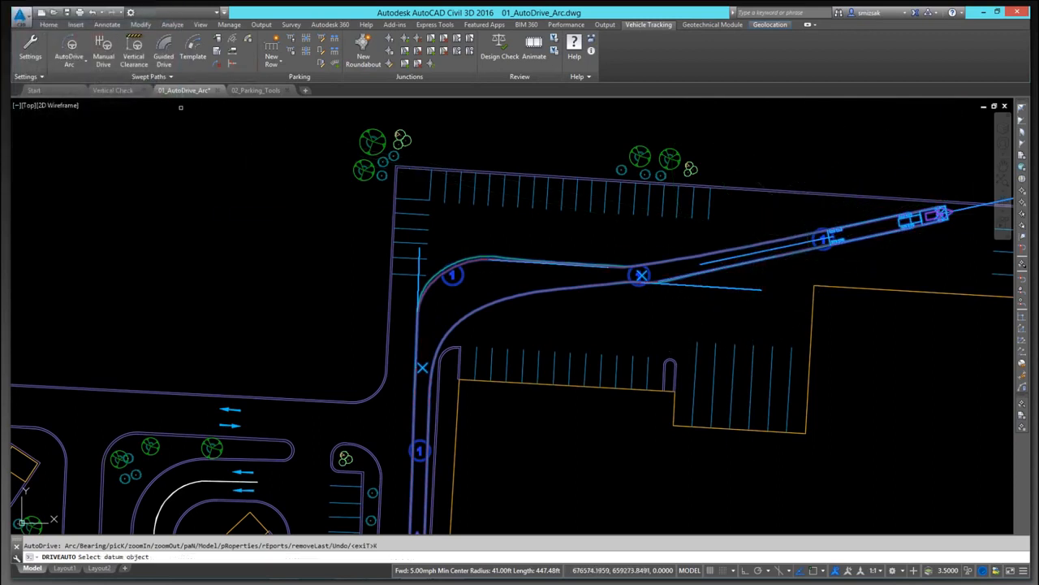
{"action": "left_click", "coordinate": [731, 397]}
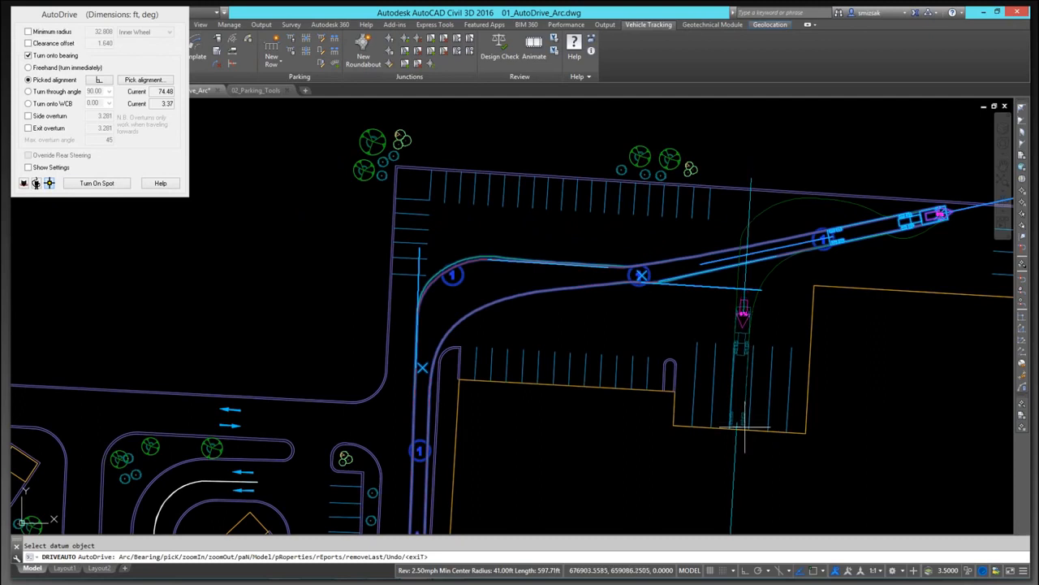
{"action": "left_click", "coordinate": [744, 427]}
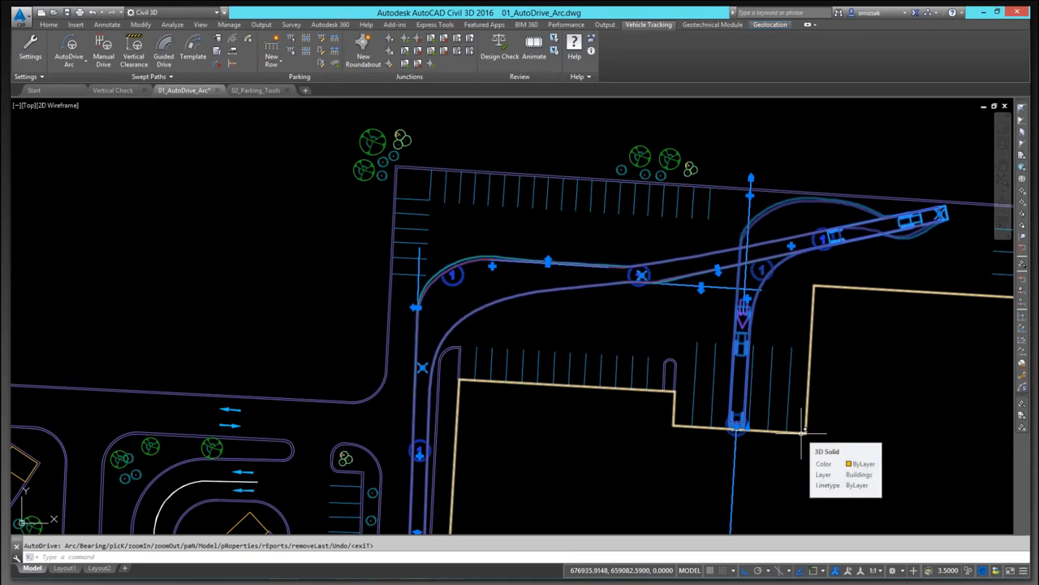
{"action": "key", "text": "Return"}
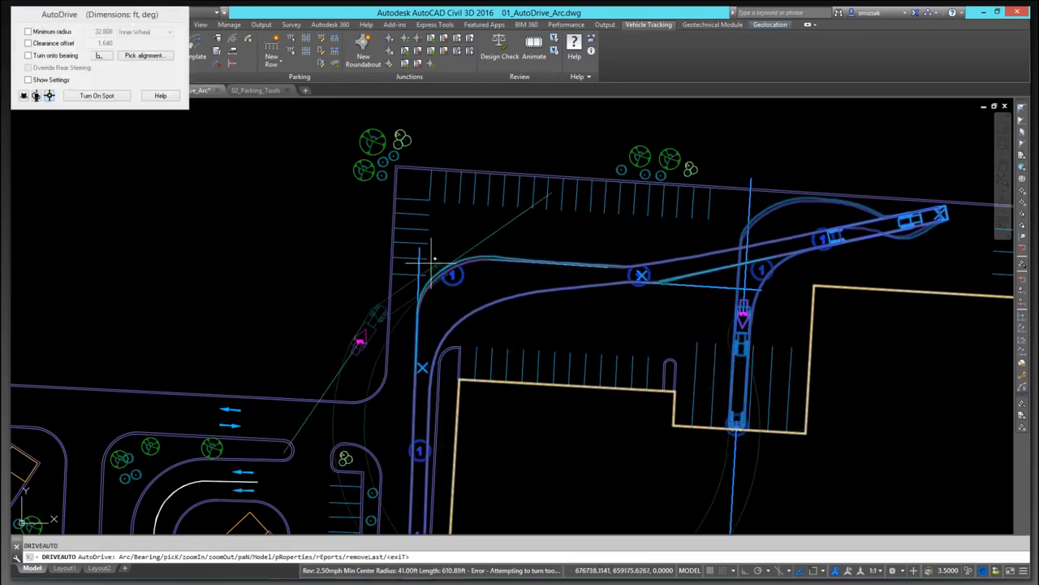
{"action": "key", "text": "Escape"}
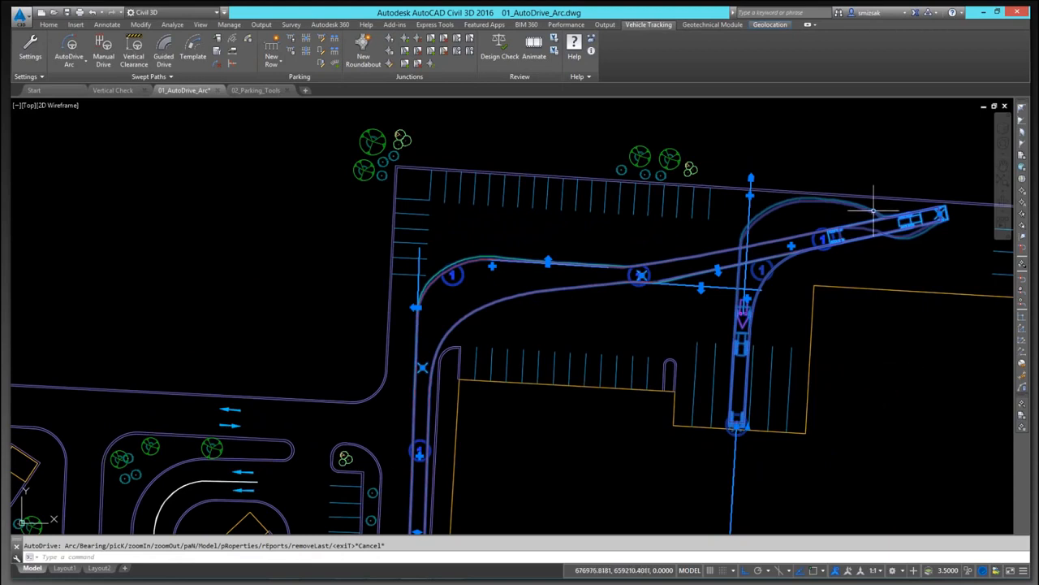
Step: Adjust the side overturn grips at the first turn of the swept path
{"action": "middle_click_drag", "start_coordinate": [942, 213], "coordinate": [784, 276]}
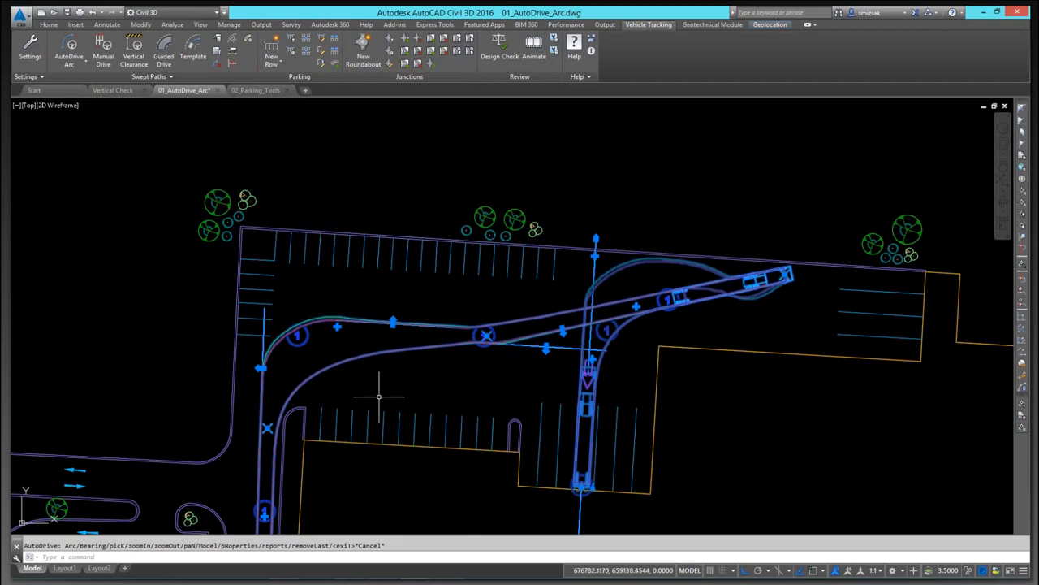
{"action": "mouse_move", "coordinate": [379, 398]}
{"action": "middle_mouse_down"}
{"action": "mouse_move", "coordinate": [562, 216]}
{"action": "mouse_move", "coordinate": [536, 289]}
{"action": "middle_mouse_up"}
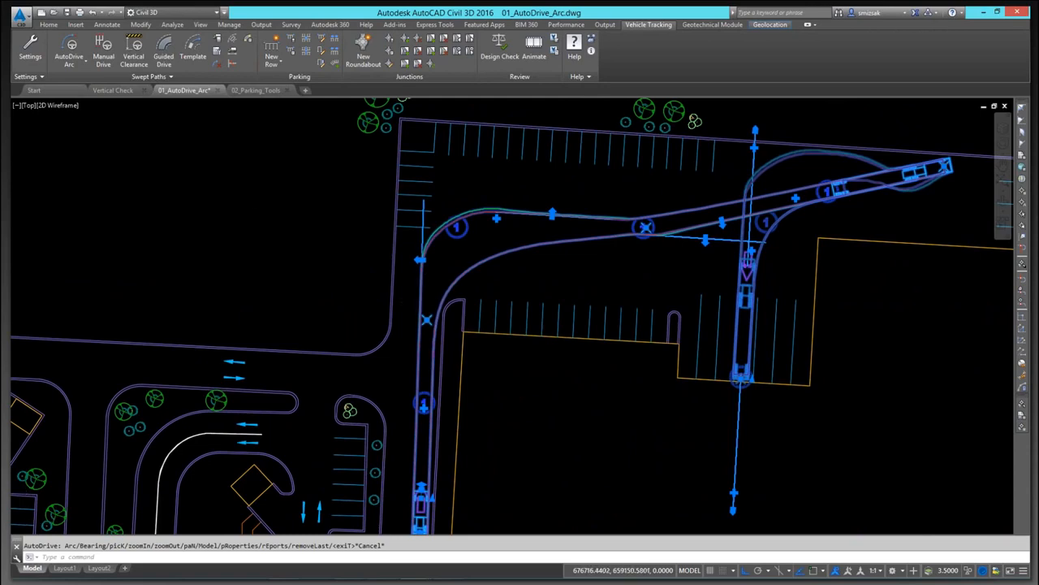
{"action": "scroll", "coordinate": [415, 261], "scroll_direction": "up", "scroll_amount": 2}
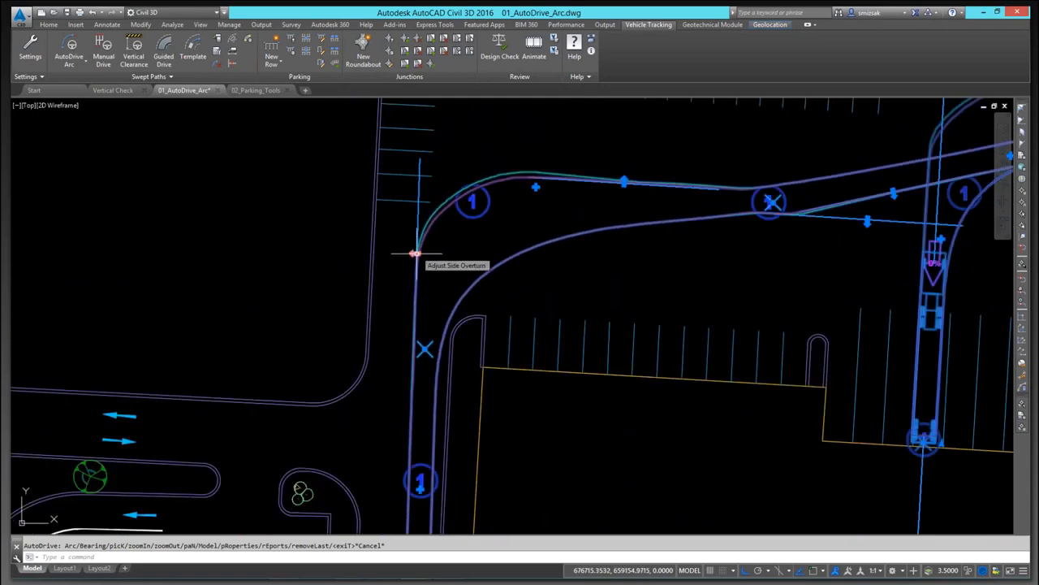
{"action": "left_click", "coordinate": [415, 253]}
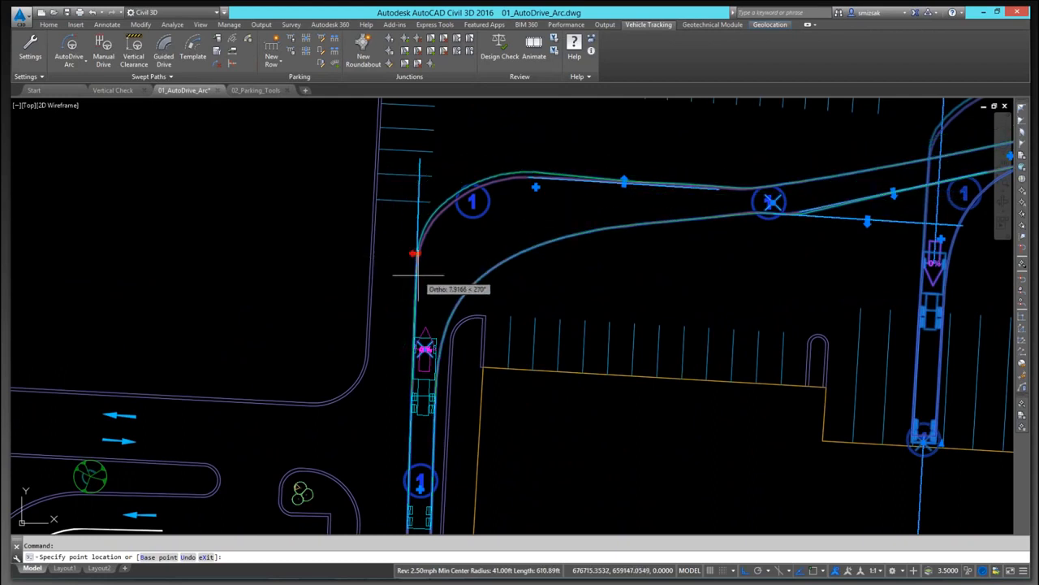
{"action": "left_click", "coordinate": [415, 274]}
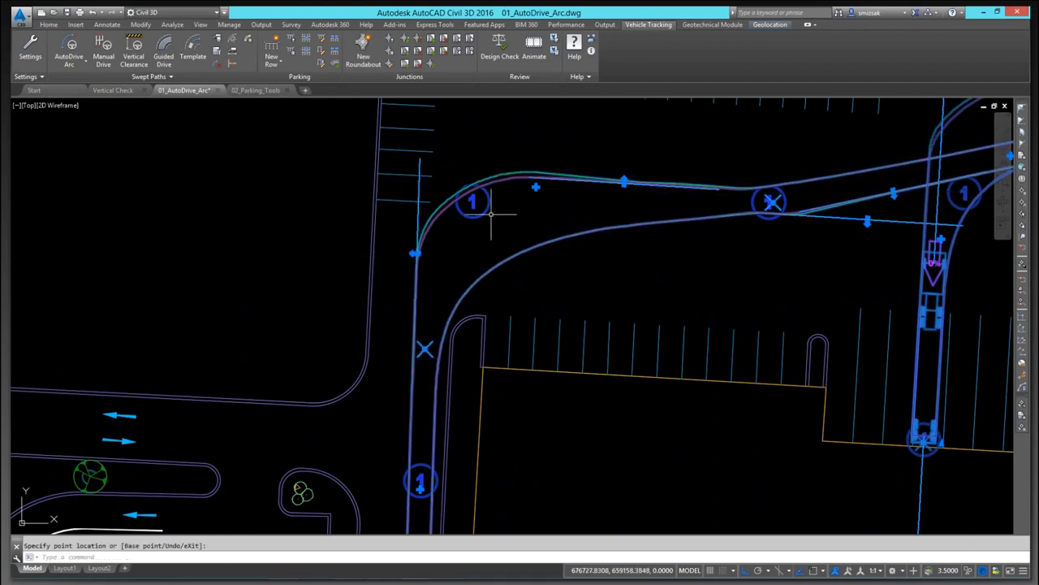
{"action": "left_click", "coordinate": [624, 183]}
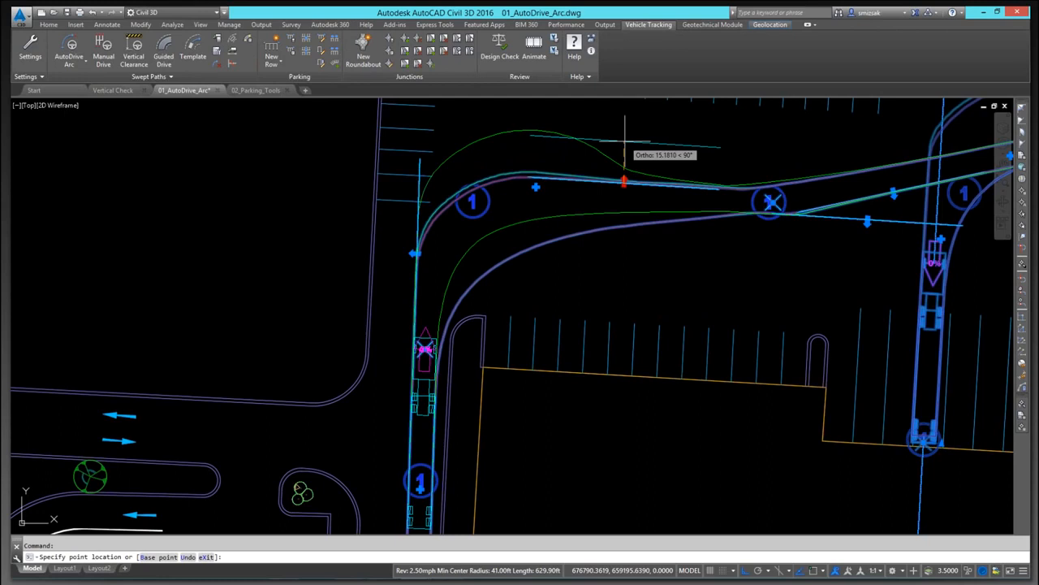
{"action": "left_click", "coordinate": [414, 253]}
{"action": "left_click", "coordinate": [413, 252]}
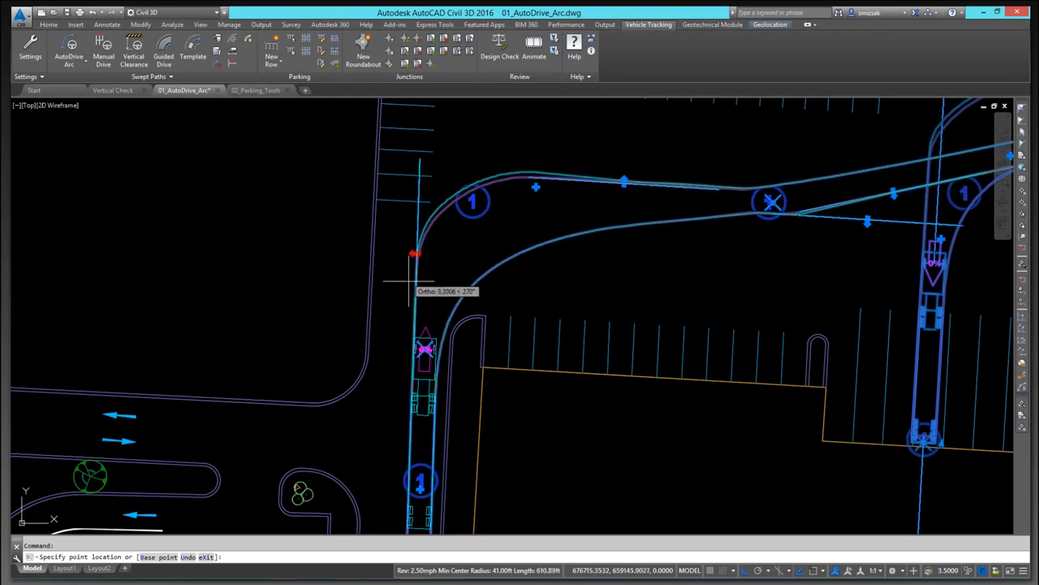
{"action": "key", "text": "Escape"}
Step: Start the swept path animation and switch it to 3D
{"action": "scroll", "coordinate": [502, 315], "scroll_direction": "down", "scroll_amount": 2}
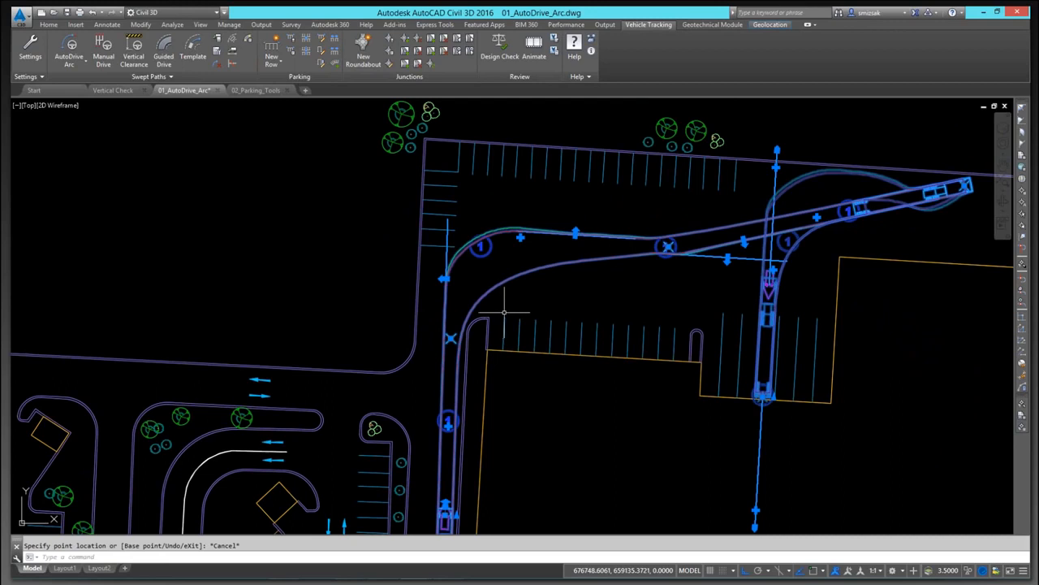
{"action": "left_click", "coordinate": [534, 47]}
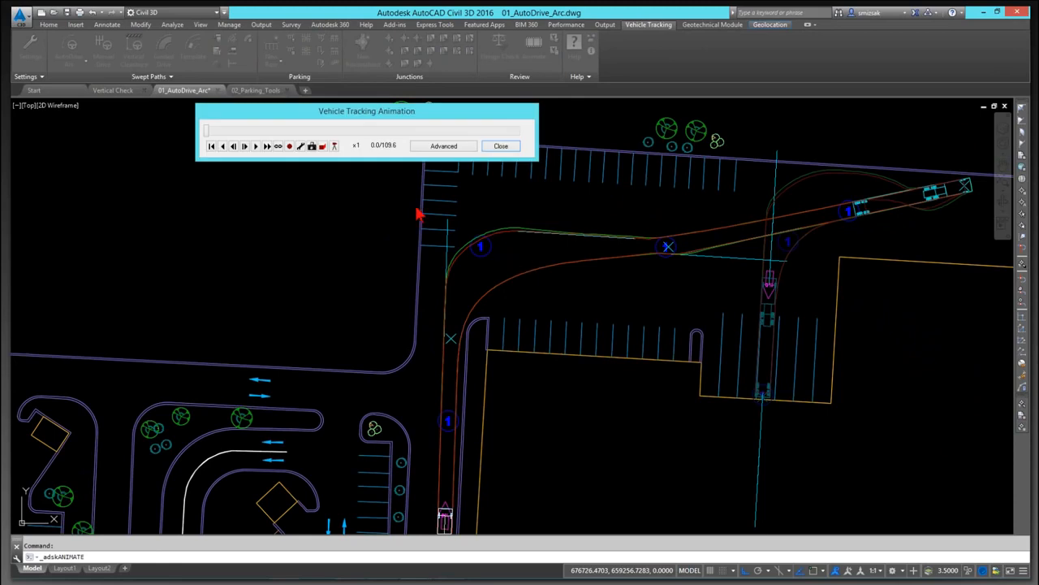
{"action": "left_click", "coordinate": [324, 147]}
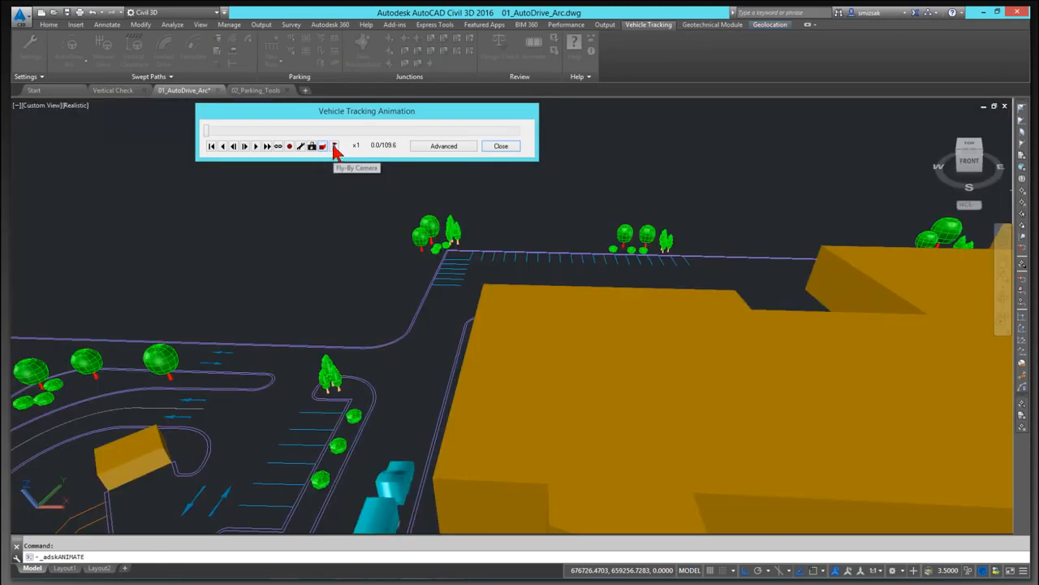
Step: Open the fly-by camera control and set the camera's side offset to 0 and height to 50
{"action": "left_click", "coordinate": [334, 147]}
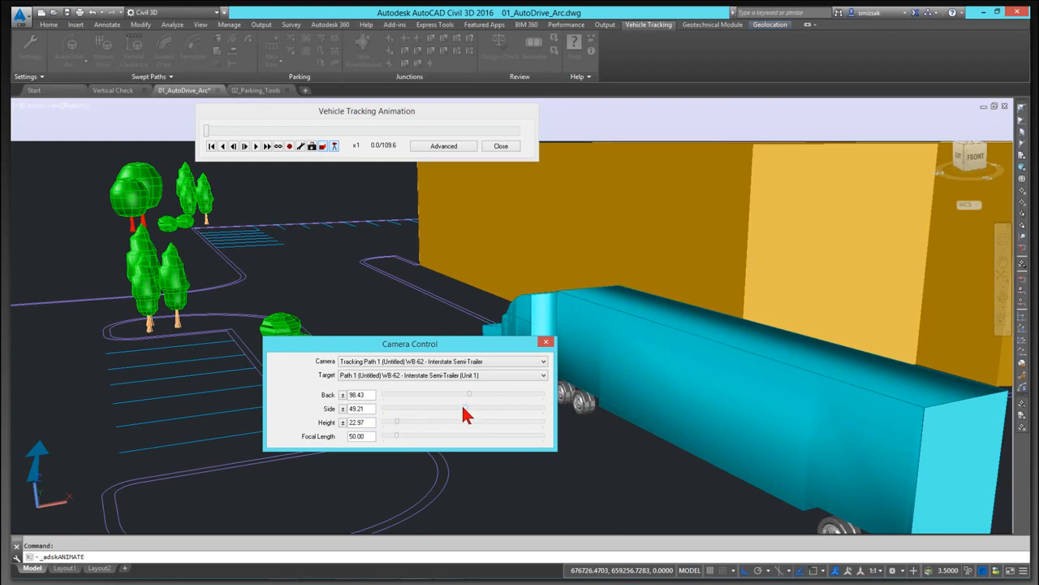
{"action": "left_click_drag", "start_coordinate": [464, 415], "coordinate": [462, 415]}
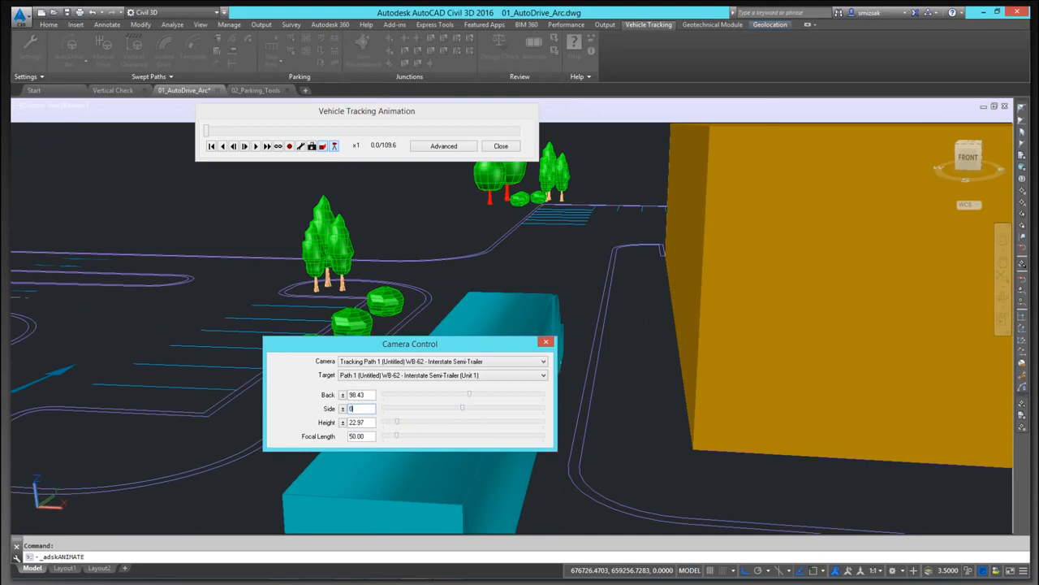
{"action": "type", "text": "0"}
{"action": "key", "text": "Tab"}
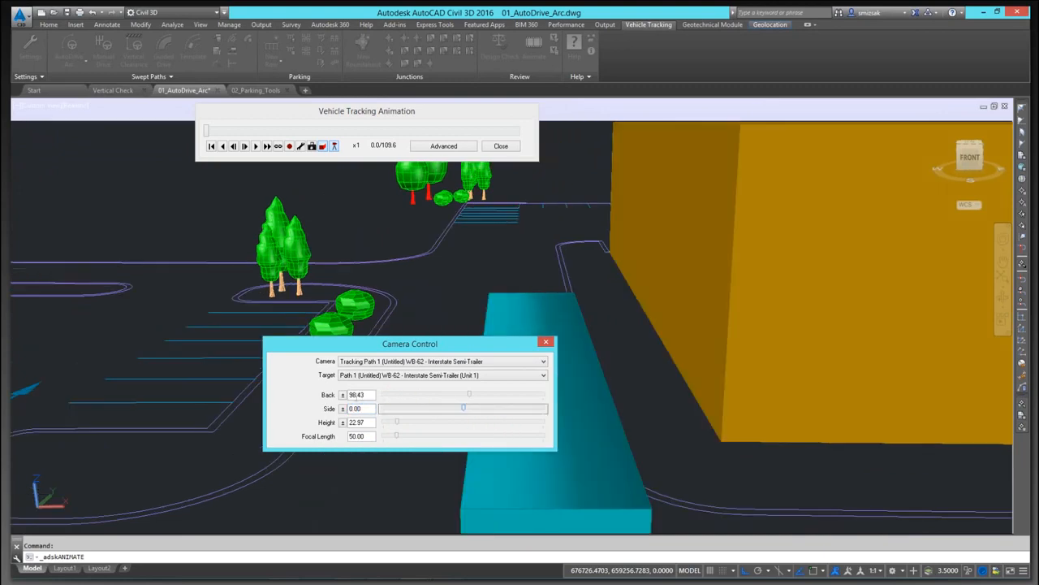
{"action": "key", "text": "Tab"}
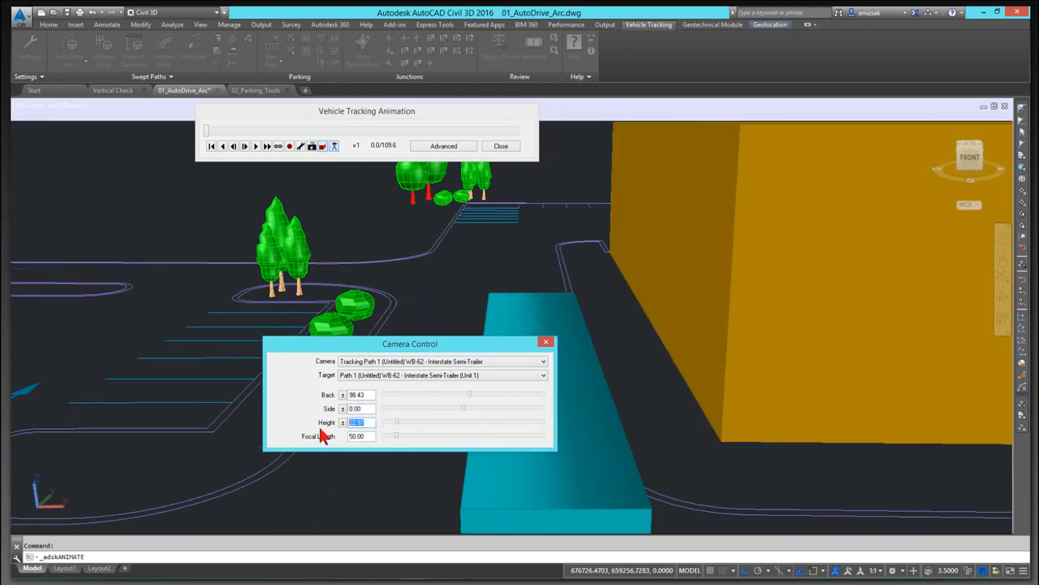
{"action": "key", "text": "Tab"}
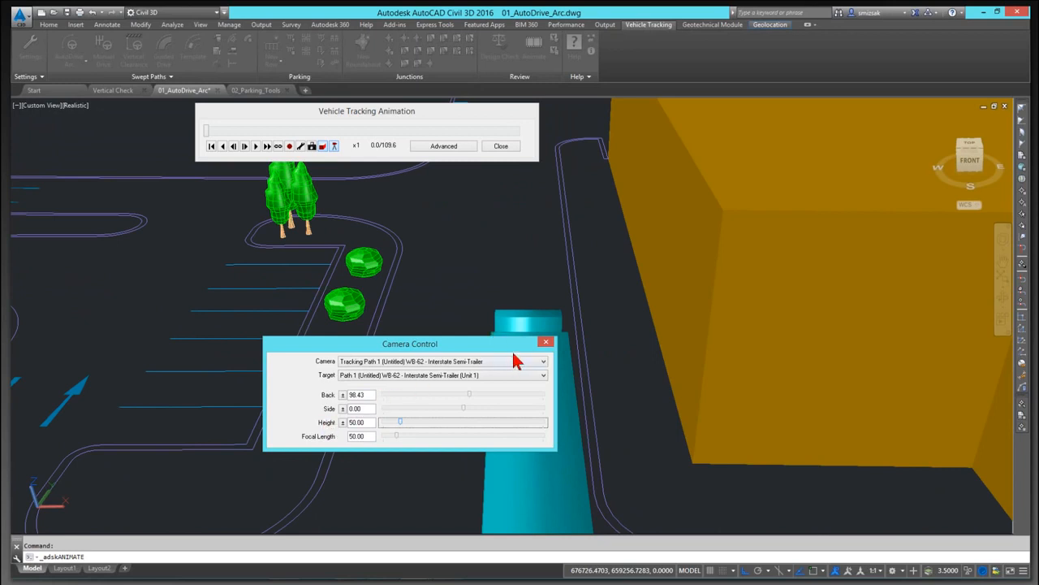
Step: Play the fly-by animation at four times speed
{"action": "left_click_drag", "start_coordinate": [494, 347], "coordinate": [290, 369]}
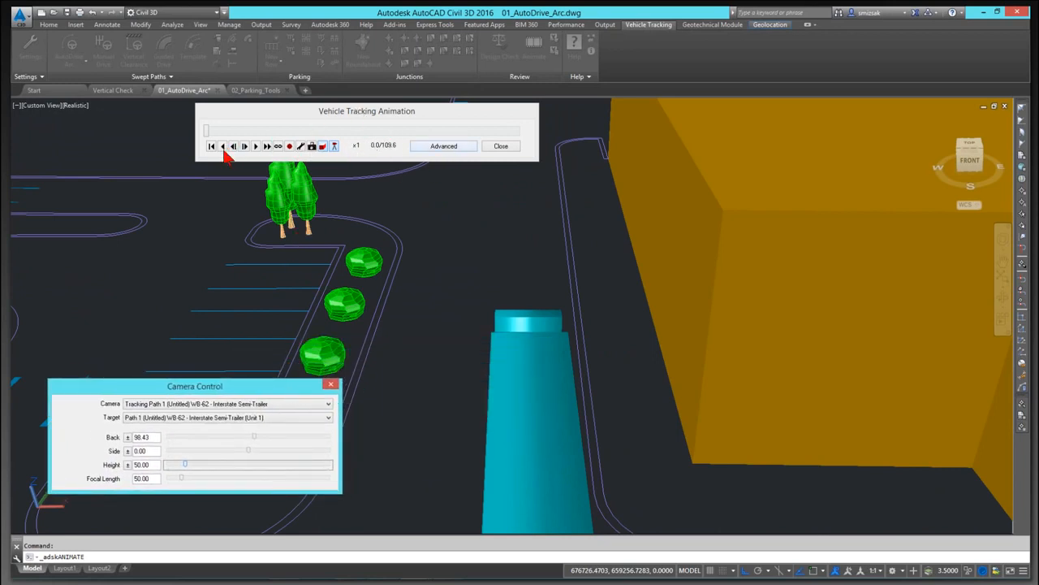
{"action": "left_click", "coordinate": [254, 146]}
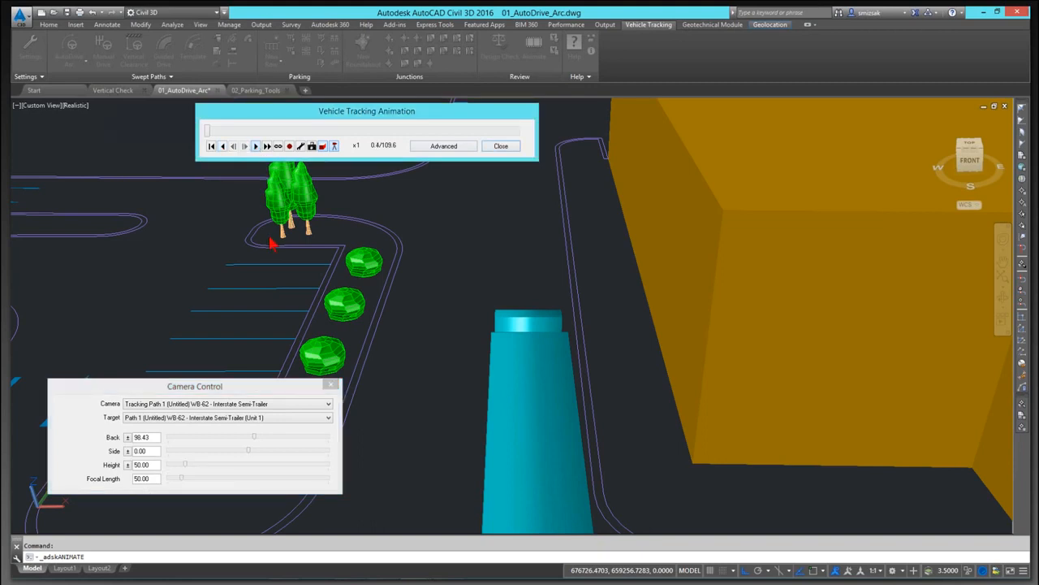
{"action": "left_click", "coordinate": [255, 147]}
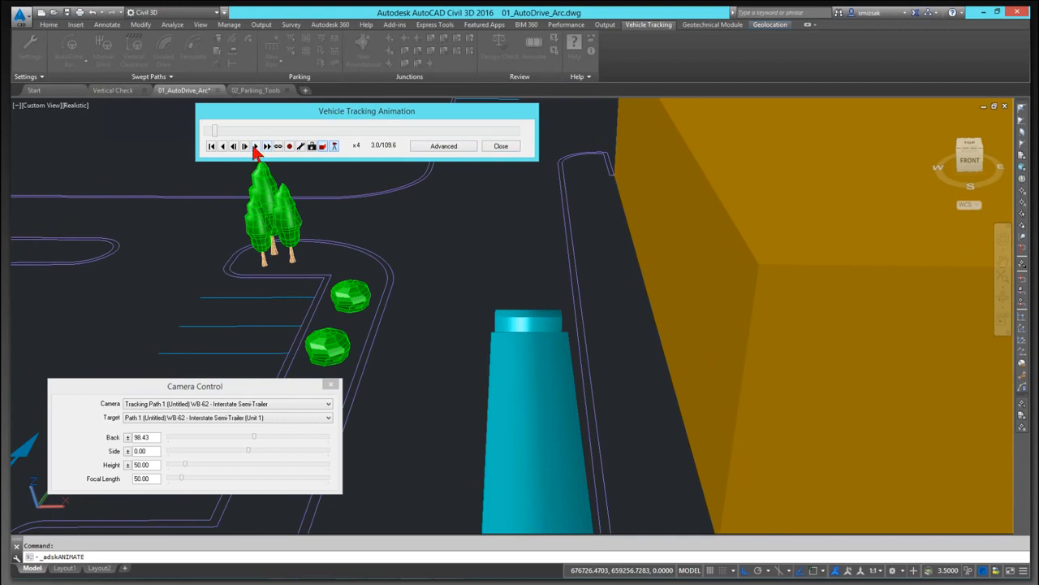
Step: Switch the fly-by camera to the driver's eye view and play the animation
{"action": "left_click", "coordinate": [255, 146]}
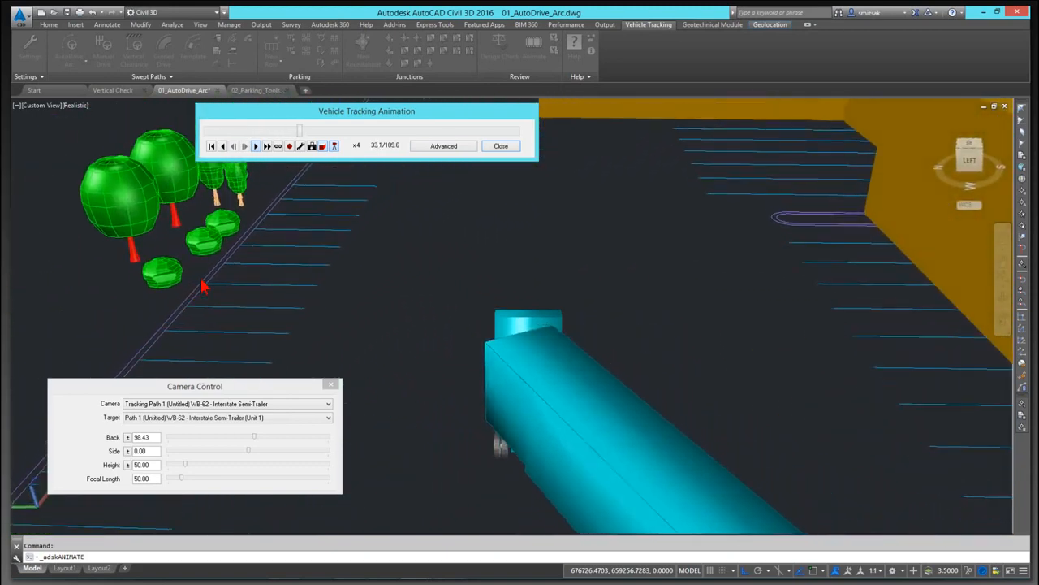
{"action": "left_click_drag", "start_coordinate": [475, 107], "coordinate": [268, 108]}
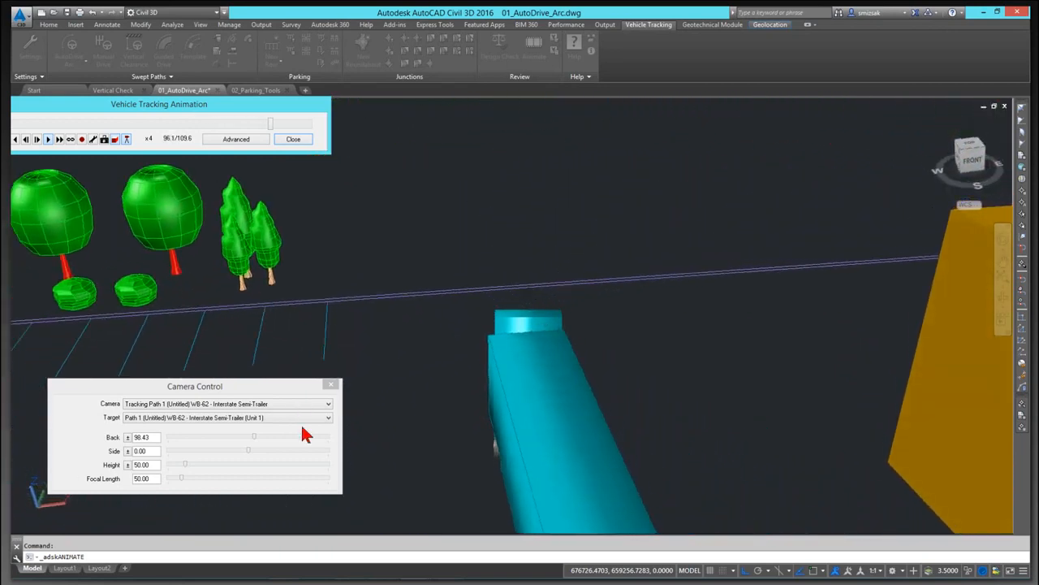
{"action": "left_click", "coordinate": [314, 405]}
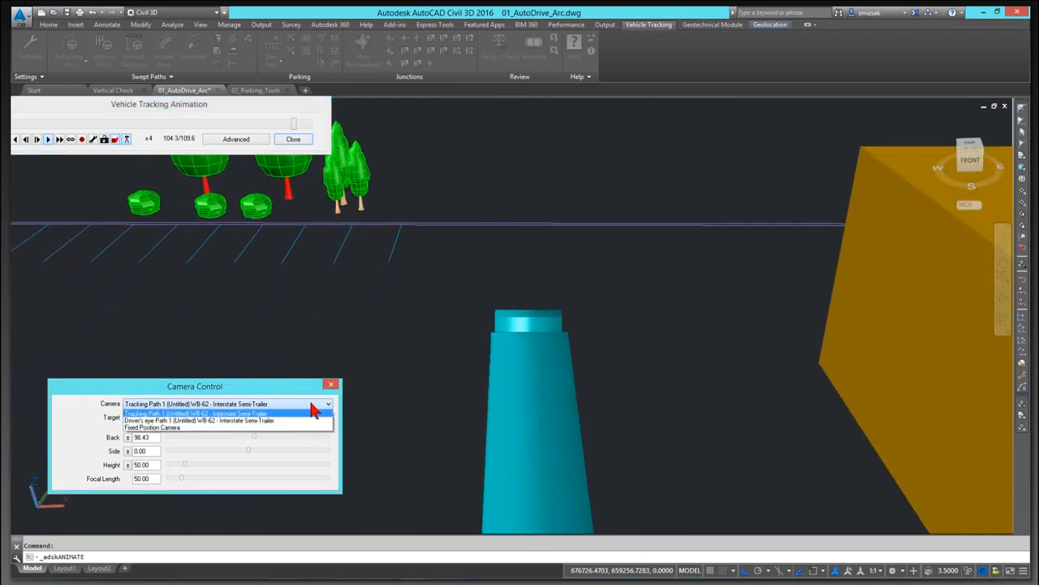
{"action": "left_click", "coordinate": [171, 421]}
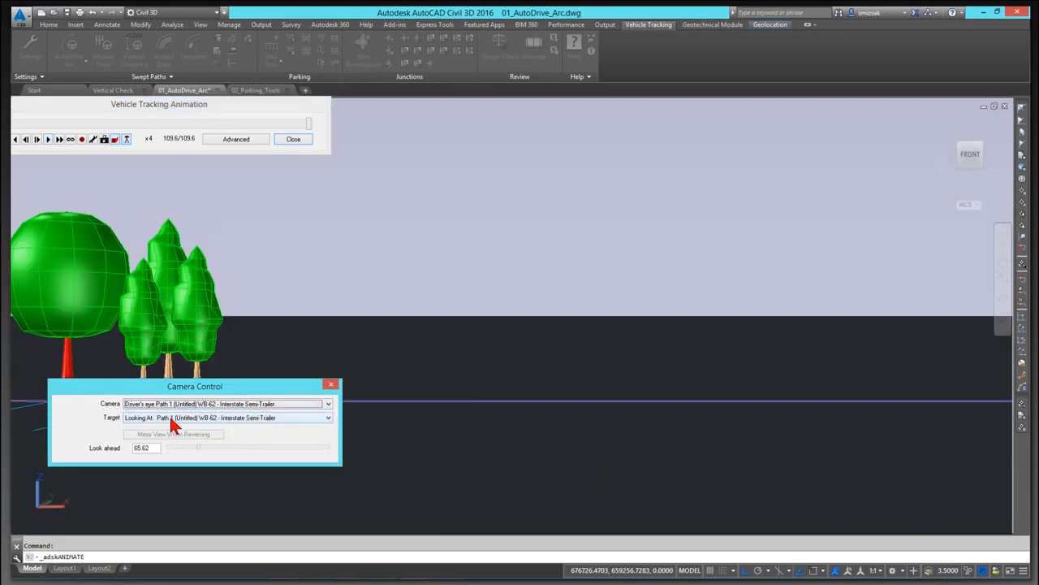
{"action": "left_click_drag", "start_coordinate": [308, 124], "coordinate": [47, 146]}
{"action": "left_click", "coordinate": [48, 140]}
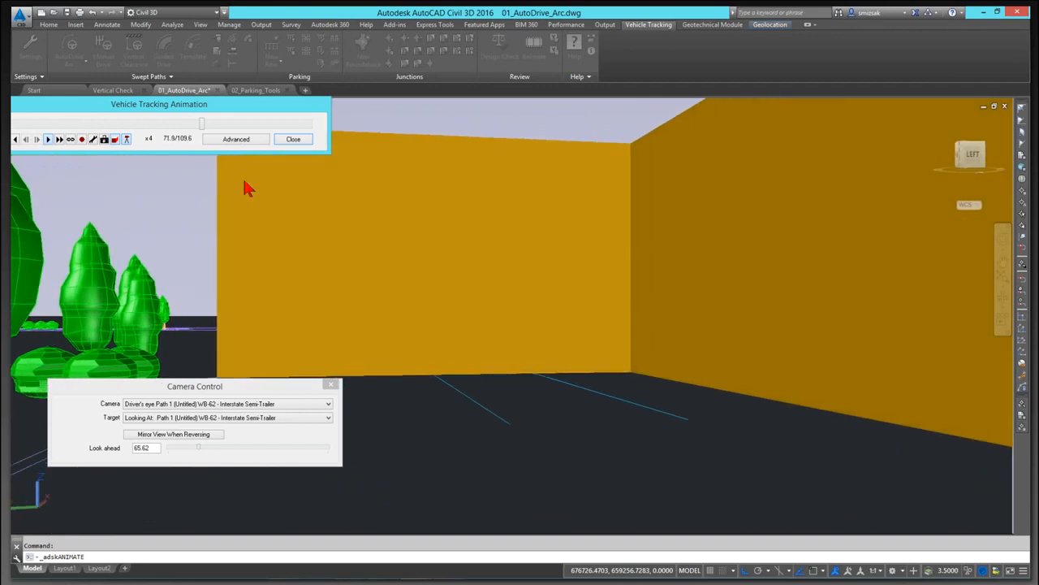
{"action": "left_click", "coordinate": [326, 403]}
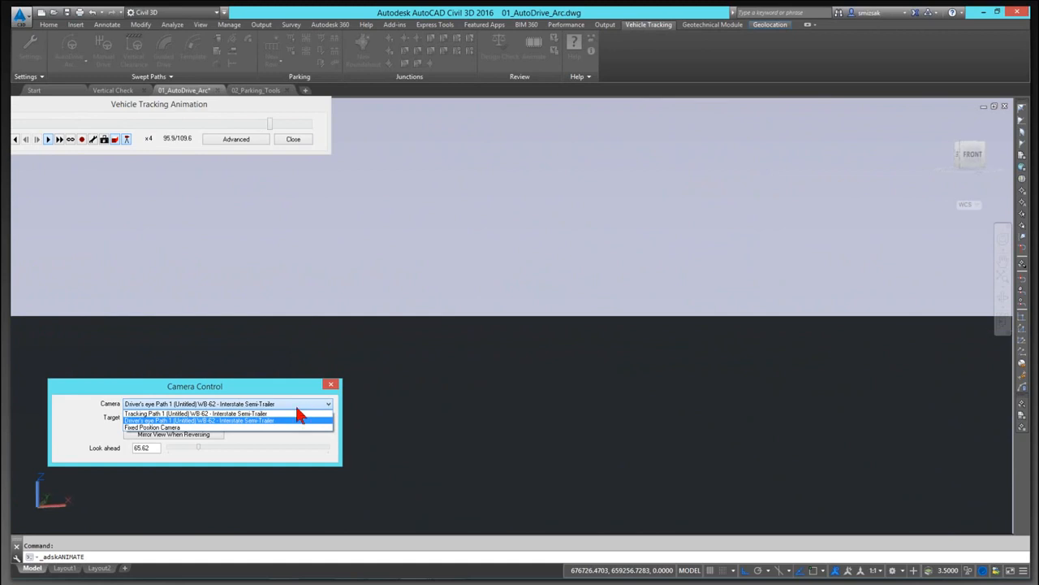
{"action": "left_click", "coordinate": [325, 419]}
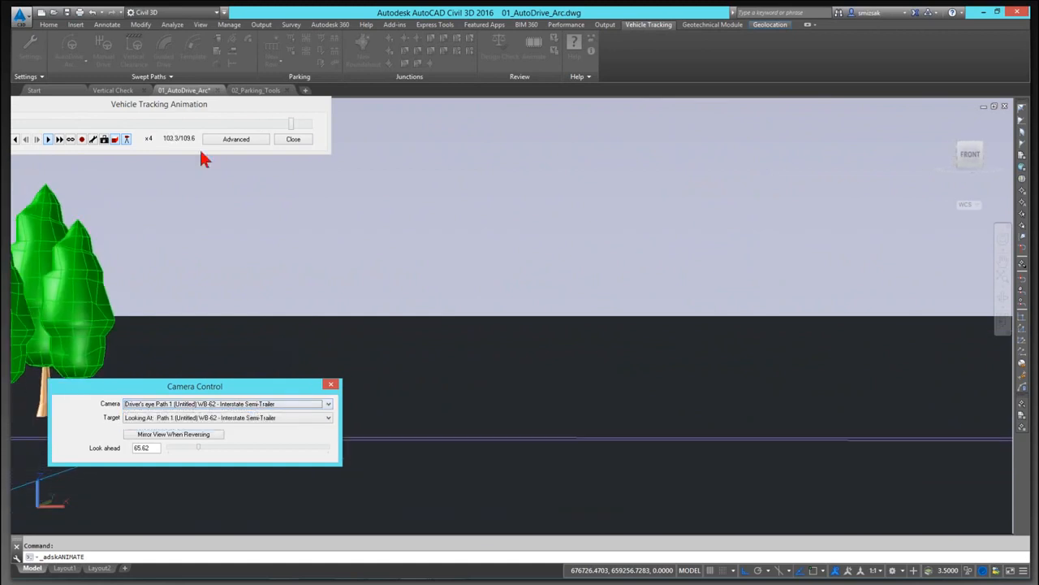
Step: Review the path's animation settings in the advanced animation options, then close the animation
{"action": "left_click", "coordinate": [237, 139]}
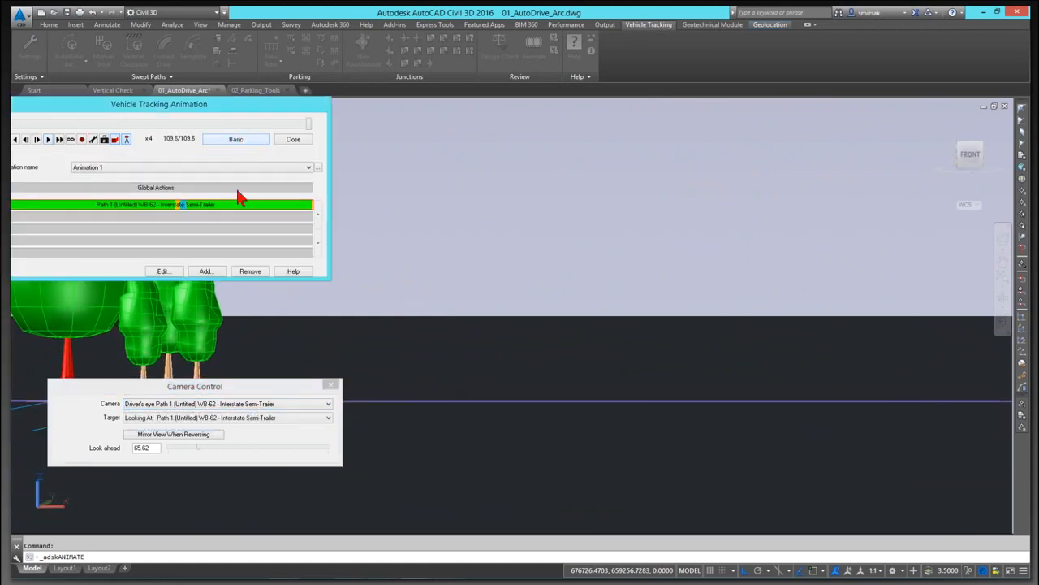
{"action": "left_click_drag", "start_coordinate": [188, 110], "coordinate": [291, 100]}
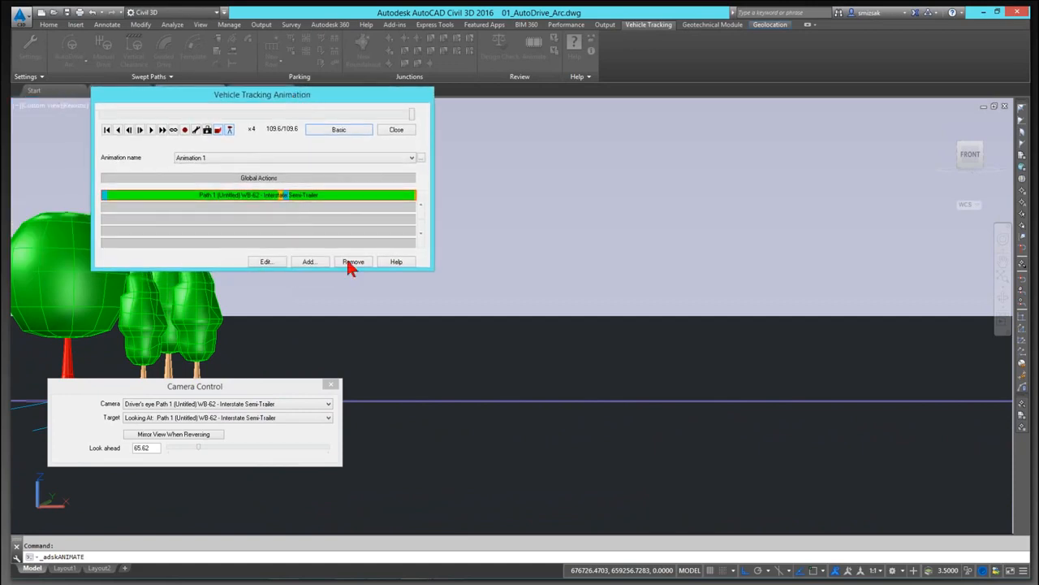
{"action": "left_click", "coordinate": [266, 261]}
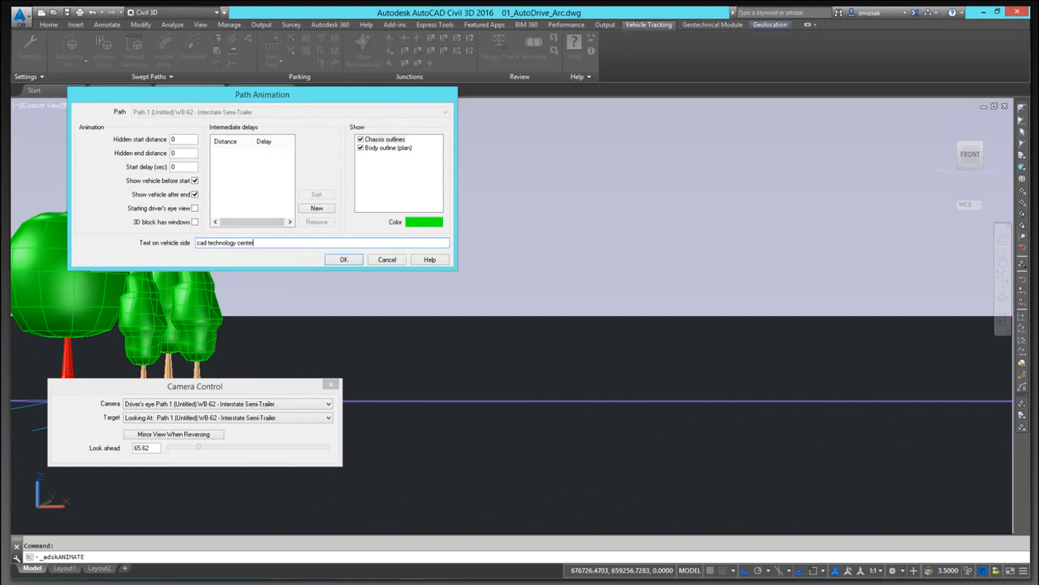
{"action": "left_click", "coordinate": [344, 259]}
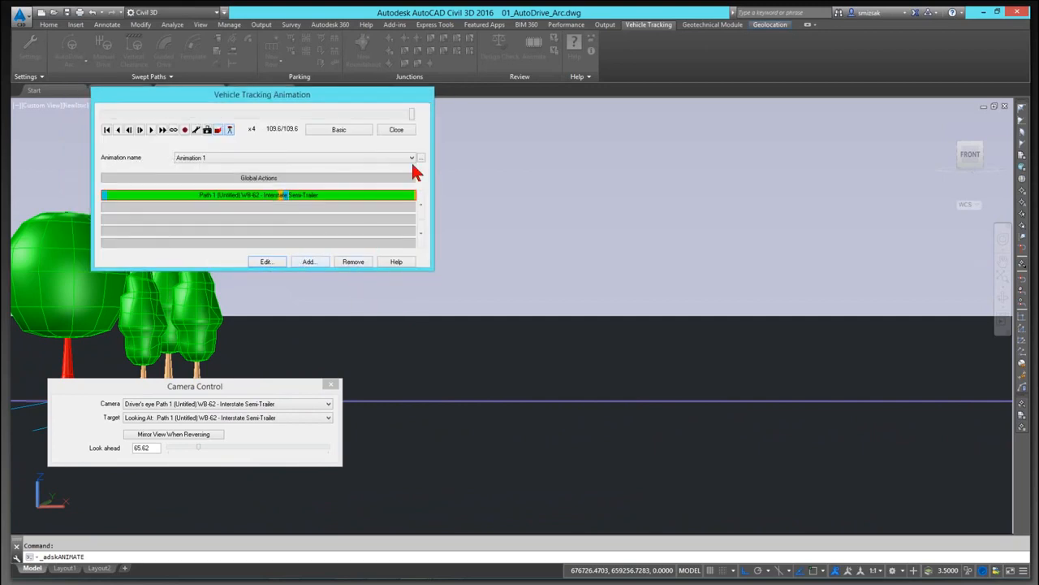
{"action": "left_click", "coordinate": [395, 130]}
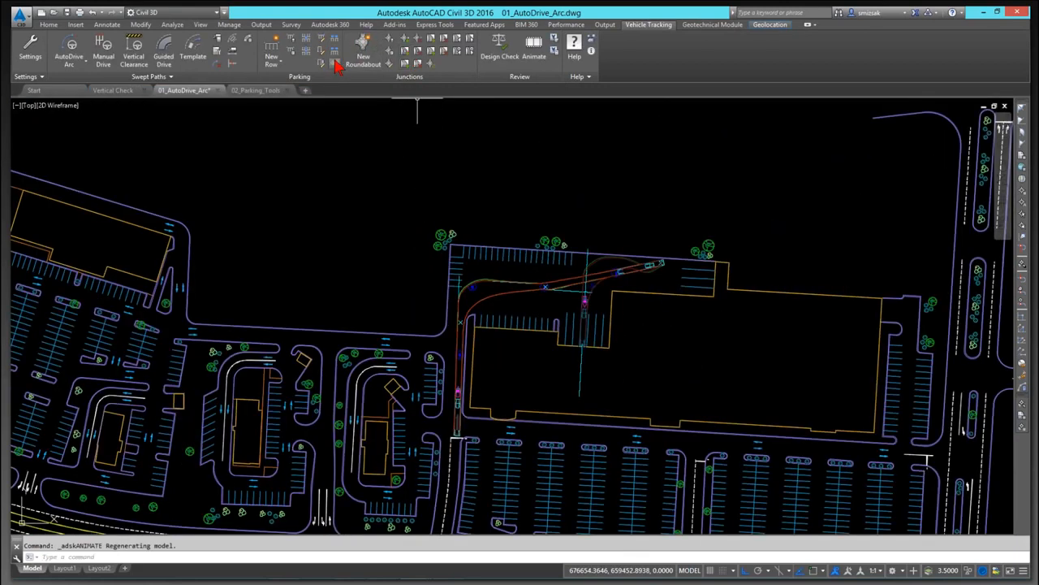
Step: Replay the animation in 3D and close it without saving the viewpoint
{"action": "left_click", "coordinate": [534, 50]}
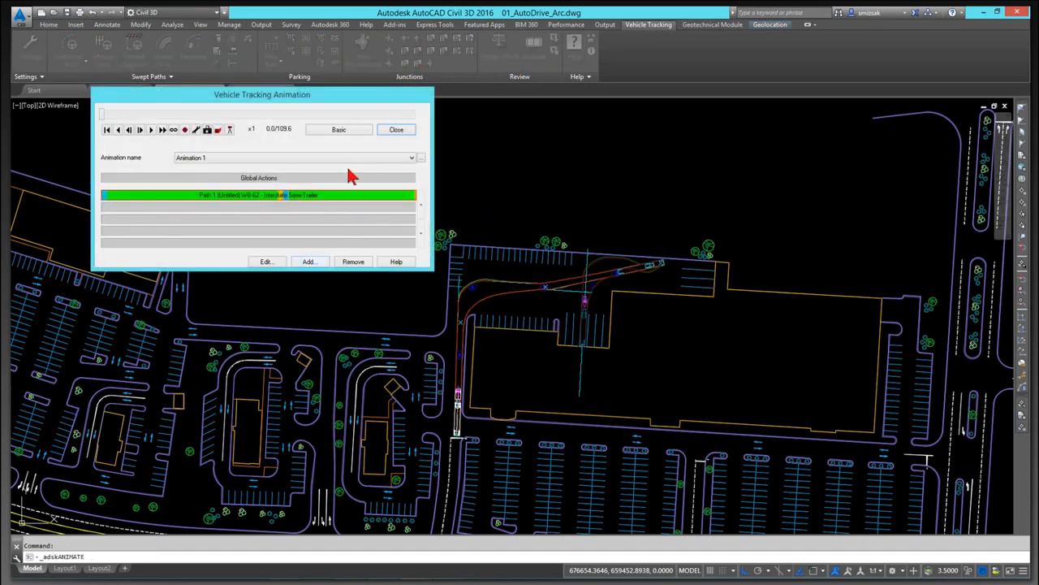
{"action": "left_click", "coordinate": [337, 130]}
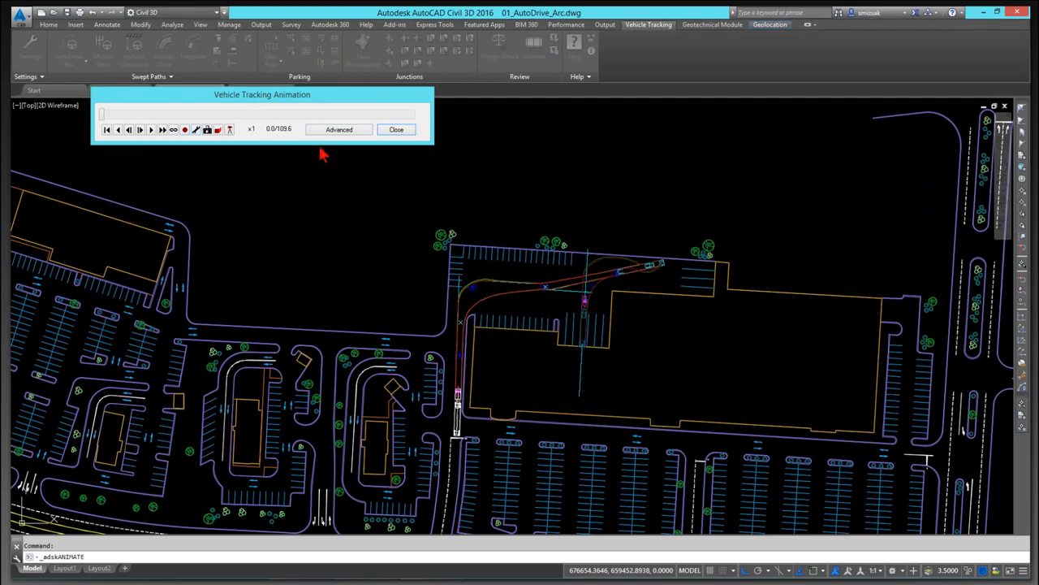
{"action": "left_click", "coordinate": [230, 130]}
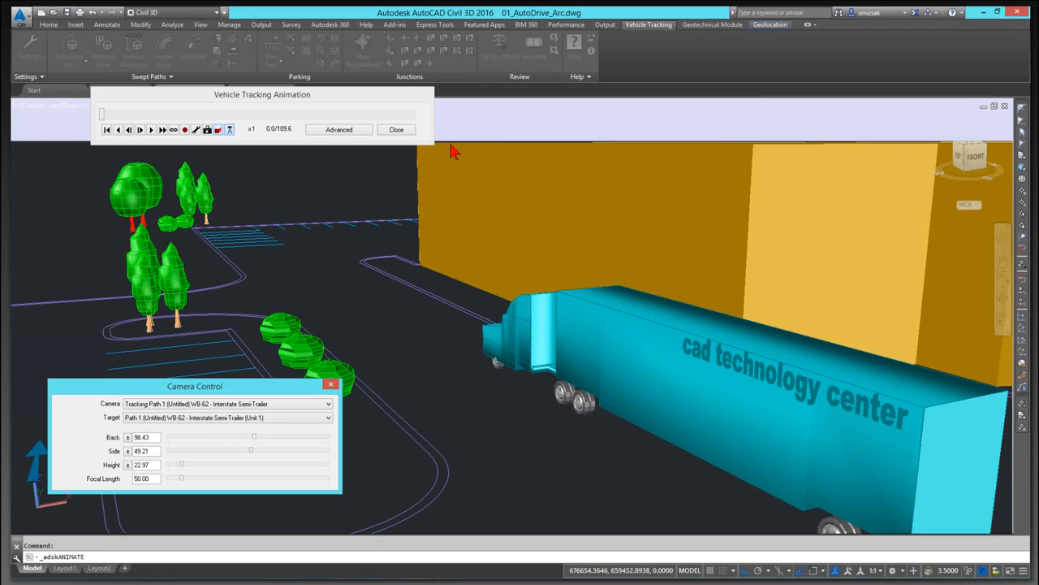
{"action": "left_click", "coordinate": [392, 132]}
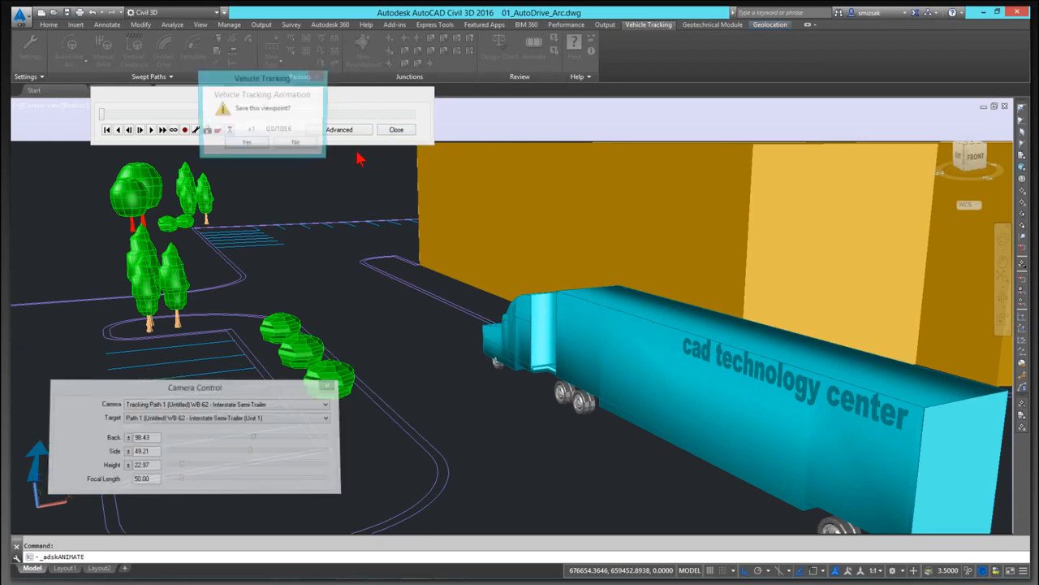
{"action": "left_click", "coordinate": [293, 146]}
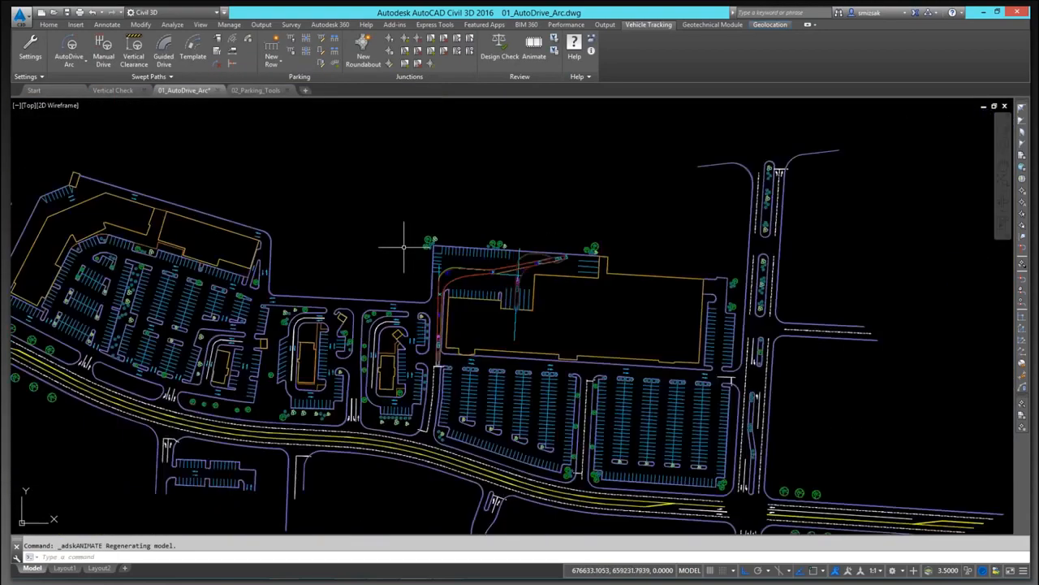
Step: Start AutoDrive Arc near the western parking aisles and browse the AASHTO 2011 vehicles in the vehicle library
{"action": "scroll", "coordinate": [404, 247], "scroll_direction": "down", "scroll_amount": 4}
{"action": "mouse_move", "coordinate": [408, 258]}
{"action": "middle_mouse_down"}
{"action": "mouse_move", "coordinate": [415, 247]}
{"action": "mouse_move", "coordinate": [449, 264]}
{"action": "mouse_move", "coordinate": [476, 298]}
{"action": "middle_mouse_up"}
{"action": "scroll", "coordinate": [471, 285], "scroll_direction": "up", "scroll_amount": 4}
{"action": "scroll", "coordinate": [427, 303], "scroll_direction": "up", "scroll_amount": 2}
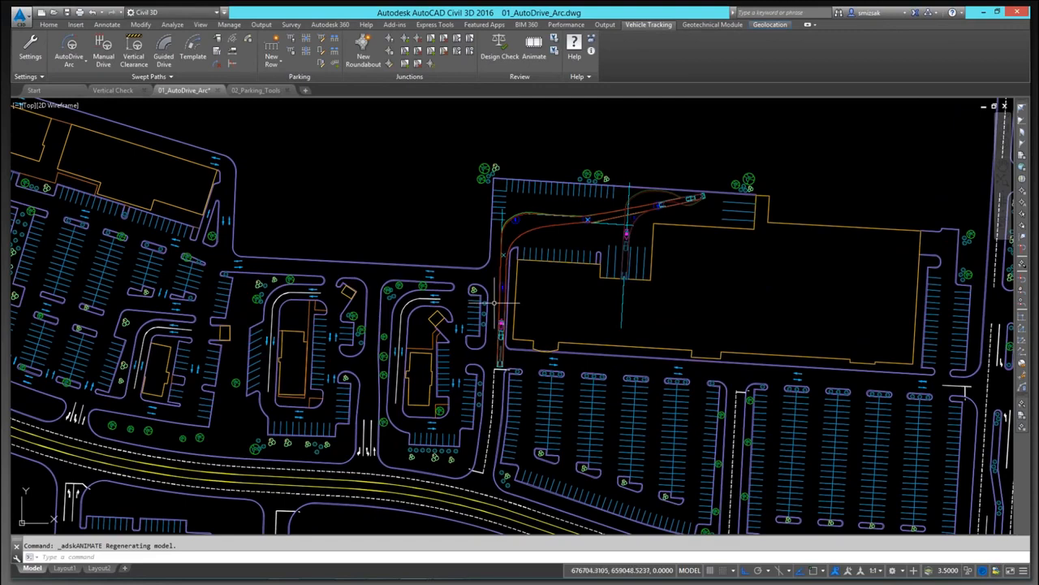
{"action": "scroll", "coordinate": [494, 303], "scroll_direction": "up", "scroll_amount": 4}
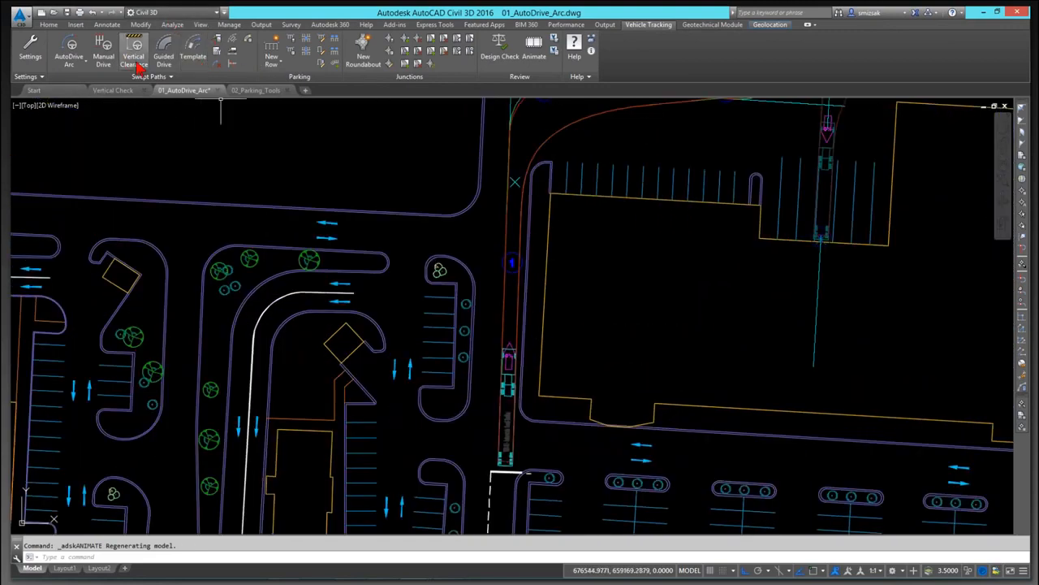
{"action": "left_click", "coordinate": [68, 47]}
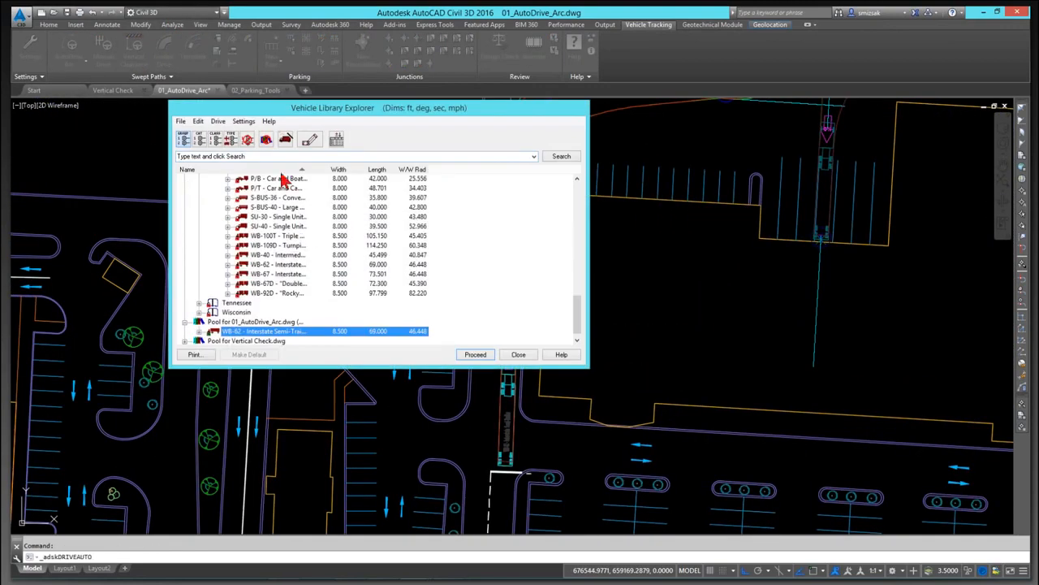
{"action": "left_click_drag", "start_coordinate": [475, 109], "coordinate": [885, 20]}
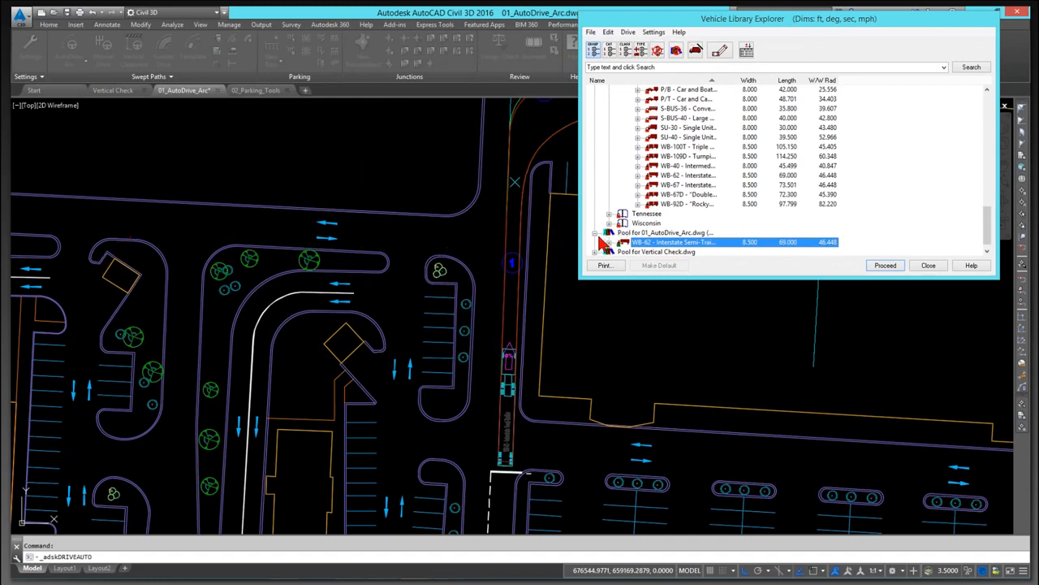
{"action": "left_click", "coordinate": [691, 194]}
{"action": "scroll", "coordinate": [787, 186], "scroll_direction": "up", "scroll_amount": 1}
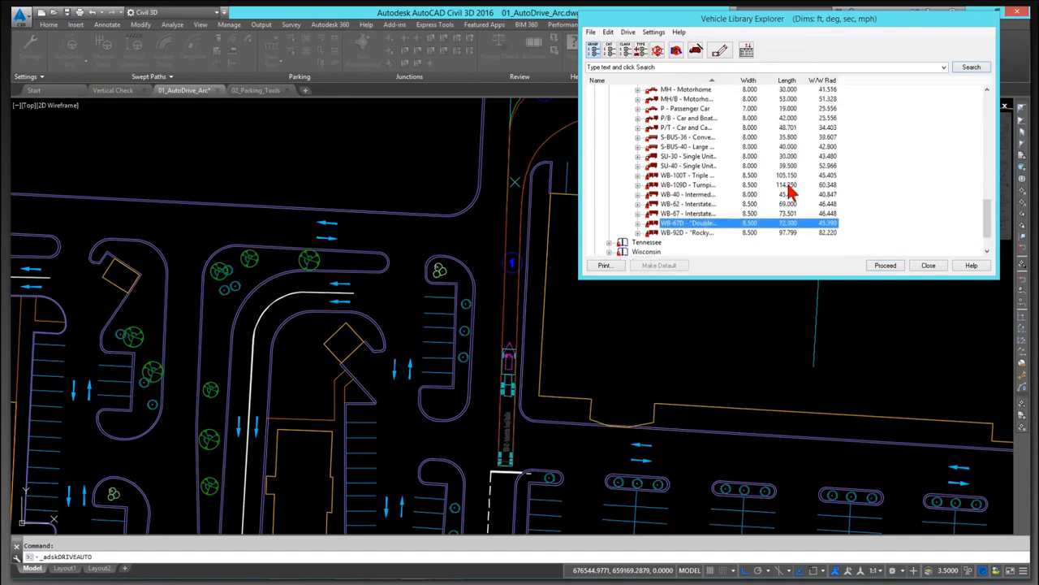
{"action": "scroll", "coordinate": [787, 186], "scroll_direction": "up", "scroll_amount": 3}
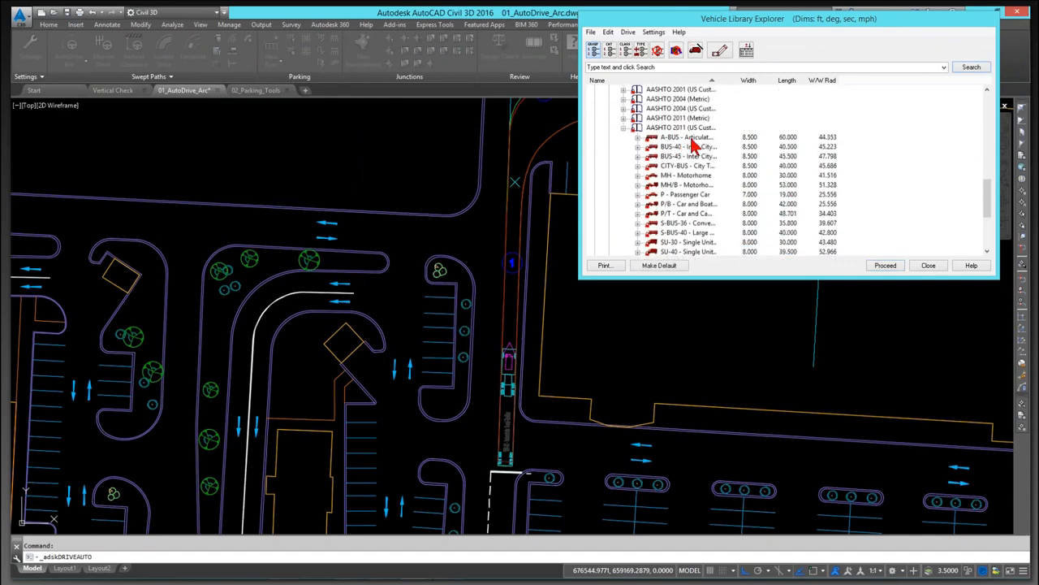
{"action": "scroll", "coordinate": [695, 159], "scroll_direction": "down", "scroll_amount": 1}
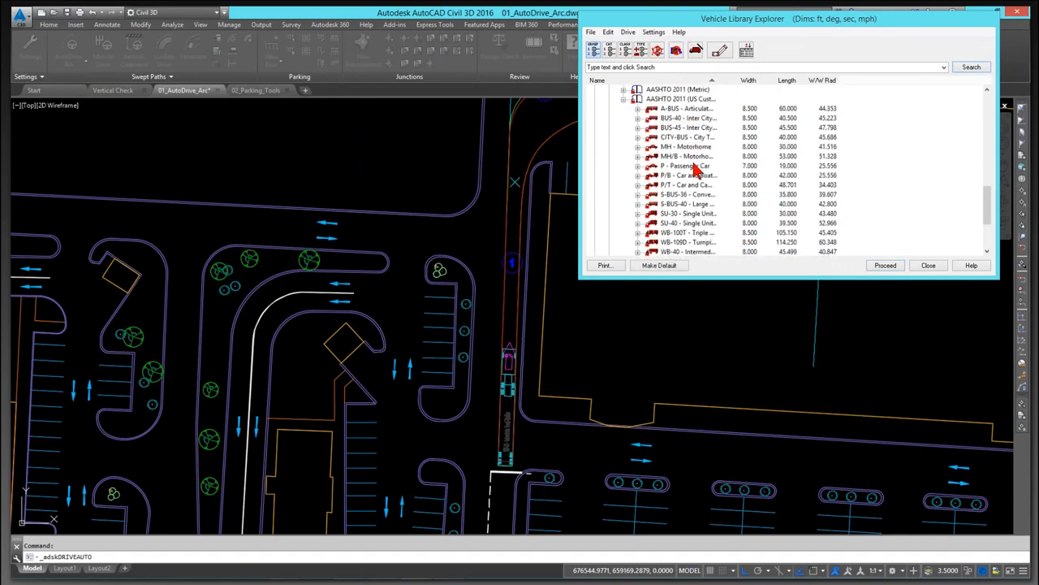
{"action": "scroll", "coordinate": [718, 192], "scroll_direction": "down", "scroll_amount": 1}
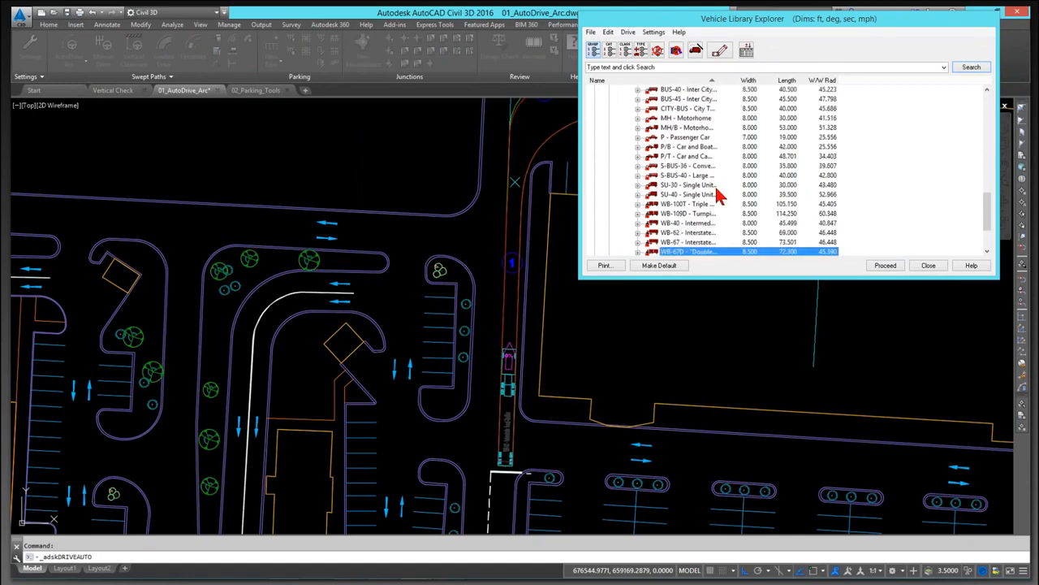
{"action": "scroll", "coordinate": [718, 195], "scroll_direction": "down", "scroll_amount": 1}
Step: Search the vehicle library for Garbage and proceed with the Rear-Load Garbage Truck from NCHRP 659 (2010)
{"action": "left_click", "coordinate": [678, 67]}
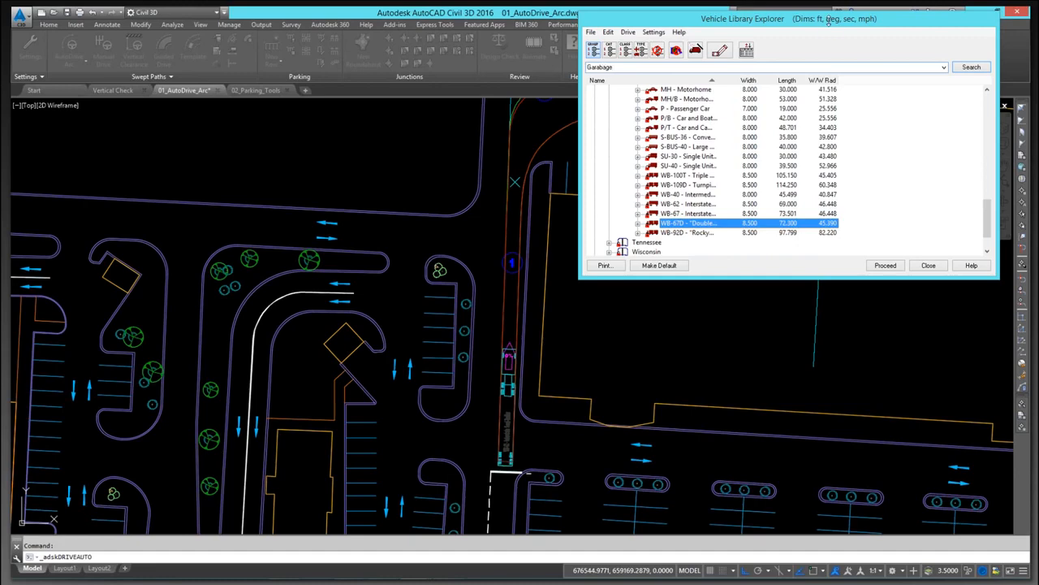
{"action": "left_click", "coordinate": [972, 68]}
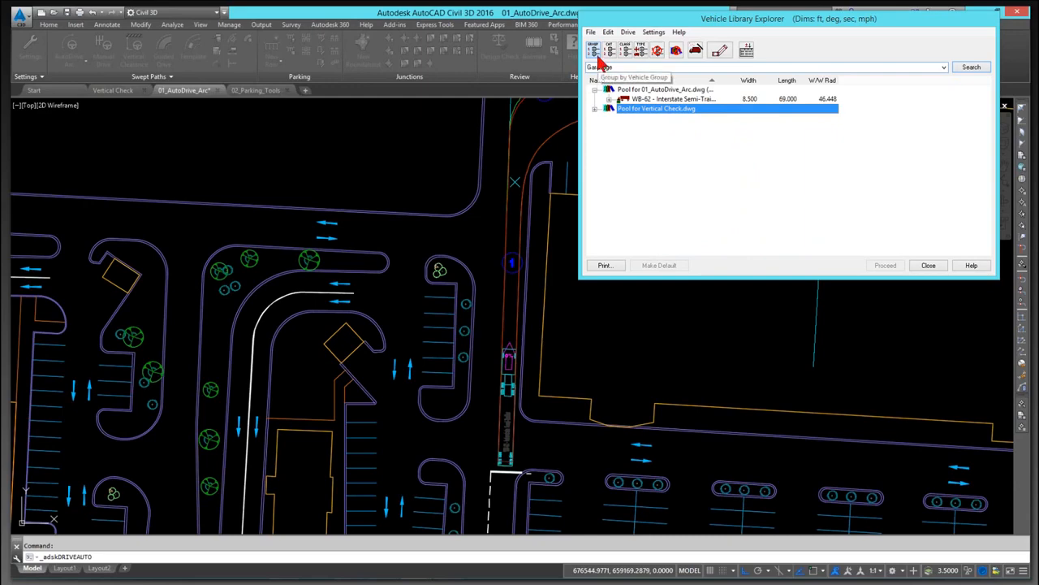
{"action": "left_click", "coordinate": [970, 68]}
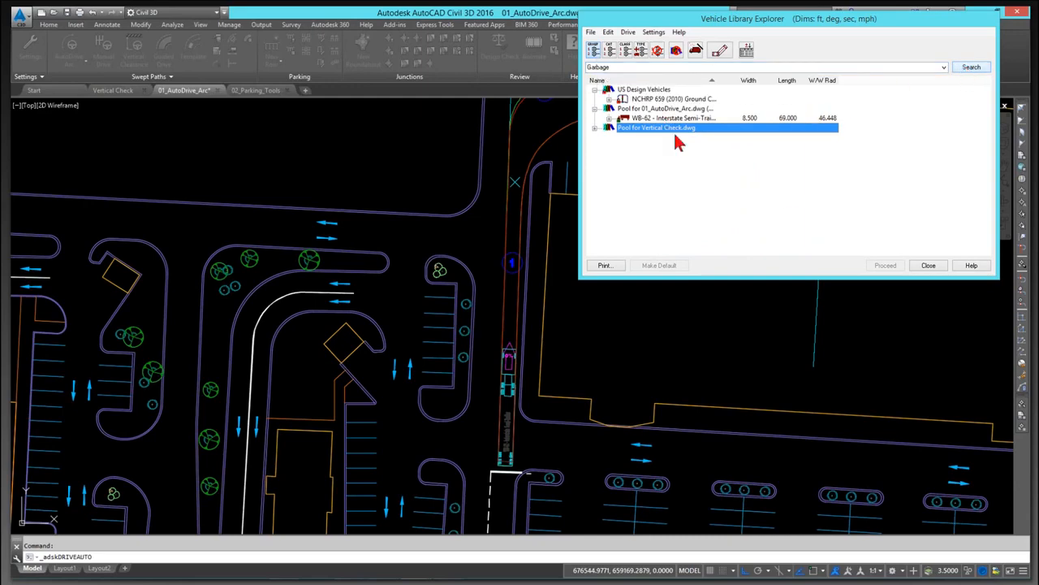
{"action": "left_click", "coordinate": [653, 99]}
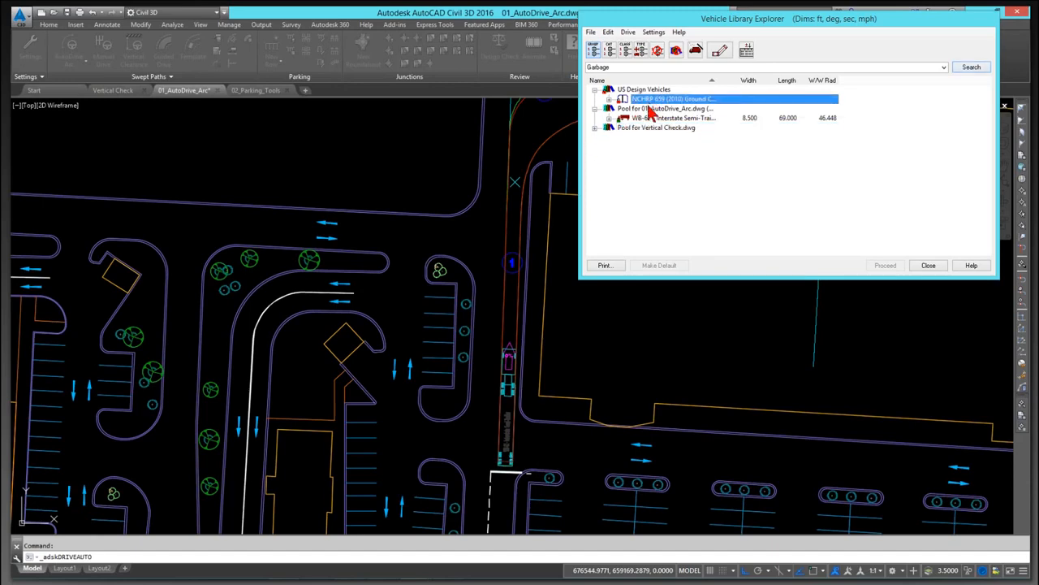
{"action": "left_click", "coordinate": [609, 99]}
{"action": "left_click", "coordinate": [656, 109]}
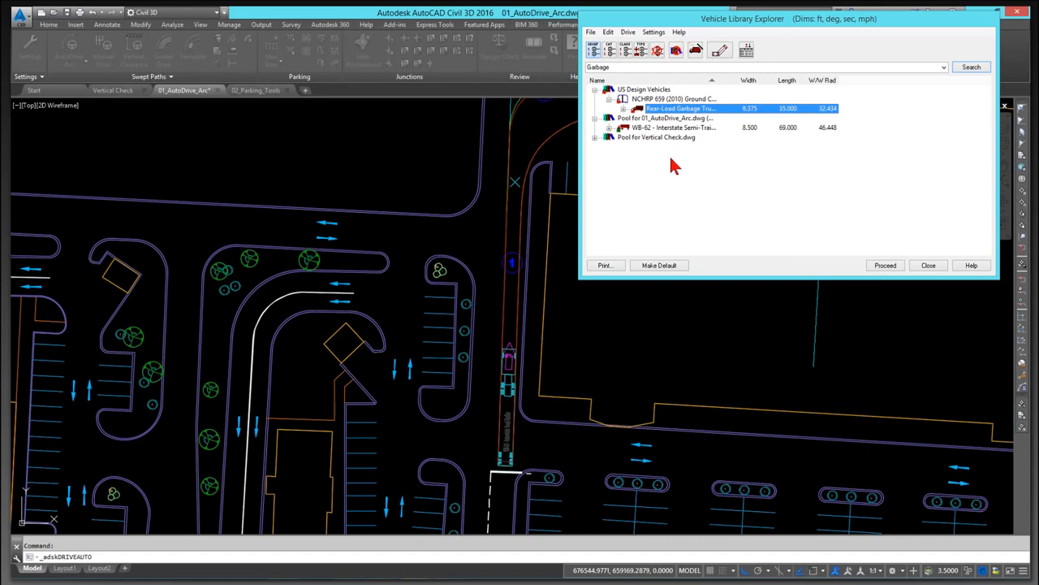
{"action": "left_click", "coordinate": [884, 268]}
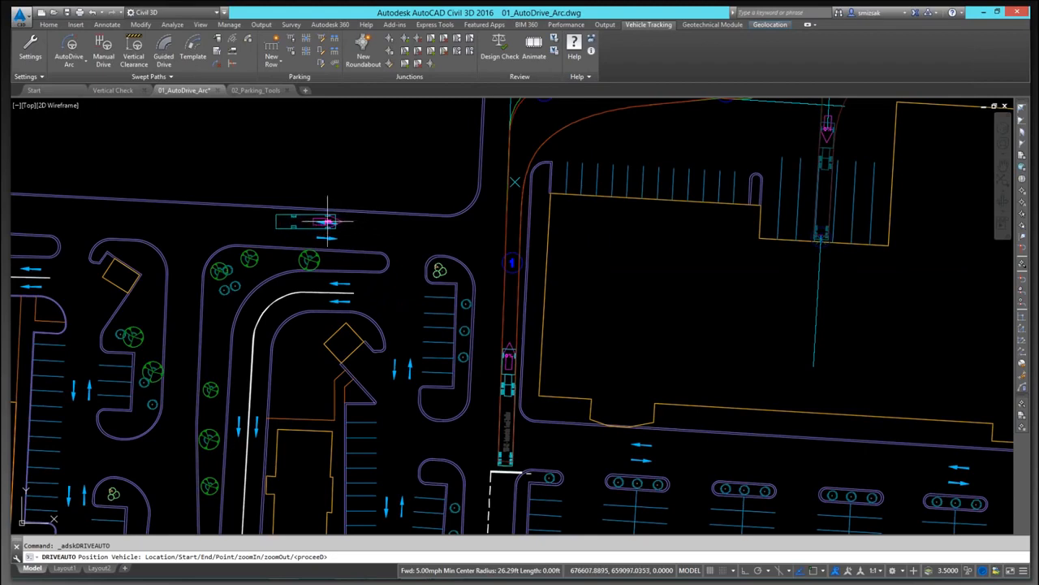
Step: Place the garbage truck on the northern drive aisle and set its heading along the road
{"action": "left_click", "coordinate": [328, 221]}
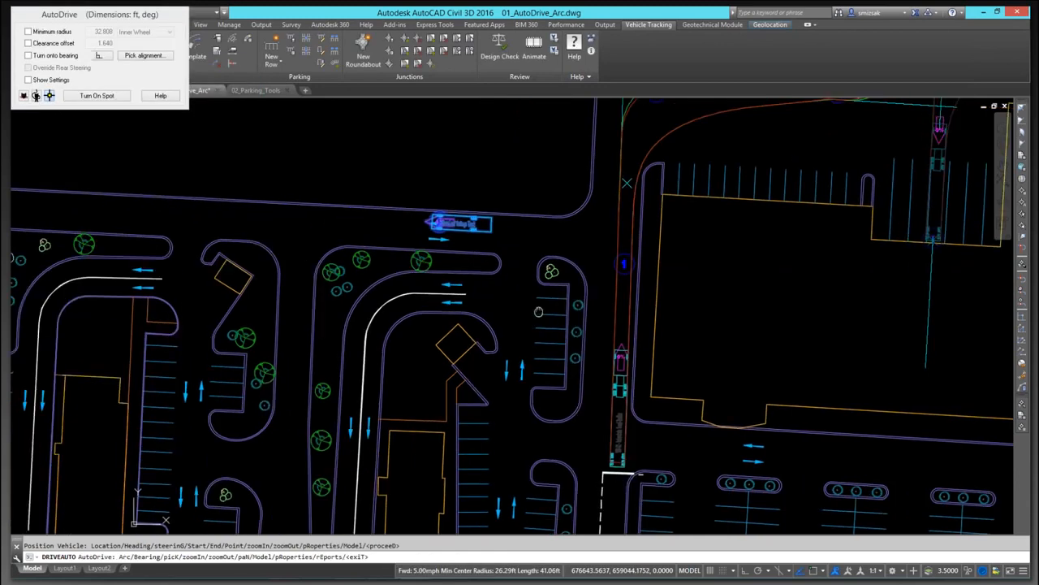
{"action": "middle_click_drag", "start_coordinate": [330, 235], "coordinate": [609, 233]}
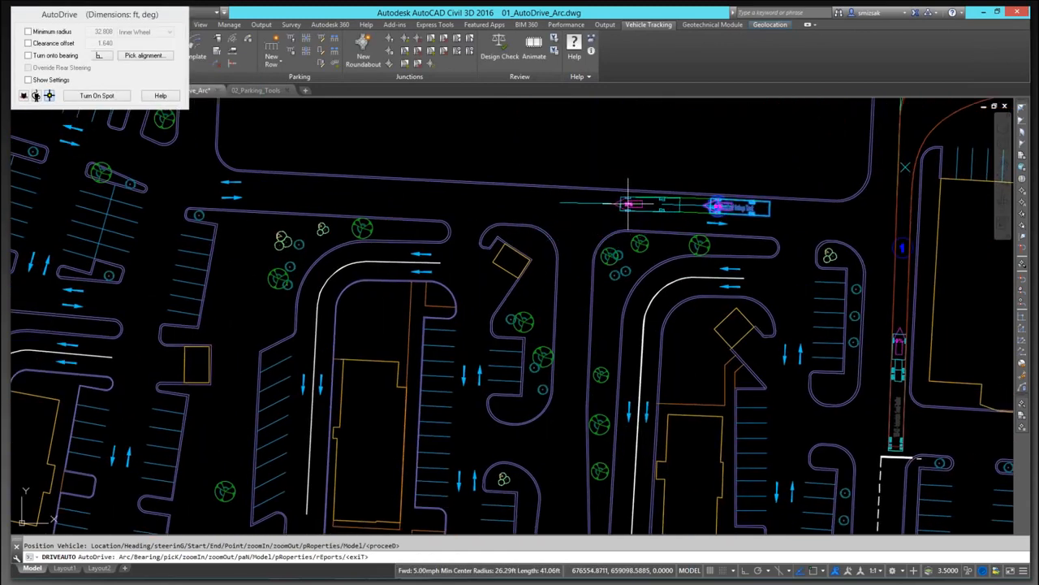
Step: Drive the truck west, then turn it south into the parking aisle aligned with the curb
{"action": "left_click", "coordinate": [627, 203]}
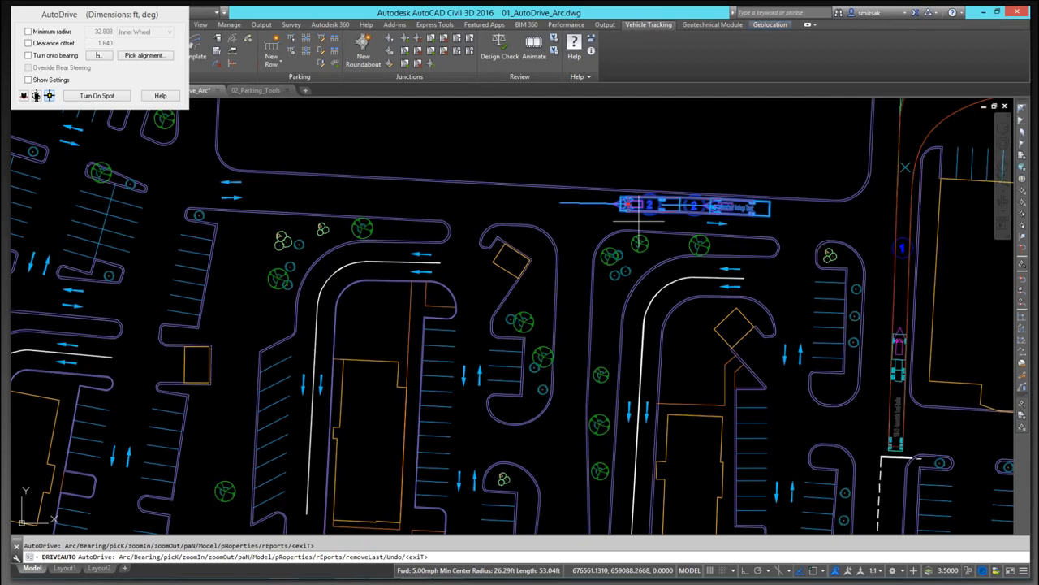
{"action": "left_click", "coordinate": [130, 55]}
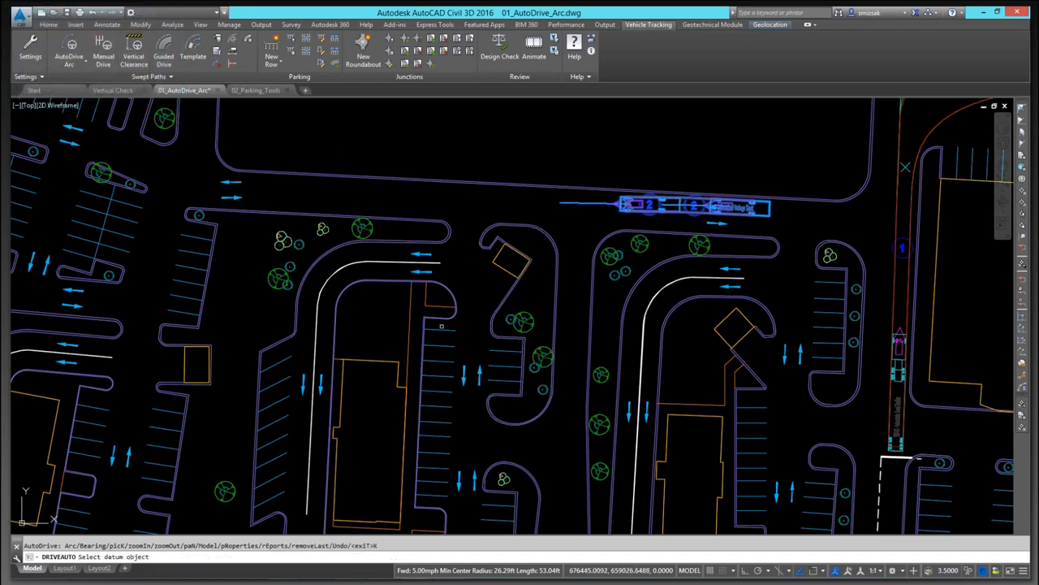
{"action": "left_click", "coordinate": [423, 340]}
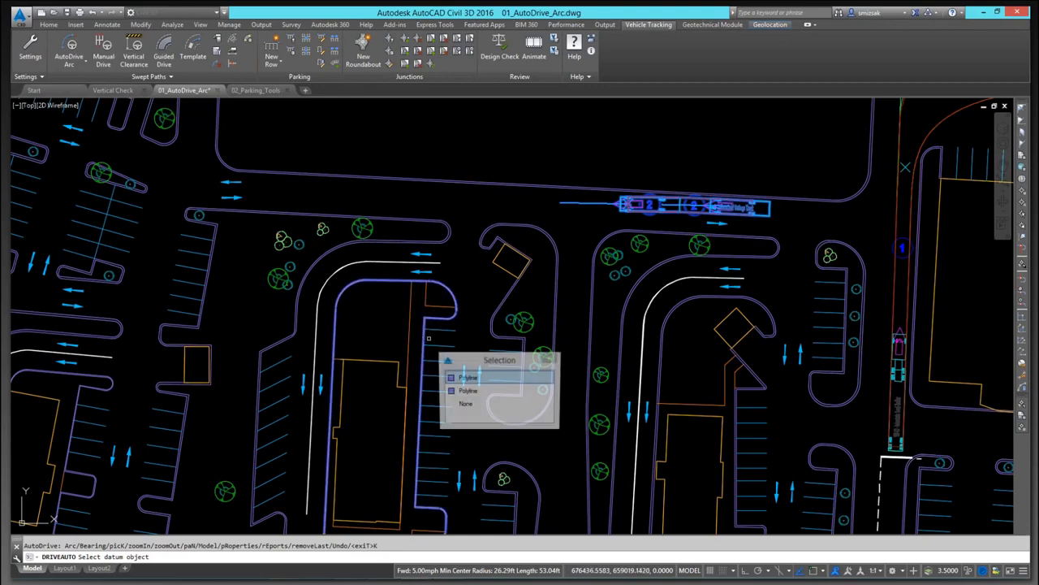
{"action": "left_click", "coordinate": [550, 357]}
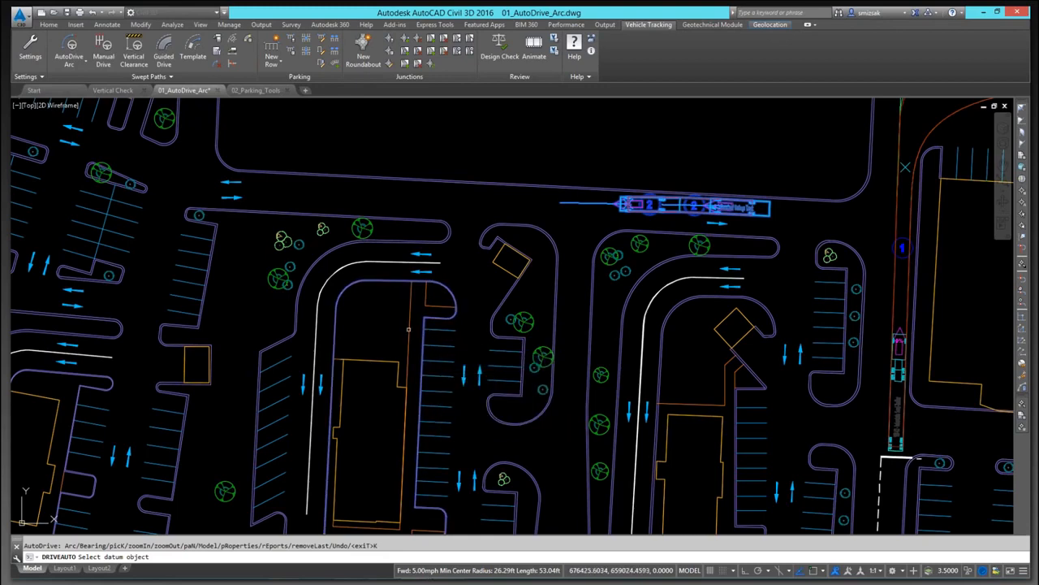
{"action": "left_click", "coordinate": [426, 340]}
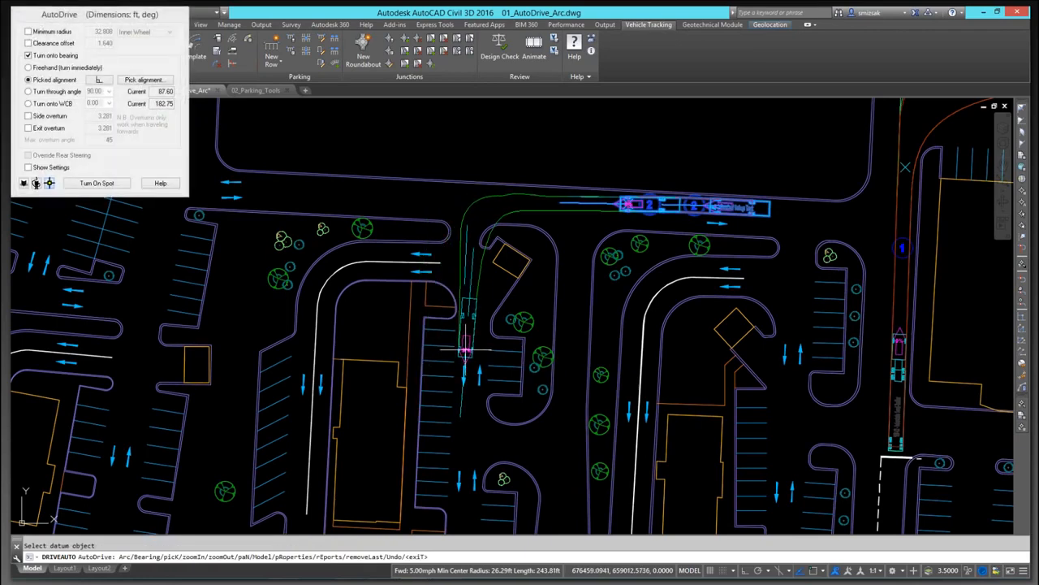
{"action": "left_click", "coordinate": [464, 351]}
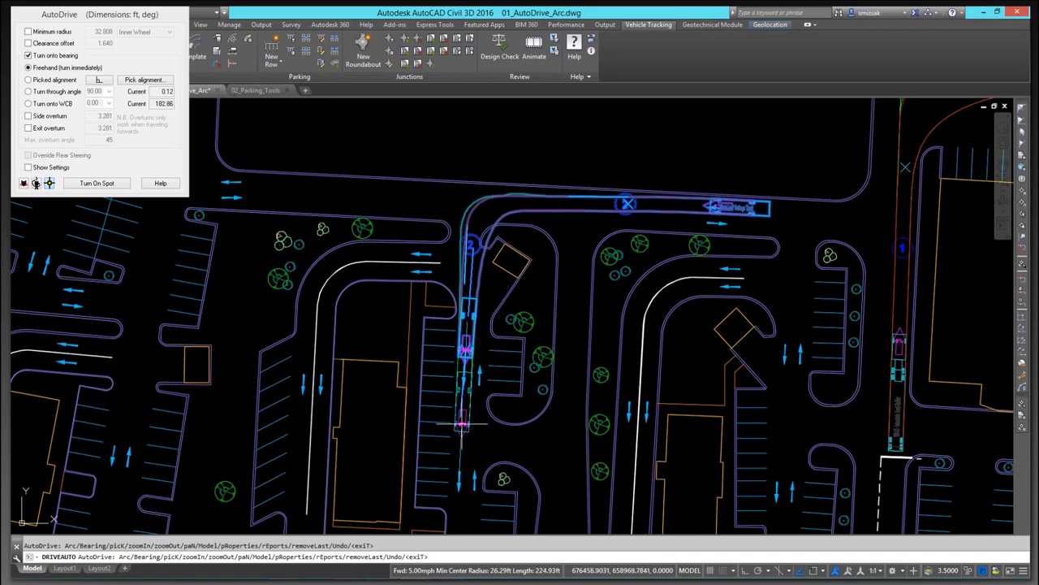
{"action": "left_click", "coordinate": [462, 424]}
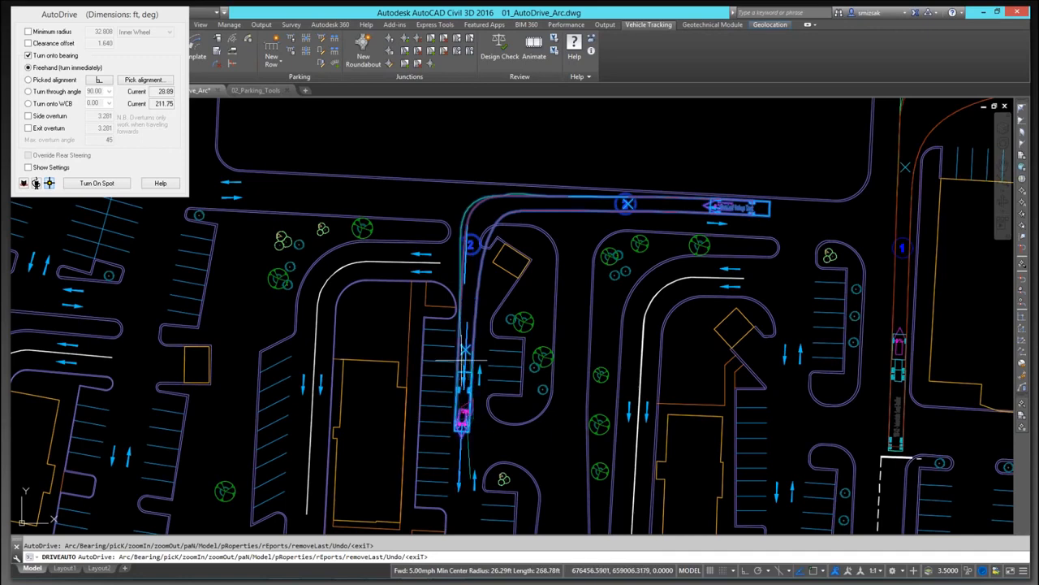
Step: Reverse the truck northeast along the island curb alignment and finish the swept path
{"action": "left_click", "coordinate": [139, 81]}
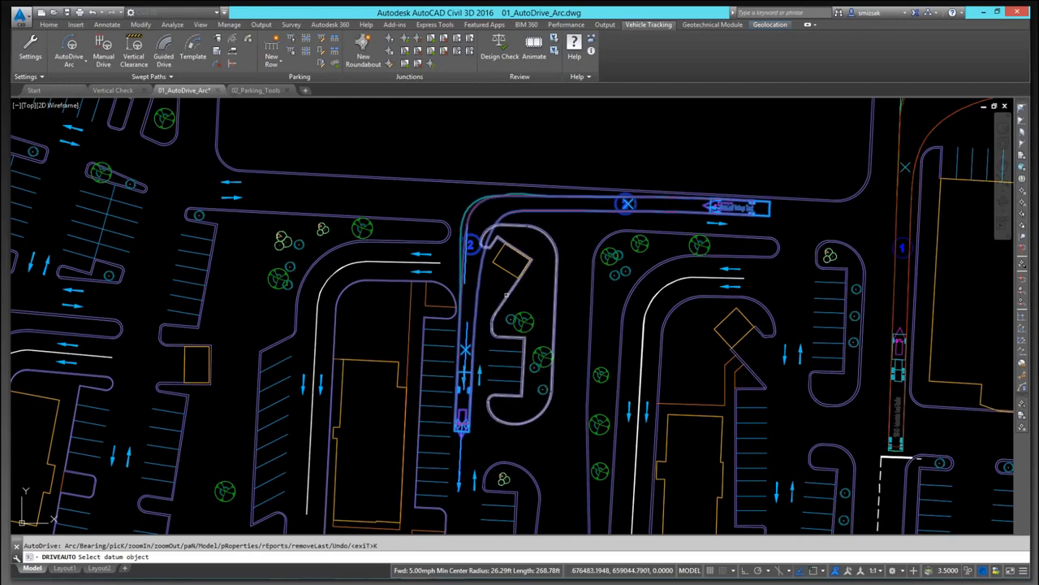
{"action": "left_click", "coordinate": [505, 296]}
{"action": "left_click", "coordinate": [636, 318]}
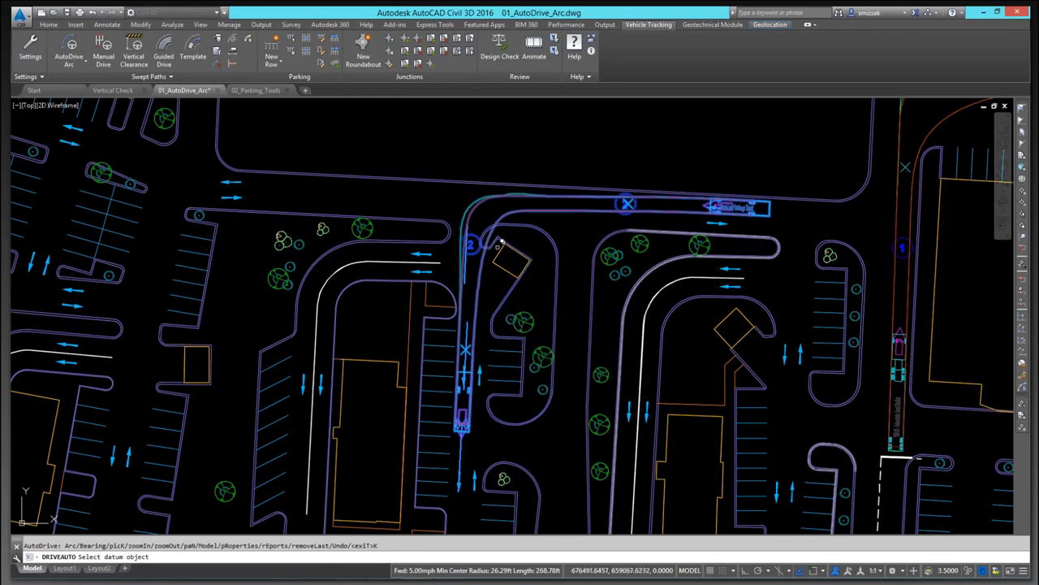
{"action": "left_click", "coordinate": [509, 291]}
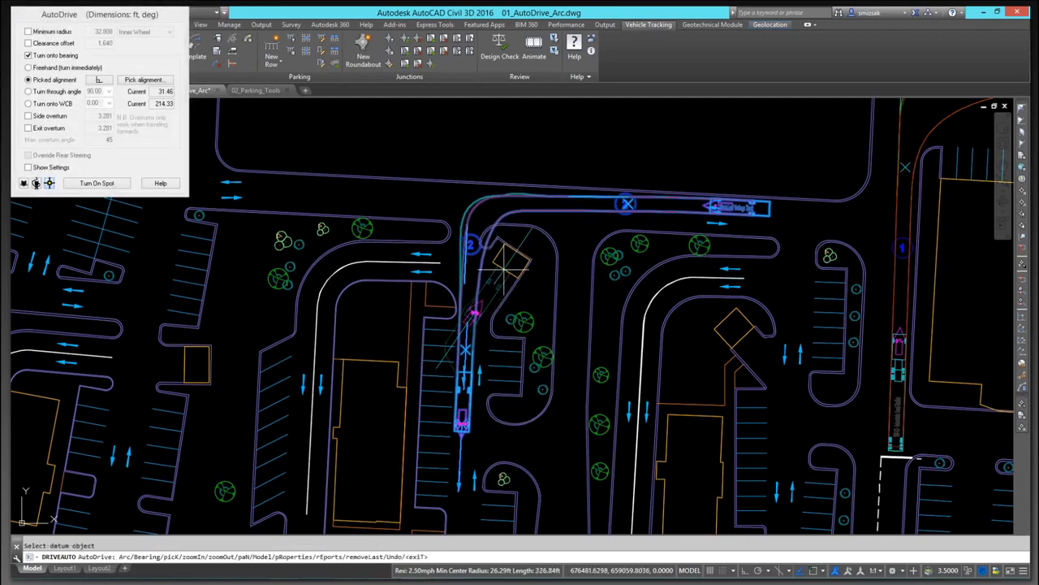
{"action": "left_click", "coordinate": [503, 269]}
{"action": "key", "text": "Return"}
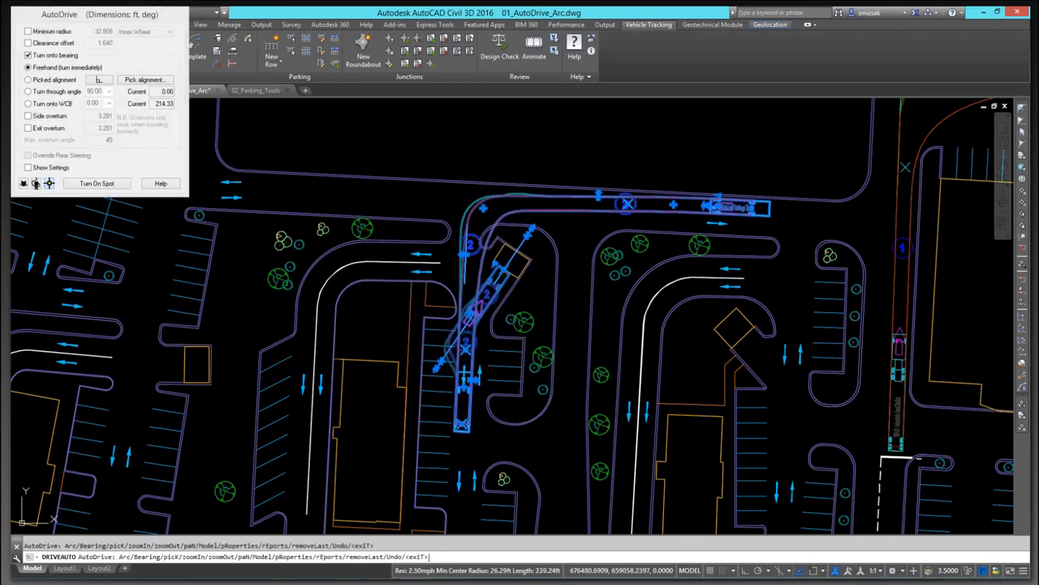
{"action": "key", "text": "Escape"}
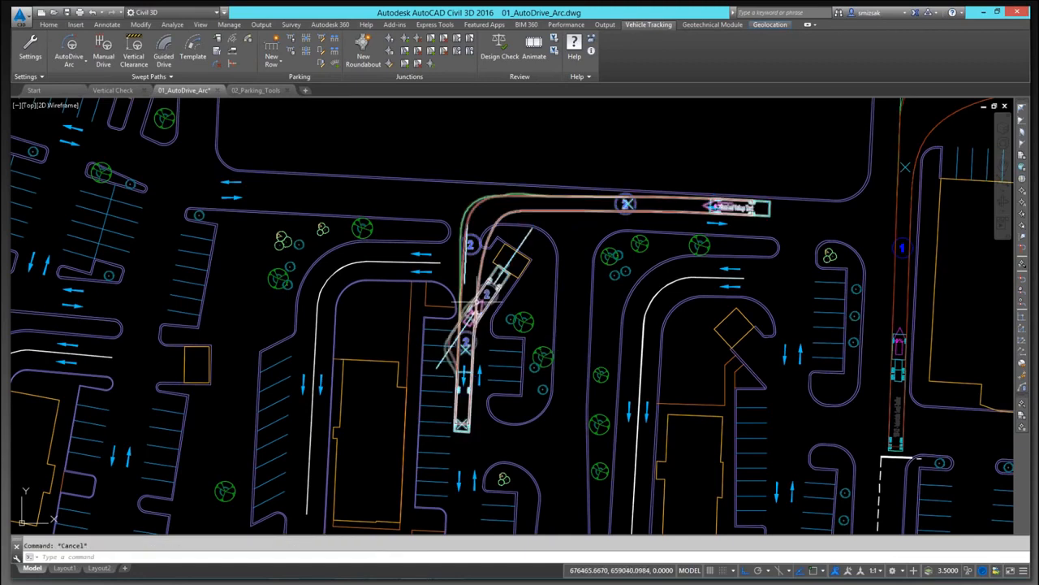
Step: Select the swept path and adjust its side overturn grip on the northern road
{"action": "scroll", "coordinate": [483, 280], "scroll_direction": "up", "scroll_amount": 2}
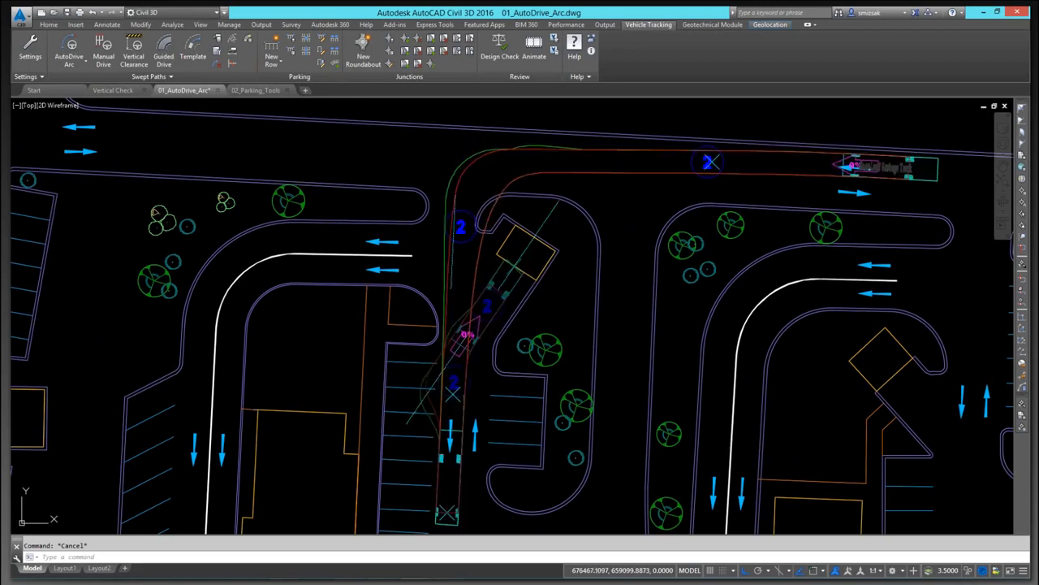
{"action": "left_click", "coordinate": [475, 163]}
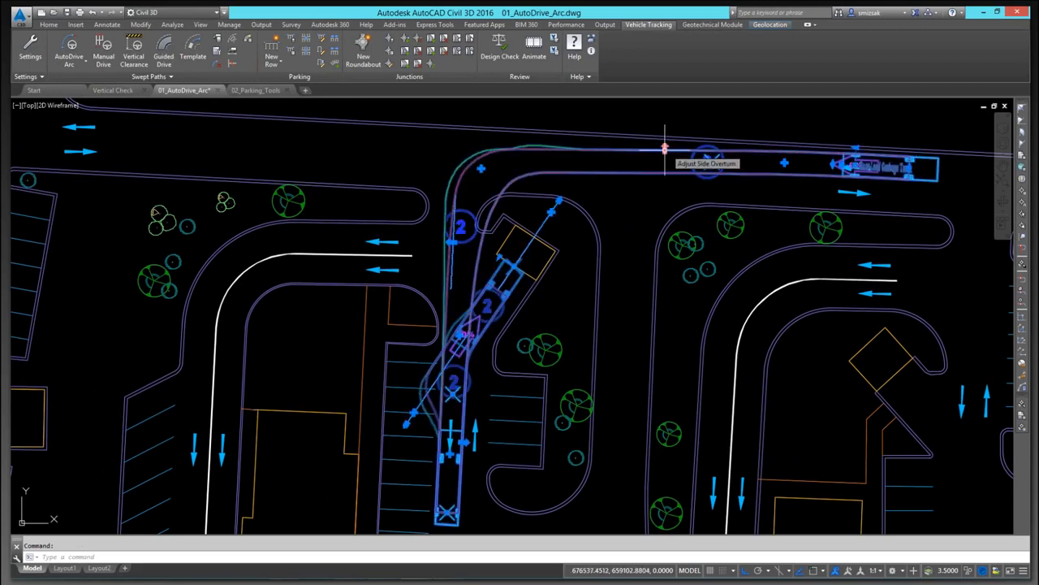
{"action": "left_click", "coordinate": [711, 161]}
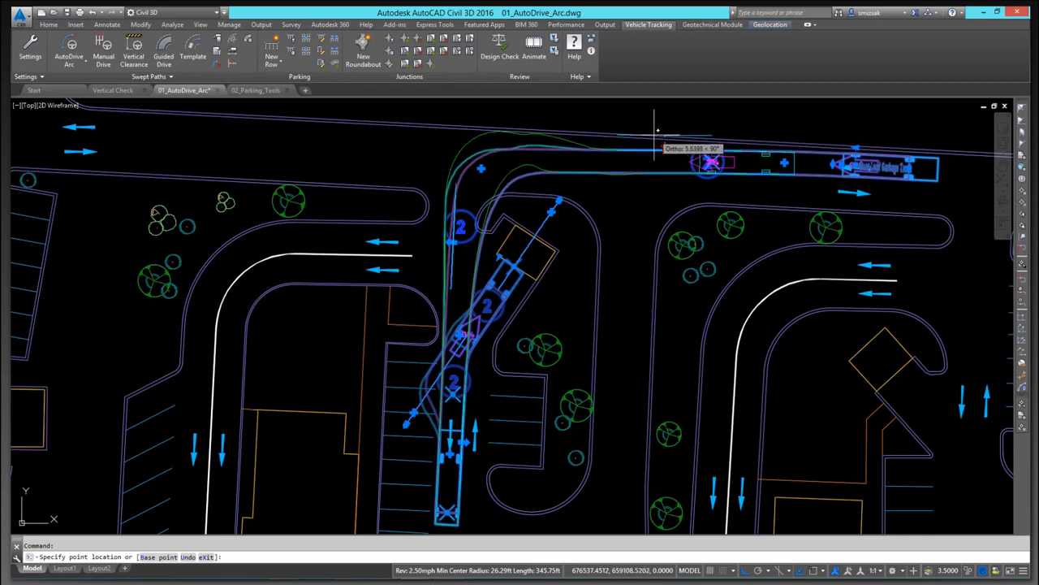
{"action": "left_click", "coordinate": [655, 131]}
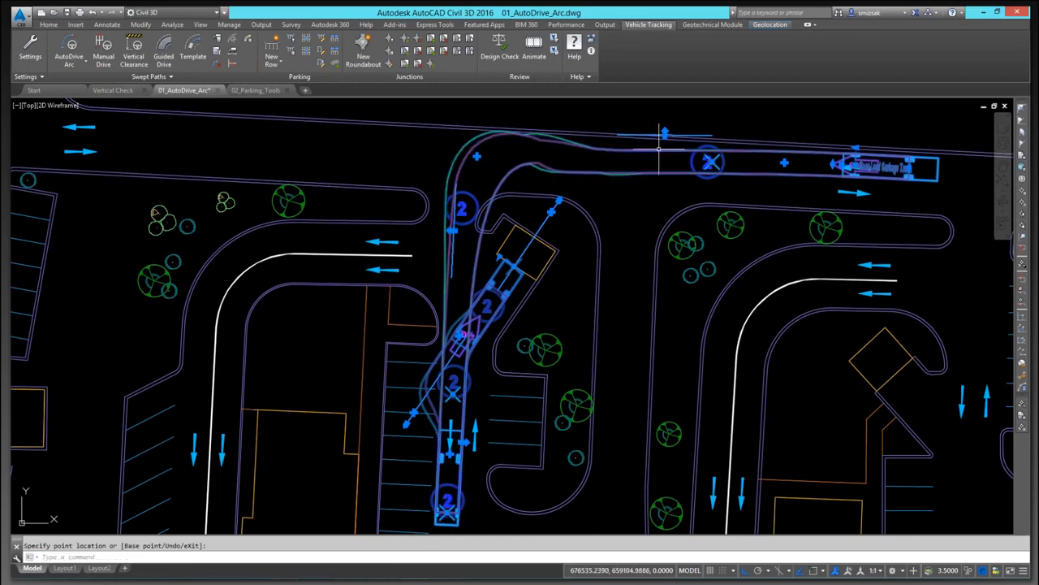
{"action": "left_click", "coordinate": [477, 156]}
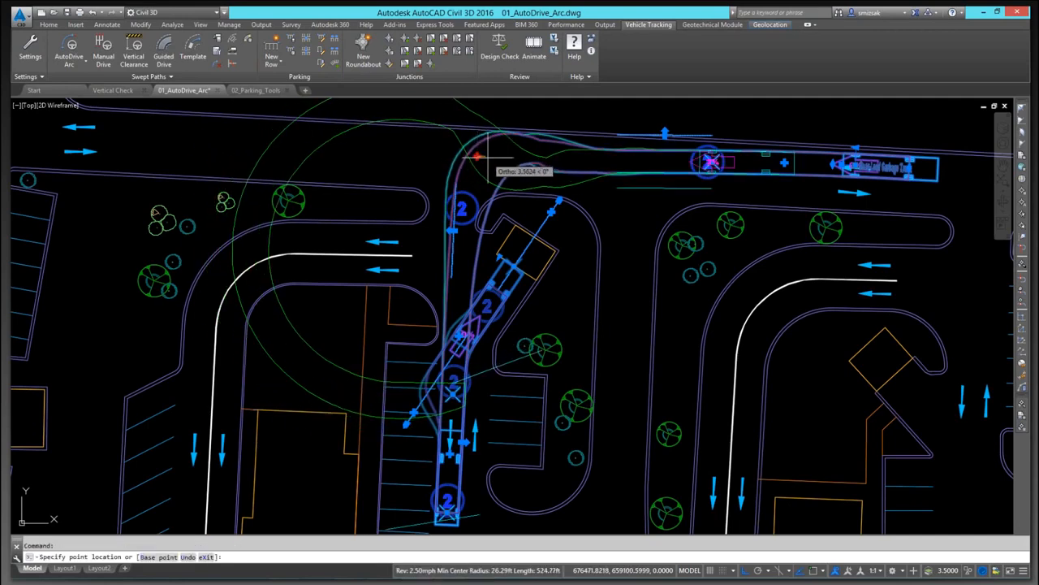
{"action": "key", "text": "Escape"}
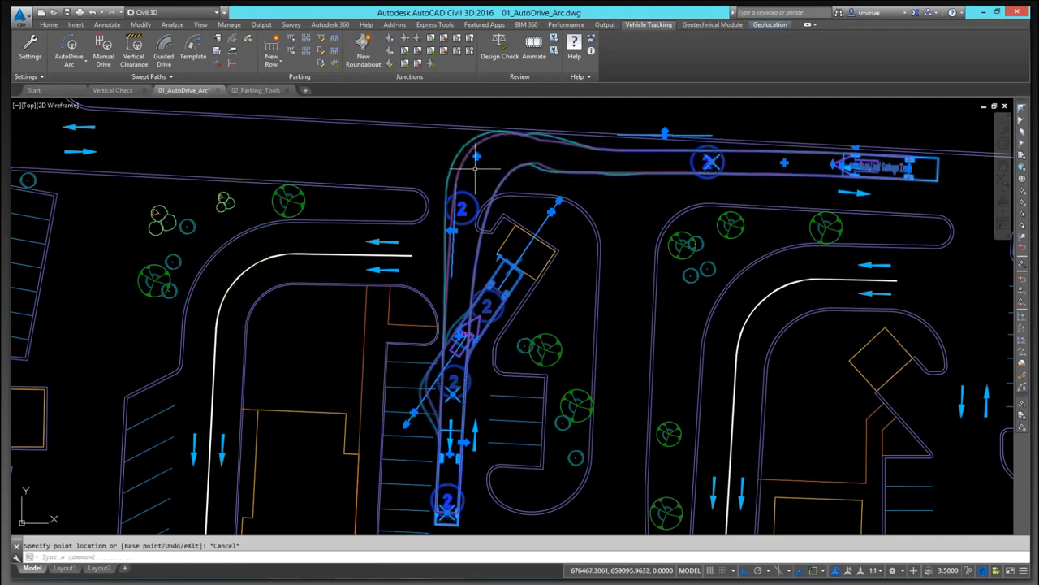
Step: Nudge the turn grip at the aisle entrance to refine the path
{"action": "left_click", "coordinate": [452, 230]}
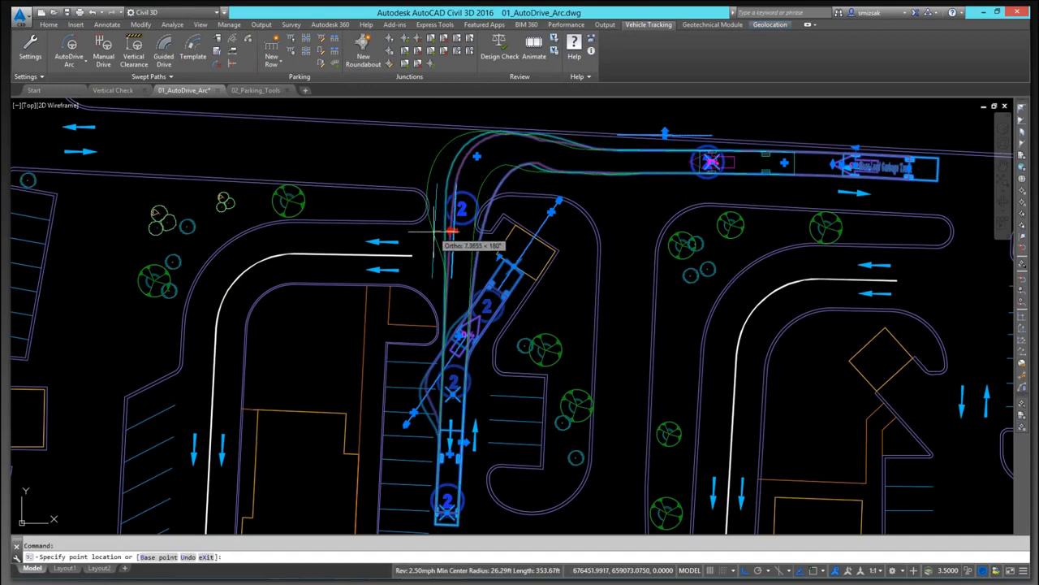
{"action": "left_click", "coordinate": [451, 233]}
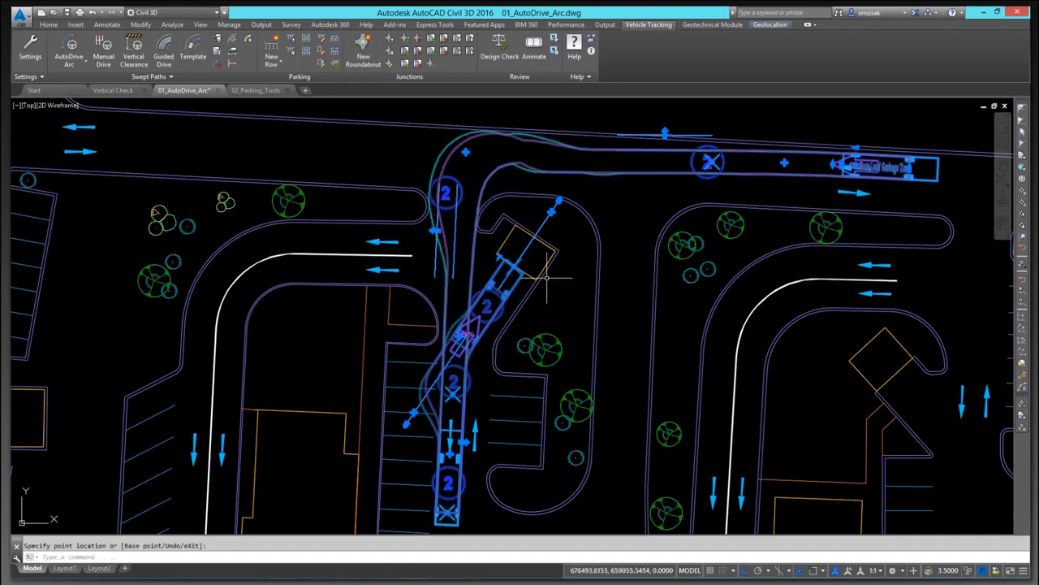
{"action": "key", "text": "Escape"}
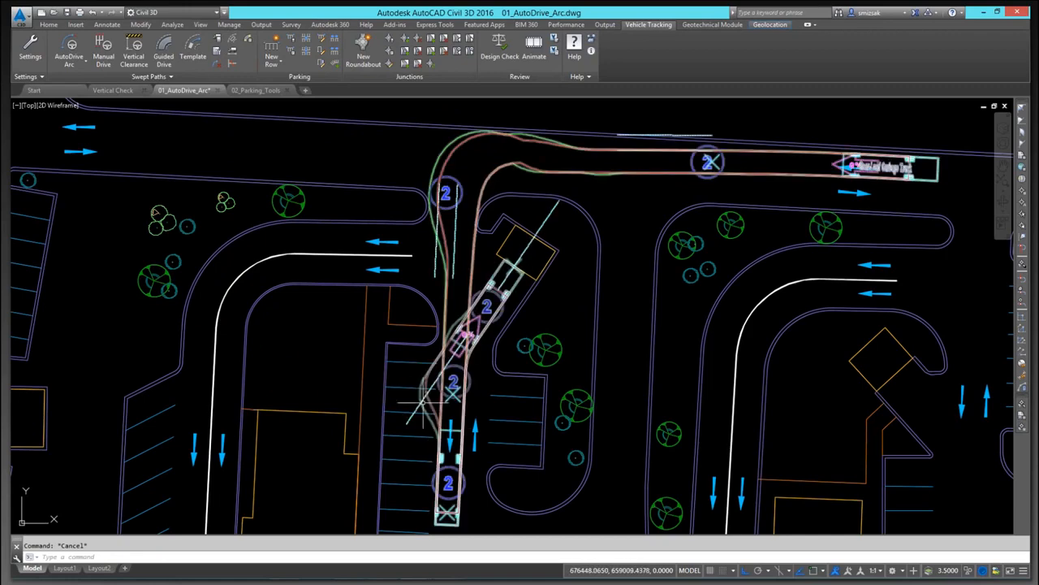
Step: Switch to the Vertical Check drawing
{"action": "mouse_move", "coordinate": [424, 393]}
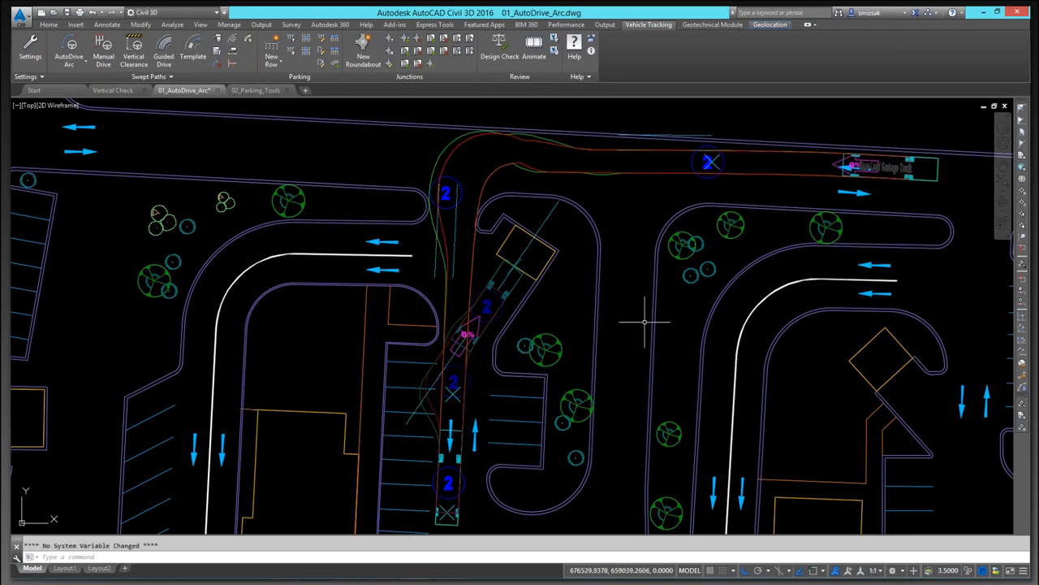
{"action": "middle_click_drag", "start_coordinate": [492, 407], "coordinate": [522, 291]}
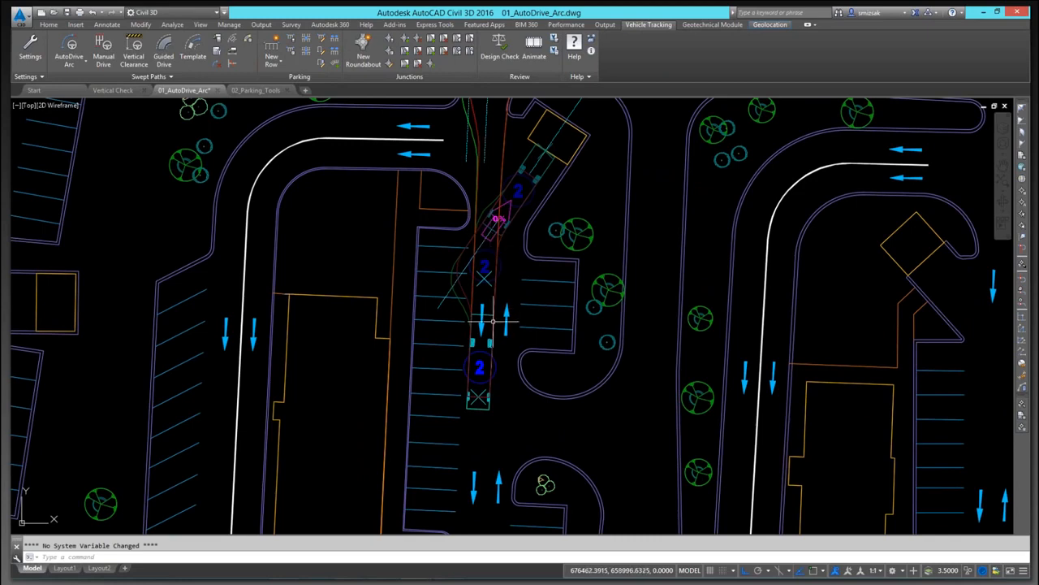
{"action": "scroll", "coordinate": [557, 284], "scroll_direction": "down", "scroll_amount": 8}
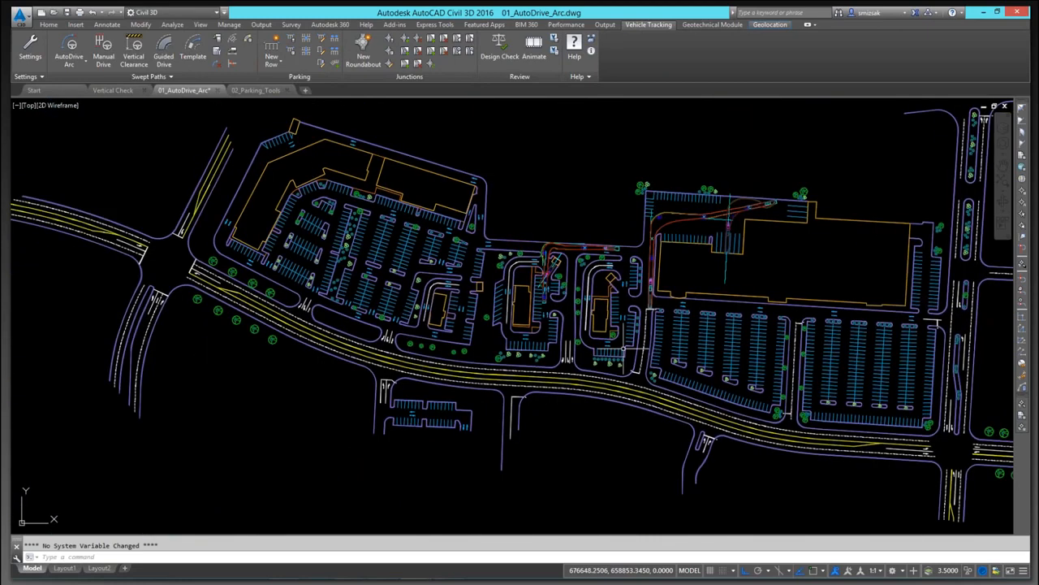
{"action": "left_click", "coordinate": [113, 91]}
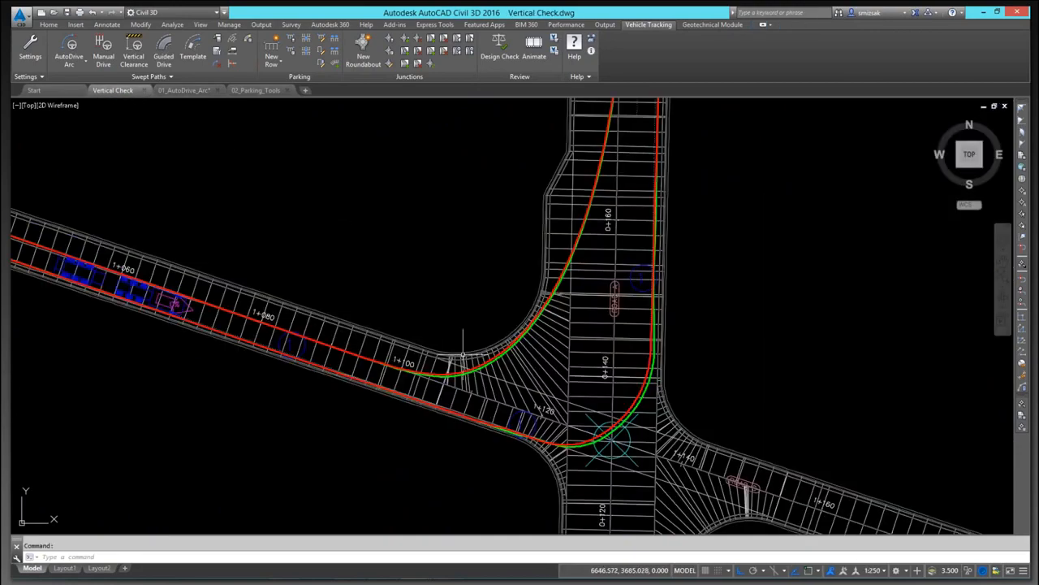
Step: Insert the vehicle profile of the lowboy's path above the road near the intersection
{"action": "scroll", "coordinate": [463, 355], "scroll_direction": "down", "scroll_amount": 5}
{"action": "scroll", "coordinate": [337, 350], "scroll_direction": "up", "scroll_amount": 5}
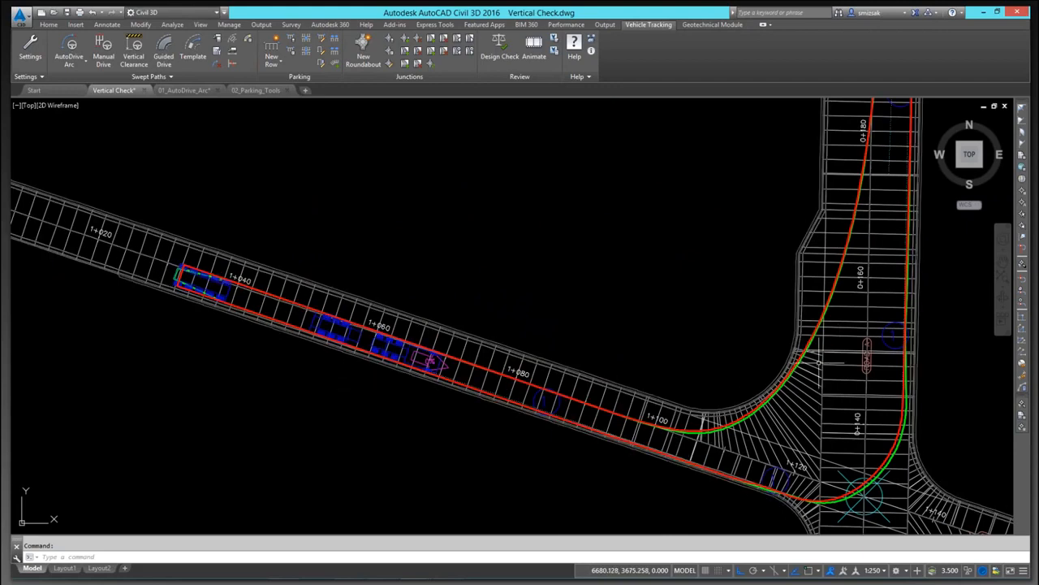
{"action": "middle_click_drag", "start_coordinate": [859, 323], "coordinate": [714, 413]}
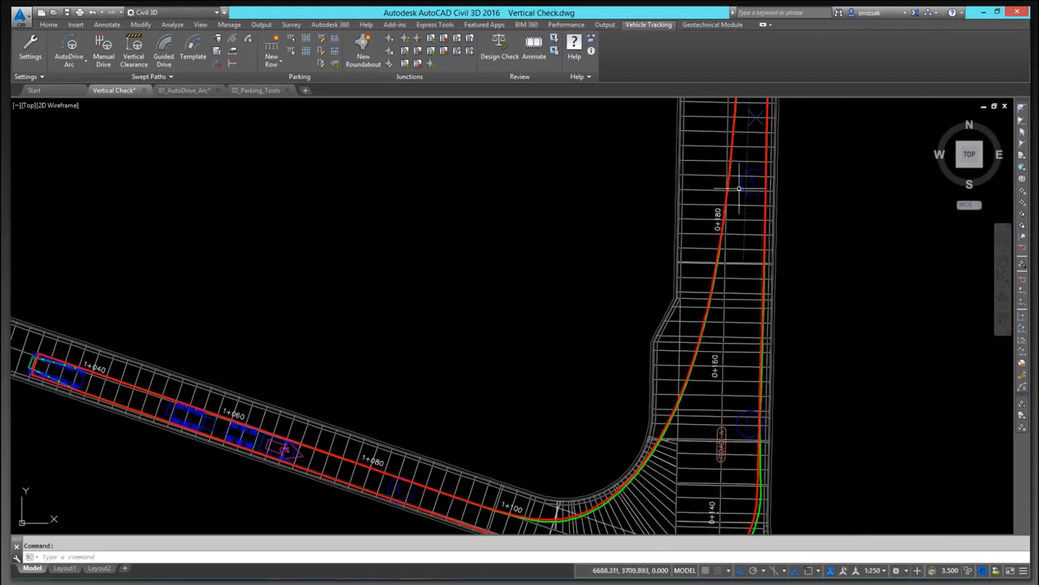
{"action": "scroll", "coordinate": [492, 344], "scroll_direction": "down", "scroll_amount": 2}
{"action": "mouse_move", "coordinate": [442, 337]}
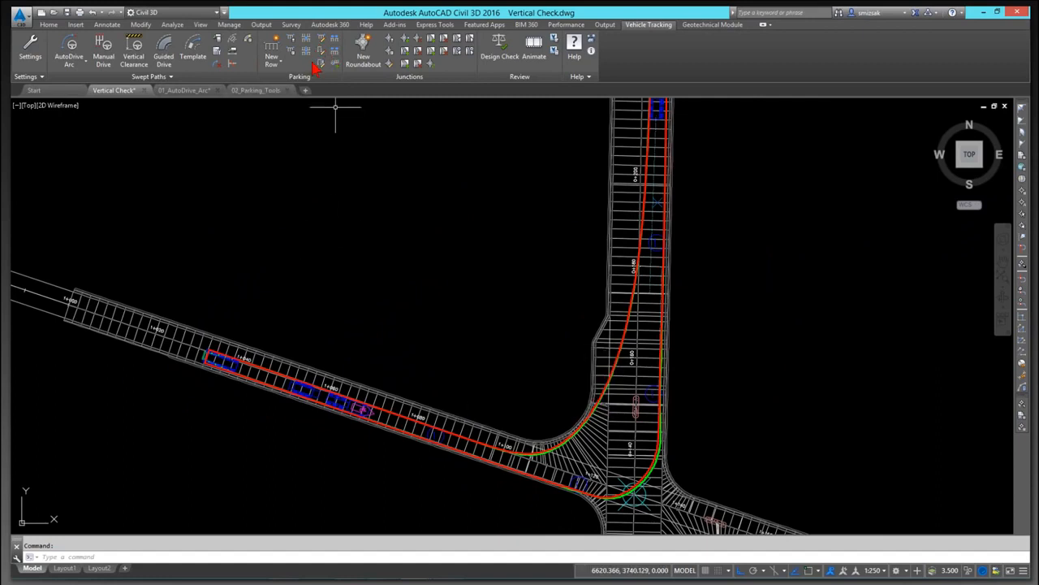
{"action": "left_click", "coordinate": [234, 56]}
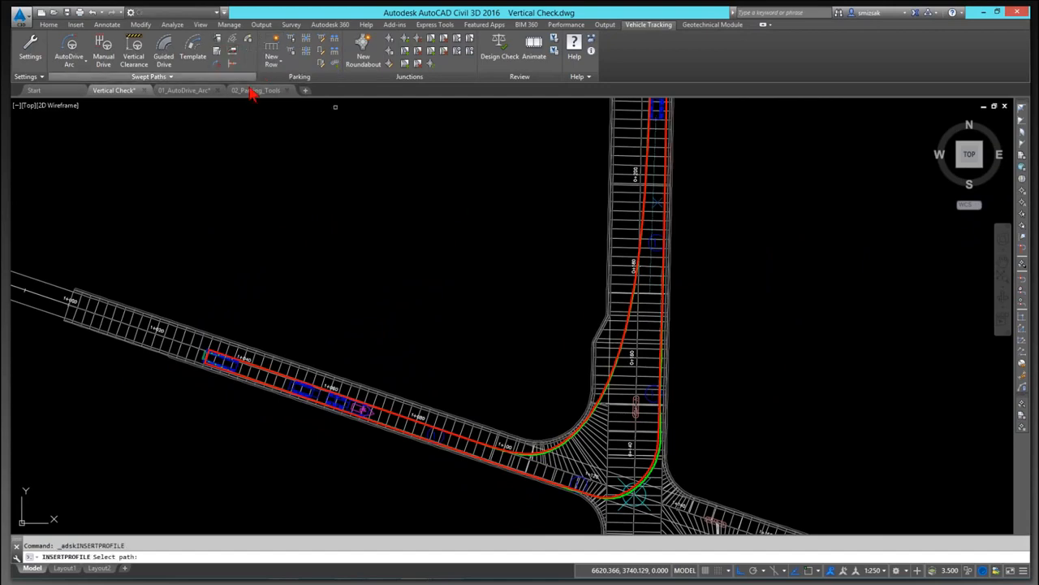
{"action": "scroll", "coordinate": [364, 406], "scroll_direction": "up", "scroll_amount": 6}
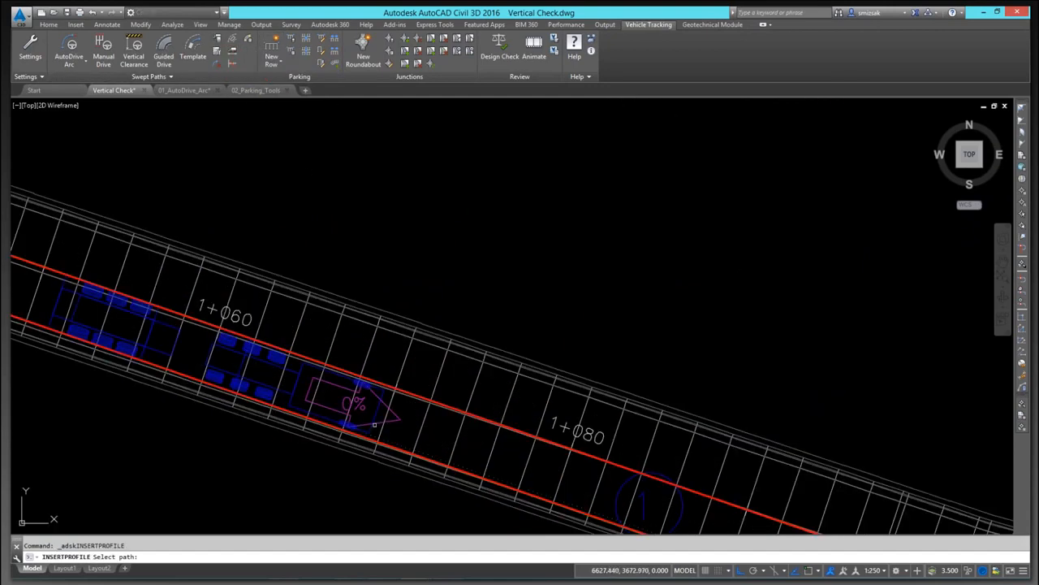
{"action": "left_click", "coordinate": [373, 417]}
{"action": "scroll", "coordinate": [398, 324], "scroll_direction": "down", "scroll_amount": 6}
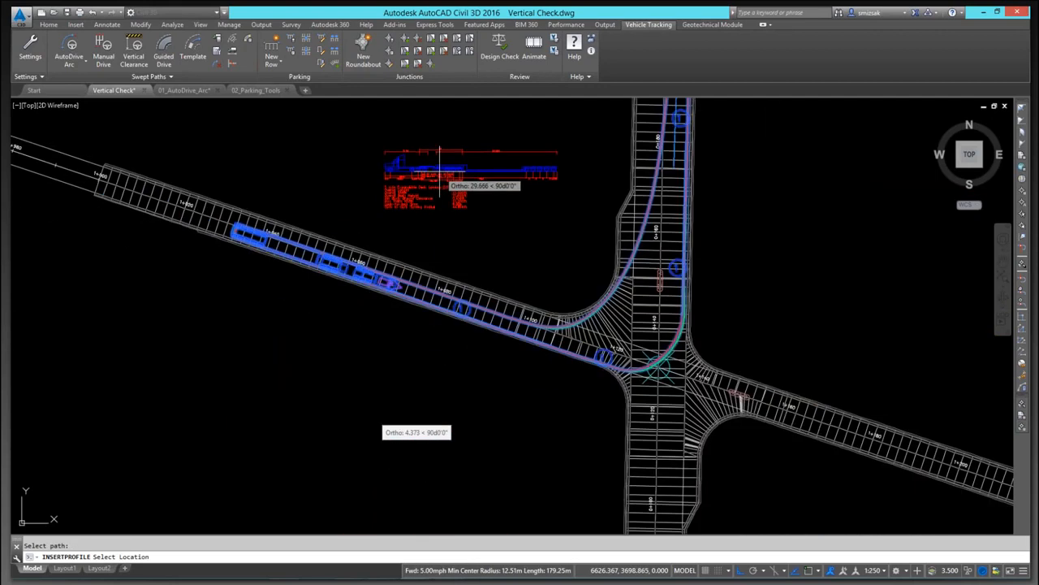
{"action": "left_click", "coordinate": [505, 208]}
{"action": "scroll", "coordinate": [493, 199], "scroll_direction": "up", "scroll_amount": 6}
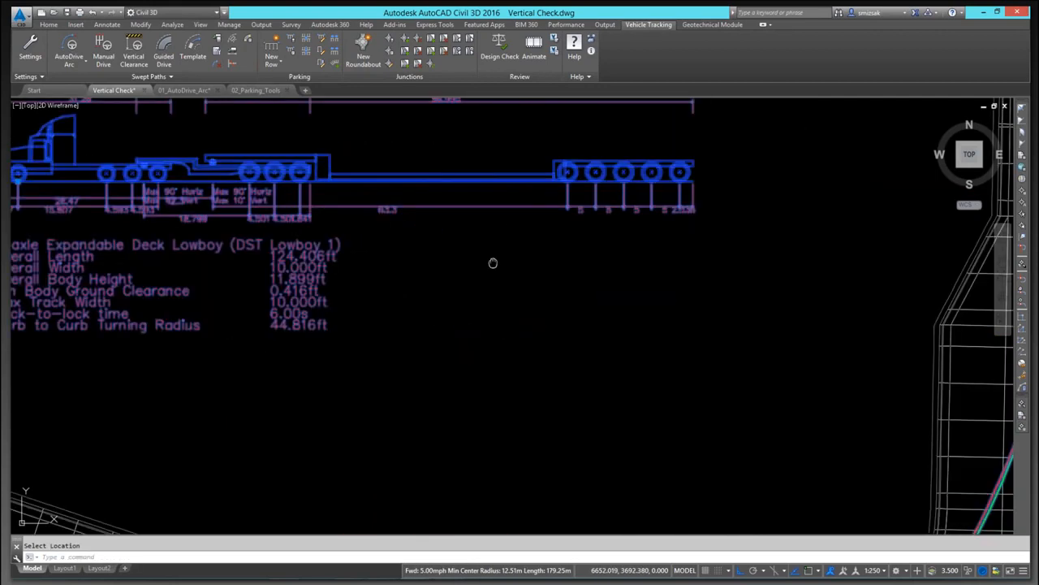
{"action": "scroll", "coordinate": [494, 262], "scroll_direction": "down", "scroll_amount": 1}
{"action": "key", "text": "Escape"}
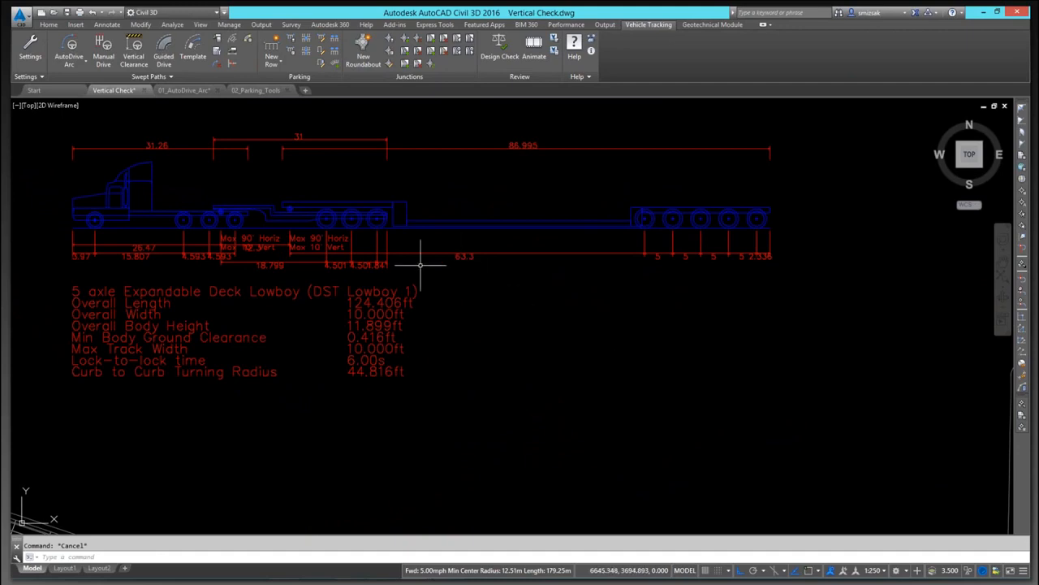
Step: Place a body outline of the lowboy on its path at the curve north of the intersection
{"action": "scroll", "coordinate": [370, 326], "scroll_direction": "up", "scroll_amount": 2}
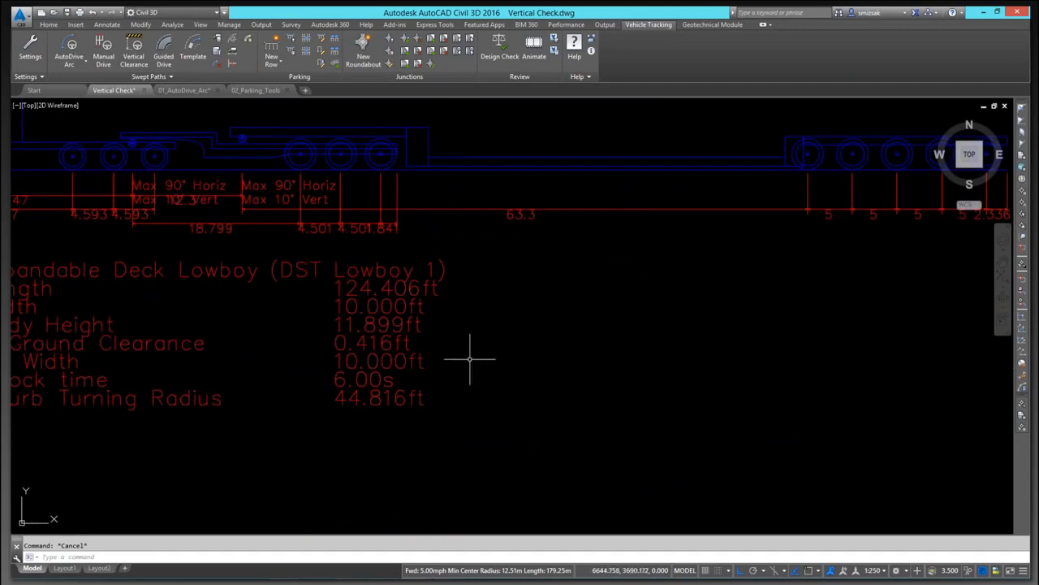
{"action": "scroll", "coordinate": [509, 371], "scroll_direction": "down", "scroll_amount": 4}
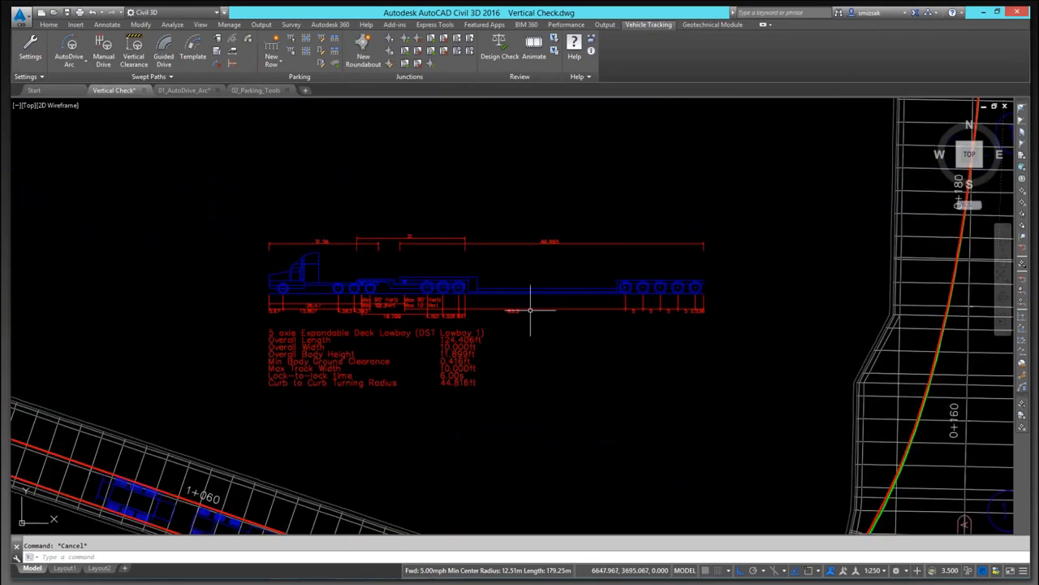
{"action": "scroll", "coordinate": [561, 313], "scroll_direction": "up", "scroll_amount": 2}
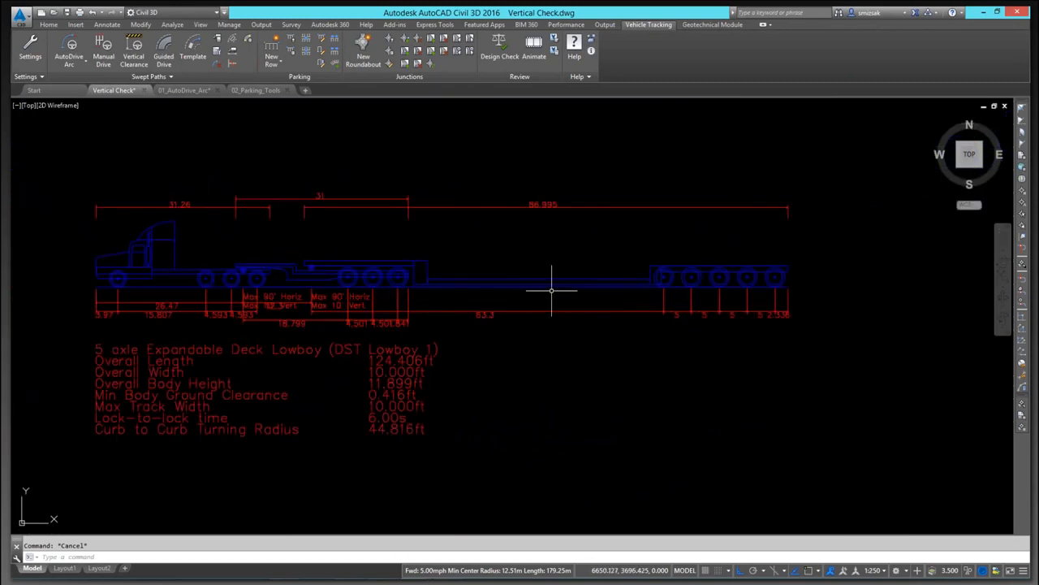
{"action": "scroll", "coordinate": [532, 305], "scroll_direction": "down", "scroll_amount": 2}
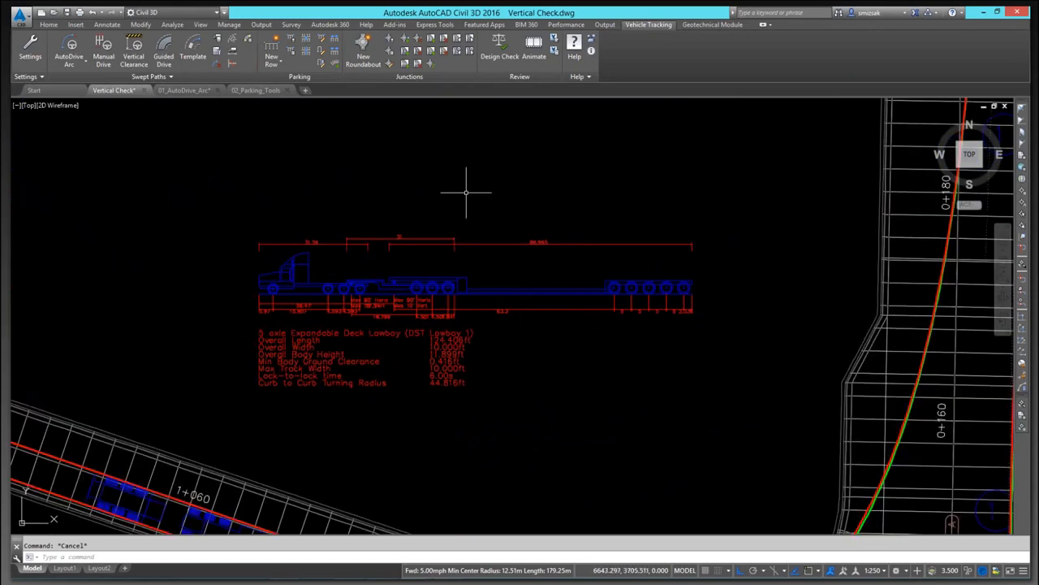
{"action": "left_click", "coordinate": [233, 44]}
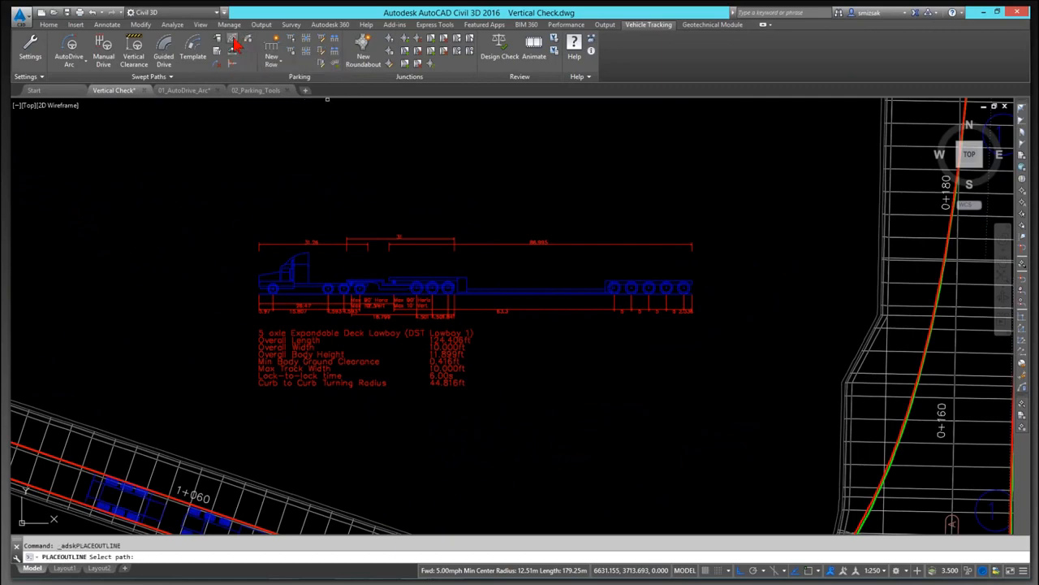
{"action": "scroll", "coordinate": [319, 296], "scroll_direction": "down", "scroll_amount": 4}
{"action": "scroll", "coordinate": [371, 322], "scroll_direction": "up", "scroll_amount": 6}
{"action": "mouse_move", "coordinate": [319, 297]}
{"action": "middle_mouse_down"}
{"action": "mouse_move", "coordinate": [334, 212]}
{"action": "mouse_move", "coordinate": [416, 355]}
{"action": "middle_mouse_up"}
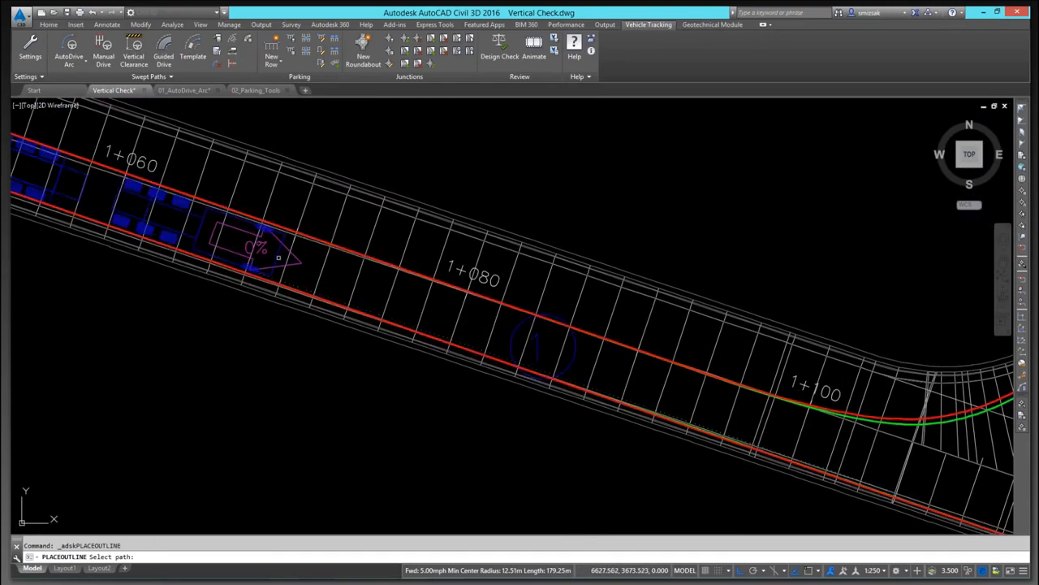
{"action": "left_click", "coordinate": [277, 256]}
{"action": "scroll", "coordinate": [304, 276], "scroll_direction": "down", "scroll_amount": 5}
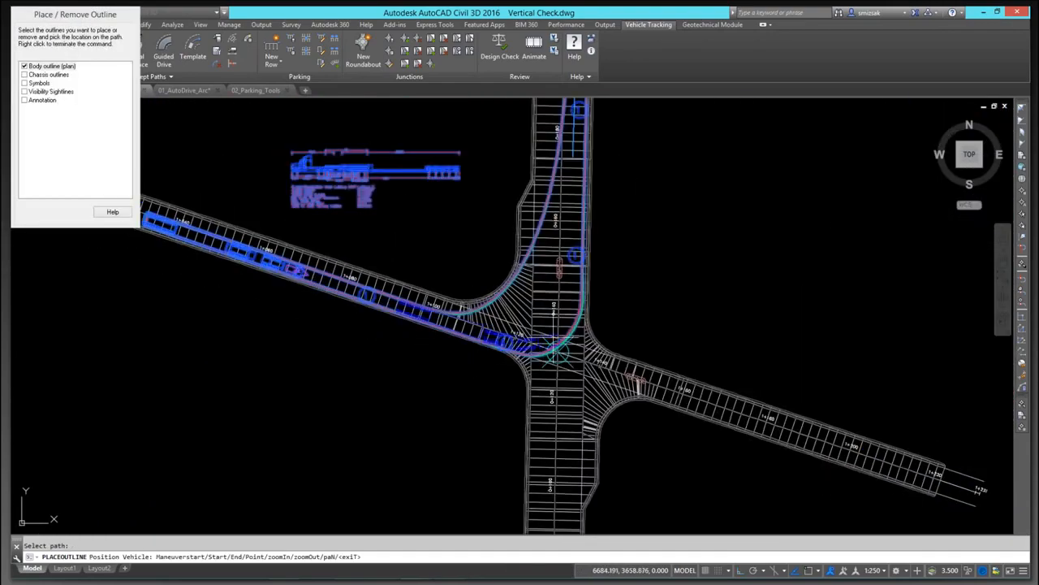
{"action": "scroll", "coordinate": [607, 256], "scroll_direction": "up", "scroll_amount": 5}
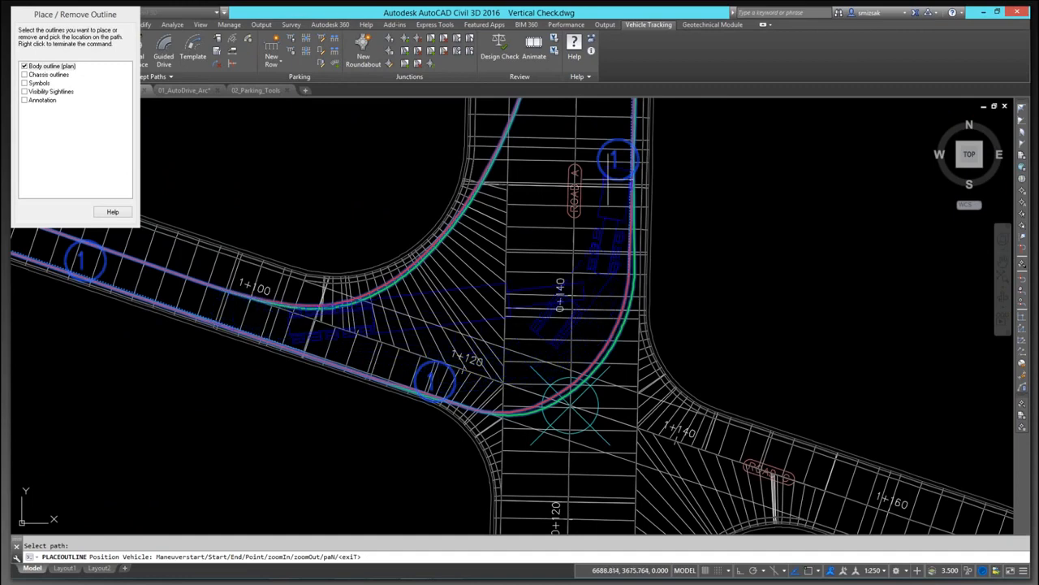
{"action": "middle_click_drag", "start_coordinate": [610, 173], "coordinate": [591, 288]}
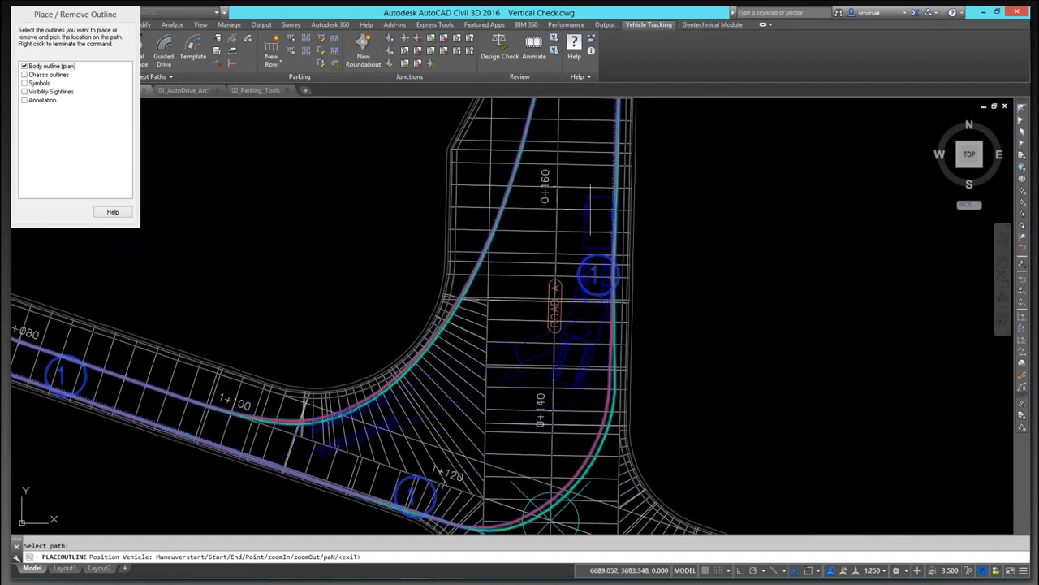
{"action": "middle_click_drag", "start_coordinate": [334, 394], "coordinate": [631, 294]}
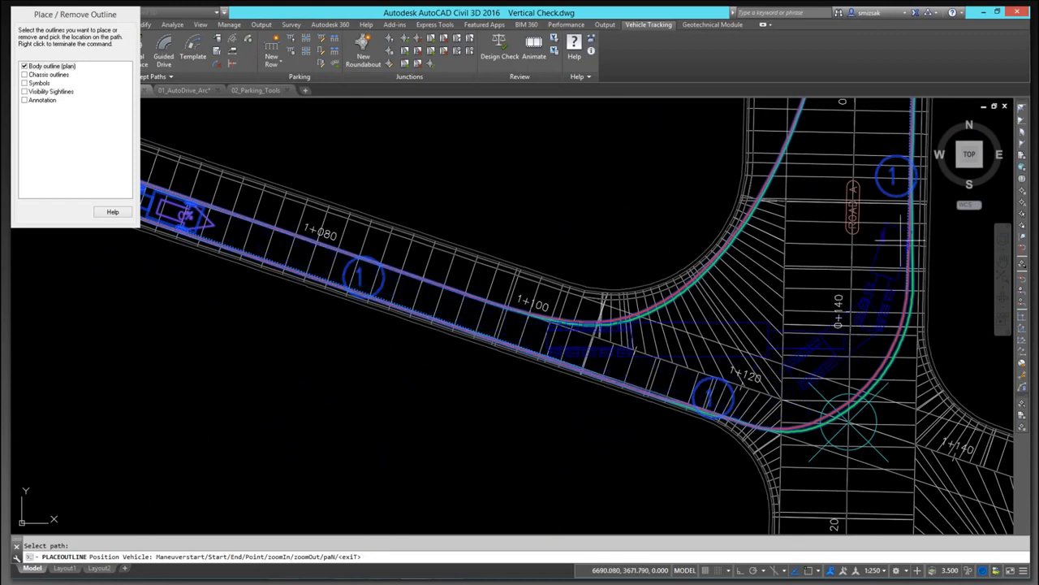
{"action": "mouse_move", "coordinate": [894, 228]}
{"action": "middle_mouse_down"}
{"action": "mouse_move", "coordinate": [839, 392]}
{"action": "mouse_move", "coordinate": [807, 441]}
{"action": "middle_mouse_up"}
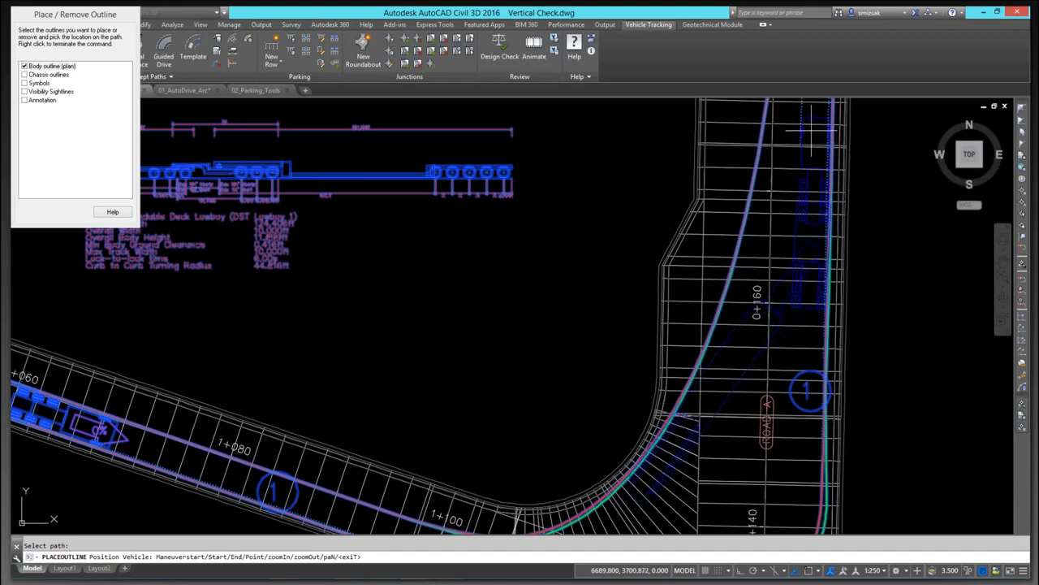
{"action": "left_click", "coordinate": [778, 166]}
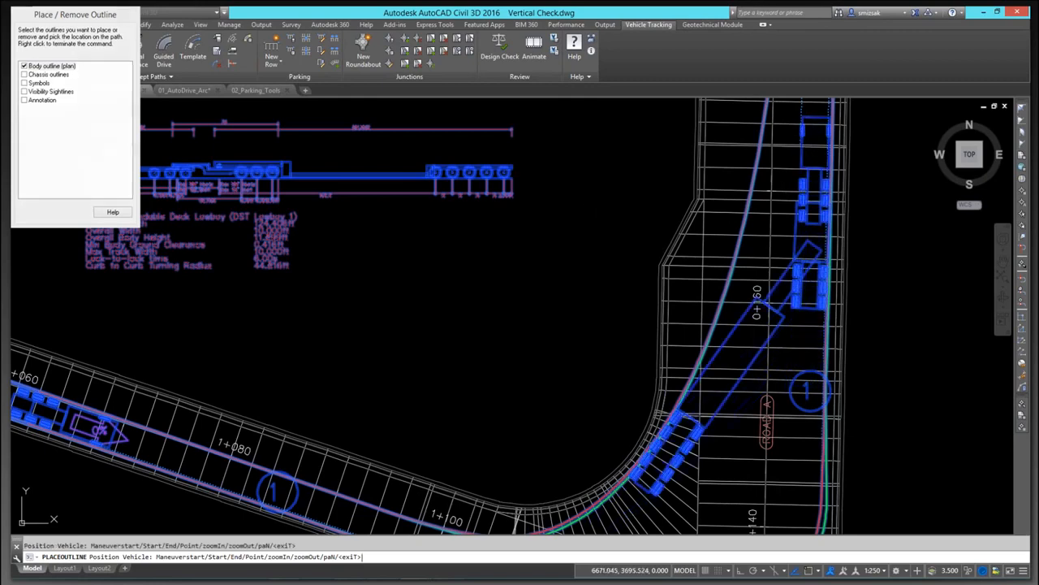
{"action": "right_click", "coordinate": [602, 191]}
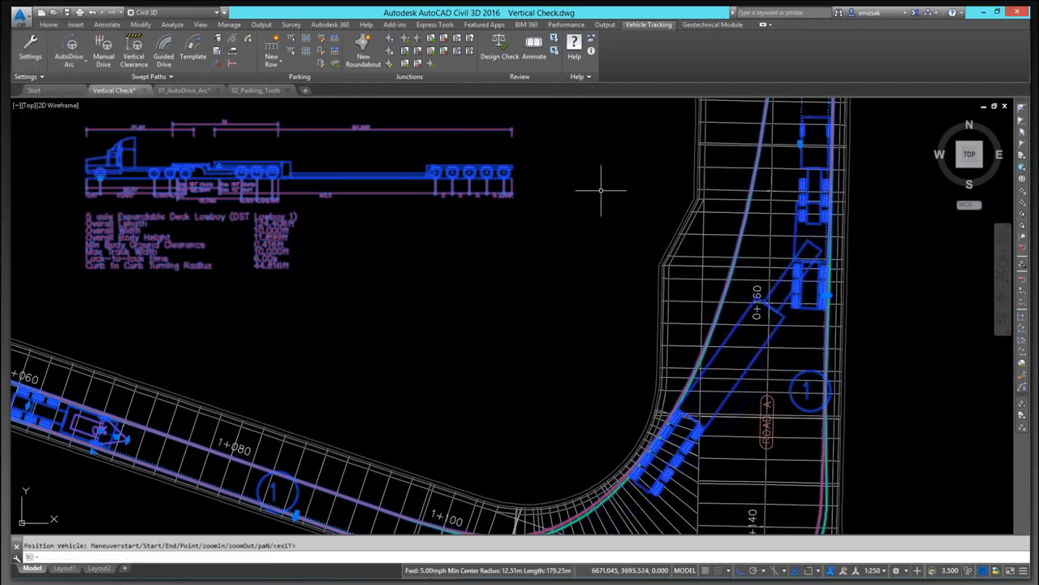
Step: Insert a ground conflict report for the lowboy's path, proceeding with the default height and clearance values
{"action": "left_click", "coordinate": [248, 42]}
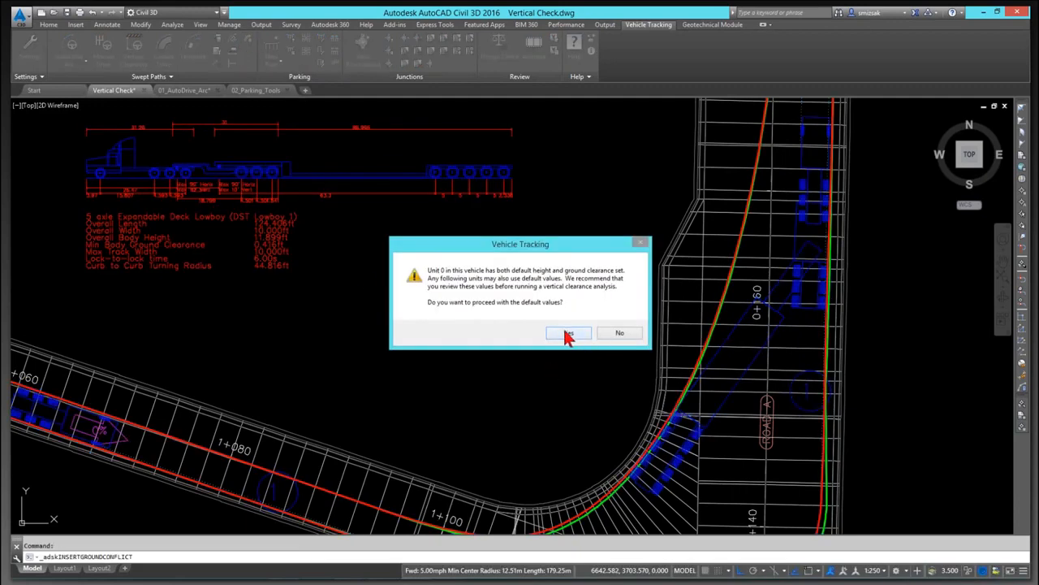
{"action": "left_click", "coordinate": [568, 334]}
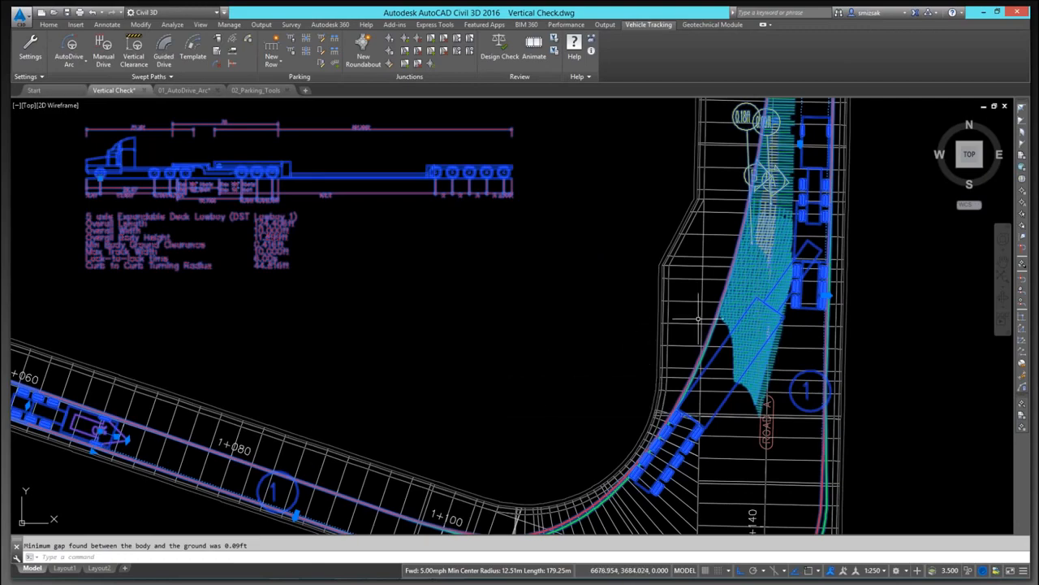
{"action": "key", "text": "Escape"}
{"action": "scroll", "coordinate": [898, 232], "scroll_direction": "up", "scroll_amount": 4}
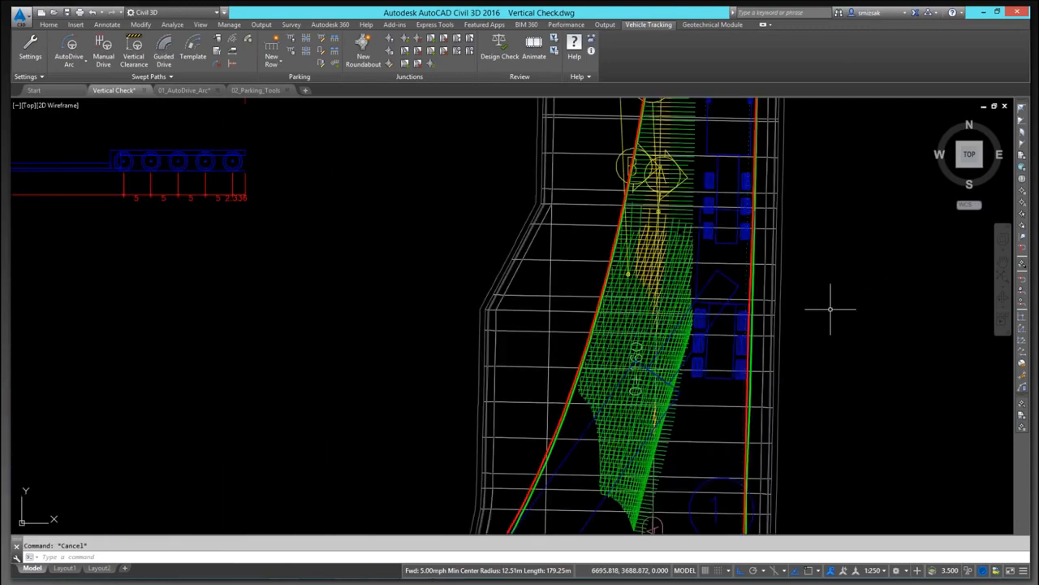
{"action": "scroll", "coordinate": [830, 309], "scroll_direction": "down", "scroll_amount": 4}
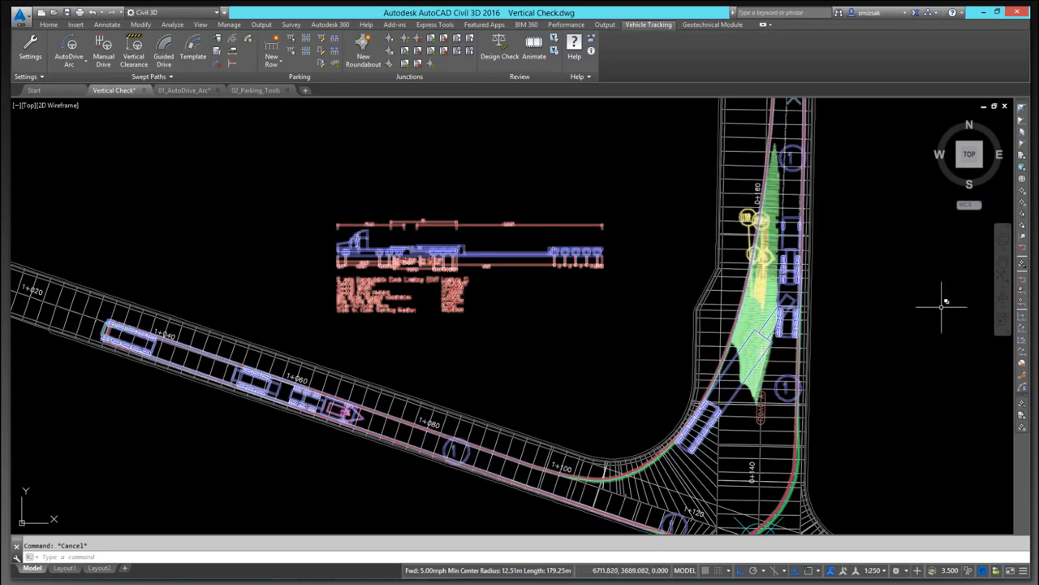
{"action": "scroll", "coordinate": [917, 321], "scroll_direction": "up", "scroll_amount": 2}
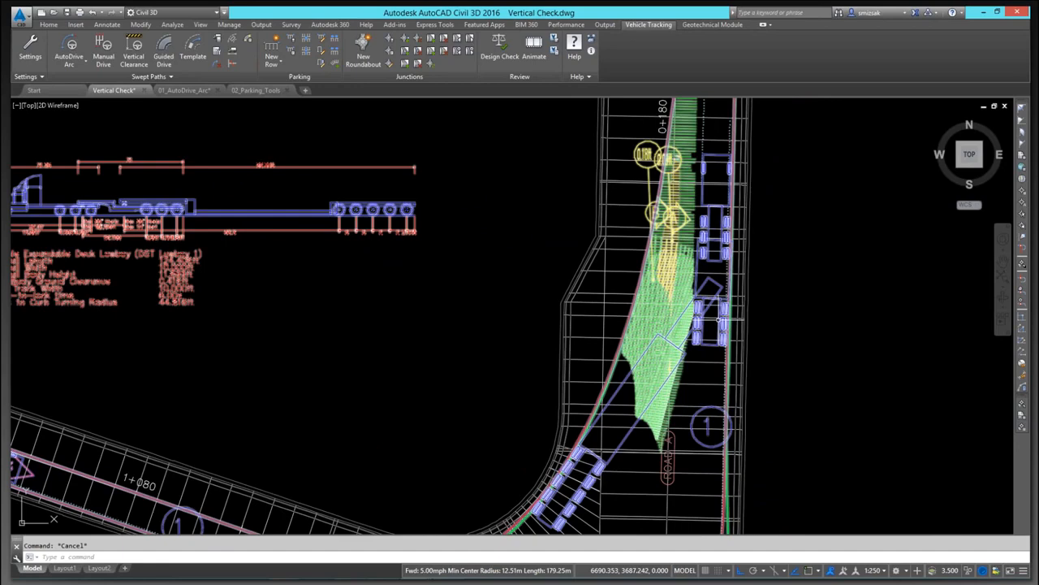
{"action": "mouse_move", "coordinate": [721, 323]}
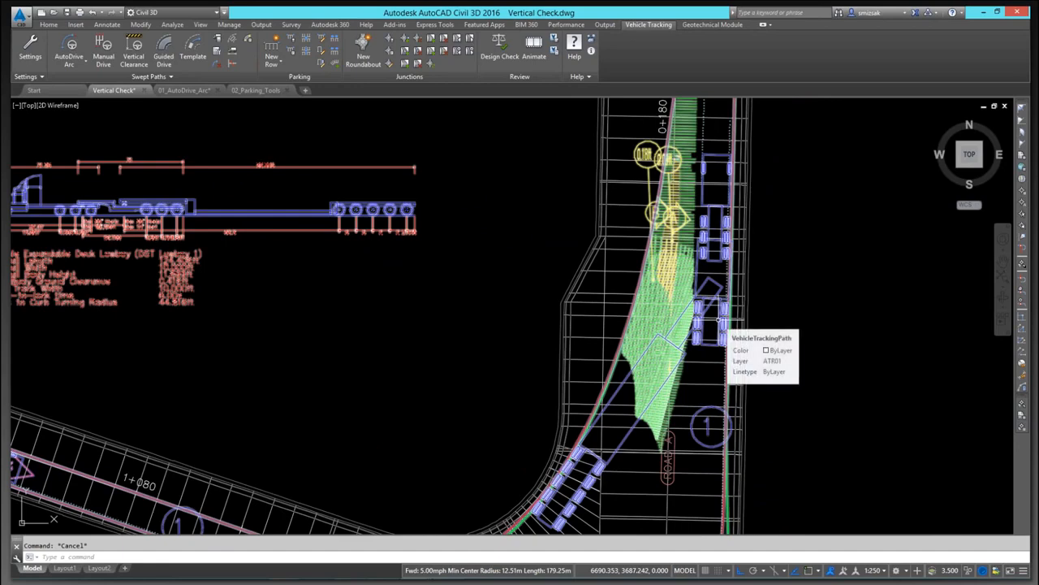
{"action": "left_click", "coordinate": [776, 326]}
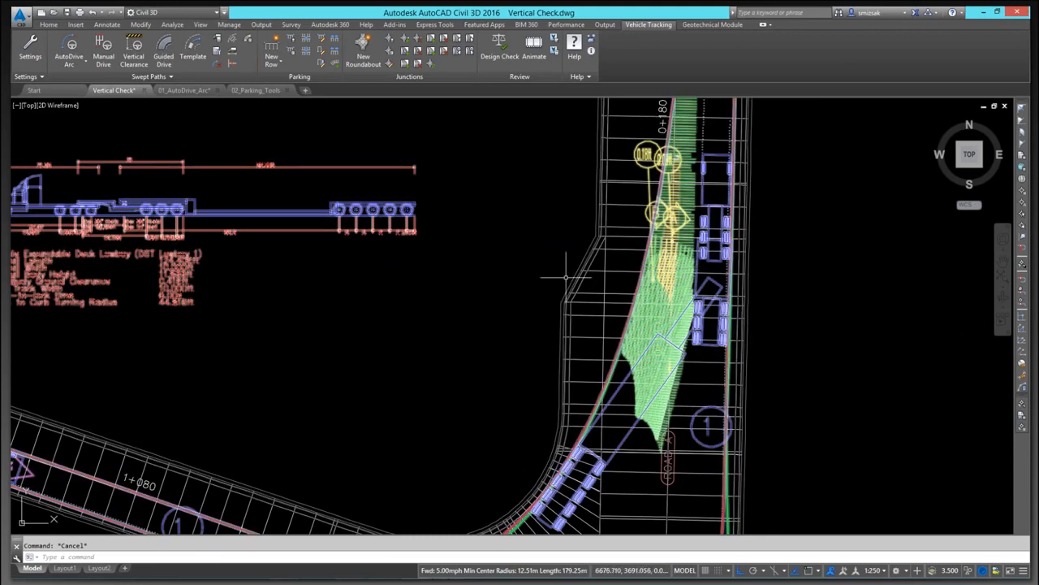
{"action": "key", "text": "Escape"}
{"action": "scroll", "coordinate": [414, 284], "scroll_direction": "down", "scroll_amount": 4}
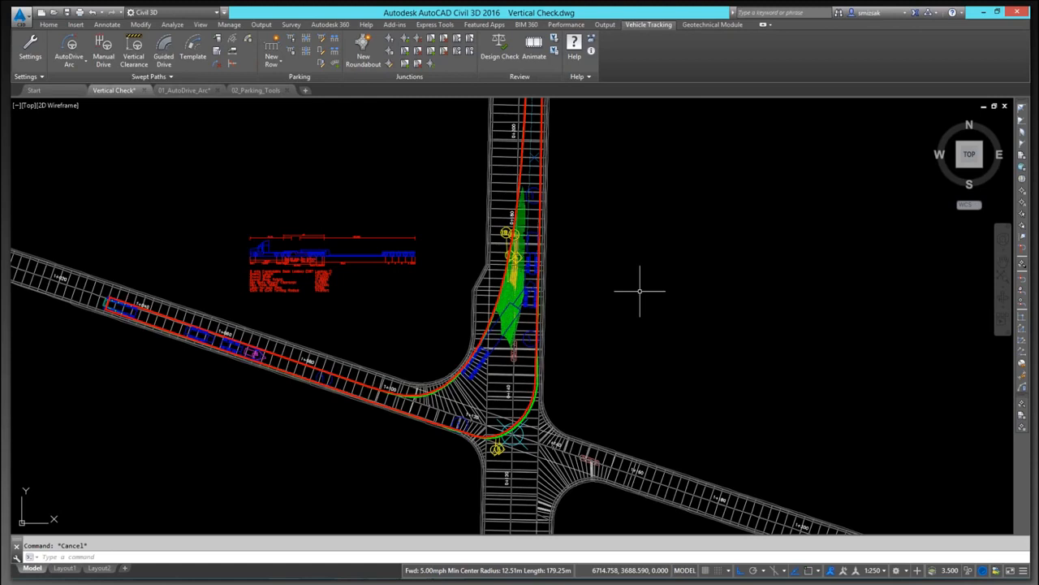
{"action": "left_click", "coordinate": [32, 63]}
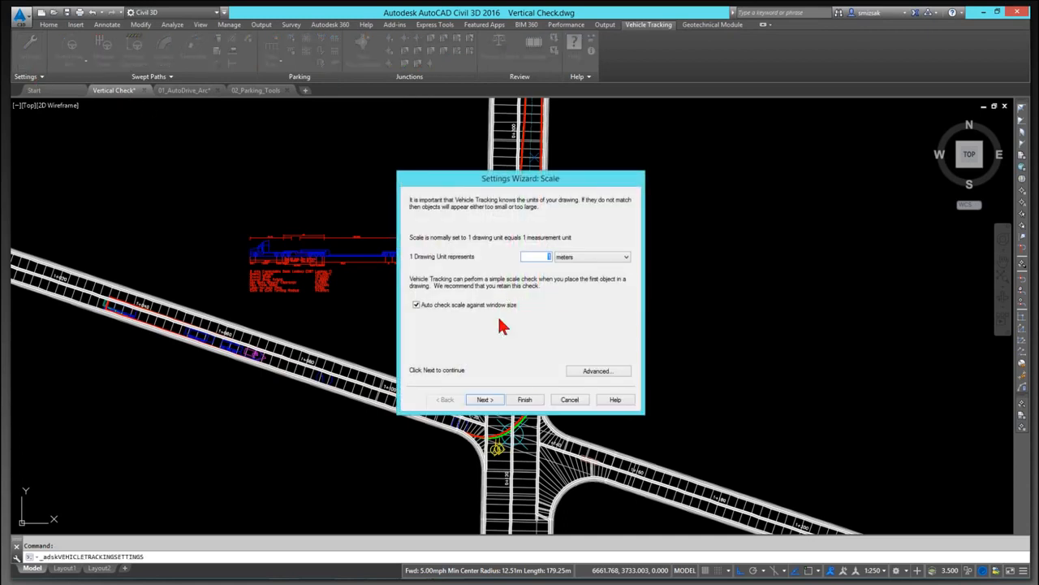
{"action": "left_click", "coordinate": [485, 401]}
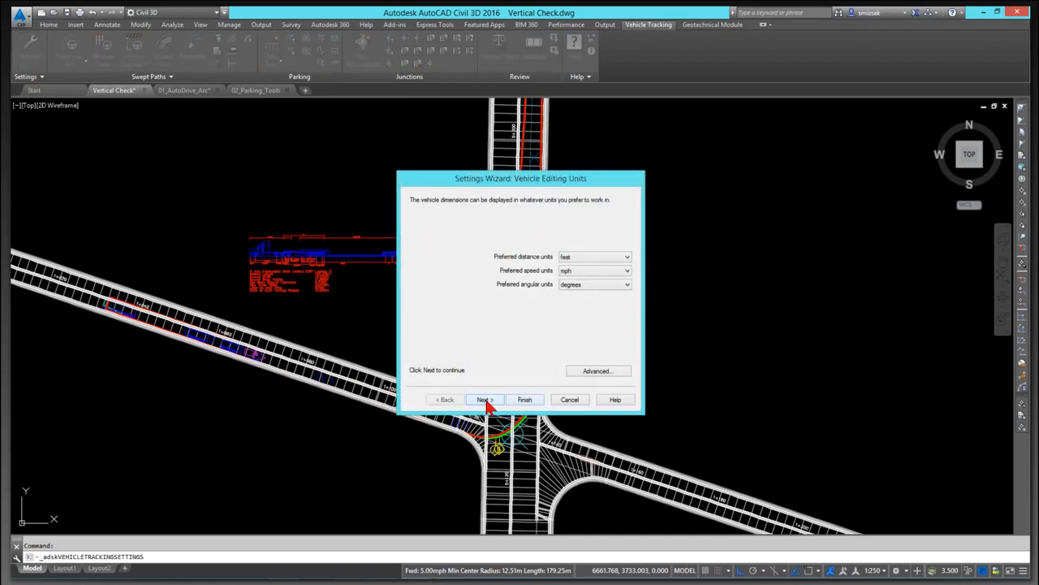
{"action": "left_click", "coordinate": [571, 400]}
Step: Review the existing and final surface choices in the Vehicle Tracking drawing settings without changing them
{"action": "left_click", "coordinate": [37, 77]}
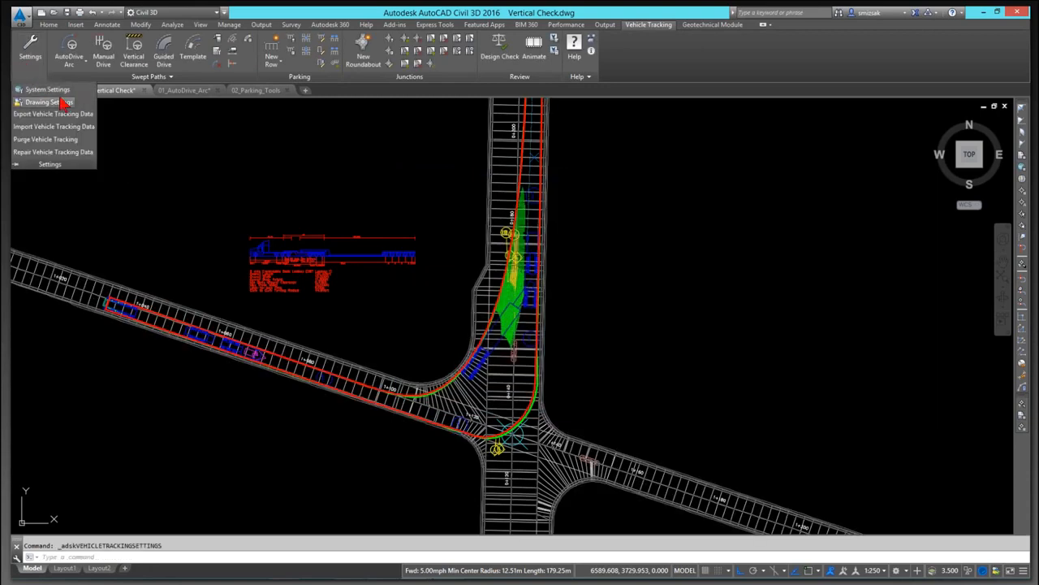
{"action": "left_click", "coordinate": [48, 103]}
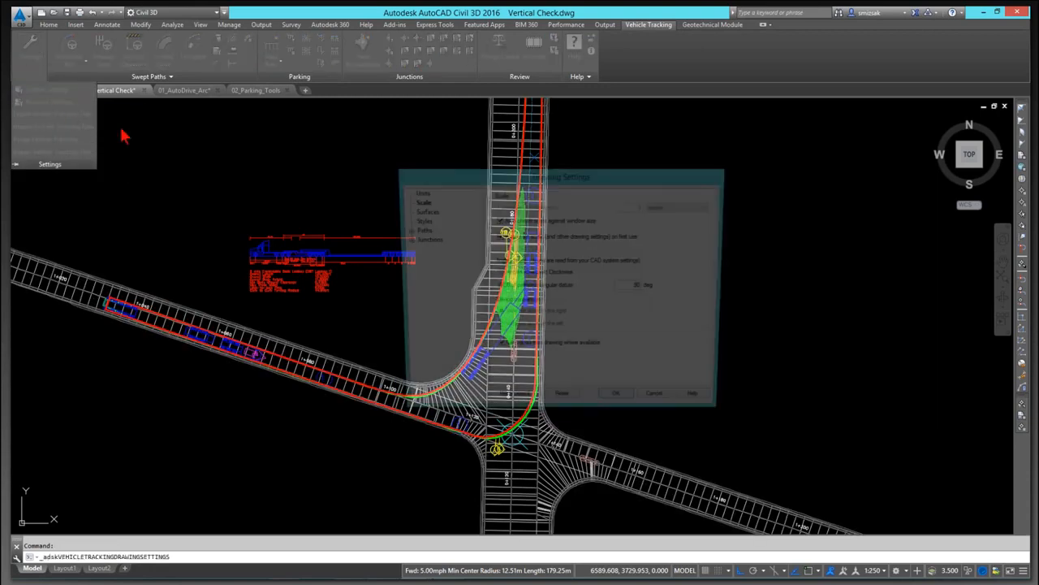
{"action": "left_click", "coordinate": [421, 211]}
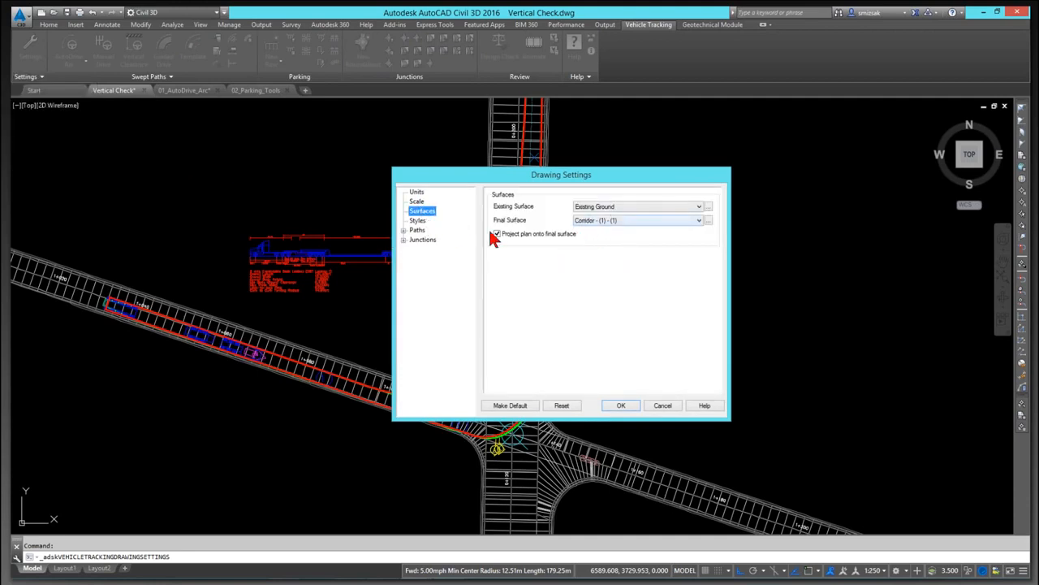
{"action": "left_click", "coordinate": [698, 221]}
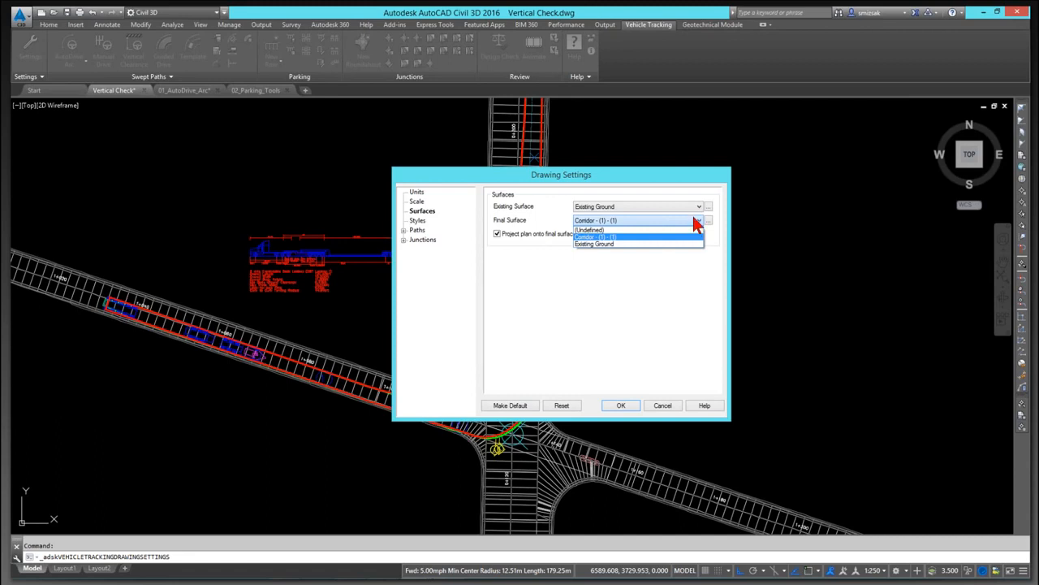
{"action": "left_click", "coordinate": [662, 413]}
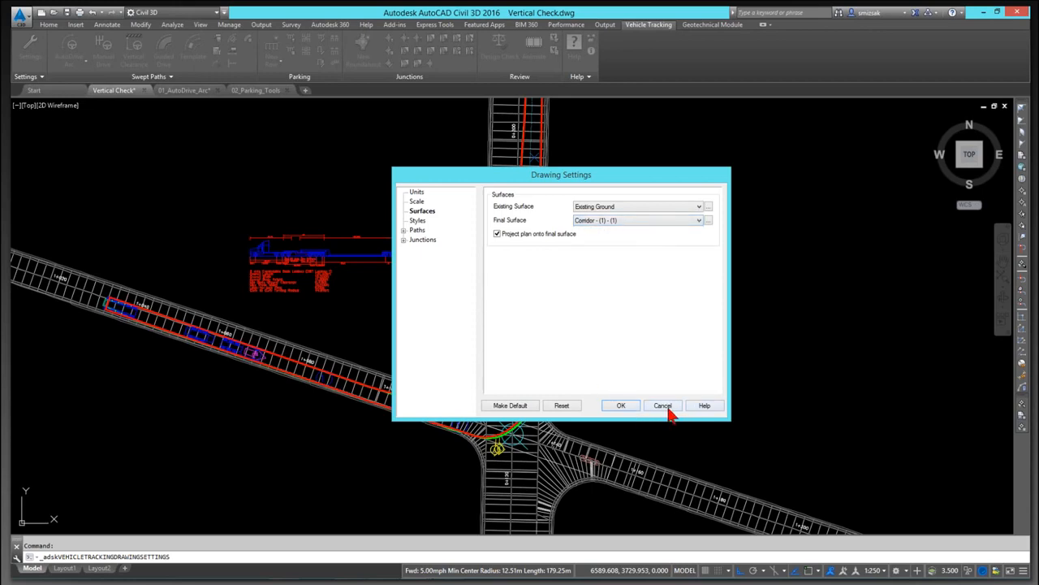
{"action": "left_click", "coordinate": [665, 408]}
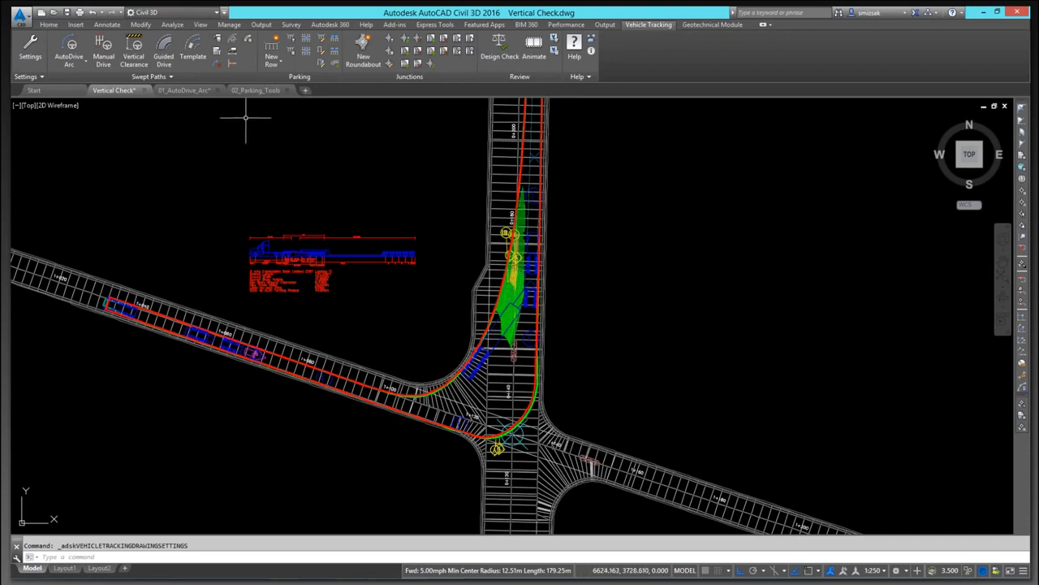
Step: Switch to the 02_Parking_Tools drawing and return to the Vehicle Tracking tools
{"action": "left_click", "coordinate": [262, 90]}
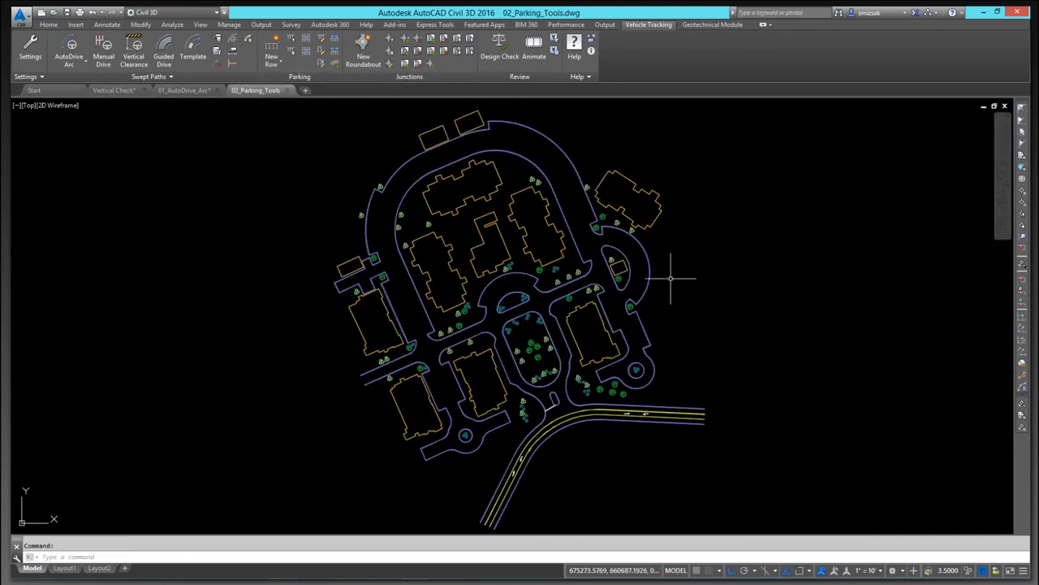
{"action": "mouse_move", "coordinate": [796, 316]}
{"action": "middle_mouse_down"}
{"action": "mouse_move", "coordinate": [784, 349]}
{"action": "mouse_move", "coordinate": [782, 338]}
{"action": "middle_mouse_up"}
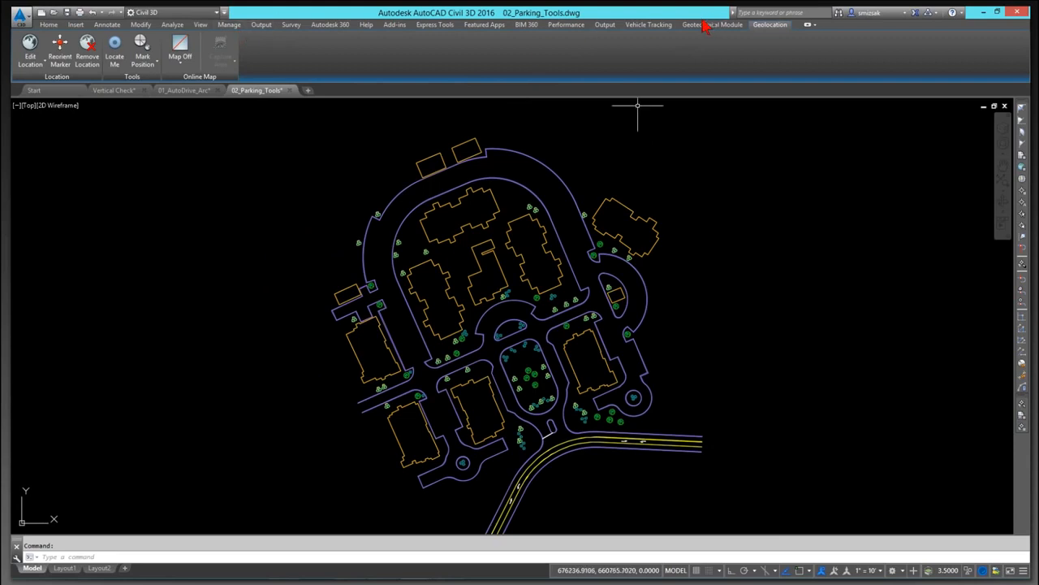
{"action": "left_click", "coordinate": [656, 26]}
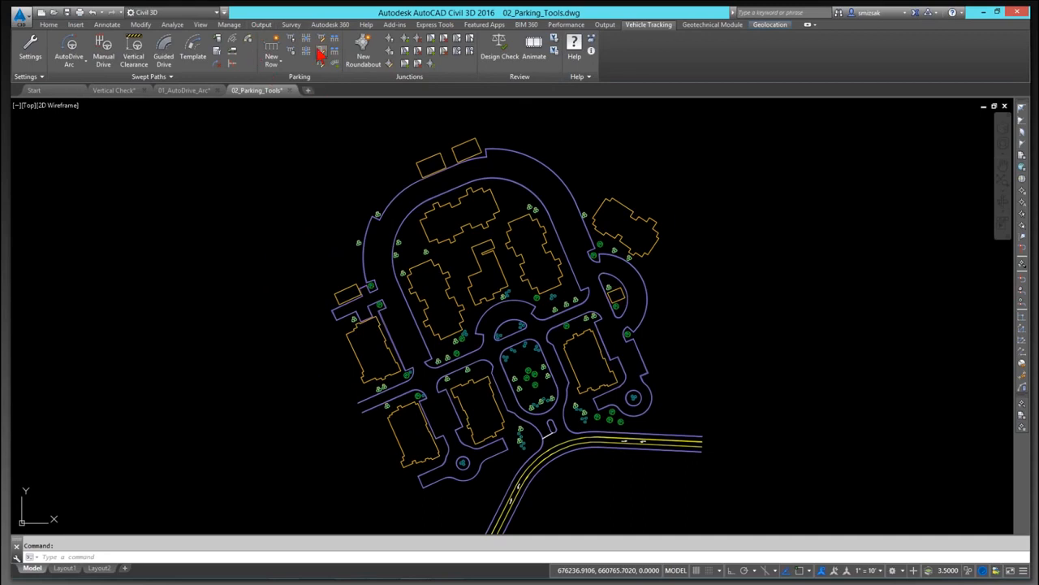
Step: Open the Parking Standard Explorer and choose ULI The Dimensions of Parking under US Parking Standards
{"action": "left_click", "coordinate": [268, 51]}
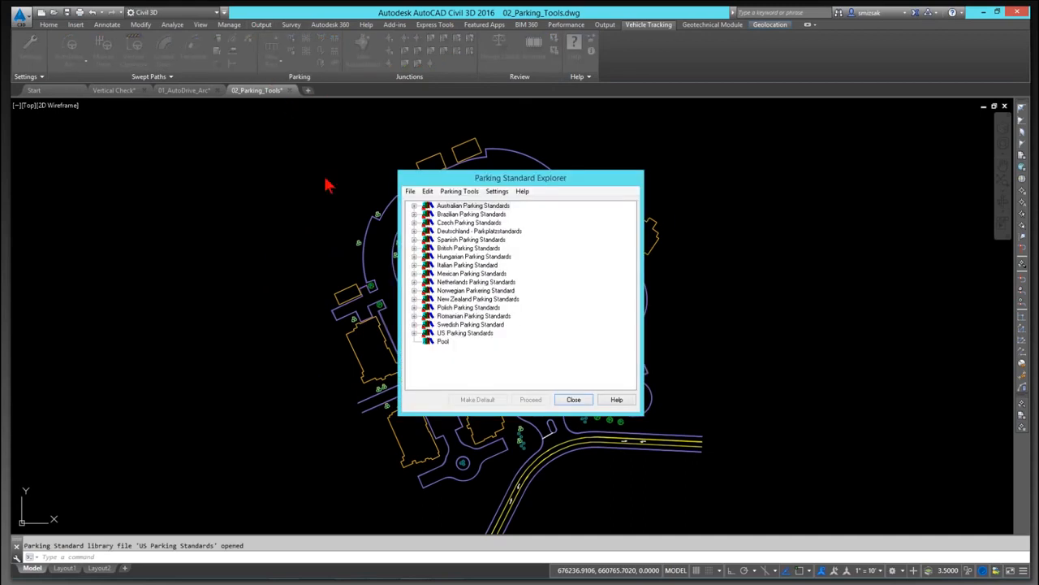
{"action": "left_click", "coordinate": [415, 333]}
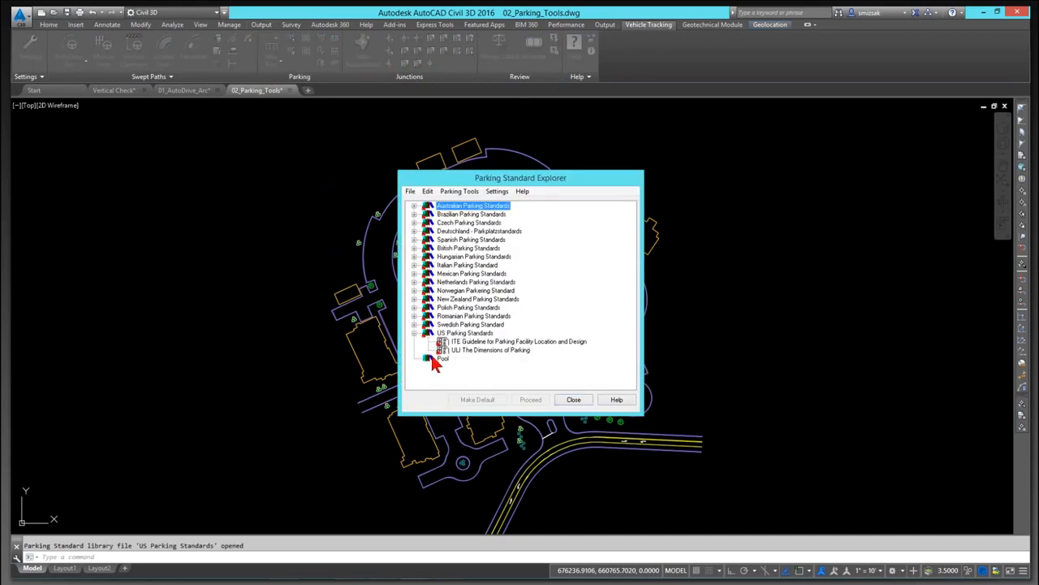
{"action": "left_click", "coordinate": [477, 351]}
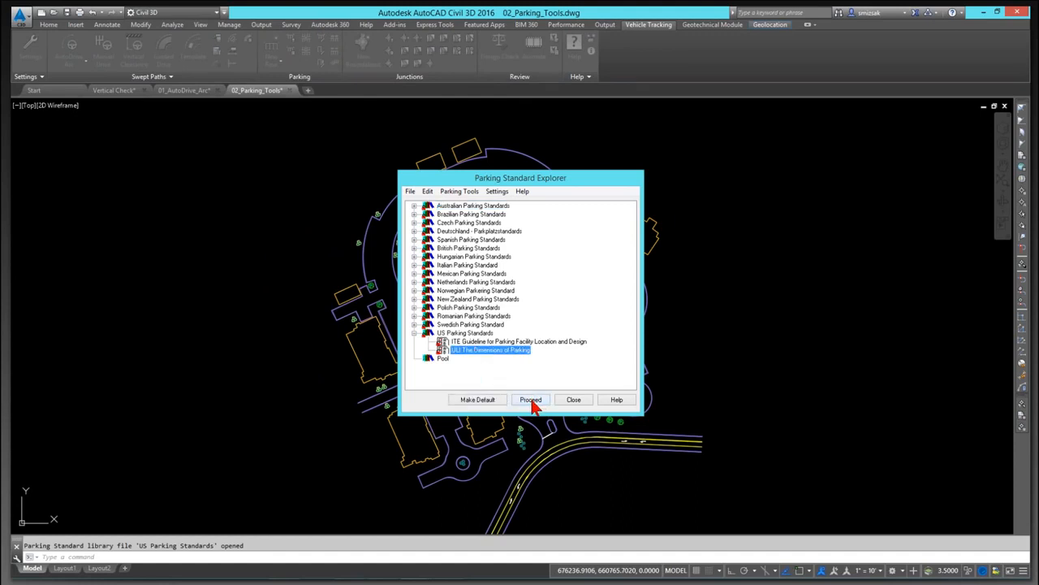
Step: Proceed with the ULI The Dimensions of Parking standard, accepting the name Area 1 based on ULI The Dimensions of Parking and the drawing settings
{"action": "left_click", "coordinate": [531, 401]}
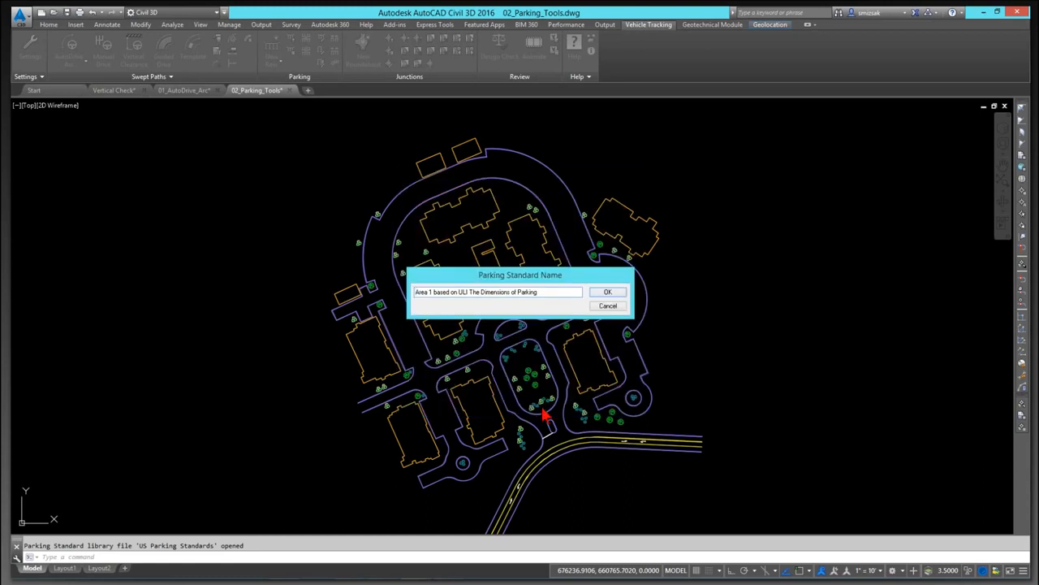
{"action": "left_click", "coordinate": [619, 293]}
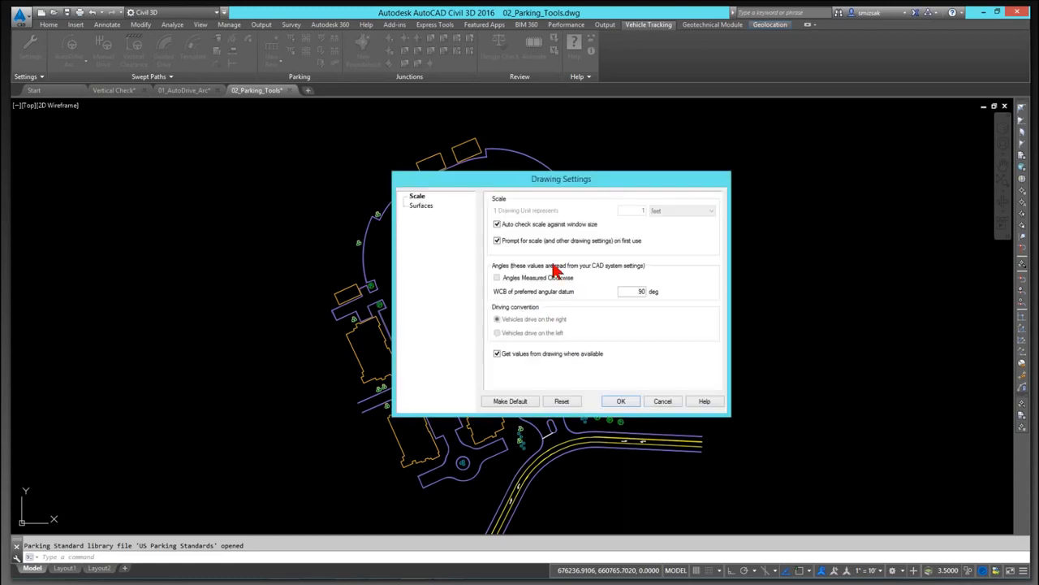
{"action": "left_click", "coordinate": [622, 401]}
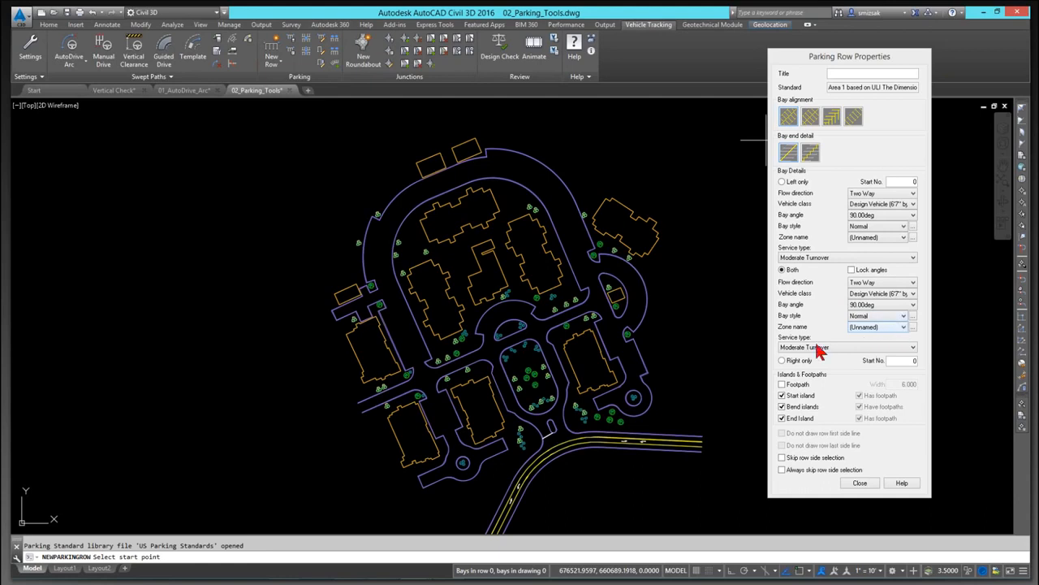
Step: Turn off the start, bend and end islands in the parking row properties
{"action": "left_click", "coordinate": [782, 407]}
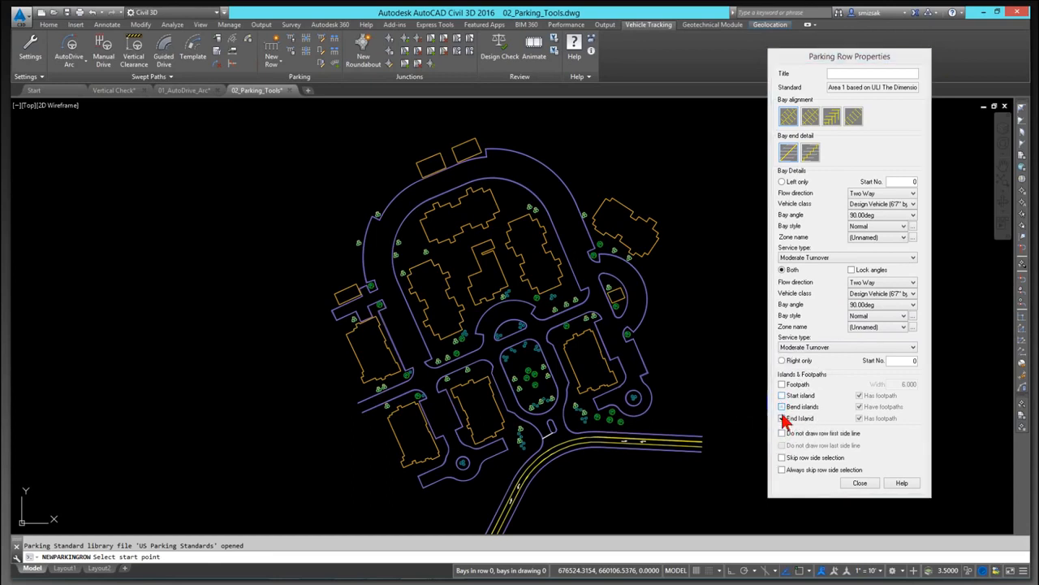
{"action": "left_click", "coordinate": [783, 407]}
{"action": "left_click", "coordinate": [782, 417]}
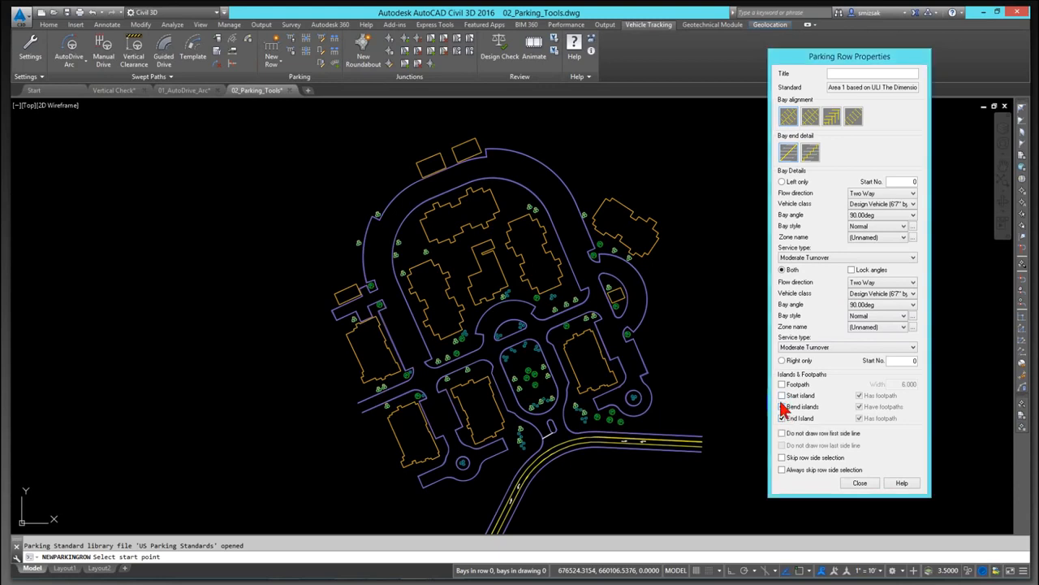
{"action": "left_click", "coordinate": [782, 408]}
{"action": "left_click", "coordinate": [783, 418]}
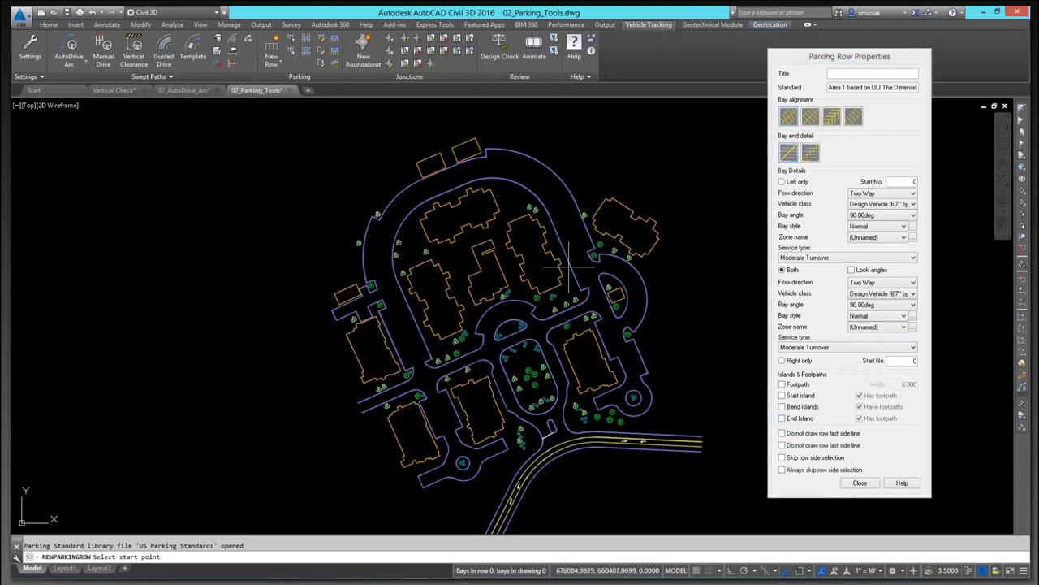
Step: Draw a new parking row along the outer road's curb, from the corner near the upper buildings down to the end near the roundabout
{"action": "scroll", "coordinate": [518, 188], "scroll_direction": "up", "scroll_amount": 3}
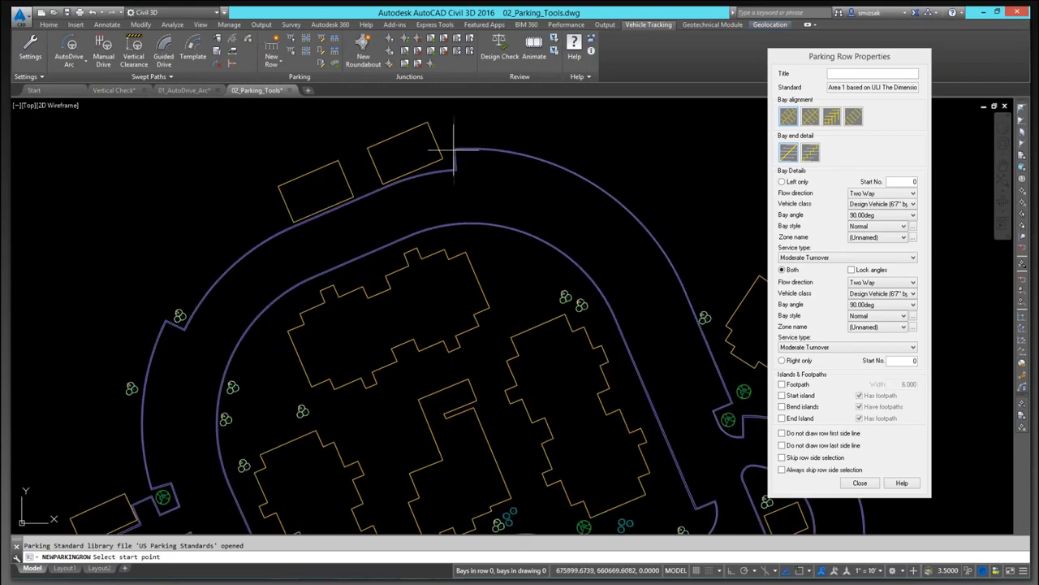
{"action": "scroll", "coordinate": [456, 150], "scroll_direction": "up", "scroll_amount": 2}
{"action": "key", "text": "F3"}
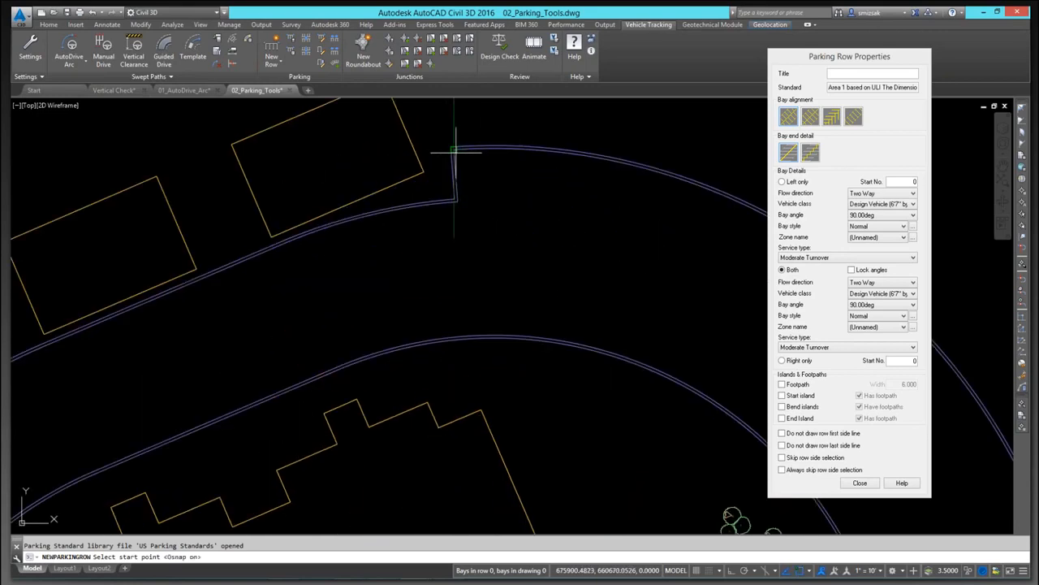
{"action": "left_click", "coordinate": [455, 152]}
{"action": "scroll", "coordinate": [522, 211], "scroll_direction": "down", "scroll_amount": 6}
{"action": "middle_click_drag", "start_coordinate": [596, 288], "coordinate": [549, 234]}
{"action": "scroll", "coordinate": [575, 195], "scroll_direction": "up", "scroll_amount": 4}
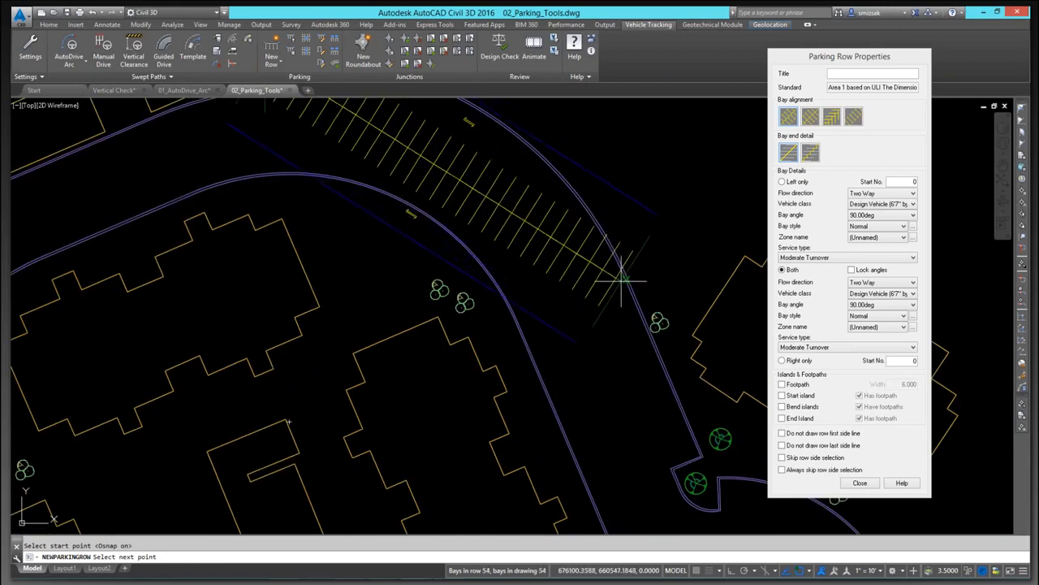
{"action": "scroll", "coordinate": [629, 274], "scroll_direction": "up", "scroll_amount": 3}
{"action": "scroll", "coordinate": [626, 285], "scroll_direction": "down", "scroll_amount": 4}
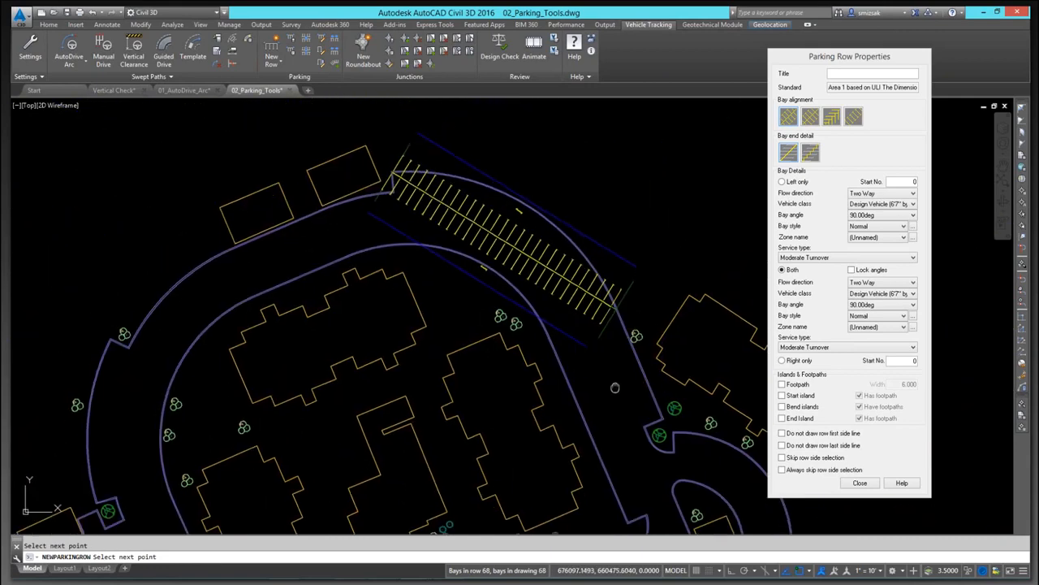
{"action": "scroll", "coordinate": [600, 292], "scroll_direction": "up", "scroll_amount": 5}
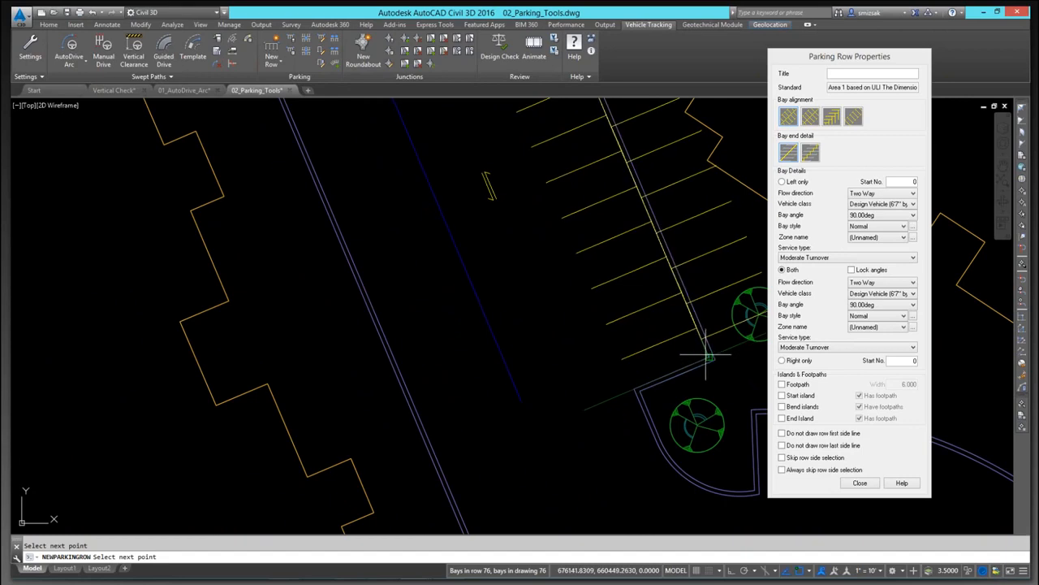
{"action": "left_click", "coordinate": [709, 357]}
{"action": "key", "text": "Return"}
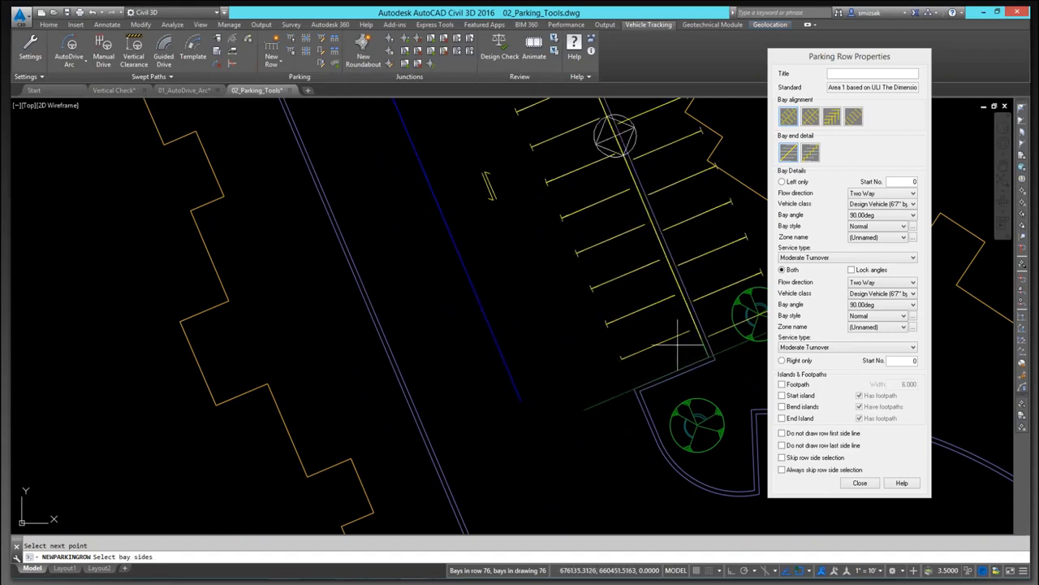
Step: Pick the curb side for the bays and finish the parking row command
{"action": "scroll", "coordinate": [657, 343], "scroll_direction": "down", "scroll_amount": 7}
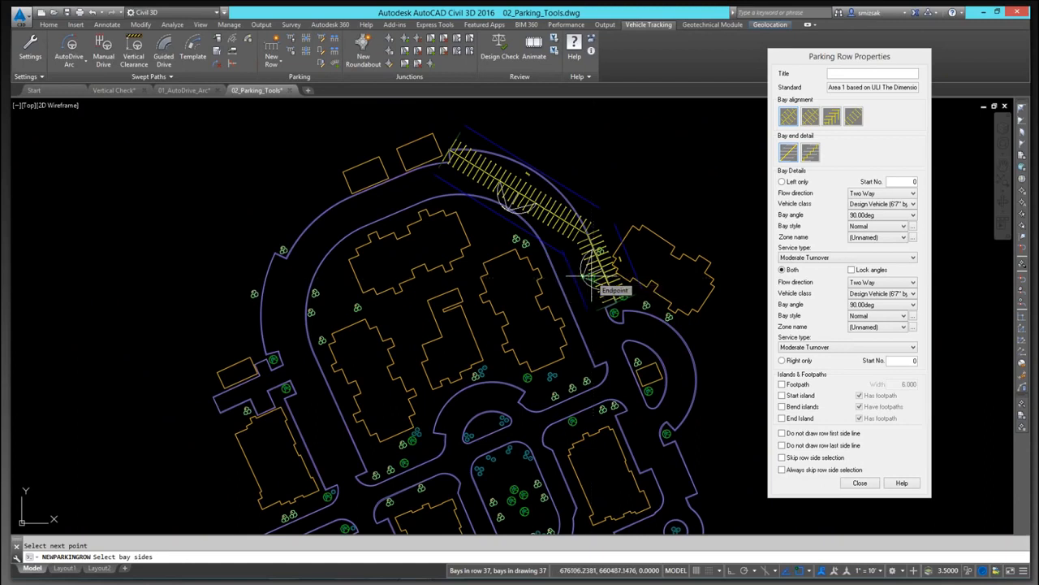
{"action": "left_click", "coordinate": [590, 281]}
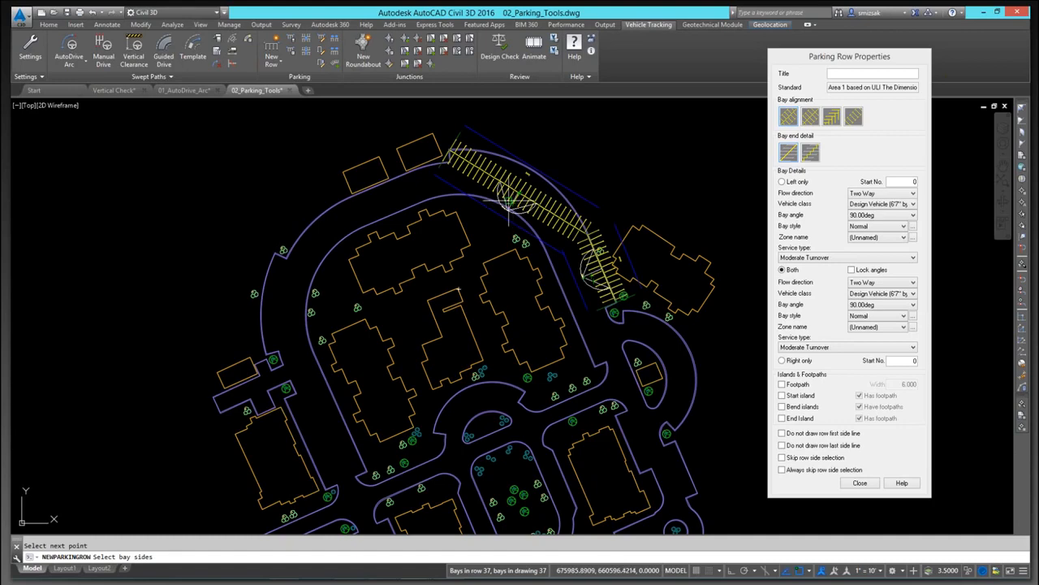
{"action": "key", "text": "Return"}
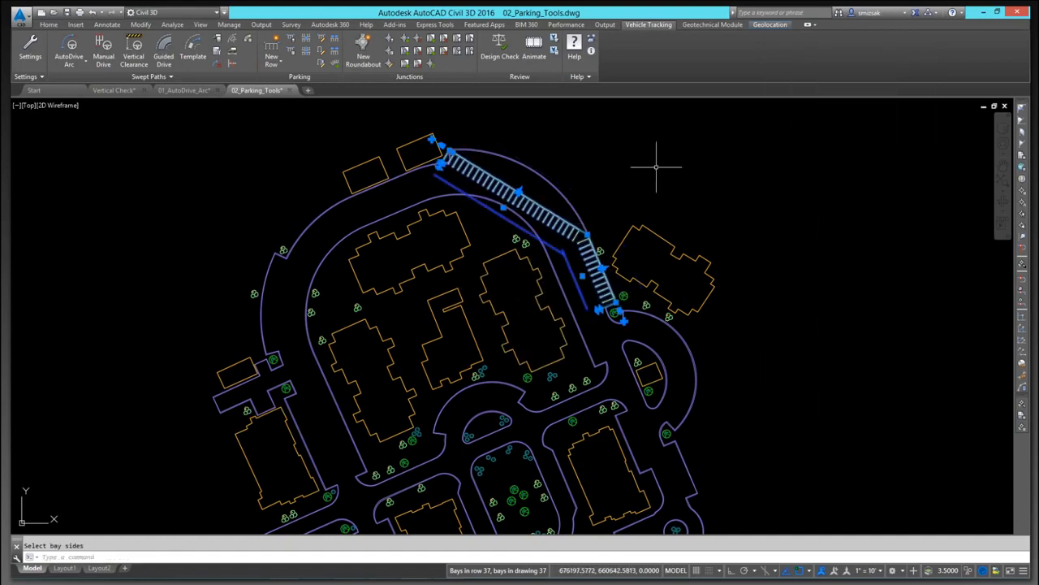
{"action": "key", "text": "Escape"}
Step: Curve the parking row's middle vertex onto the road's outer curb using a Nearest object snap
{"action": "scroll", "coordinate": [572, 172], "scroll_direction": "up", "scroll_amount": 2}
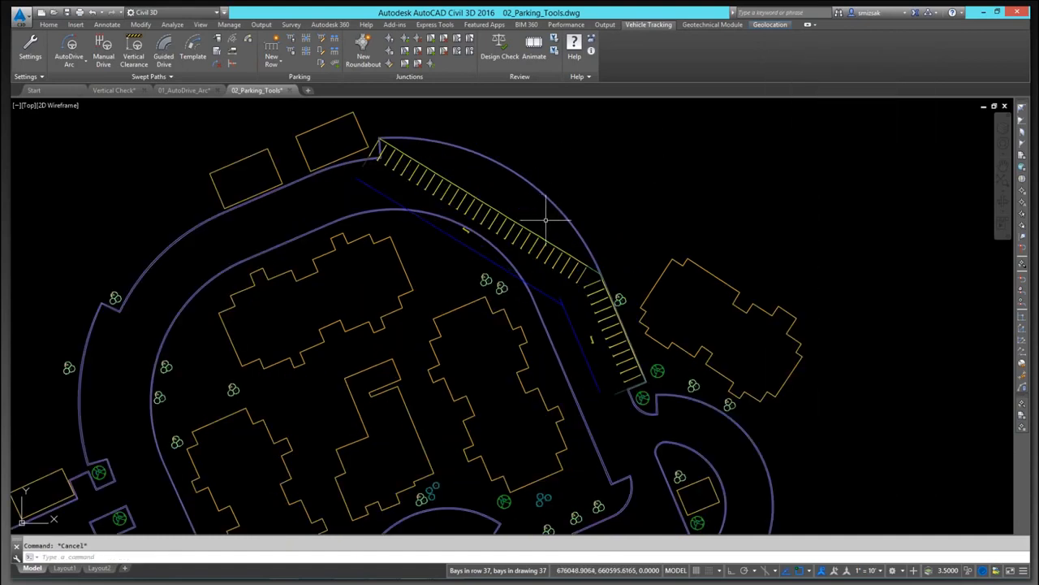
{"action": "scroll", "coordinate": [552, 213], "scroll_direction": "up", "scroll_amount": 2}
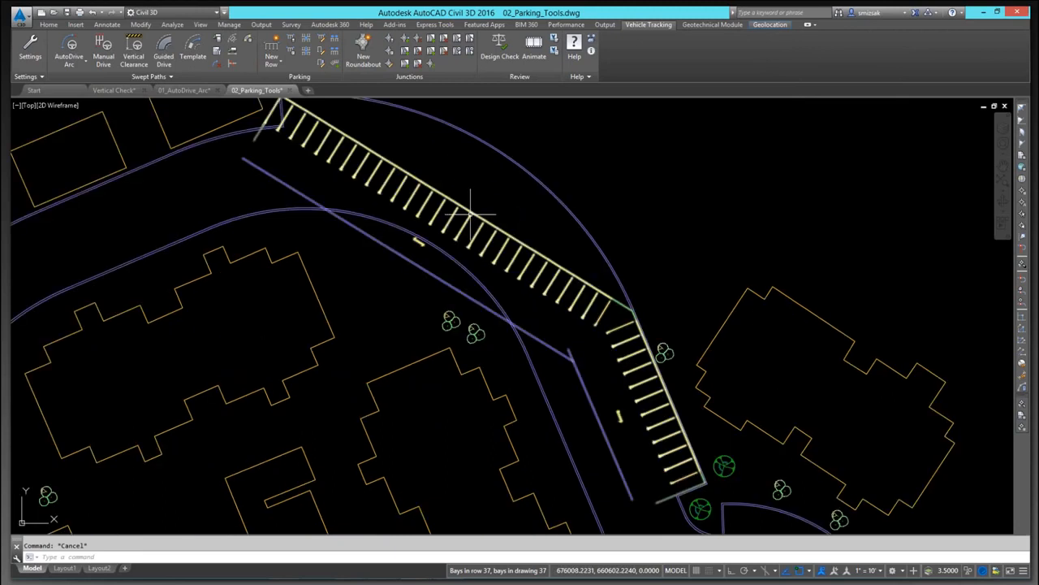
{"action": "left_click", "coordinate": [472, 211]}
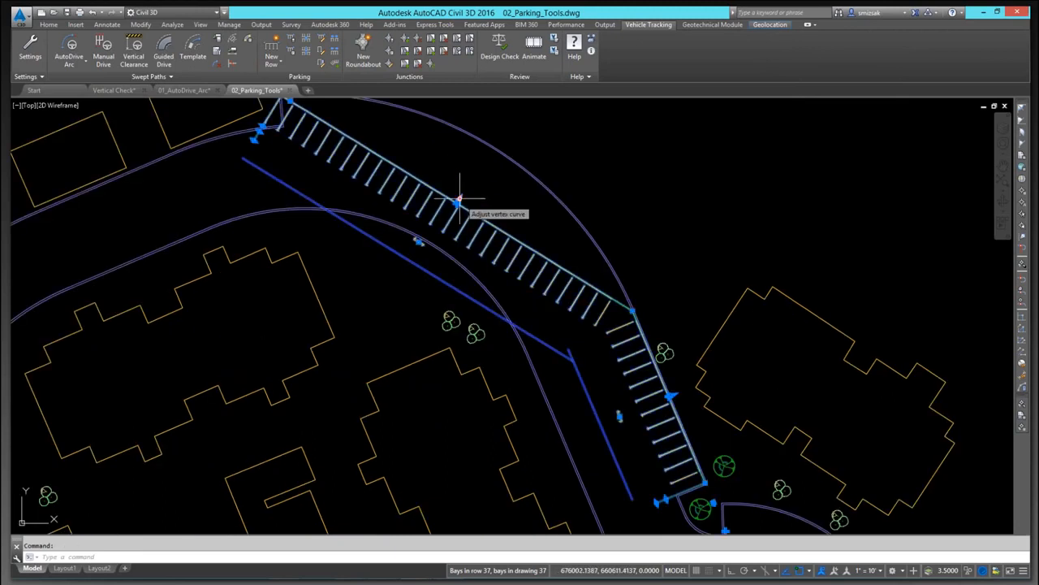
{"action": "left_click", "coordinate": [458, 199]}
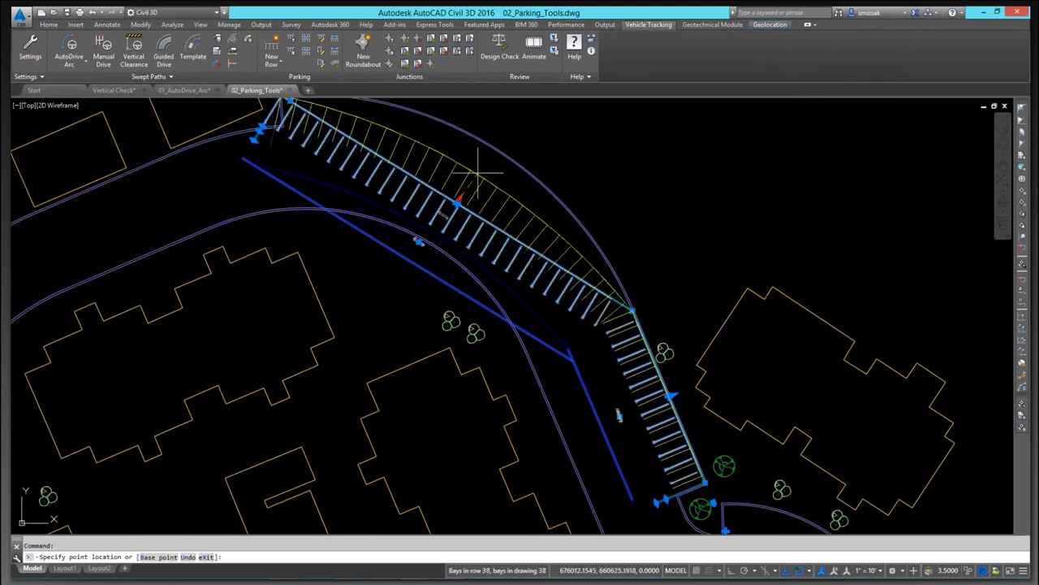
{"action": "scroll", "coordinate": [498, 146], "scroll_direction": "up", "scroll_amount": 4}
{"action": "scroll", "coordinate": [498, 144], "scroll_direction": "down", "scroll_amount": 2}
{"action": "right_click", "coordinate": [509, 165], "text": "shift"}
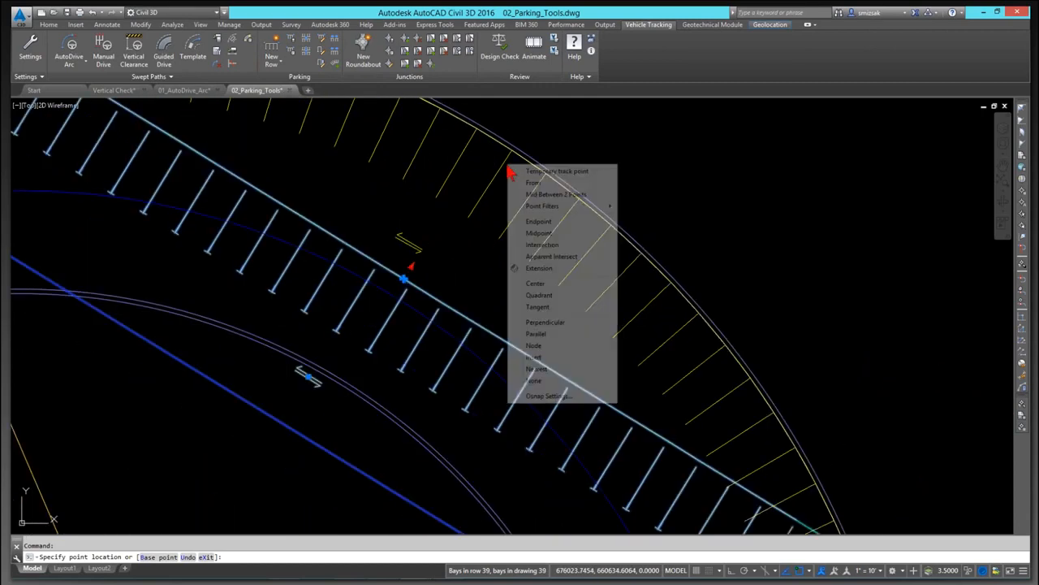
{"action": "left_click", "coordinate": [550, 370]}
{"action": "left_click", "coordinate": [490, 139]}
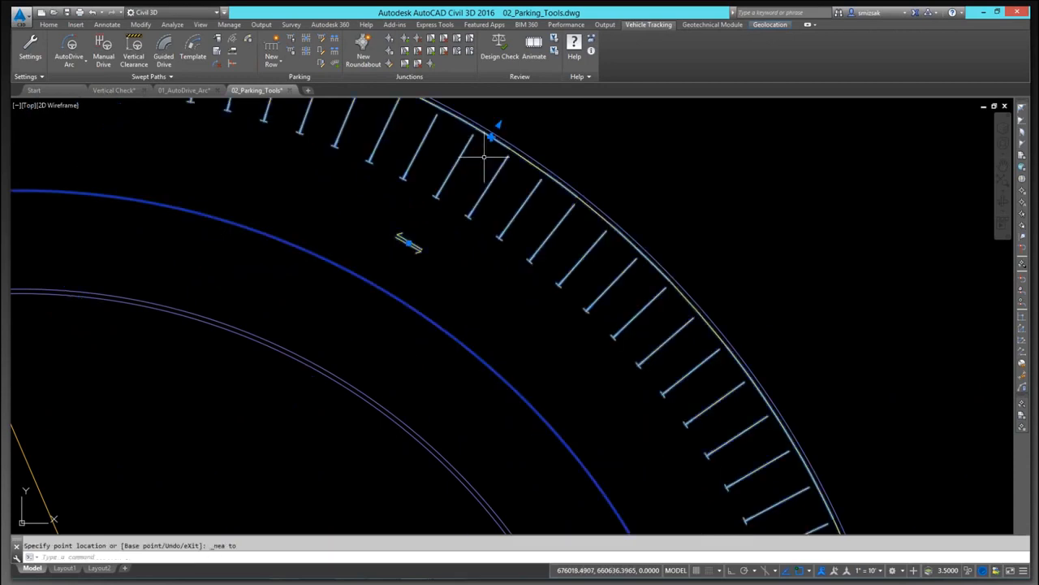
{"action": "key", "text": "Return"}
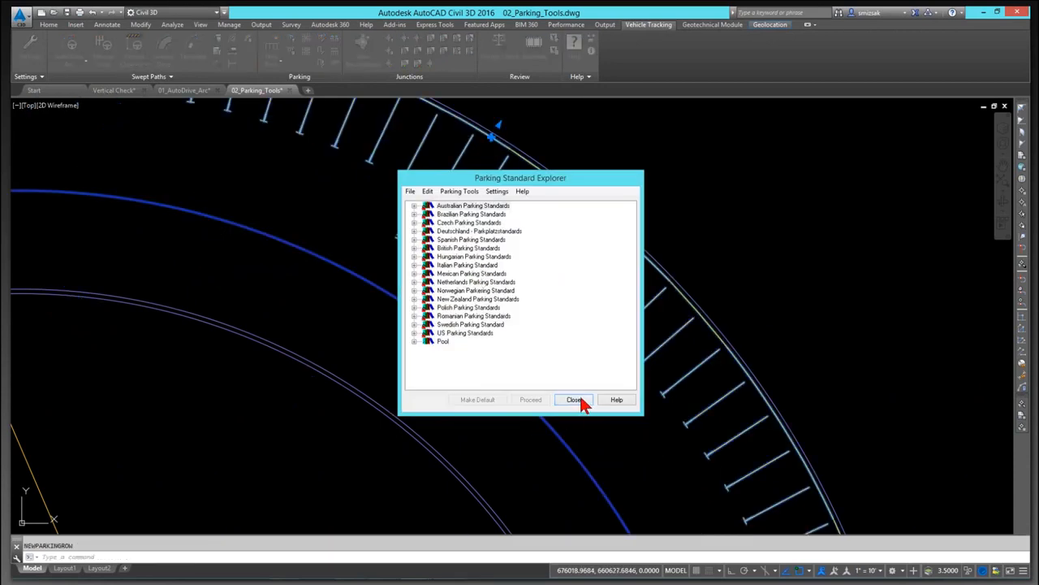
{"action": "left_click", "coordinate": [573, 395]}
{"action": "key", "text": "Escape"}
Step: Open the Parking Standard Explorer and inspect the Area 1 standard under Pool
{"action": "scroll", "coordinate": [585, 295], "scroll_direction": "down", "scroll_amount": 5}
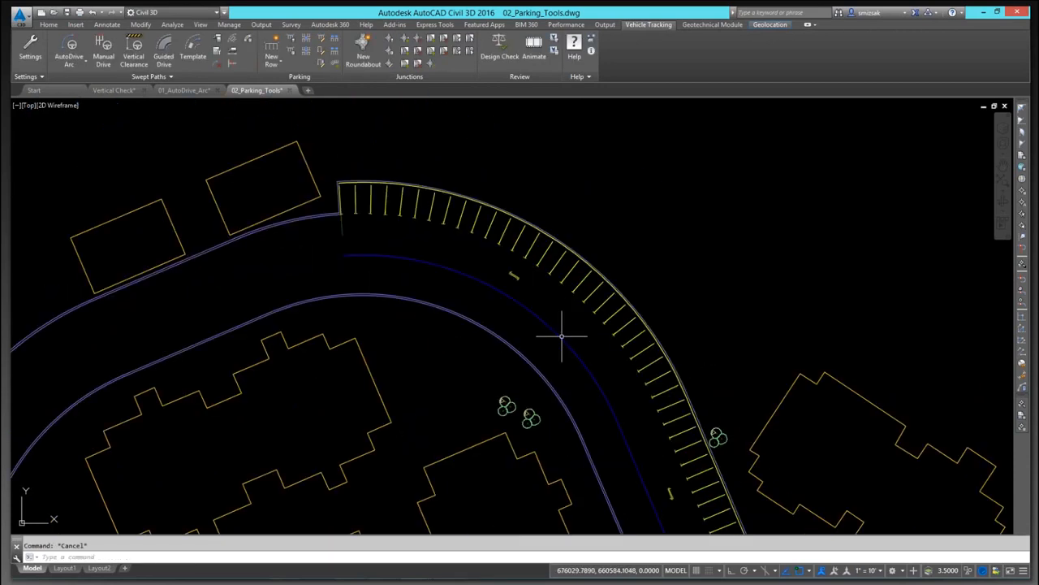
{"action": "mouse_move", "coordinate": [543, 352]}
{"action": "middle_mouse_down"}
{"action": "mouse_move", "coordinate": [487, 216]}
{"action": "mouse_move", "coordinate": [493, 192]}
{"action": "mouse_move", "coordinate": [511, 274]}
{"action": "middle_mouse_up"}
{"action": "scroll", "coordinate": [487, 216], "scroll_direction": "down", "scroll_amount": 3}
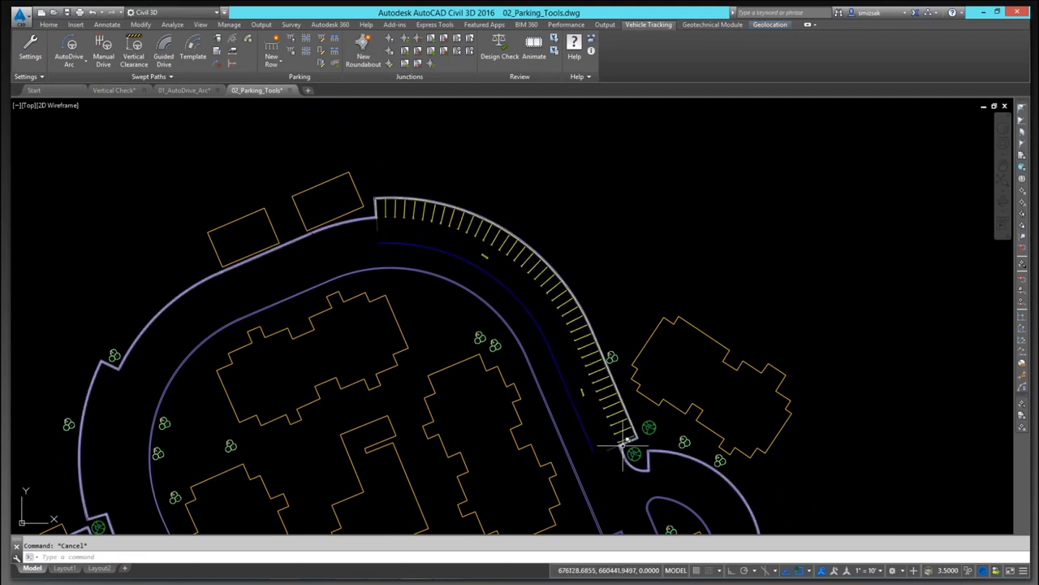
{"action": "scroll", "coordinate": [623, 445], "scroll_direction": "up", "scroll_amount": 2}
{"action": "scroll", "coordinate": [623, 443], "scroll_direction": "down", "scroll_amount": 2}
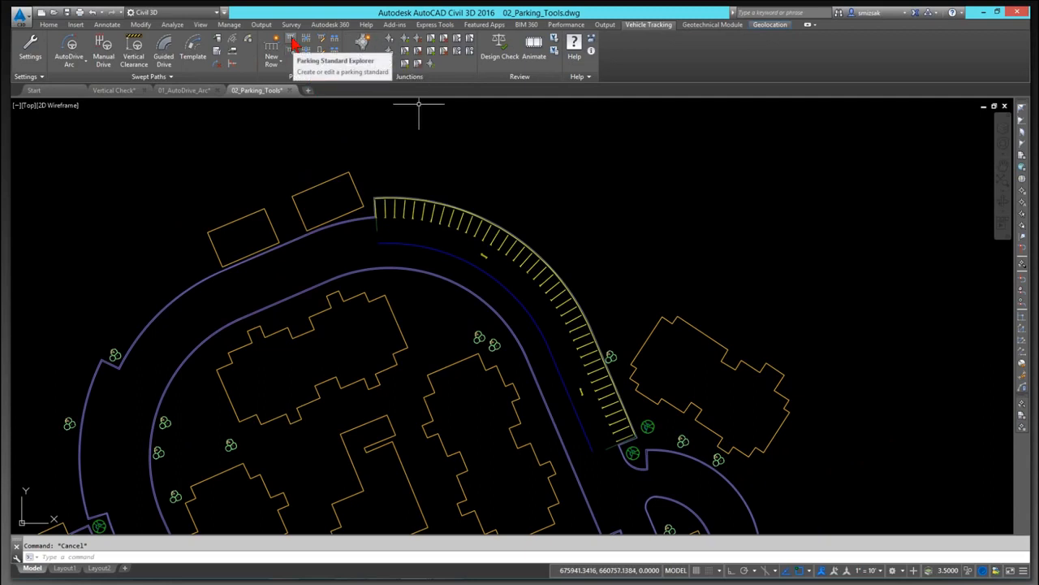
{"action": "left_click", "coordinate": [293, 43]}
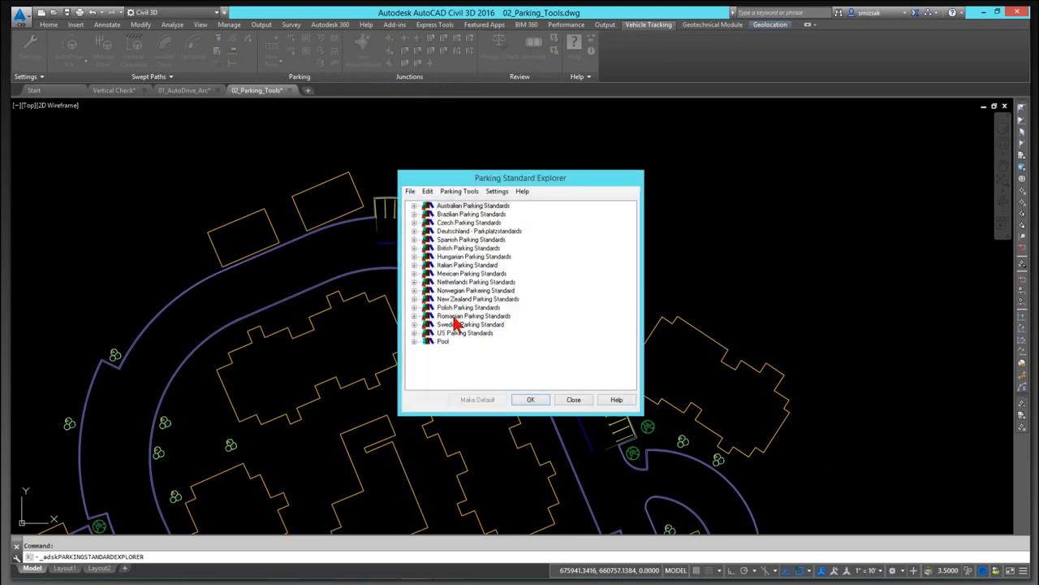
{"action": "left_click", "coordinate": [414, 333]}
{"action": "left_click", "coordinate": [415, 358]}
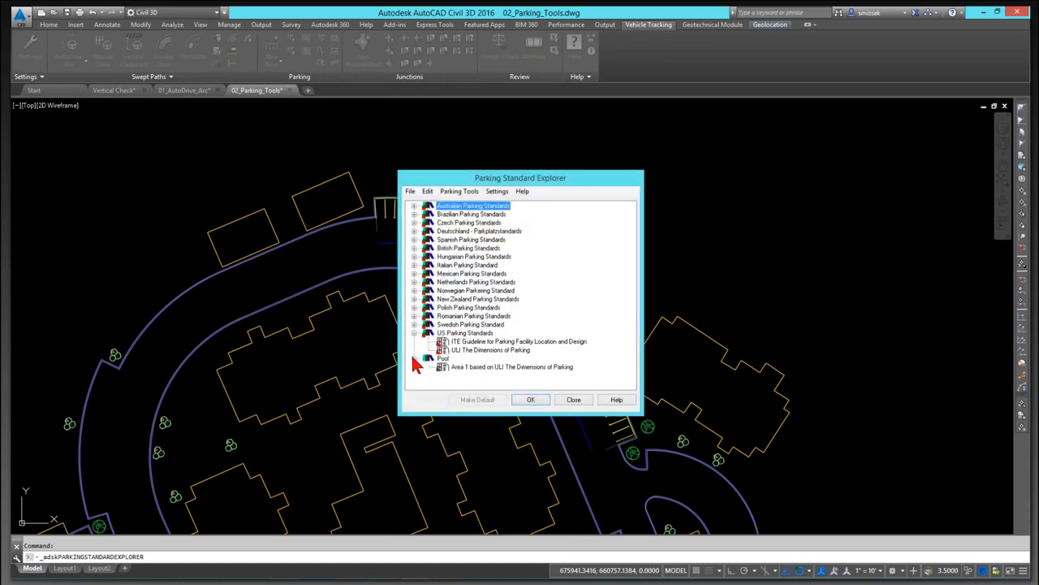
{"action": "left_click", "coordinate": [479, 370]}
{"action": "left_click", "coordinate": [531, 399]}
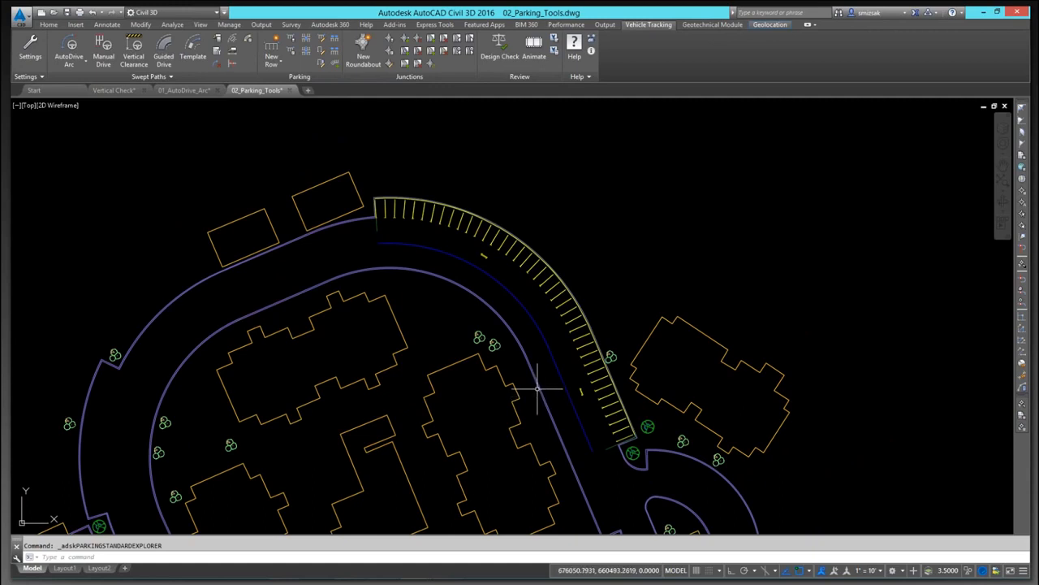
Step: Edit the Area 1 parking standard to stop numbering the first bay in its in-bay numbering settings
{"action": "left_click", "coordinate": [290, 40]}
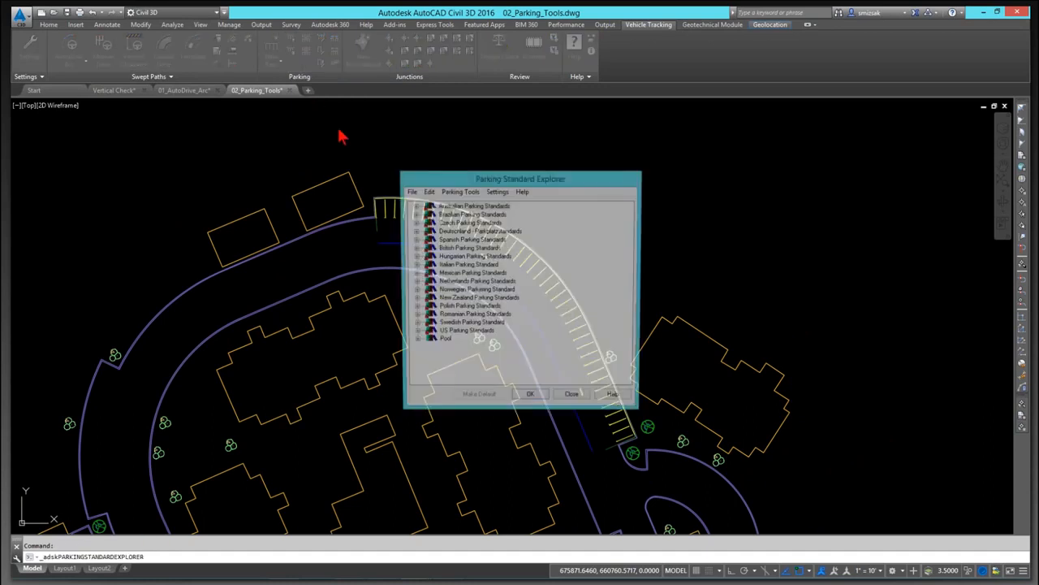
{"action": "left_click", "coordinate": [415, 333]}
{"action": "left_click", "coordinate": [488, 350]}
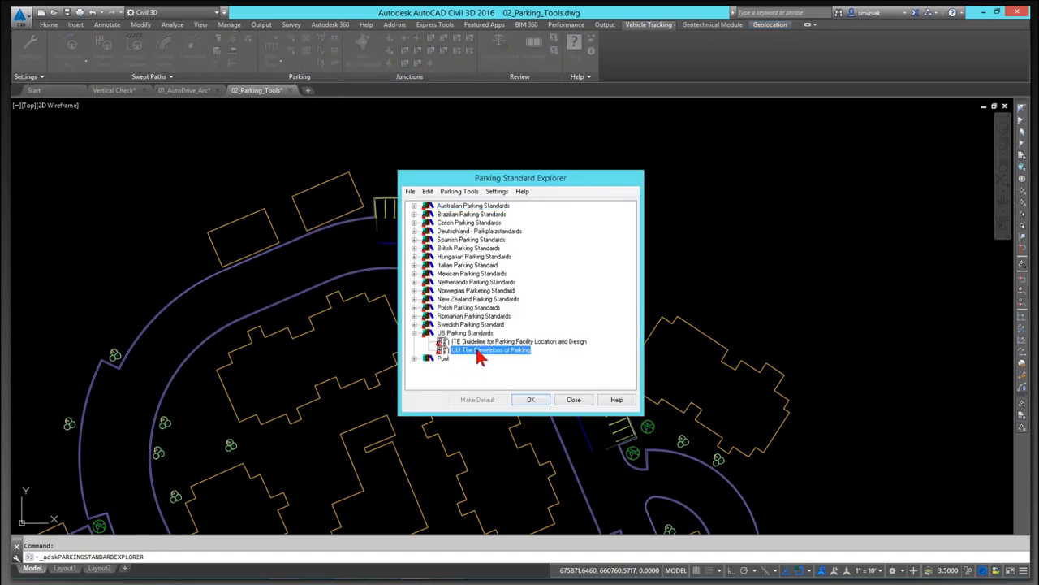
{"action": "left_click", "coordinate": [414, 359]}
{"action": "right_click", "coordinate": [507, 367]}
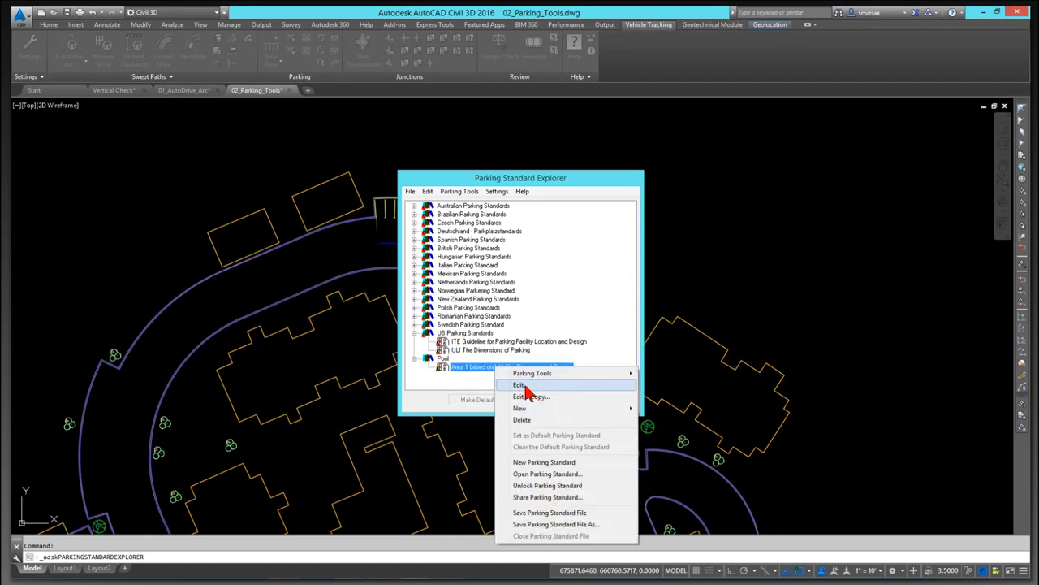
{"action": "left_click", "coordinate": [526, 387]}
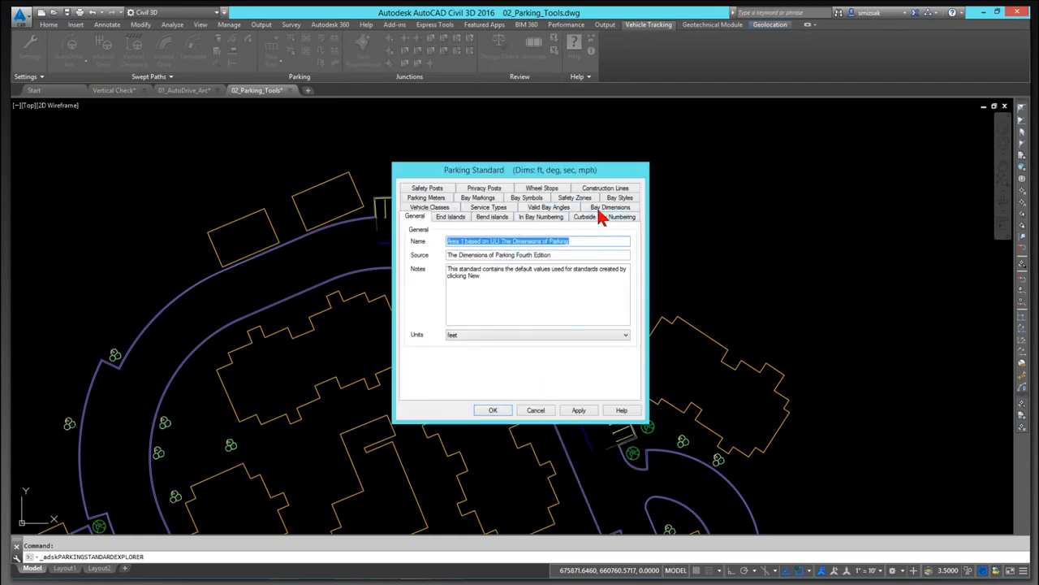
{"action": "left_click", "coordinate": [542, 217]}
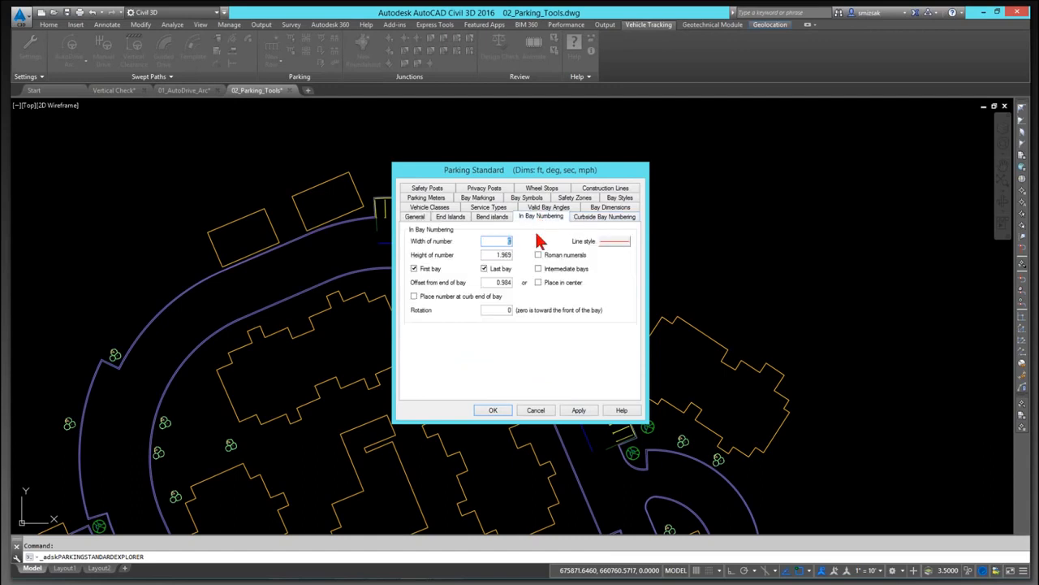
{"action": "left_click", "coordinate": [415, 270]}
{"action": "left_click", "coordinate": [496, 411]}
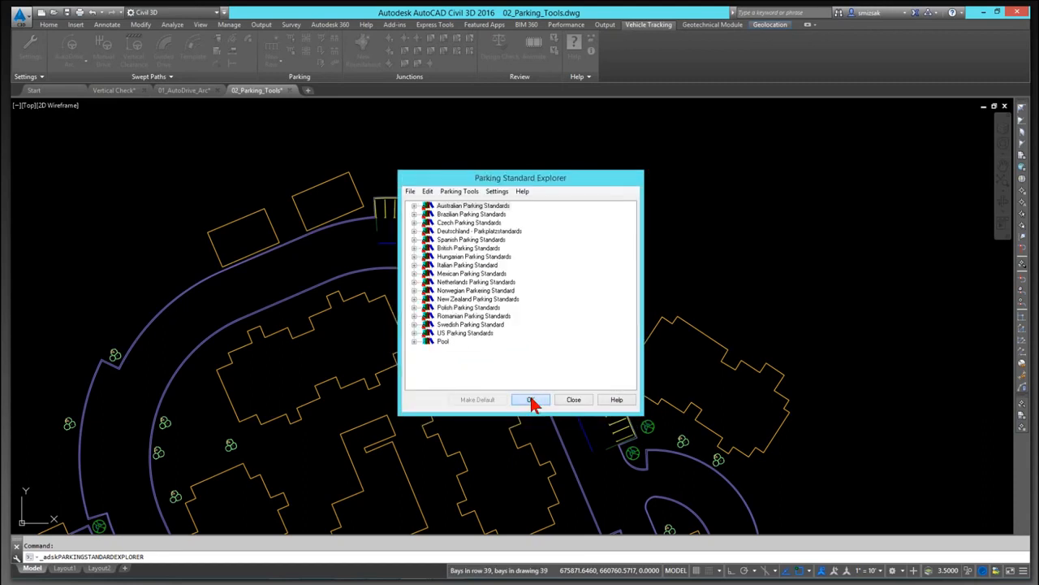
{"action": "left_click", "coordinate": [530, 399]}
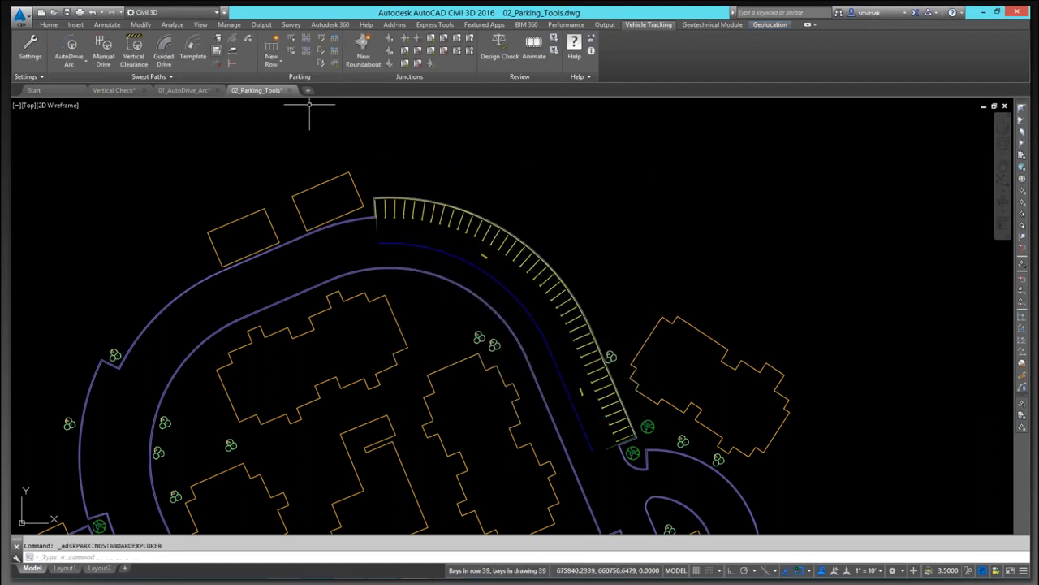
Step: Open the Parking Standard Explorer and browse the ULI standard under US Parking Standards
{"action": "left_click", "coordinate": [292, 62]}
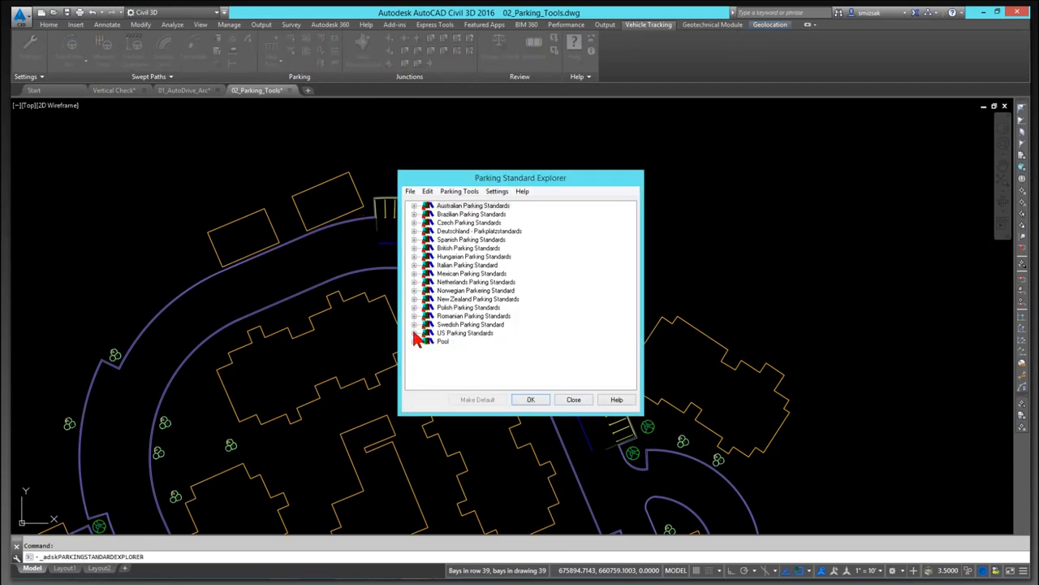
{"action": "left_click", "coordinate": [414, 333]}
{"action": "left_click", "coordinate": [467, 350]}
{"action": "right_click", "coordinate": [467, 350]}
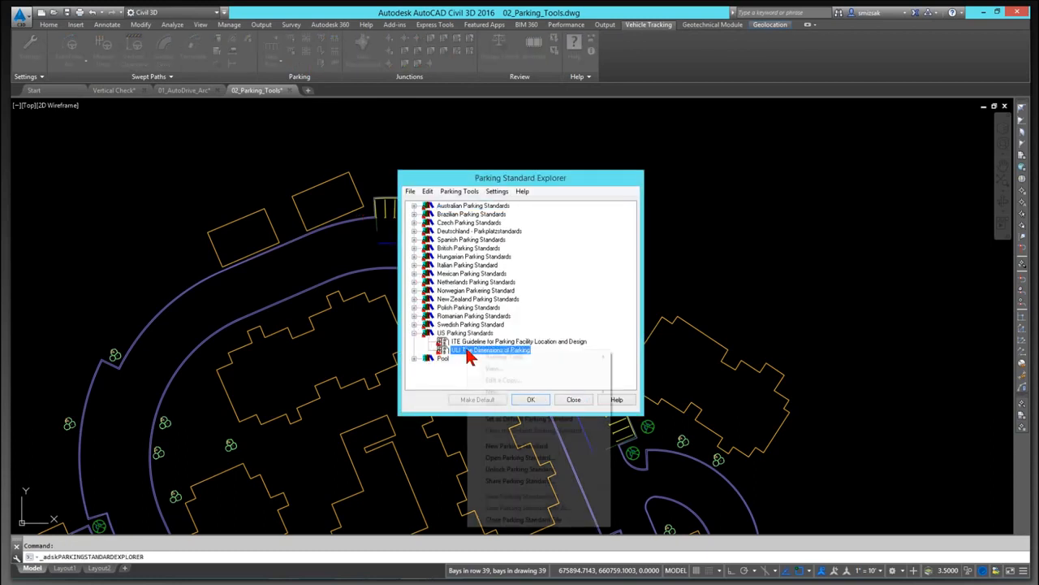
{"action": "left_click", "coordinate": [455, 349]}
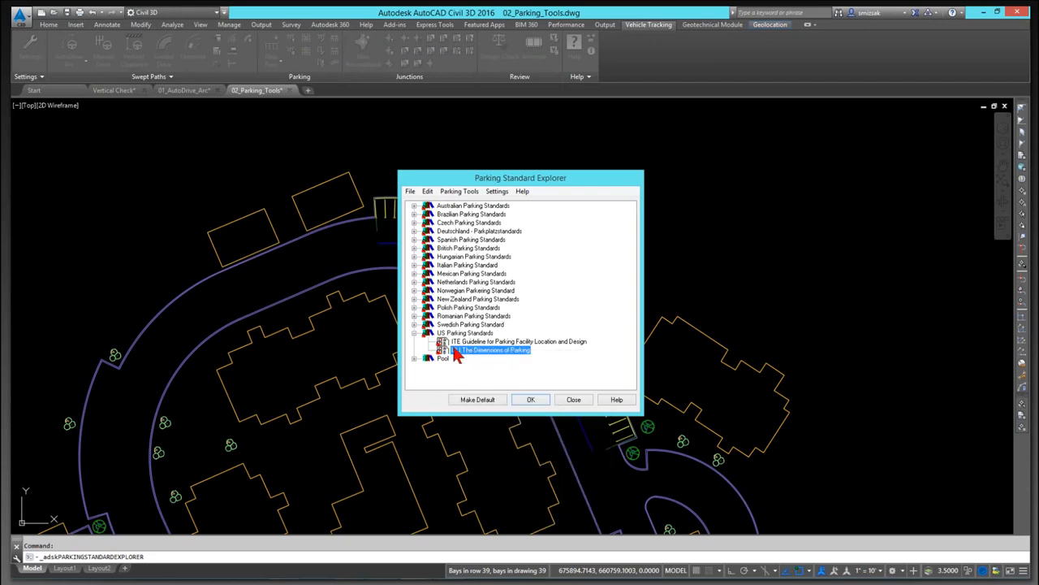
Step: Reopen the Area 1 standard under Pool, review its in-bay numbering settings, and close the explorer
{"action": "left_click", "coordinate": [415, 358]}
{"action": "right_click", "coordinate": [460, 366]}
{"action": "left_click", "coordinate": [478, 382]}
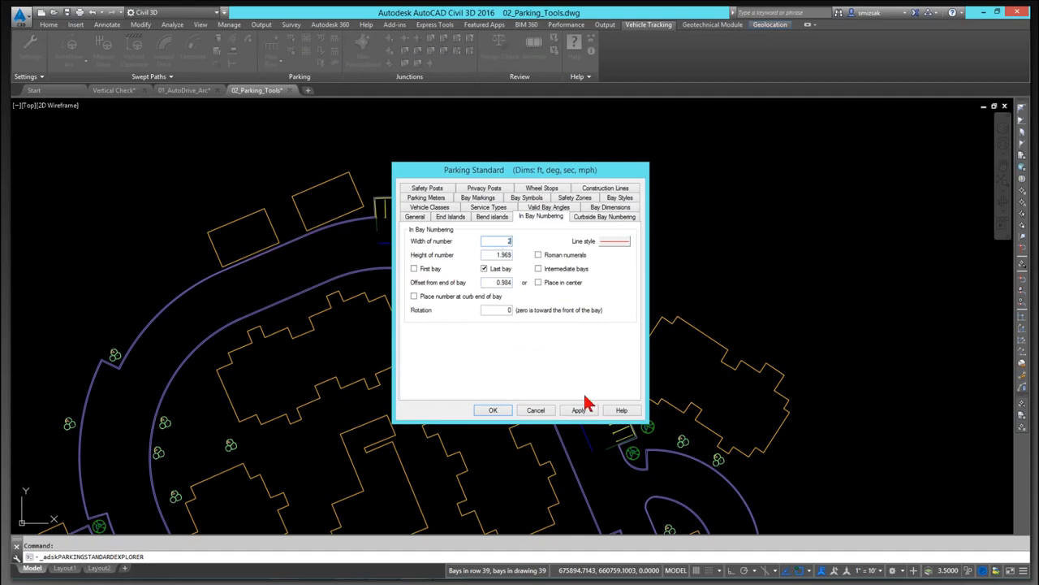
{"action": "left_click", "coordinate": [493, 411]}
{"action": "left_click", "coordinate": [538, 399]}
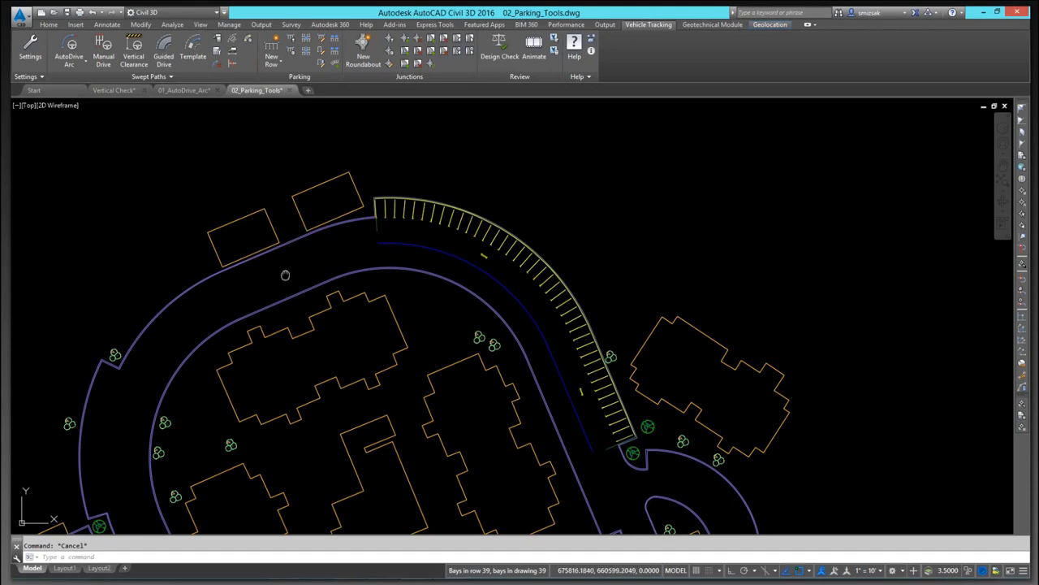
Step: Draw a straight parking row with the Area 1 standard along the western road's curb, then erase it
{"action": "mouse_move", "coordinate": [285, 275]}
{"action": "middle_mouse_down"}
{"action": "mouse_move", "coordinate": [434, 202]}
{"action": "mouse_move", "coordinate": [493, 138]}
{"action": "middle_mouse_up"}
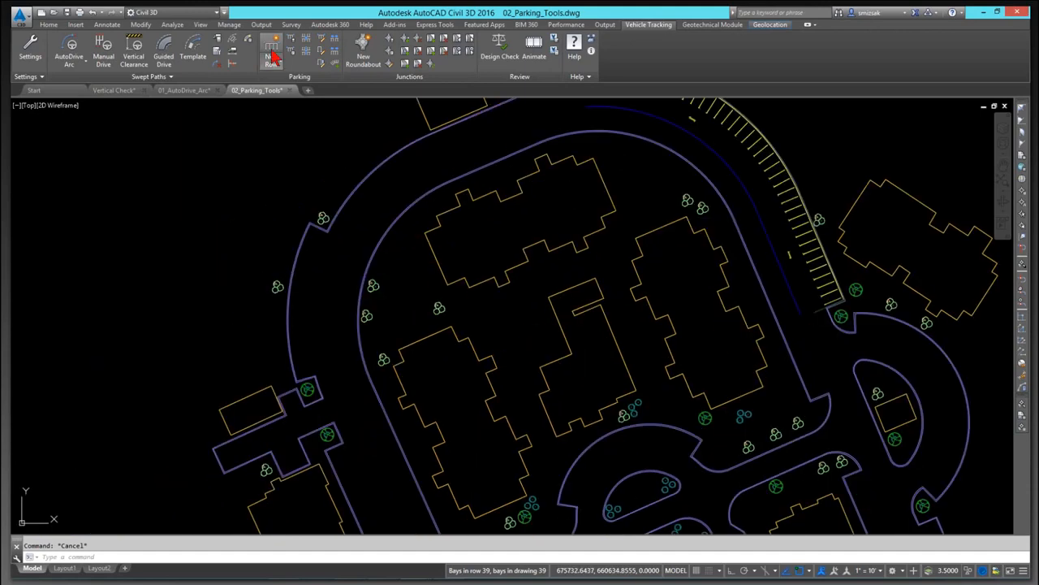
{"action": "left_click", "coordinate": [272, 57]}
{"action": "left_click", "coordinate": [530, 399]}
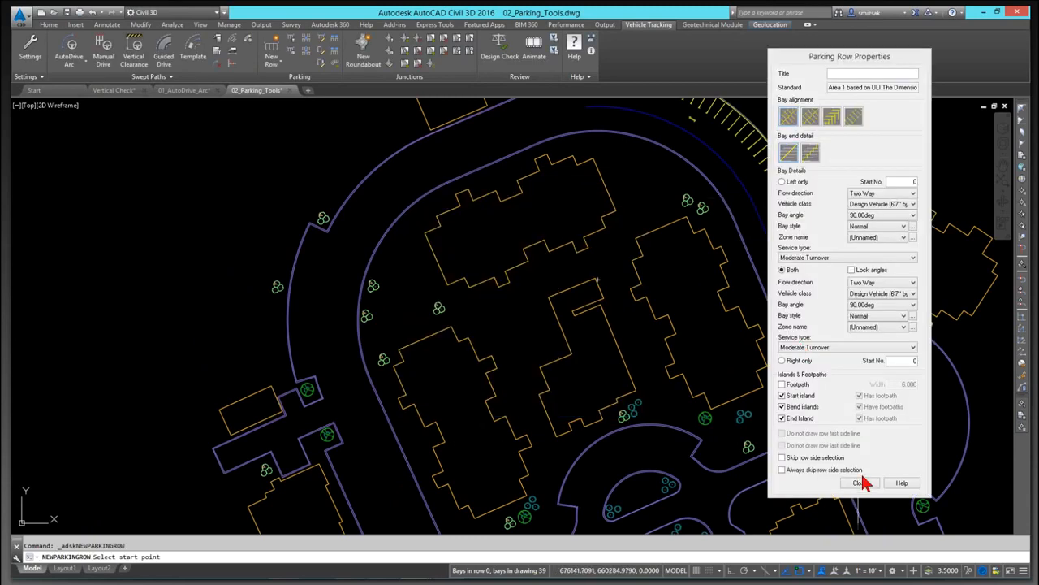
{"action": "left_click", "coordinate": [296, 380]}
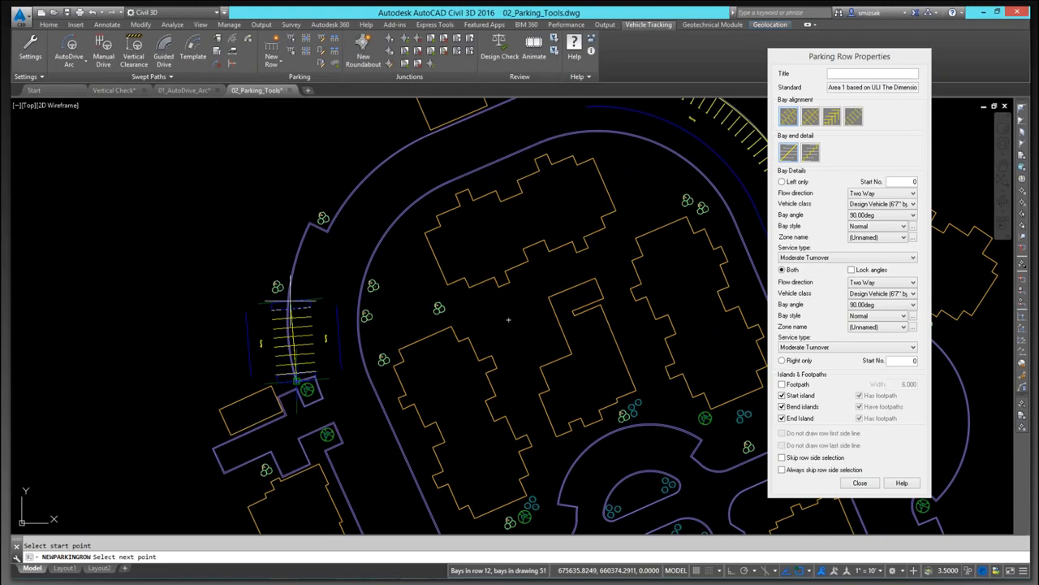
{"action": "scroll", "coordinate": [321, 215], "scroll_direction": "up", "scroll_amount": 4}
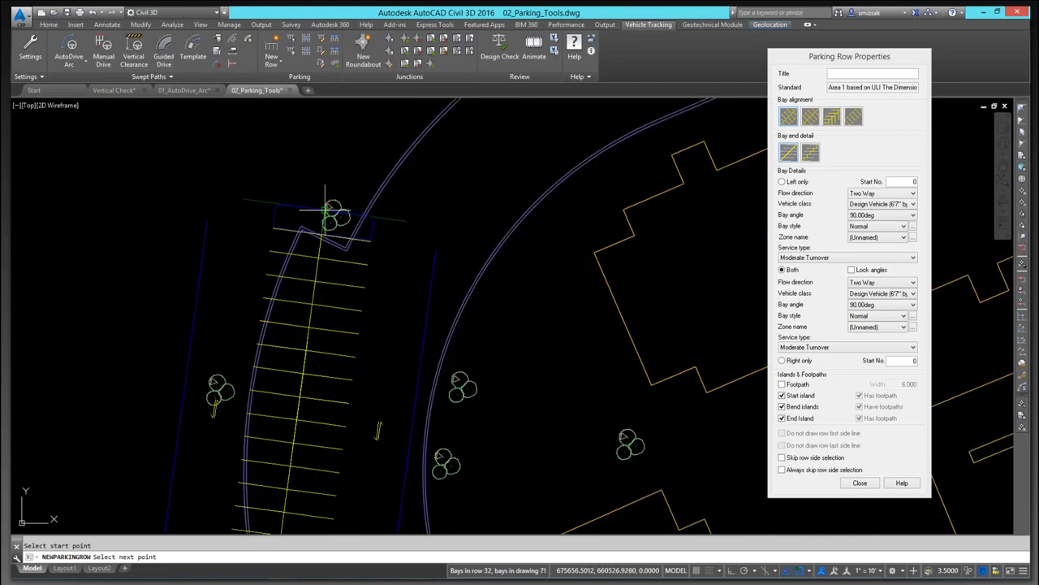
{"action": "scroll", "coordinate": [325, 210], "scroll_direction": "up", "scroll_amount": 2}
{"action": "left_click", "coordinate": [288, 248]}
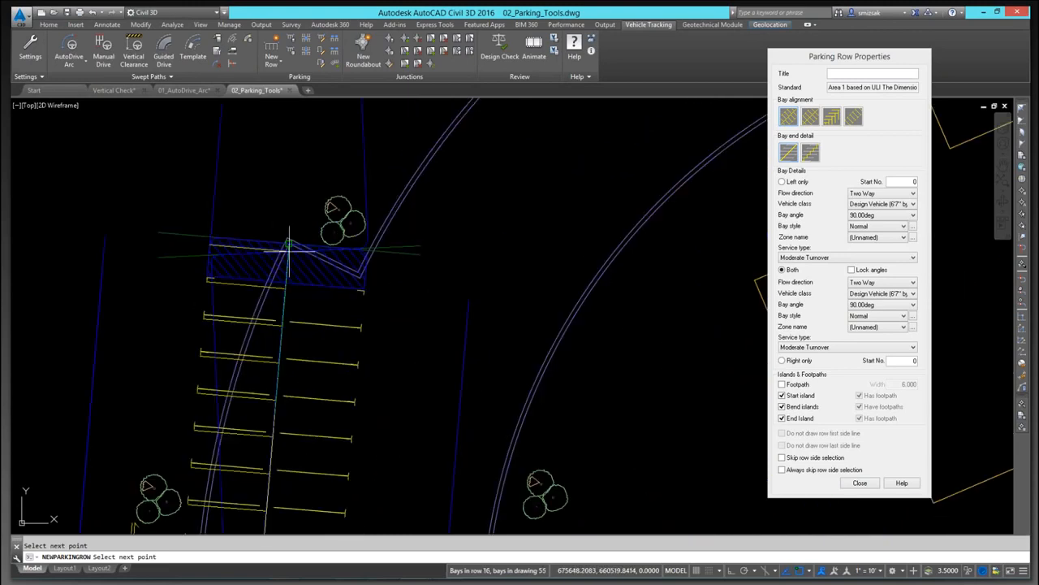
{"action": "key", "text": "Return"}
{"action": "scroll", "coordinate": [390, 235], "scroll_direction": "down", "scroll_amount": 4}
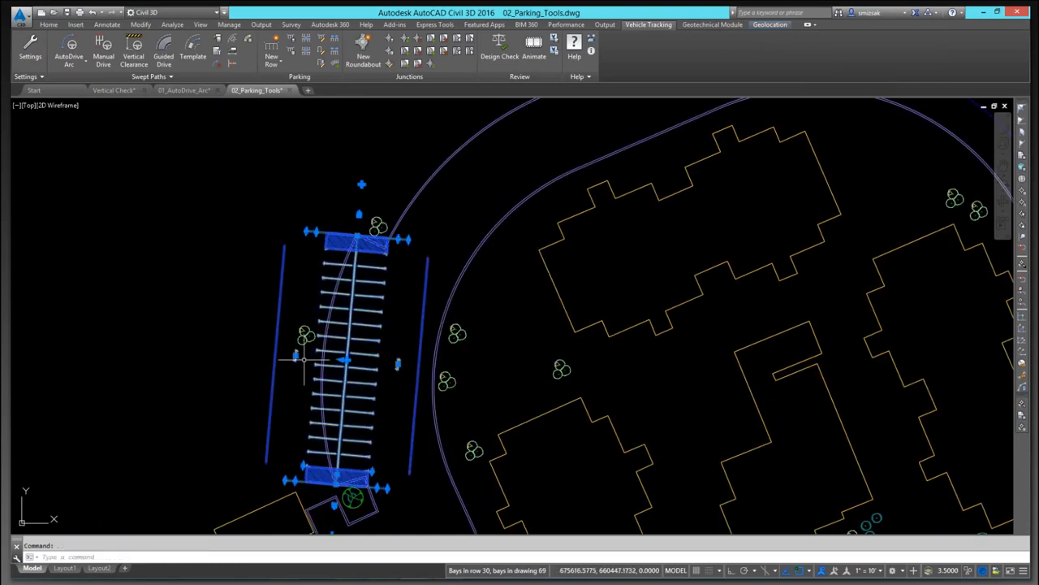
{"action": "type", "text": "e"}
{"action": "key", "text": "Return"}
Step: Draw a new parking row with the Area 1 standard northward along the western road from the small island
{"action": "left_click", "coordinate": [271, 60]}
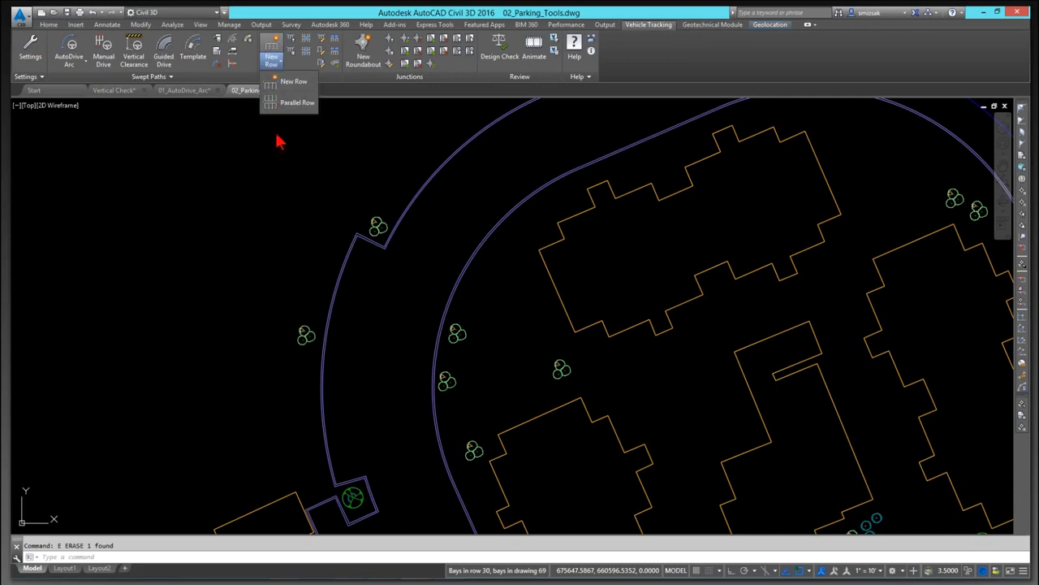
{"action": "left_click", "coordinate": [298, 83]}
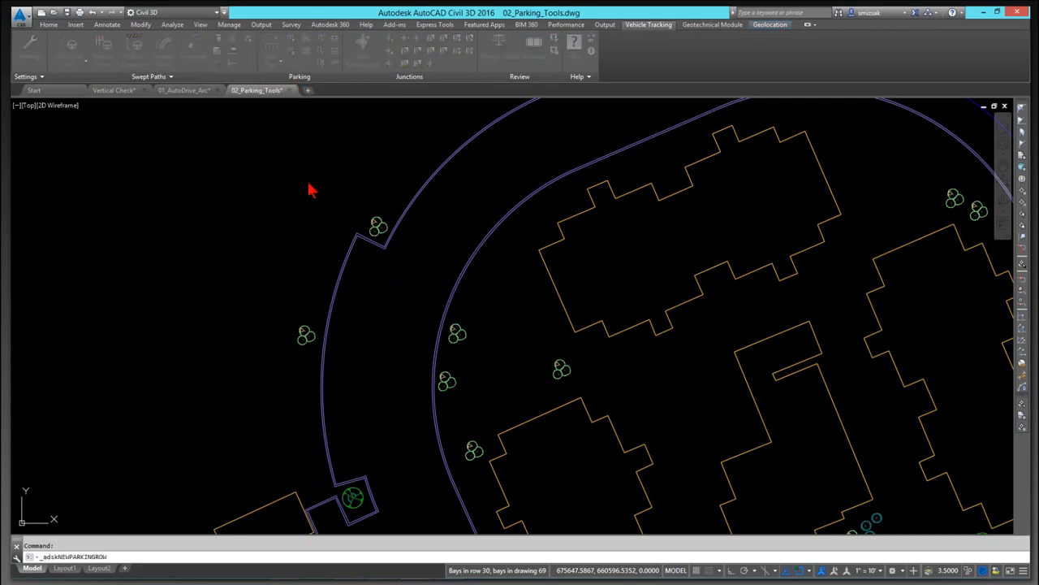
{"action": "left_click", "coordinate": [415, 341]}
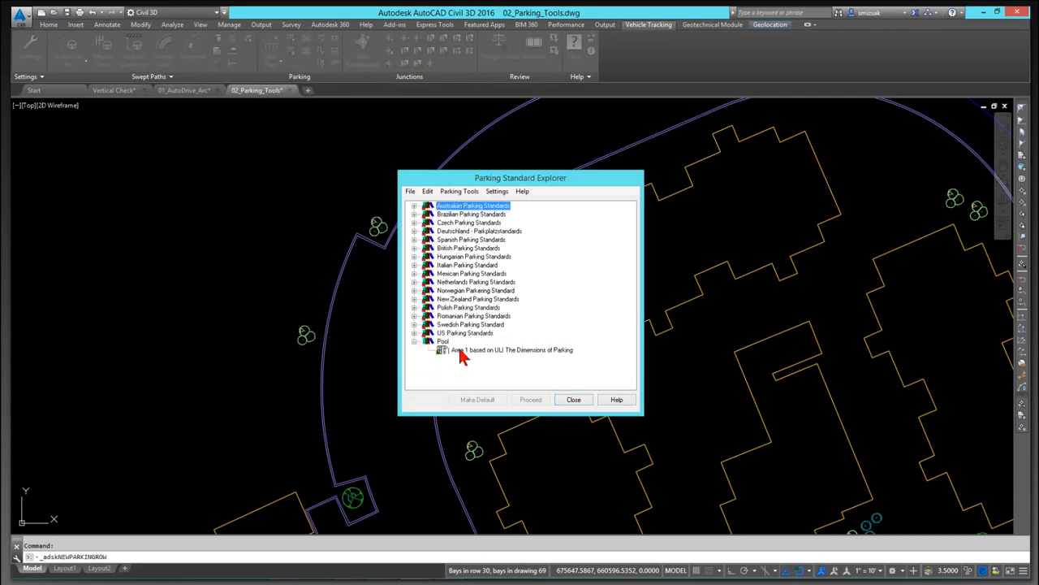
{"action": "left_click", "coordinate": [460, 350]}
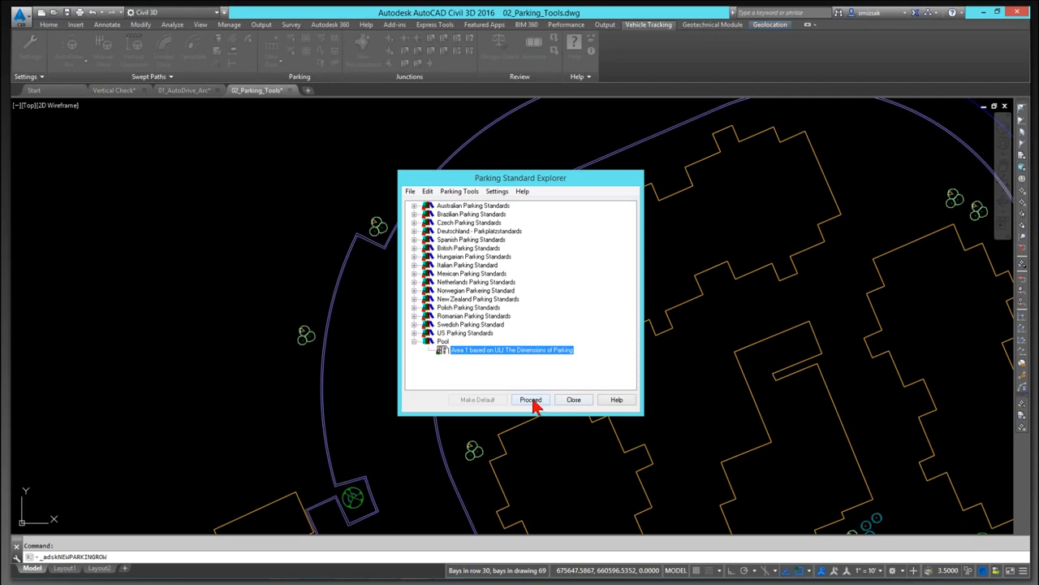
{"action": "left_click", "coordinate": [532, 403]}
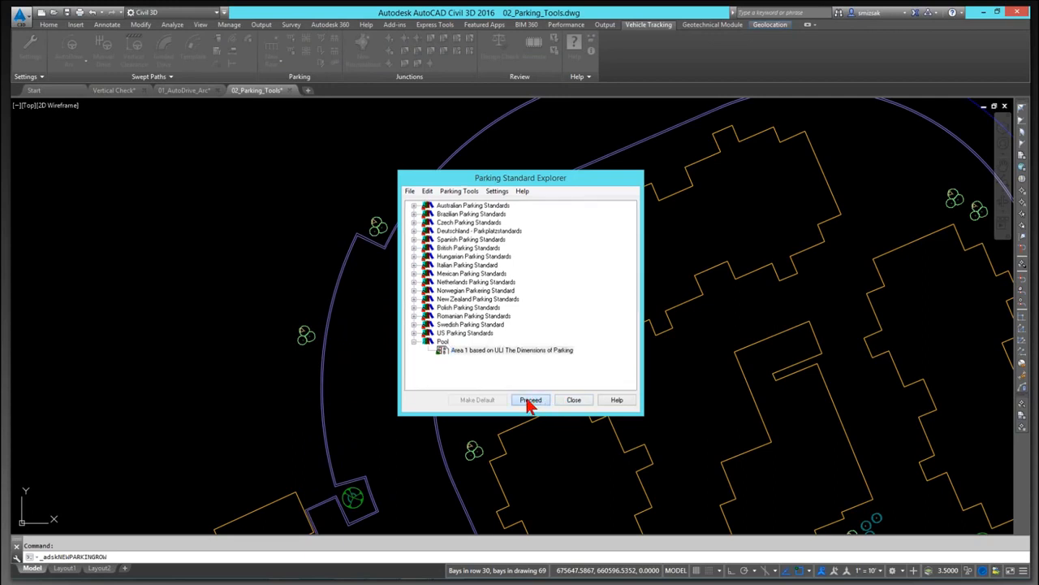
{"action": "left_click", "coordinate": [530, 399]}
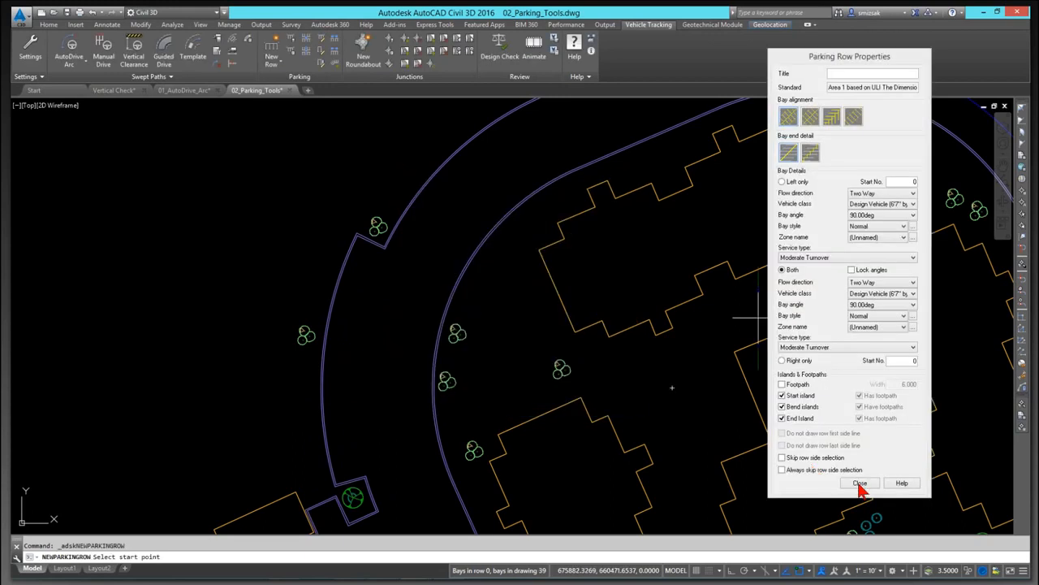
{"action": "left_click", "coordinate": [335, 486]}
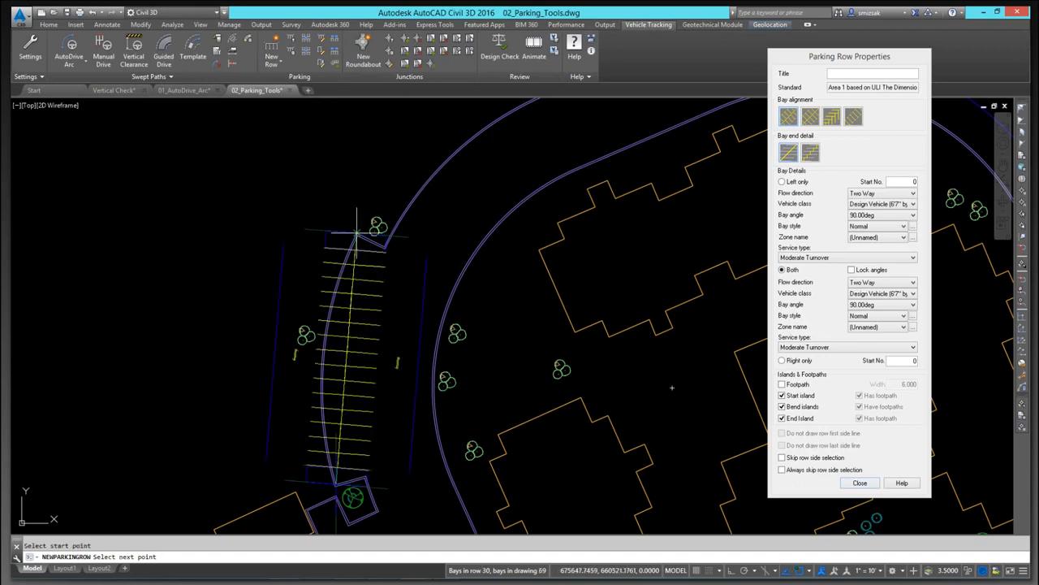
{"action": "left_click", "coordinate": [356, 236]}
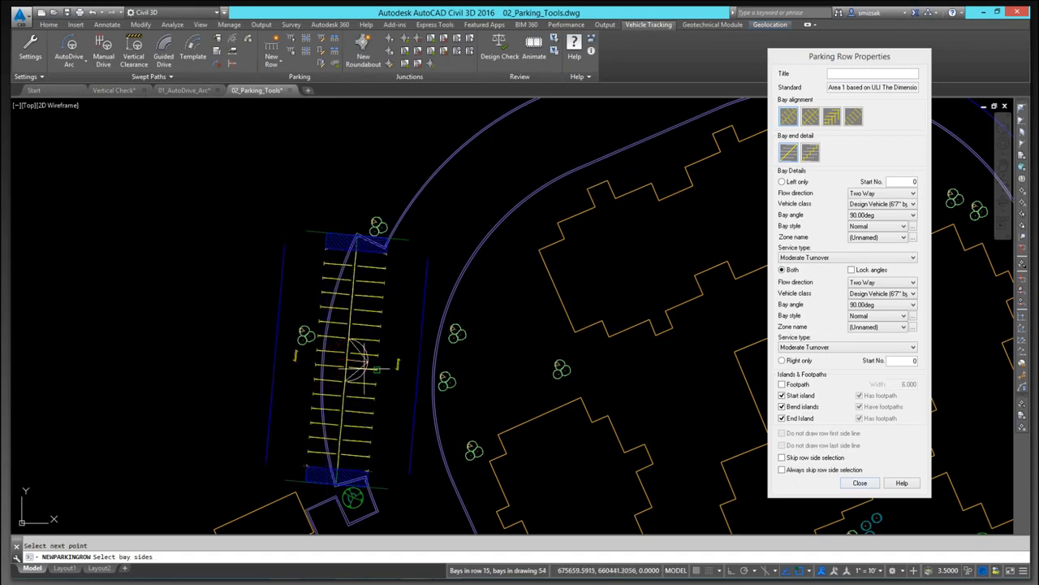
{"action": "left_click", "coordinate": [345, 359]}
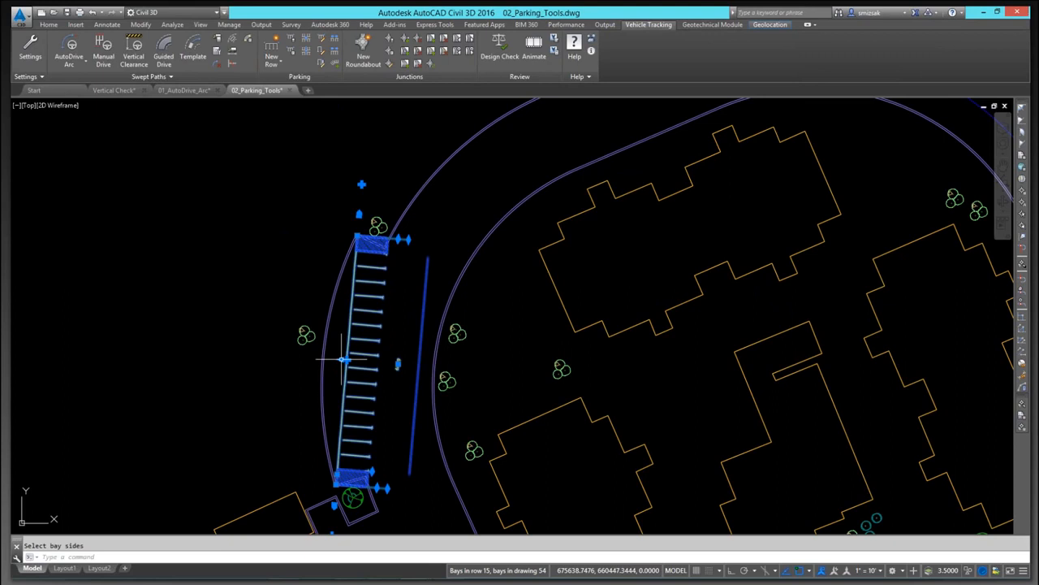
Step: Bend the new row's middle grip onto the curb with a Nearest snap and clear the selection
{"action": "left_click", "coordinate": [345, 359]}
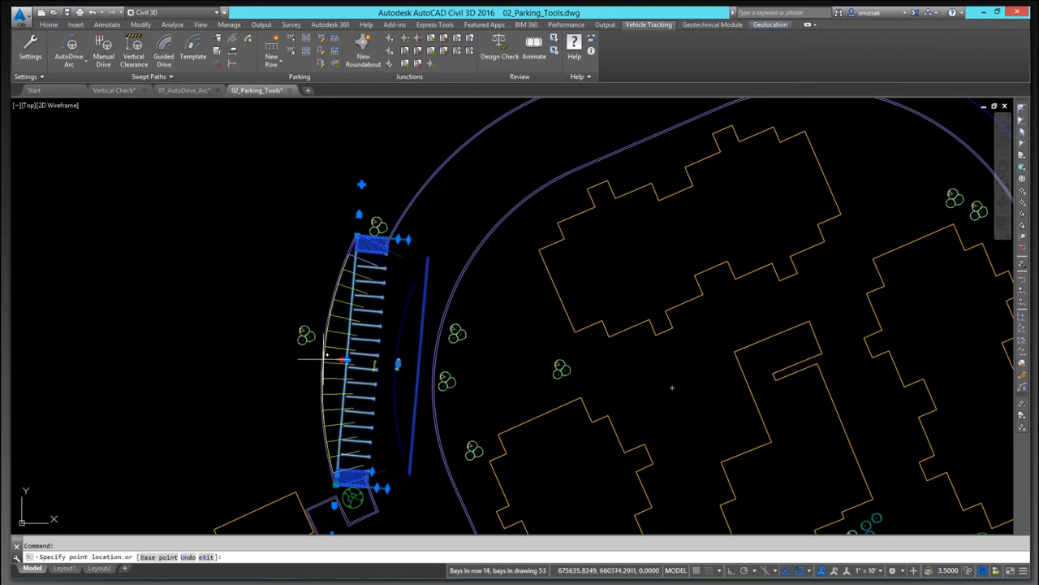
{"action": "scroll", "coordinate": [325, 357], "scroll_direction": "up", "scroll_amount": 4}
{"action": "right_click", "coordinate": [329, 357], "text": "shift"}
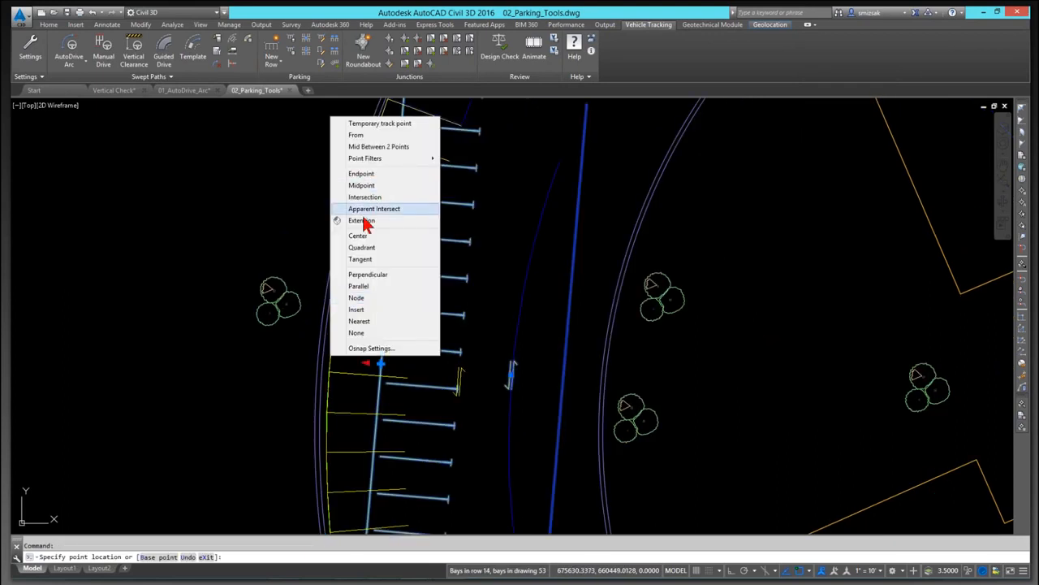
{"action": "left_click", "coordinate": [363, 322]}
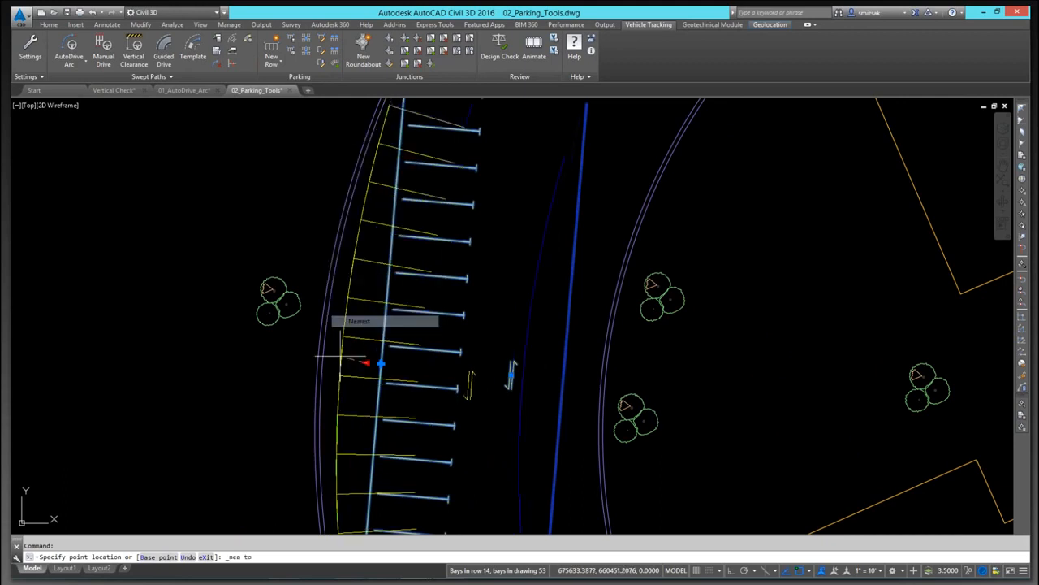
{"action": "left_click", "coordinate": [315, 359]}
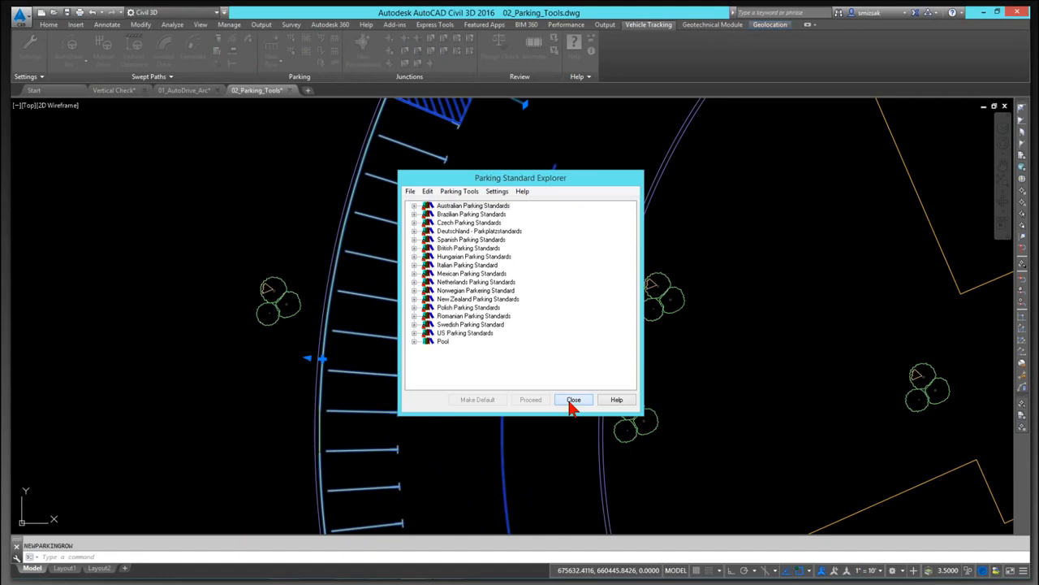
{"action": "left_click", "coordinate": [573, 400]}
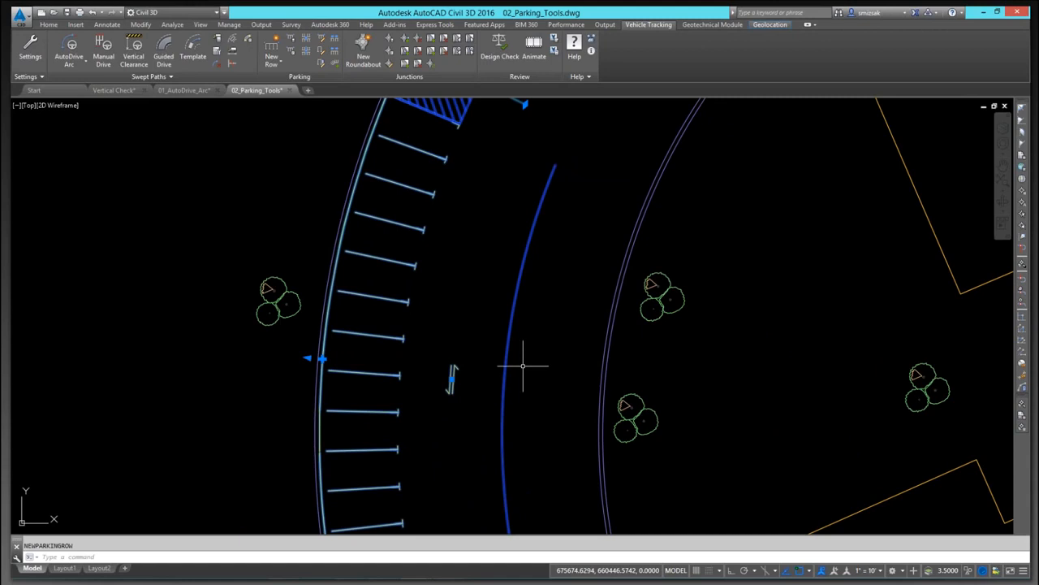
{"action": "key", "text": "Escape"}
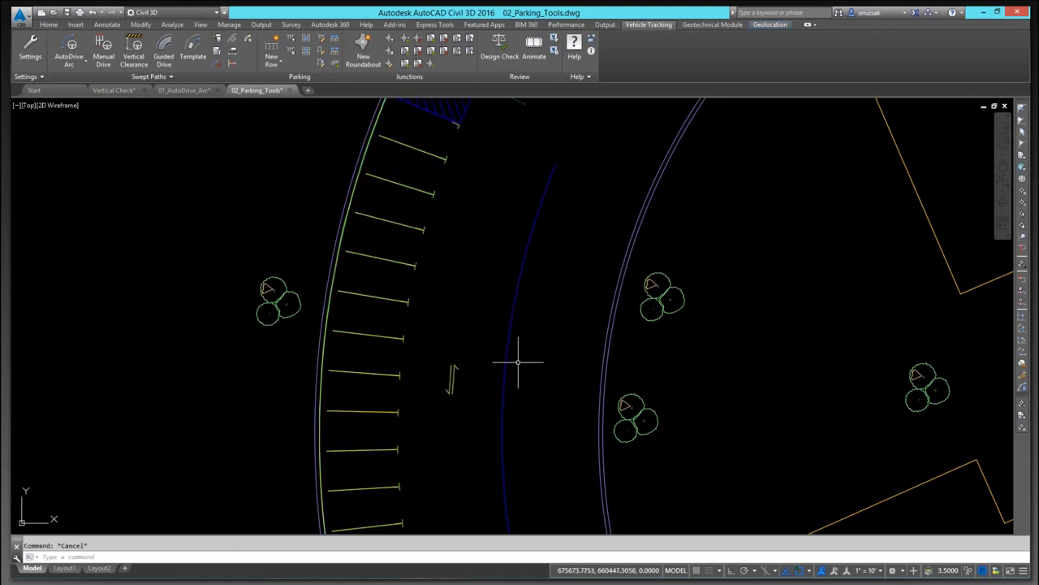
Step: Draw a straight horizontal double-sided parking row with the Area 1 standard in the open area west of the site
{"action": "scroll", "coordinate": [613, 426], "scroll_direction": "down", "scroll_amount": 6}
{"action": "left_click", "coordinate": [273, 60]}
{"action": "left_click", "coordinate": [284, 84]}
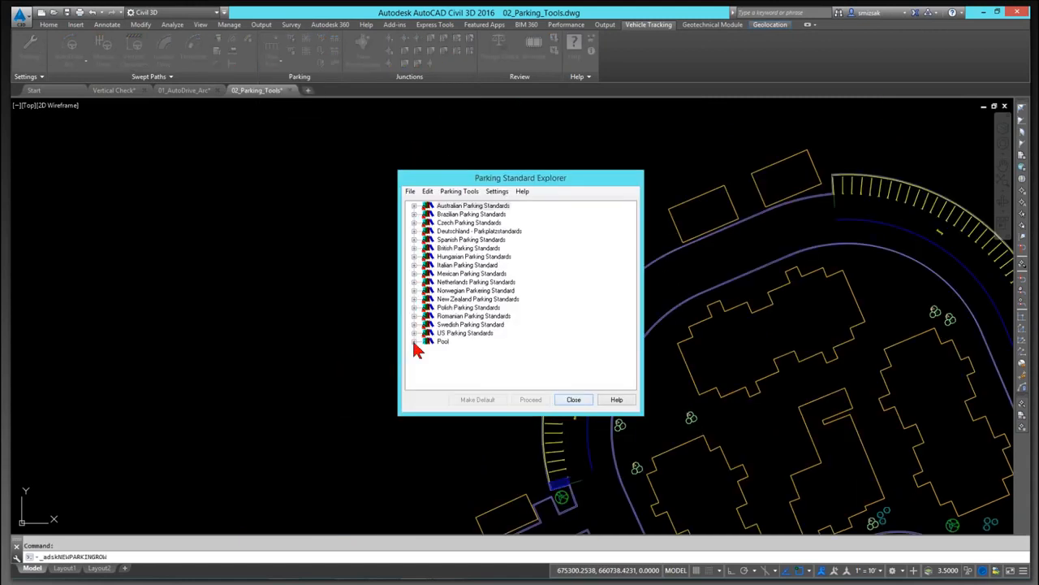
{"action": "left_click", "coordinate": [414, 341]}
{"action": "left_click", "coordinate": [471, 350]}
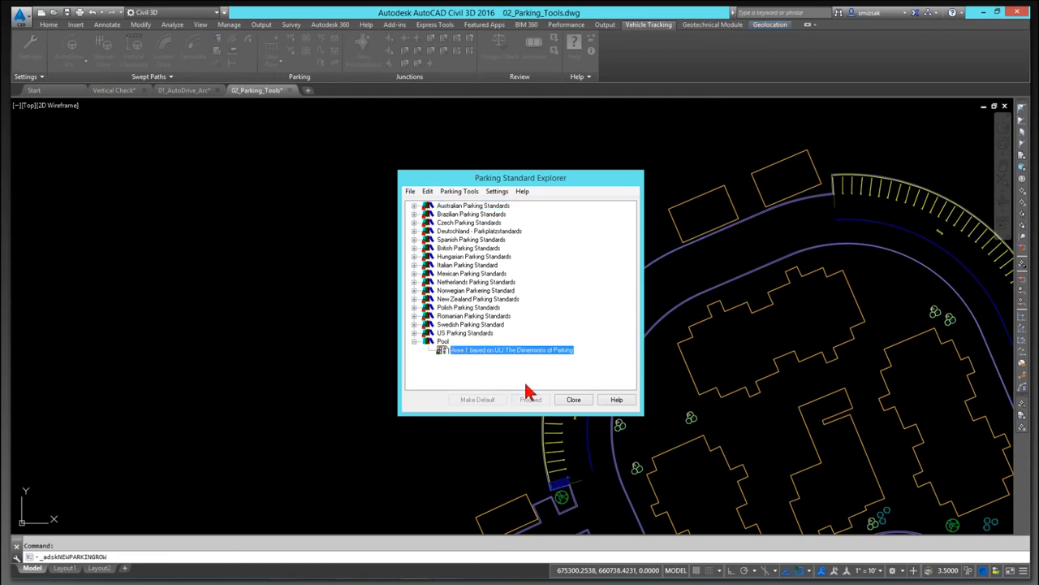
{"action": "left_click", "coordinate": [531, 398]}
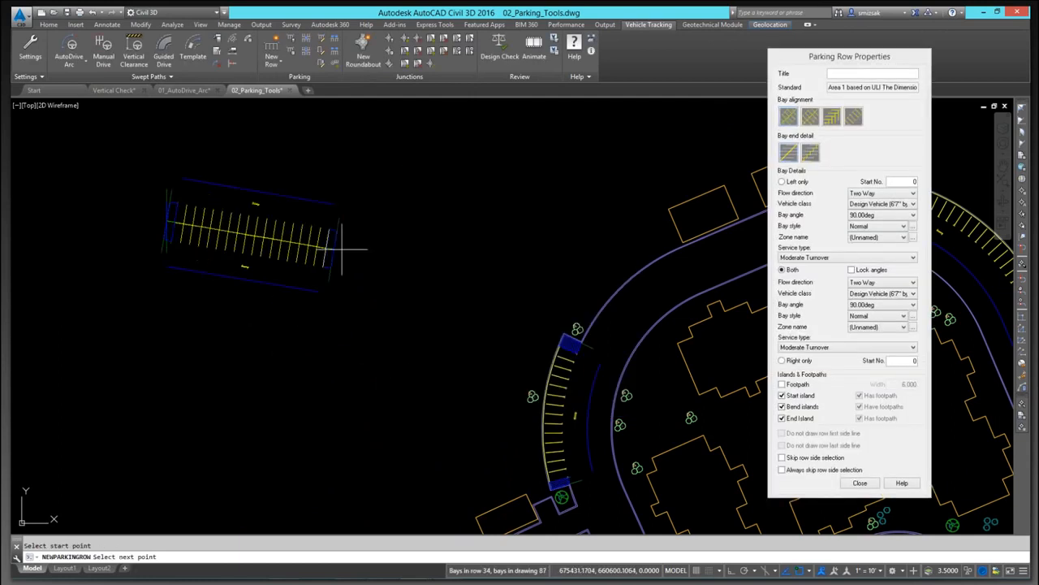
{"action": "left_click", "coordinate": [485, 218]}
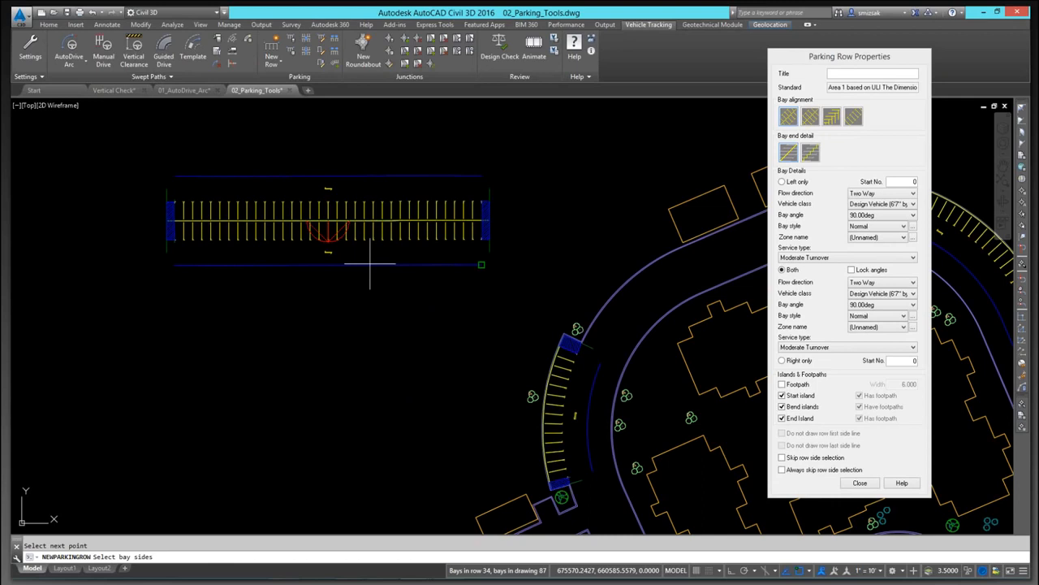
{"action": "key", "text": "Escape"}
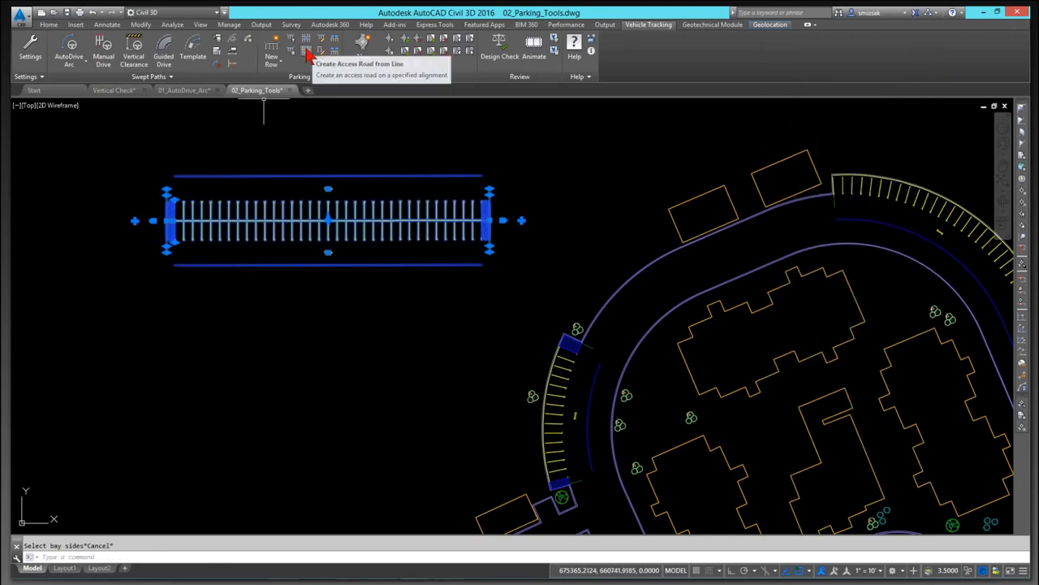
Step: Start a Parallel Row using the Area 1 parking standard
{"action": "left_click", "coordinate": [278, 63]}
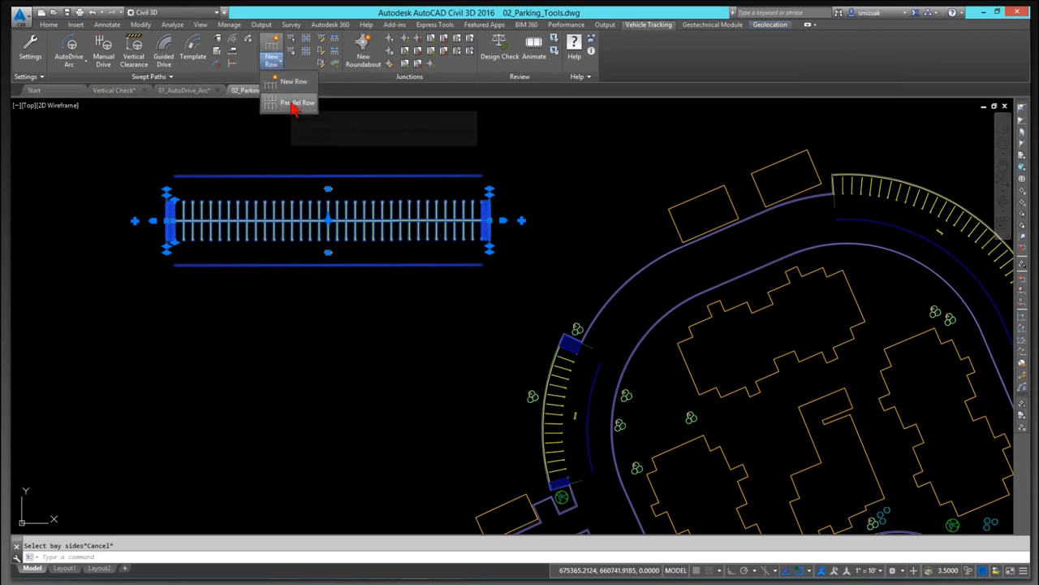
{"action": "left_click", "coordinate": [292, 104]}
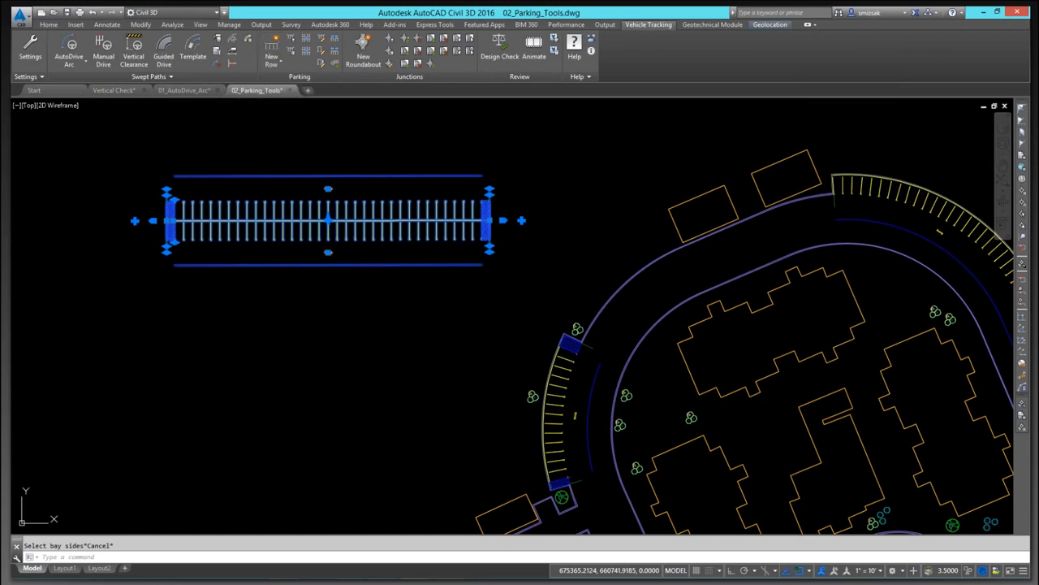
{"action": "left_click", "coordinate": [473, 350]}
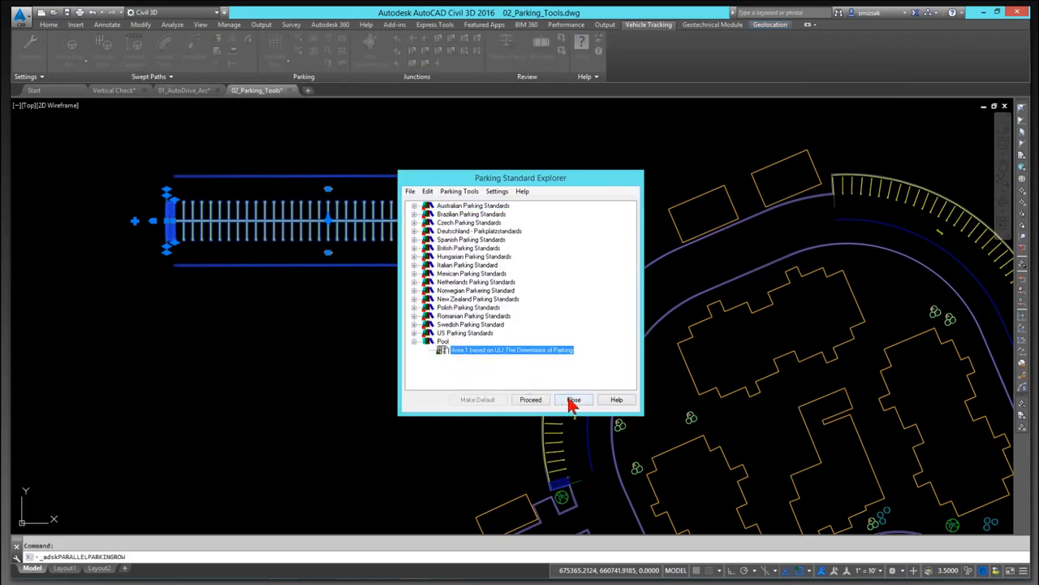
{"action": "left_click", "coordinate": [533, 401]}
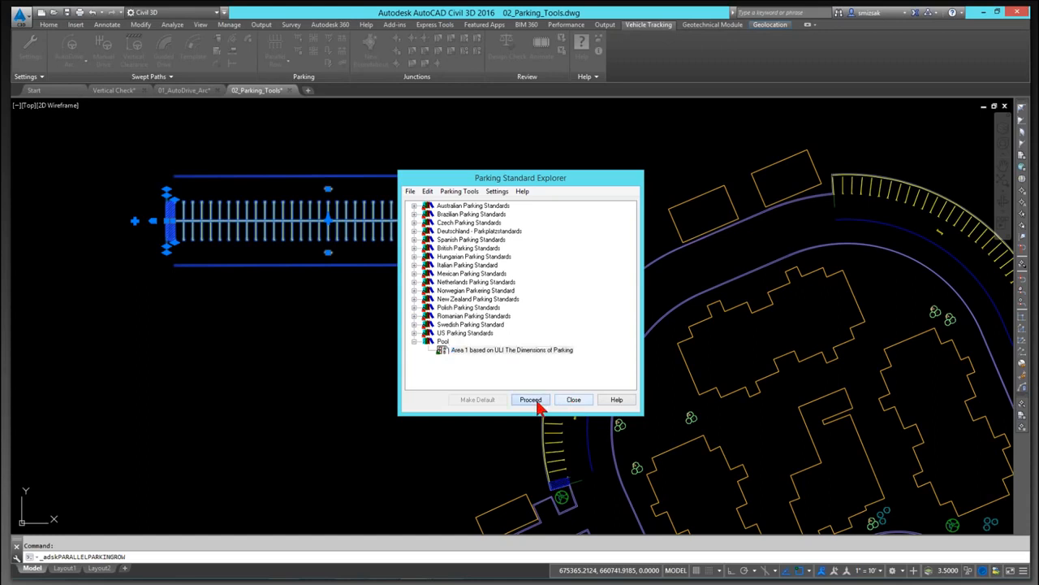
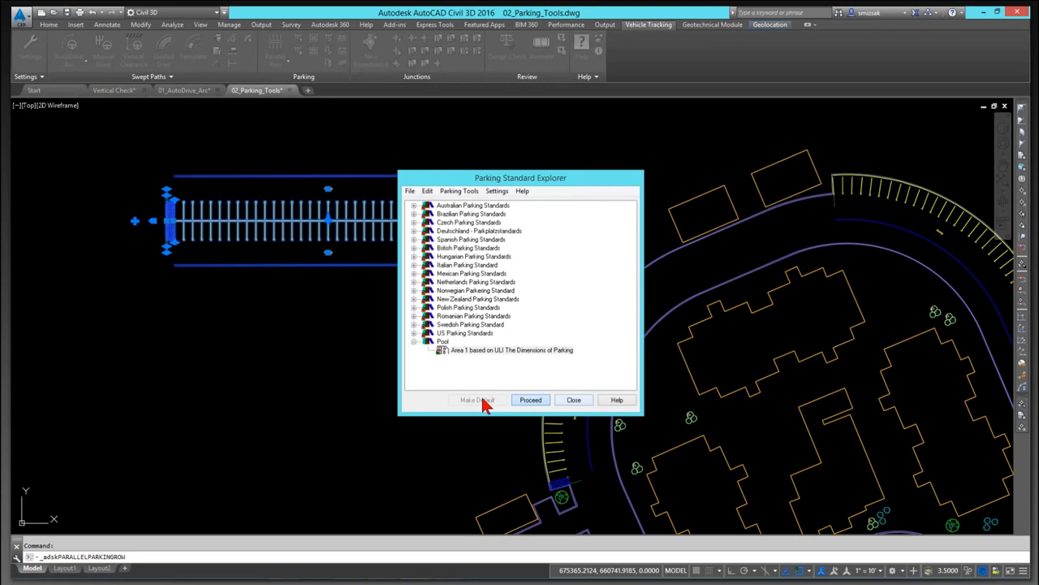
Step: Place an angled parallel parking row beneath the double-sided row with the Area 1 standard and end the command
{"action": "left_click", "coordinate": [531, 399]}
{"action": "key", "text": "Escape"}
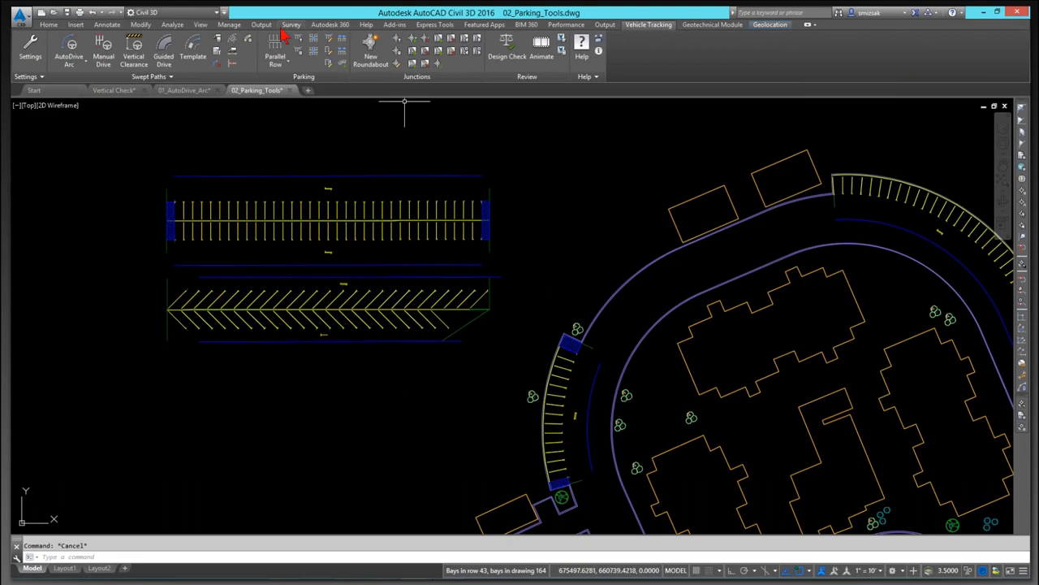
Step: Open the parking bay report for the drawing and close it
{"action": "left_click", "coordinate": [308, 219]}
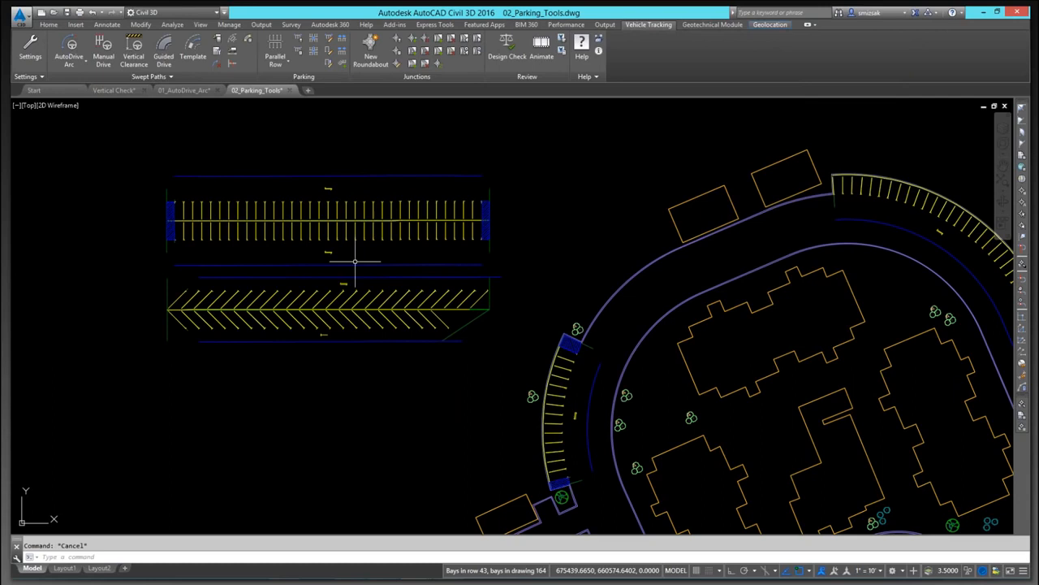
{"action": "left_click", "coordinate": [329, 63]}
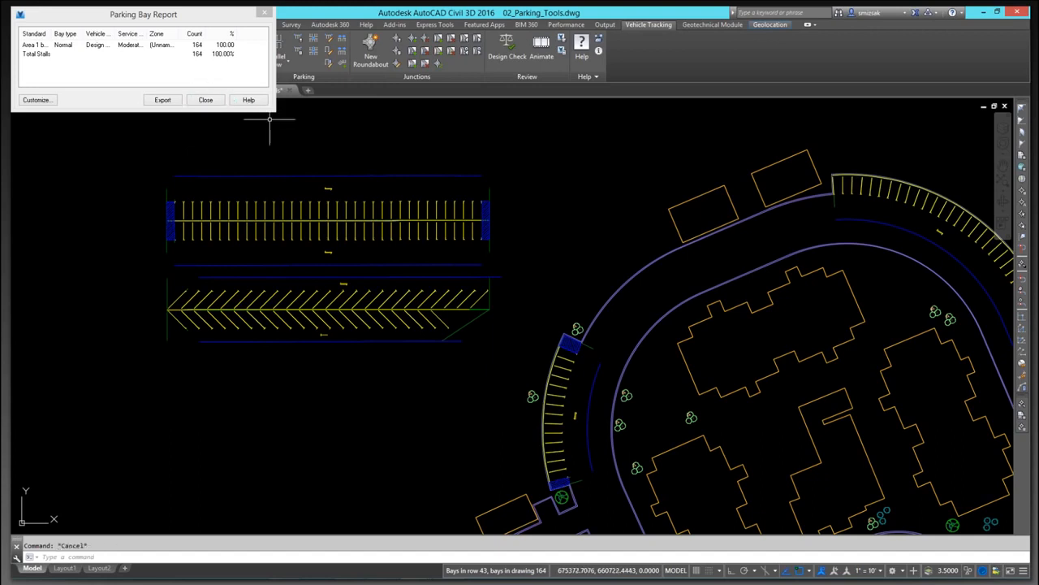
{"action": "left_click", "coordinate": [206, 100]}
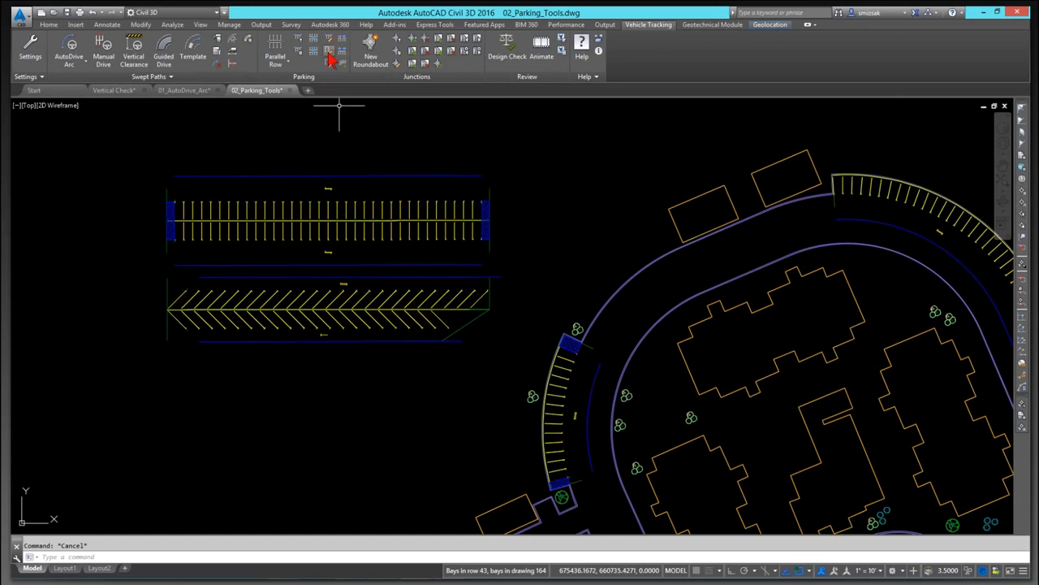
Step: Edit one bay in the double-sided row, changing its bay type to Disabled
{"action": "left_click", "coordinate": [329, 54]}
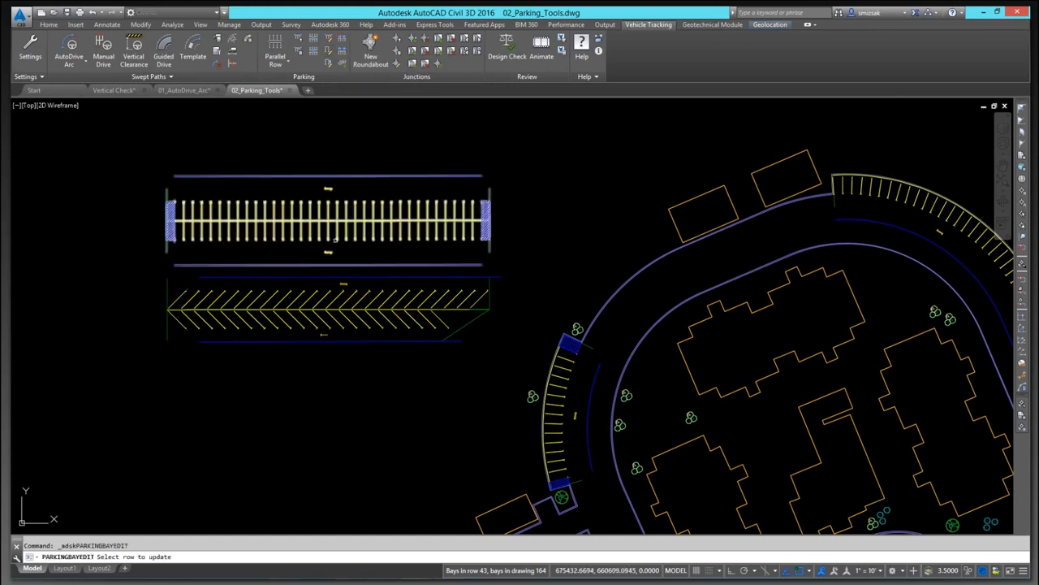
{"action": "left_click", "coordinate": [351, 232]}
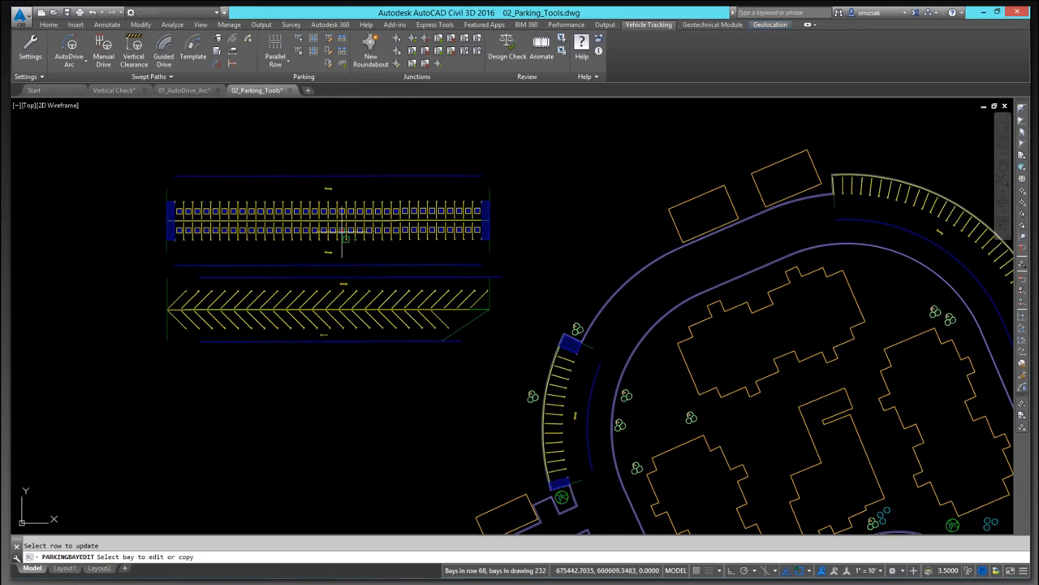
{"action": "left_click", "coordinate": [354, 233]}
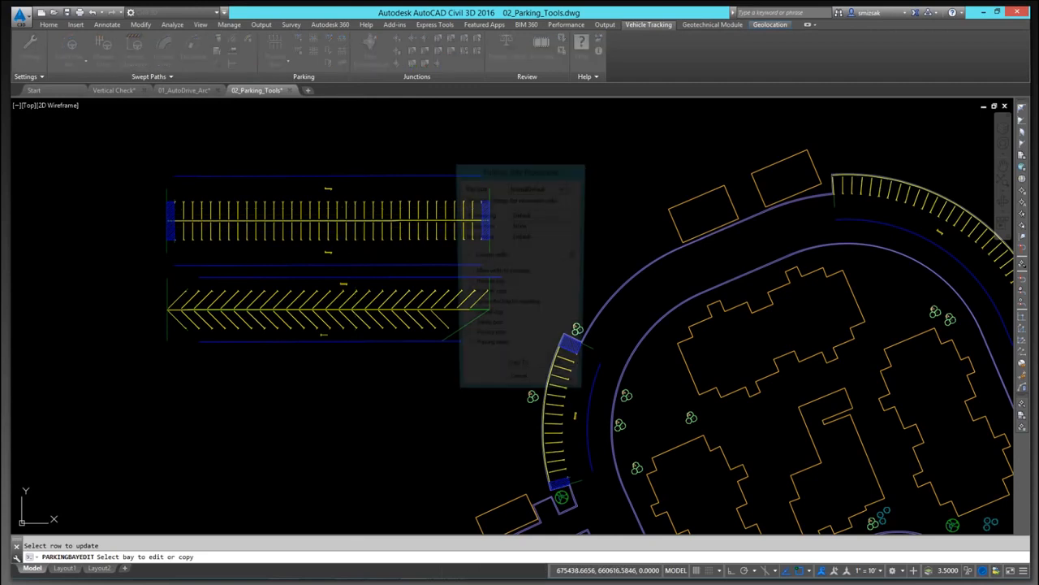
{"action": "left_click", "coordinate": [564, 188]}
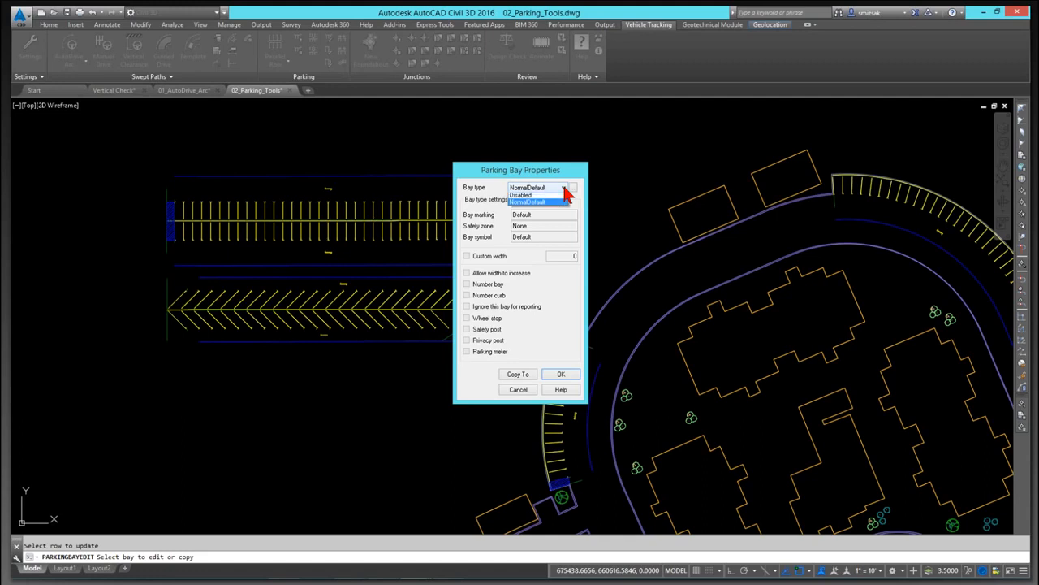
{"action": "left_click", "coordinate": [552, 195]}
{"action": "left_click", "coordinate": [554, 375]}
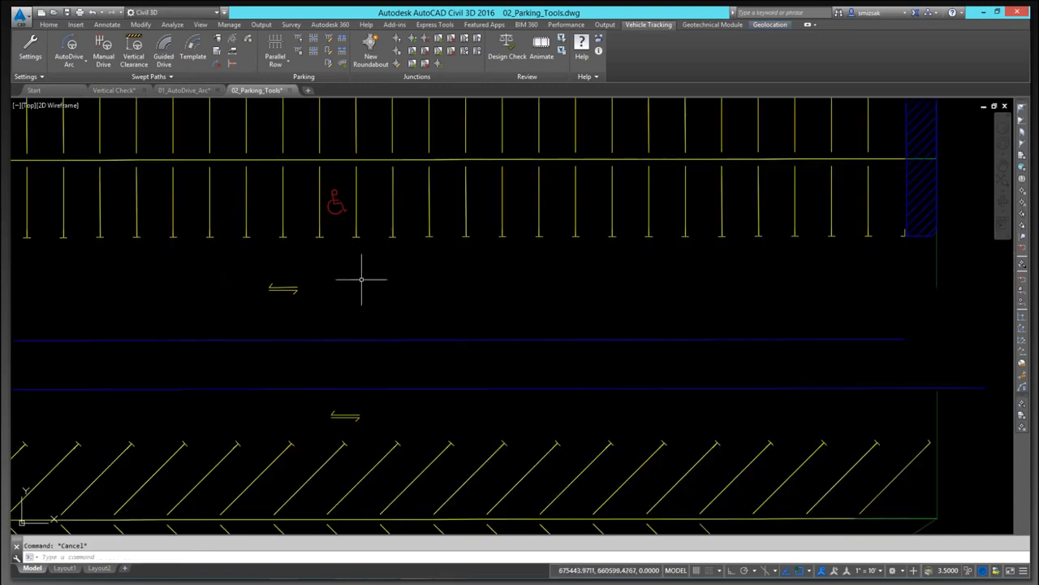
Step: Review the updated parking bay report and close it
{"action": "left_click", "coordinate": [301, 54]}
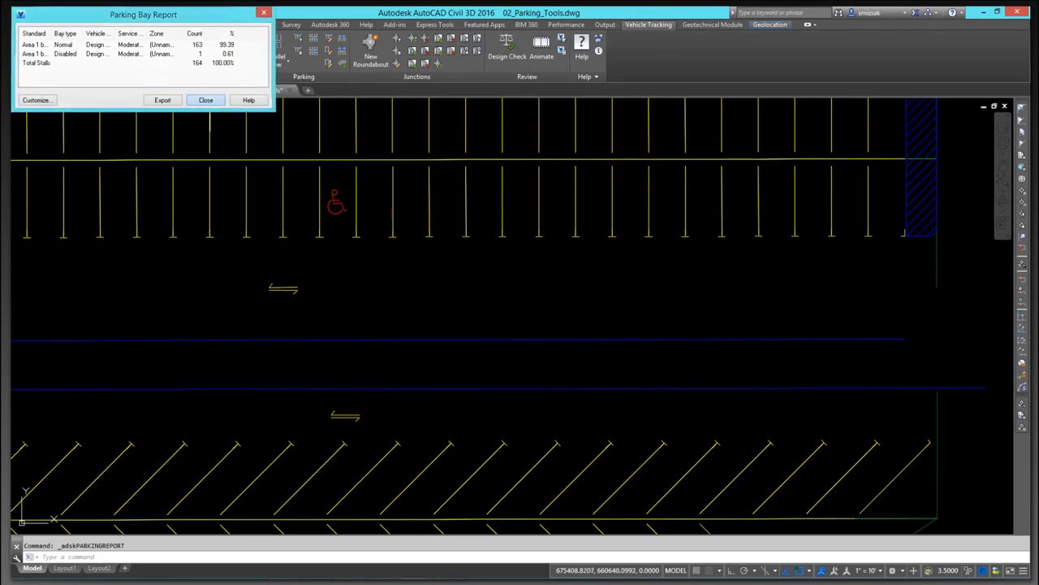
{"action": "left_click", "coordinate": [206, 100]}
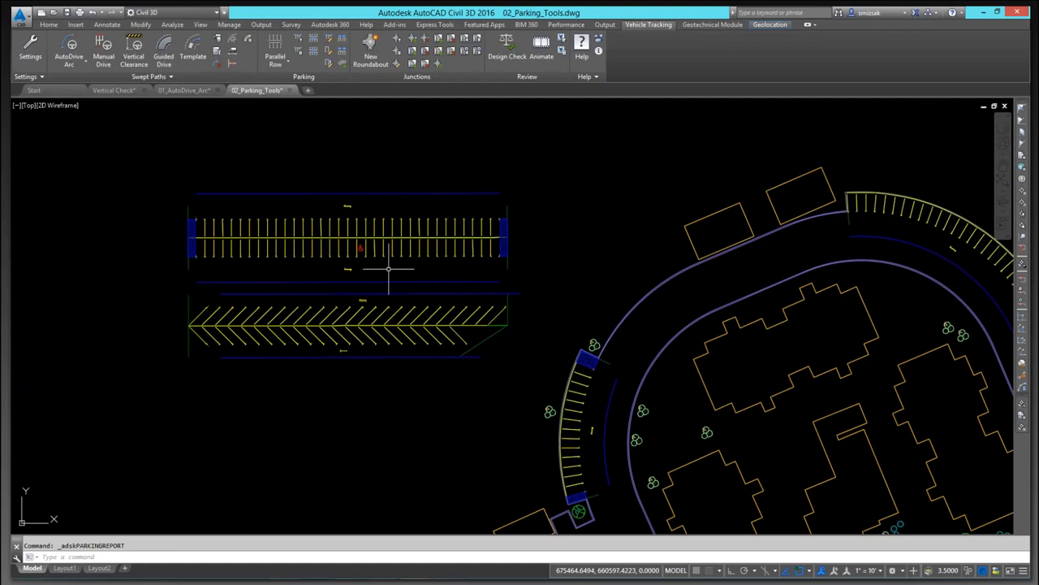
Step: Stretch the angled parallel row eastward by its end grip to about the curved road's far side
{"action": "middle_click_drag", "start_coordinate": [389, 268], "coordinate": [356, 215]}
{"action": "left_click", "coordinate": [428, 280]}
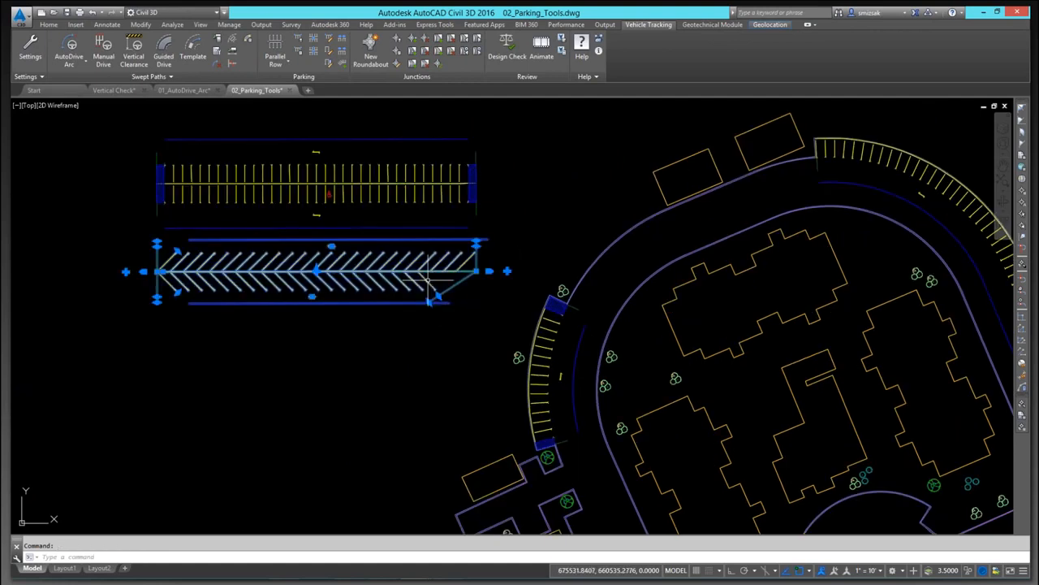
{"action": "left_click", "coordinate": [436, 297]}
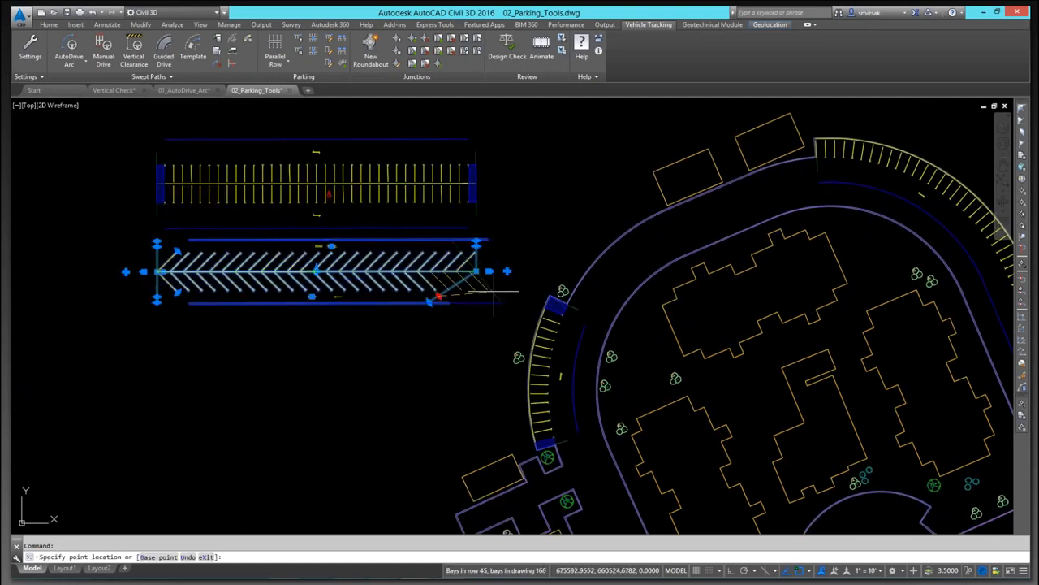
{"action": "left_click", "coordinate": [535, 300]}
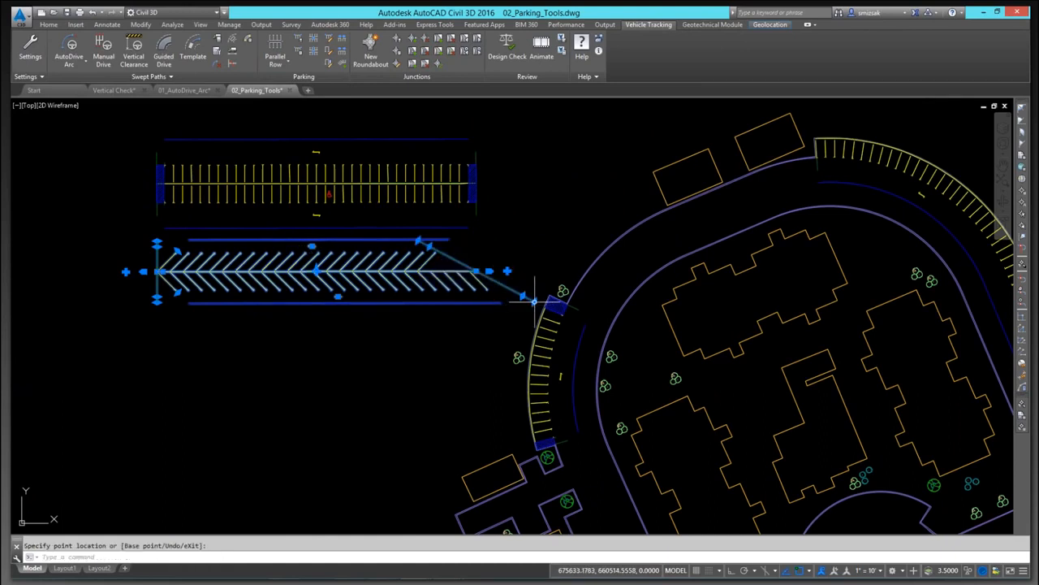
{"action": "left_click", "coordinate": [534, 301]}
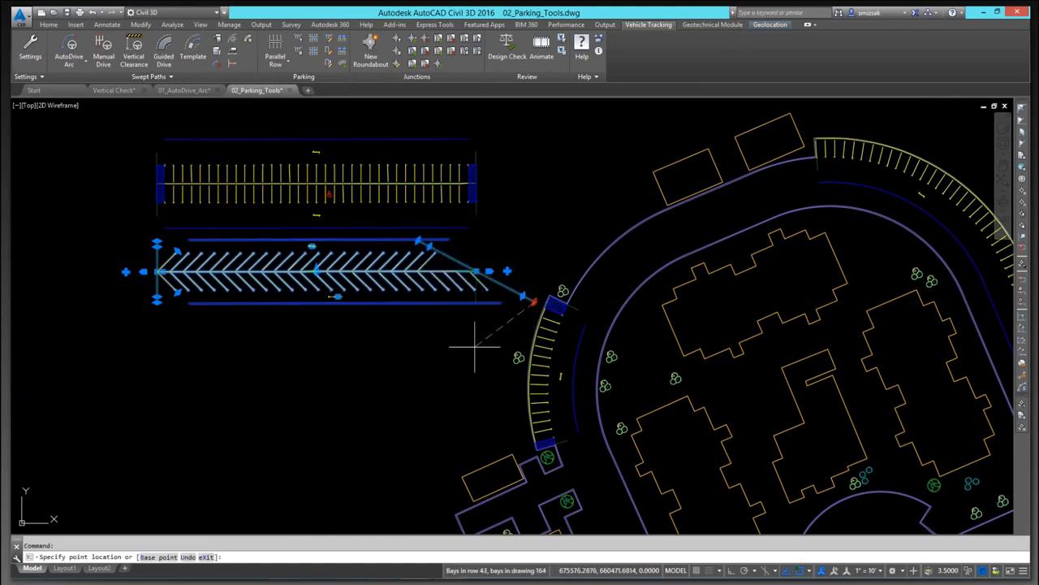
{"action": "left_click", "coordinate": [488, 271]}
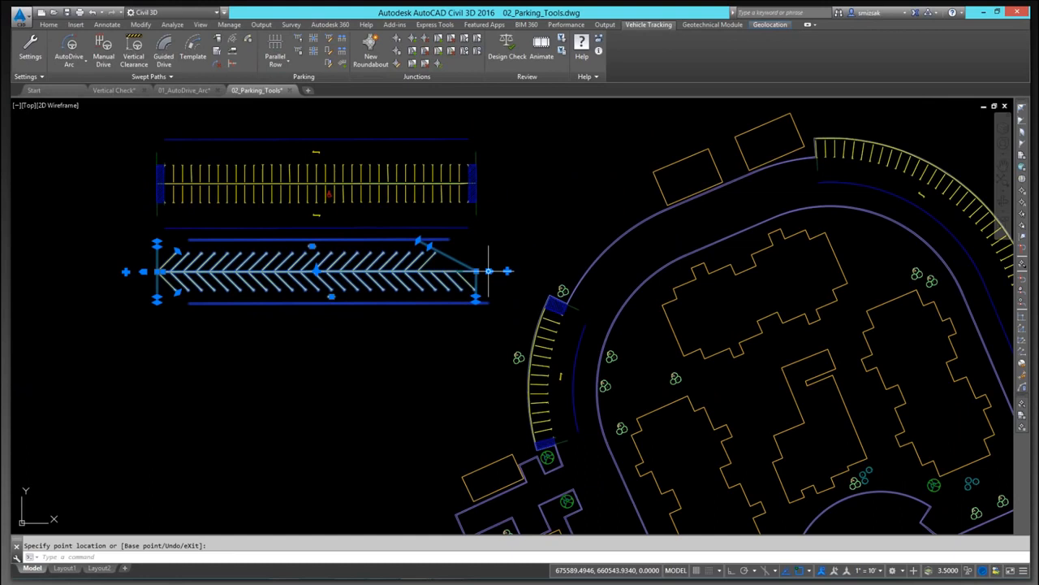
{"action": "left_click", "coordinate": [488, 270]}
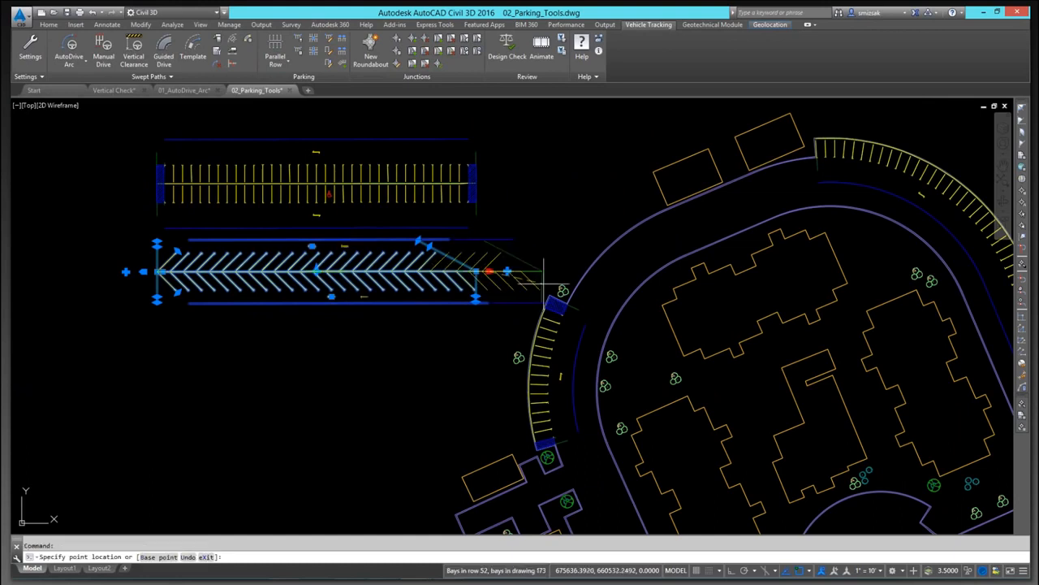
{"action": "left_click", "coordinate": [792, 272]}
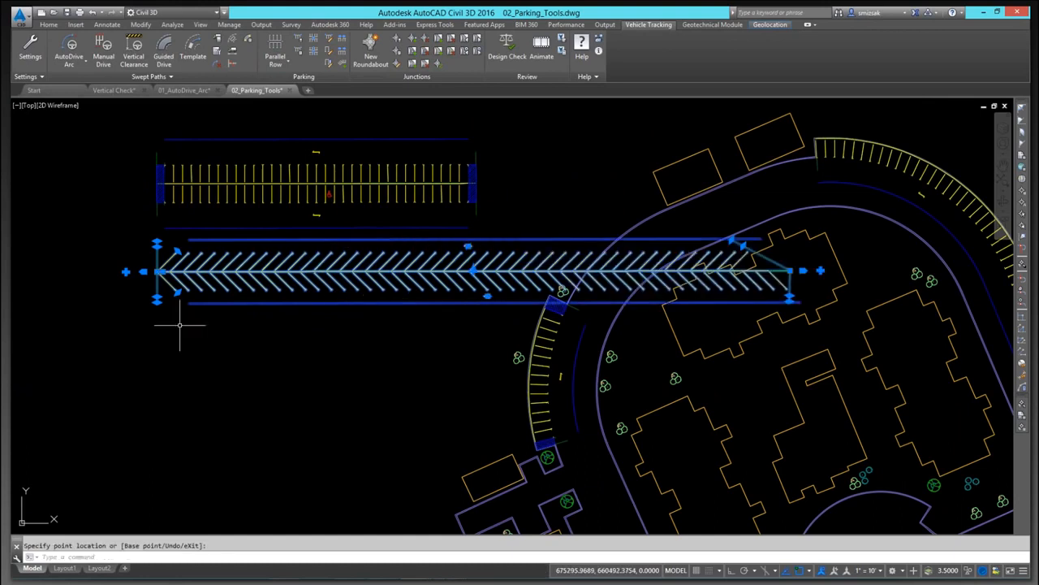
{"action": "key", "text": "Escape"}
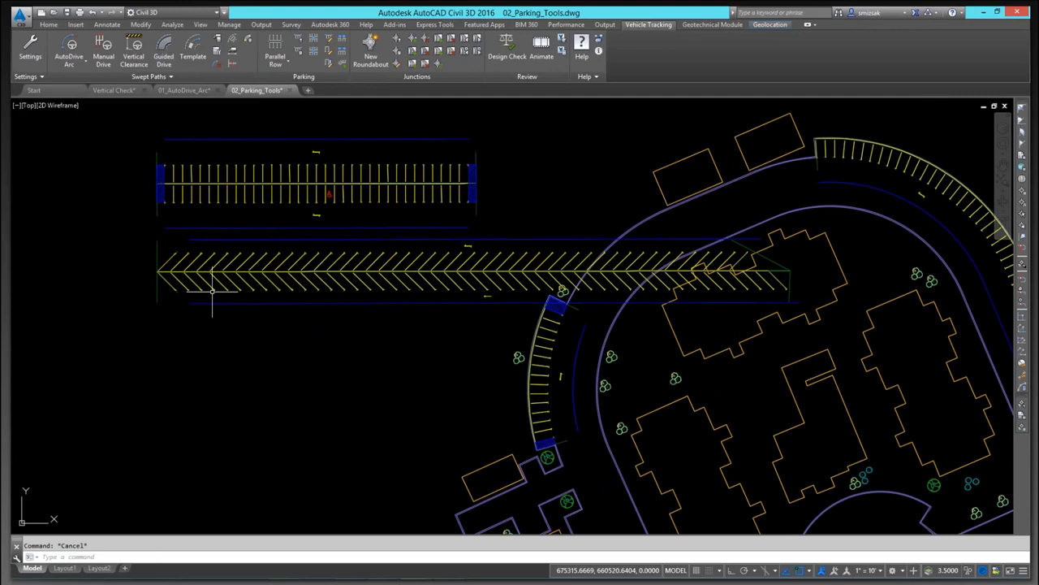
Step: Zoom and pan to inspect the curved parking row along the northeastern road
{"action": "scroll", "coordinate": [215, 292], "scroll_direction": "down", "scroll_amount": 6}
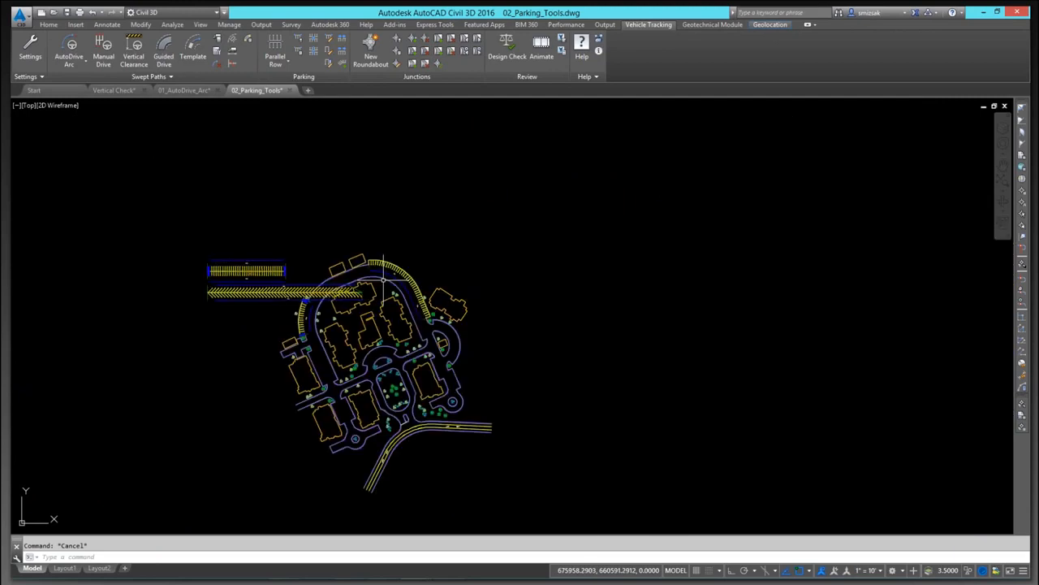
{"action": "scroll", "coordinate": [382, 278], "scroll_direction": "up", "scroll_amount": 2}
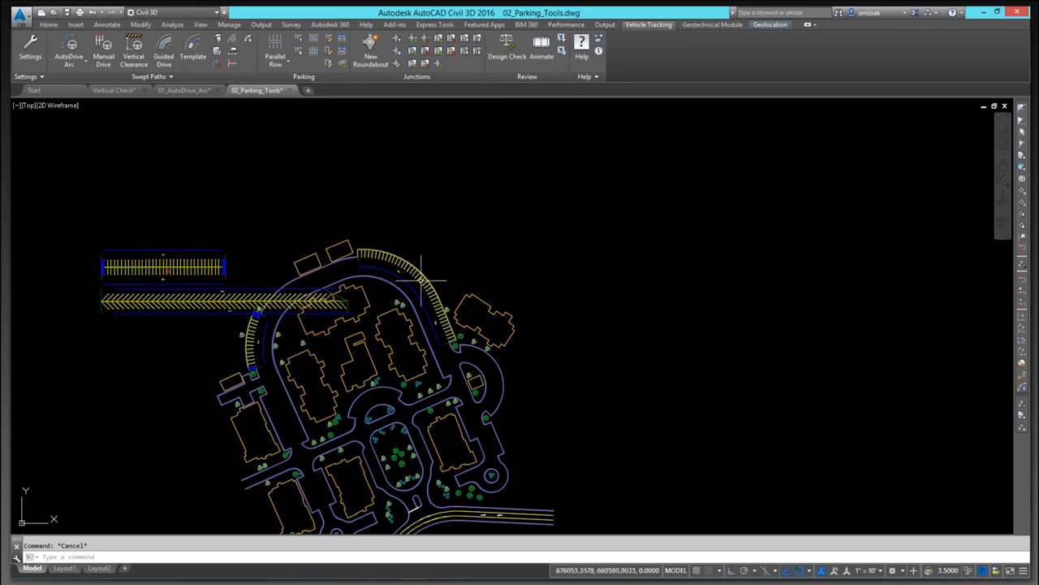
{"action": "scroll", "coordinate": [417, 262], "scroll_direction": "up", "scroll_amount": 2}
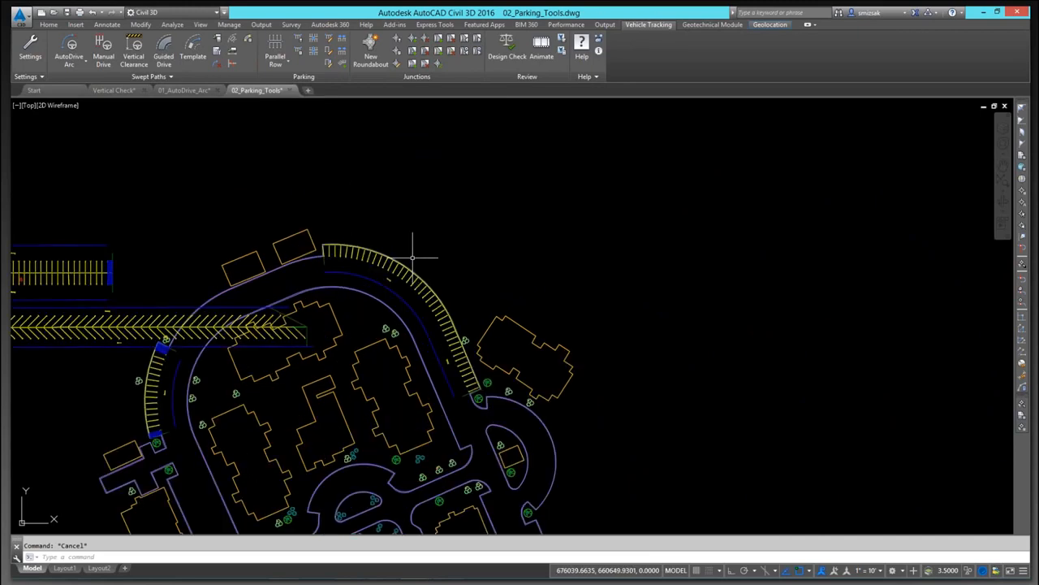
{"action": "scroll", "coordinate": [412, 259], "scroll_direction": "up", "scroll_amount": 6}
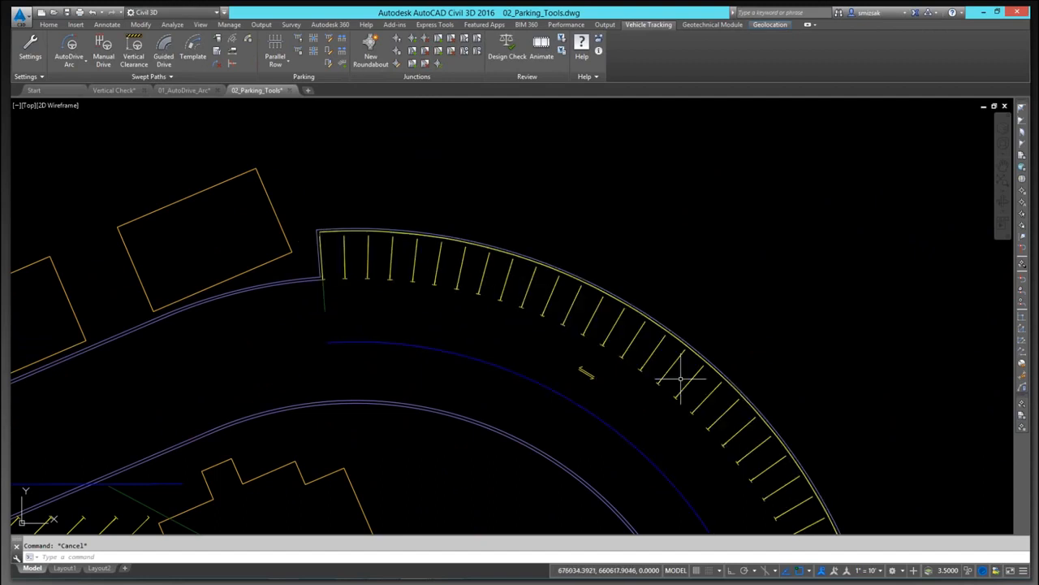
{"action": "middle_click_drag", "start_coordinate": [682, 377], "coordinate": [661, 284]}
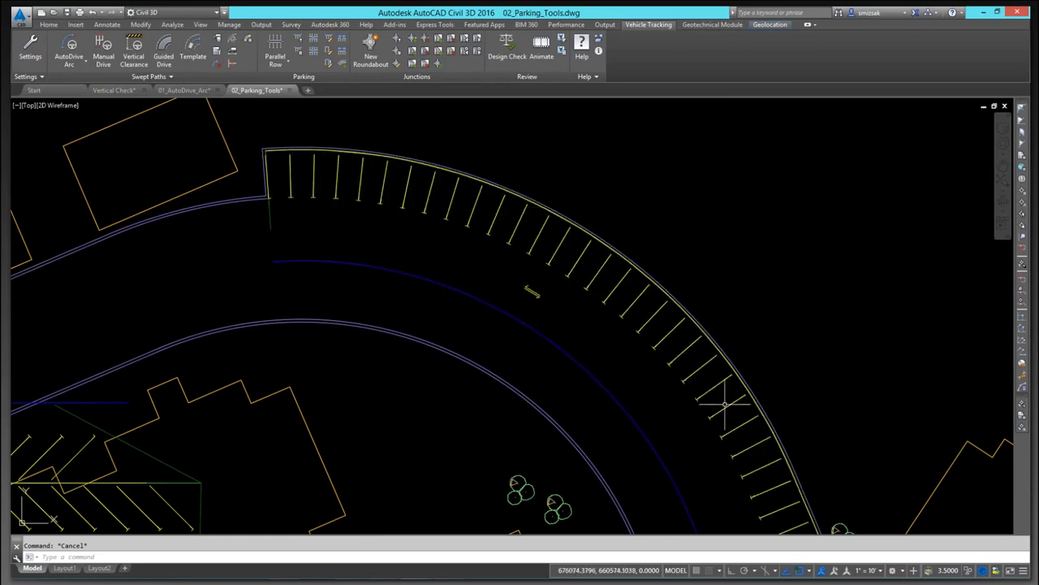
{"action": "scroll", "coordinate": [765, 487], "scroll_direction": "down", "scroll_amount": 2}
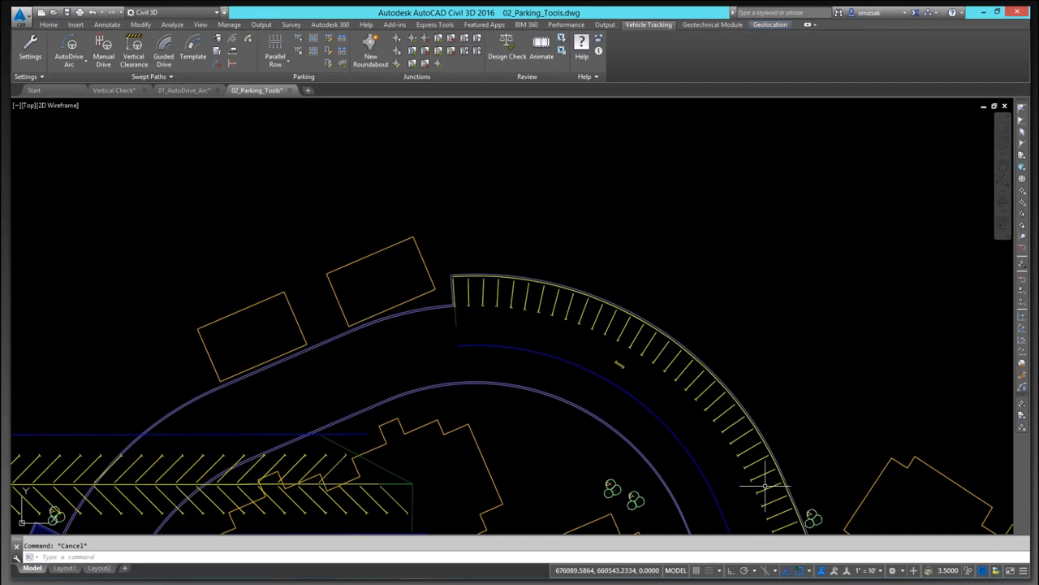
{"action": "middle_click_drag", "start_coordinate": [676, 479], "coordinate": [613, 267]}
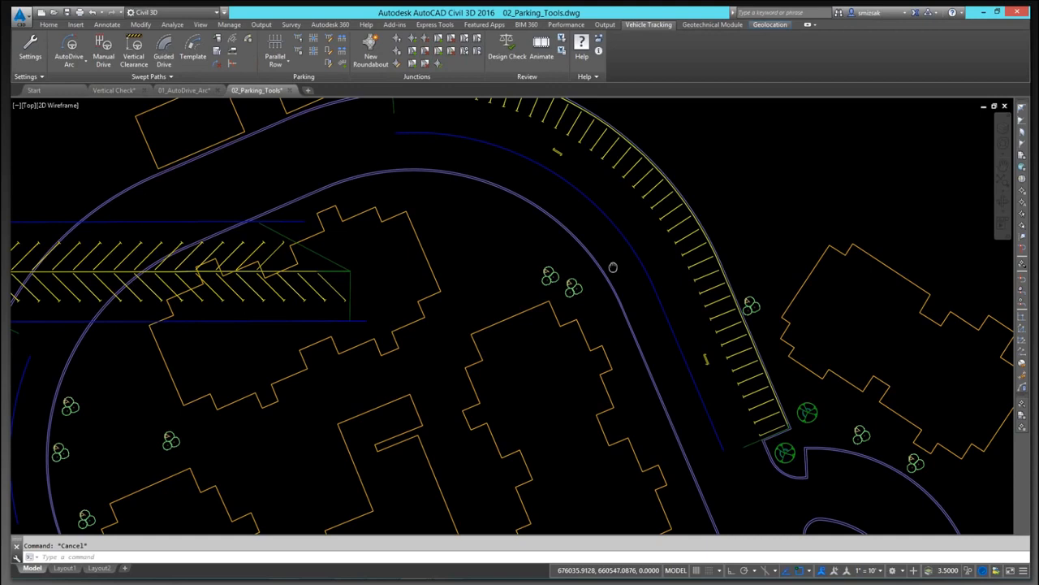
{"action": "middle_click_drag", "start_coordinate": [613, 268], "coordinate": [612, 267]}
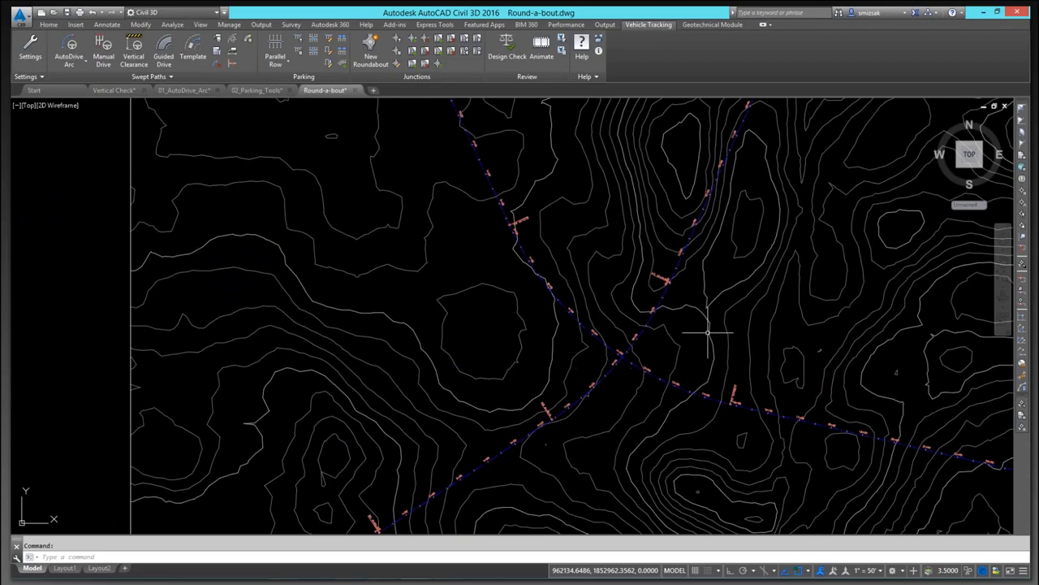
Step: Start a New Roundabout using the FHWA 2010: Rural Double Lane Roundabout standard and make it the default
{"action": "left_click", "coordinate": [370, 47]}
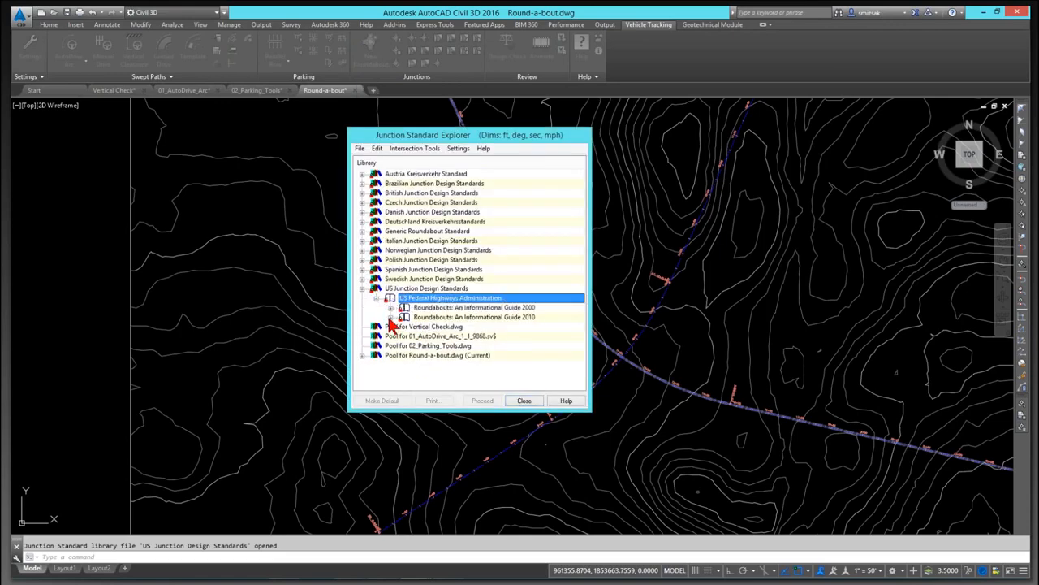
{"action": "left_click", "coordinate": [391, 317]}
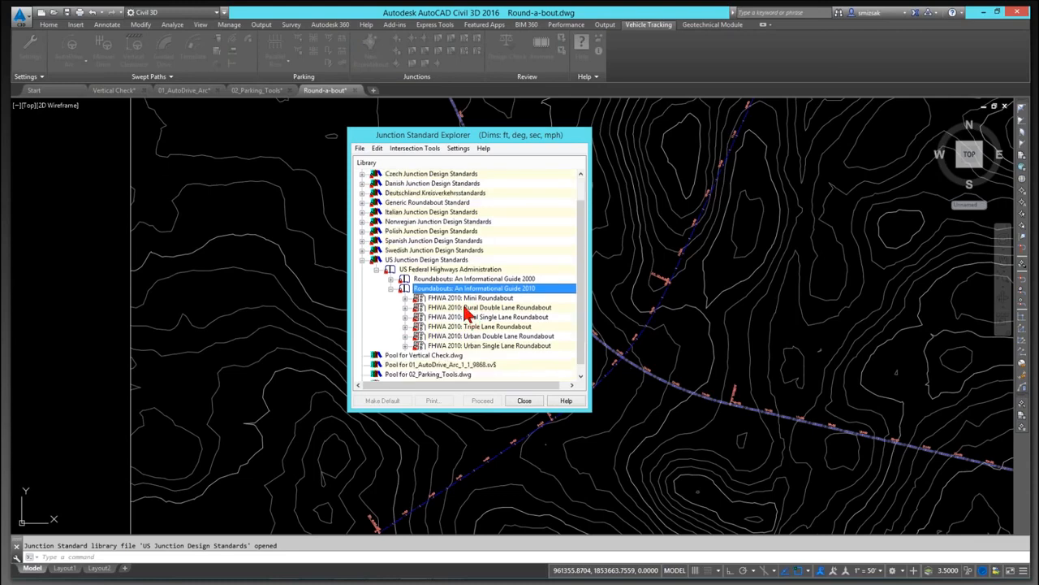
{"action": "left_click", "coordinate": [466, 307]}
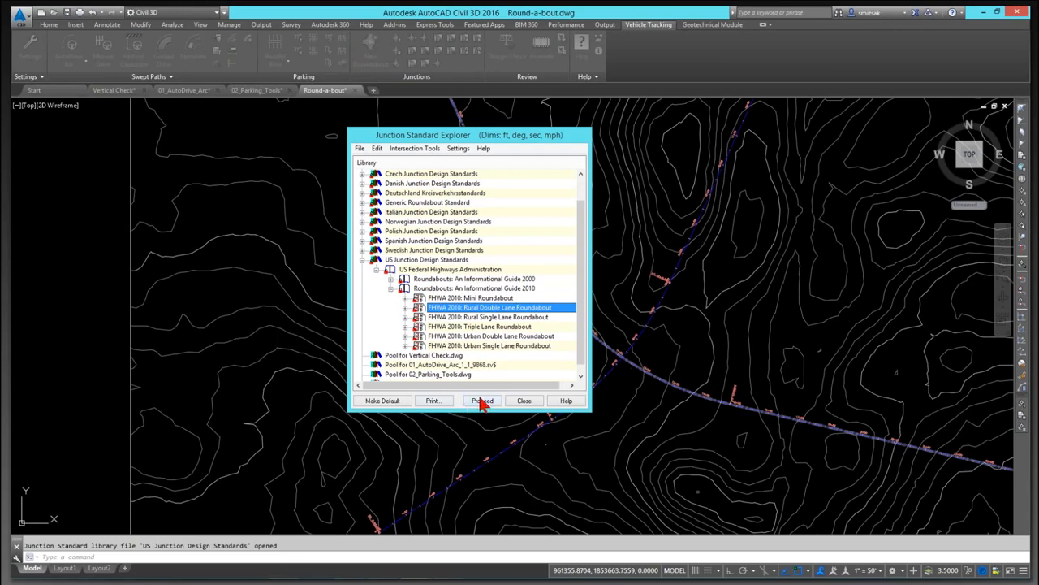
{"action": "left_click", "coordinate": [480, 404]}
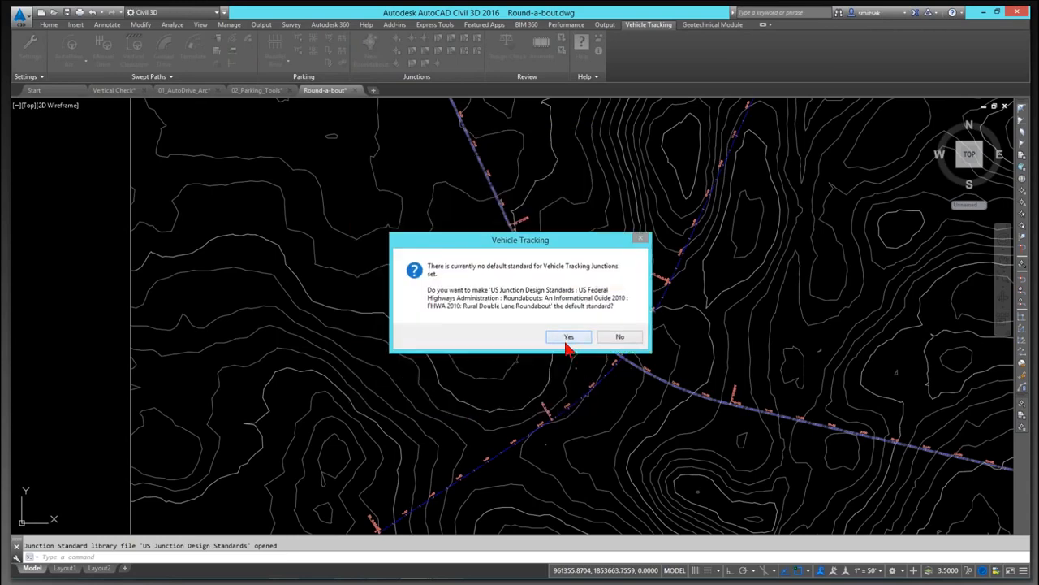
{"action": "left_click", "coordinate": [569, 338]}
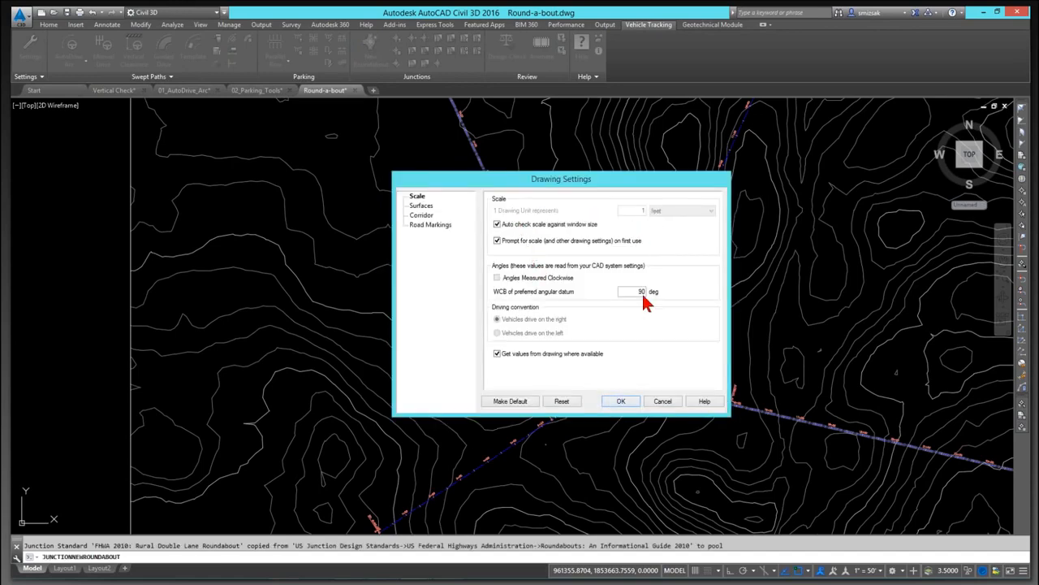
Step: Accept the drawing settings and the new junction's default name and surface options
{"action": "left_click", "coordinate": [615, 400]}
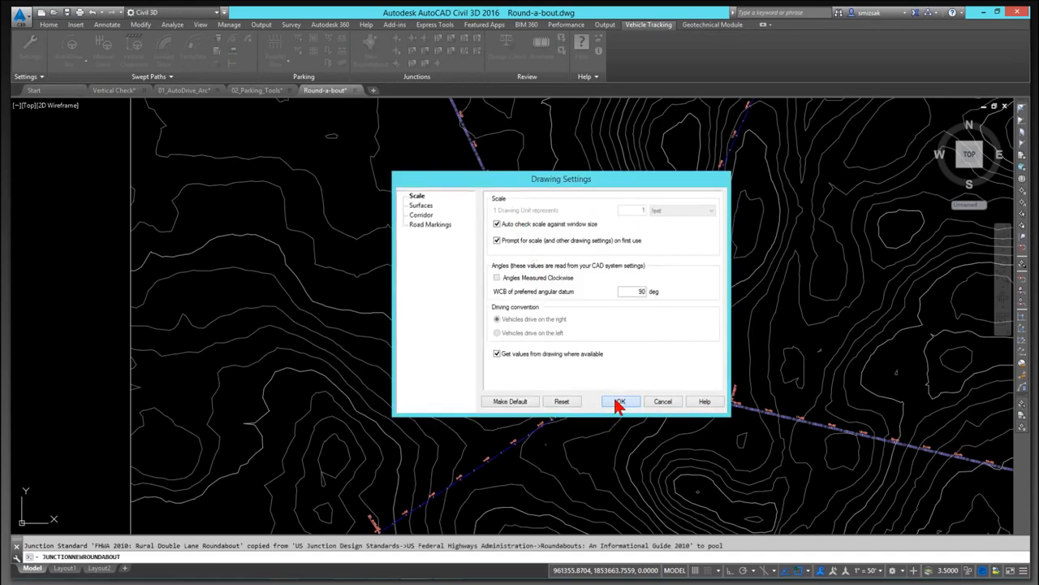
{"action": "mouse_move", "coordinate": [471, 172]}
{"action": "left_mouse_down"}
{"action": "mouse_move", "coordinate": [286, 159]}
{"action": "mouse_move", "coordinate": [167, 114]}
{"action": "left_mouse_up"}
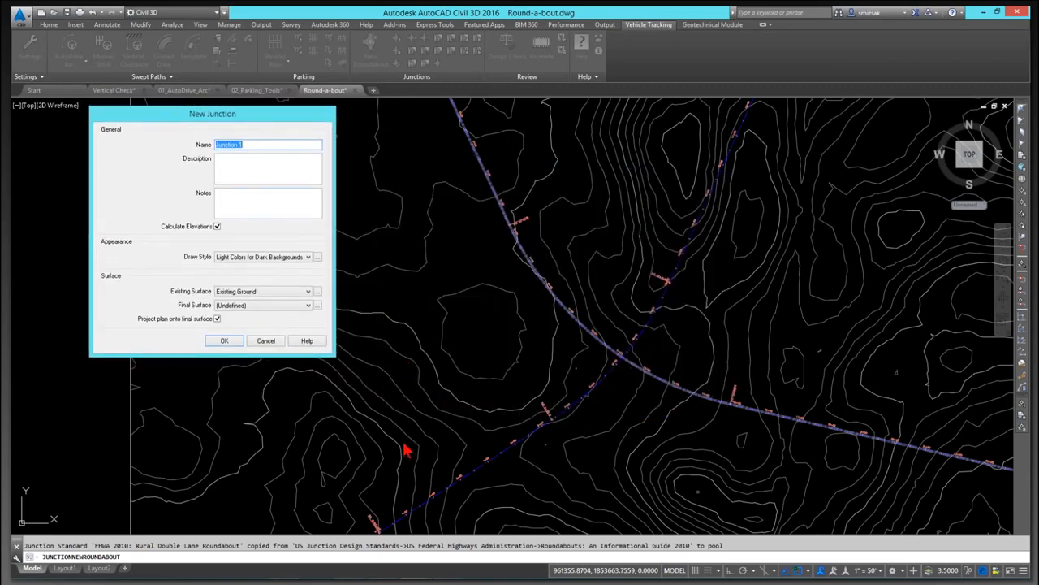
{"action": "left_click", "coordinate": [226, 342]}
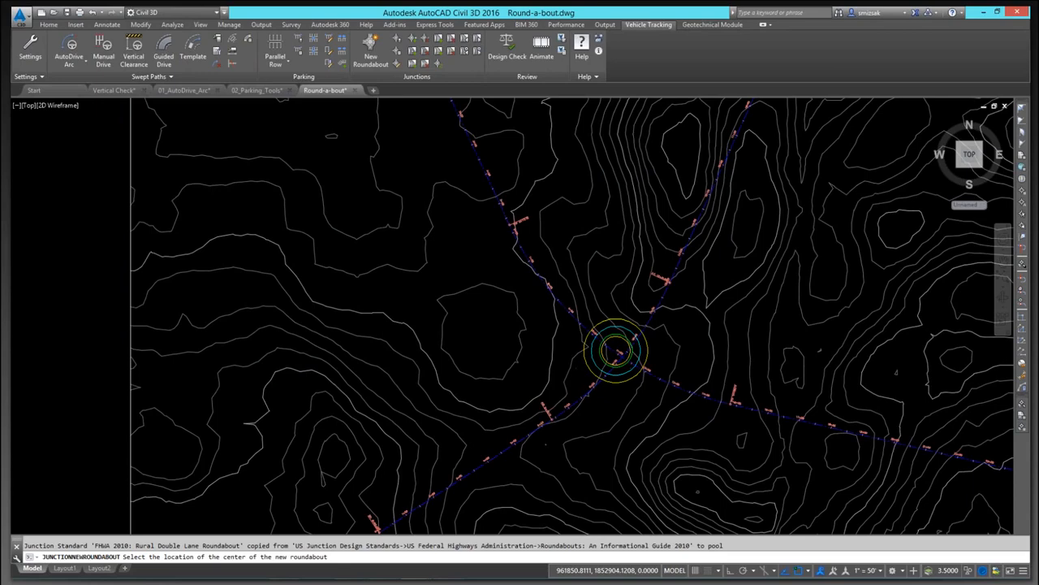
Step: Place the new roundabout's centre at the crossing of the two road alignments
{"action": "scroll", "coordinate": [619, 351], "scroll_direction": "up", "scroll_amount": 2}
{"action": "scroll", "coordinate": [619, 355], "scroll_direction": "up", "scroll_amount": 2}
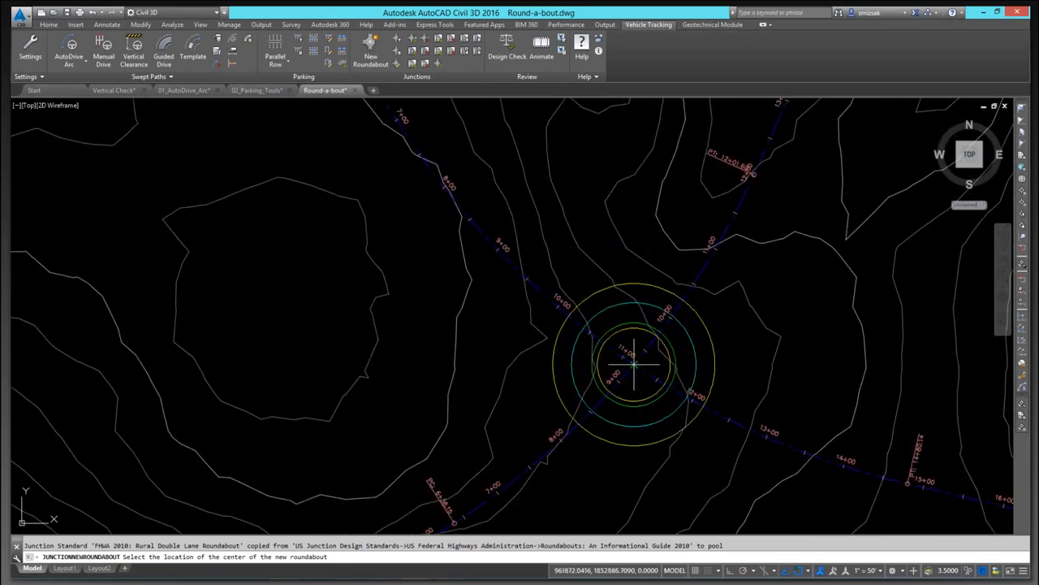
{"action": "left_click", "coordinate": [627, 323]}
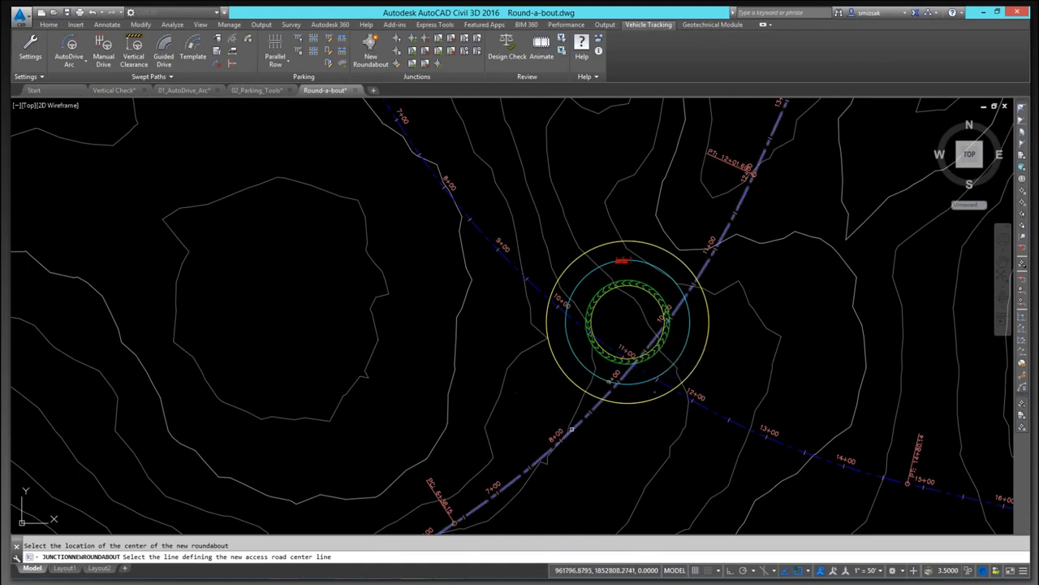
Step: Add an access leg along the southwest alignment, naming it South
{"action": "left_click", "coordinate": [574, 429]}
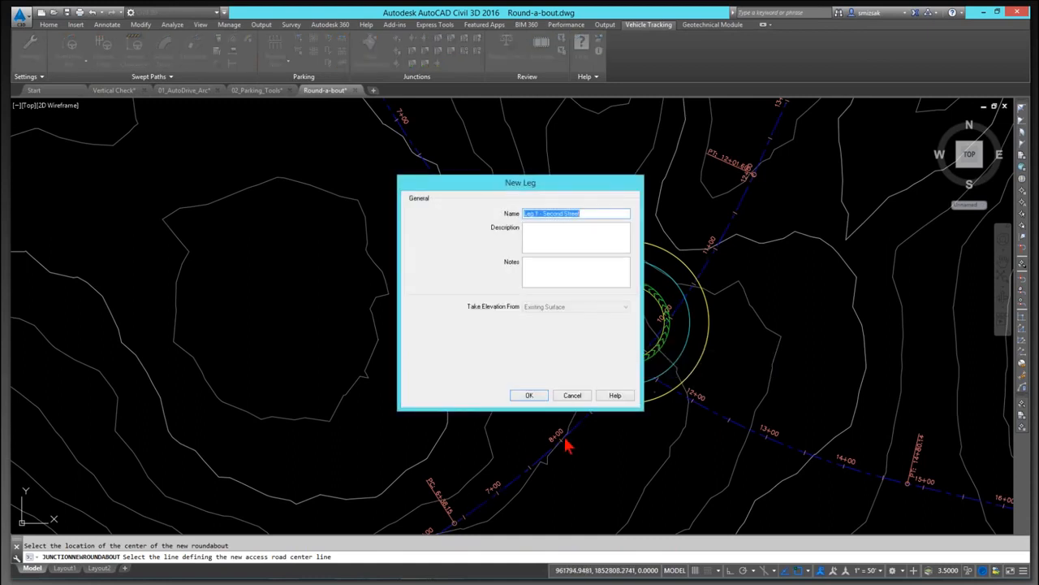
{"action": "type", "text": "No"}
{"action": "left_click", "coordinate": [526, 394]}
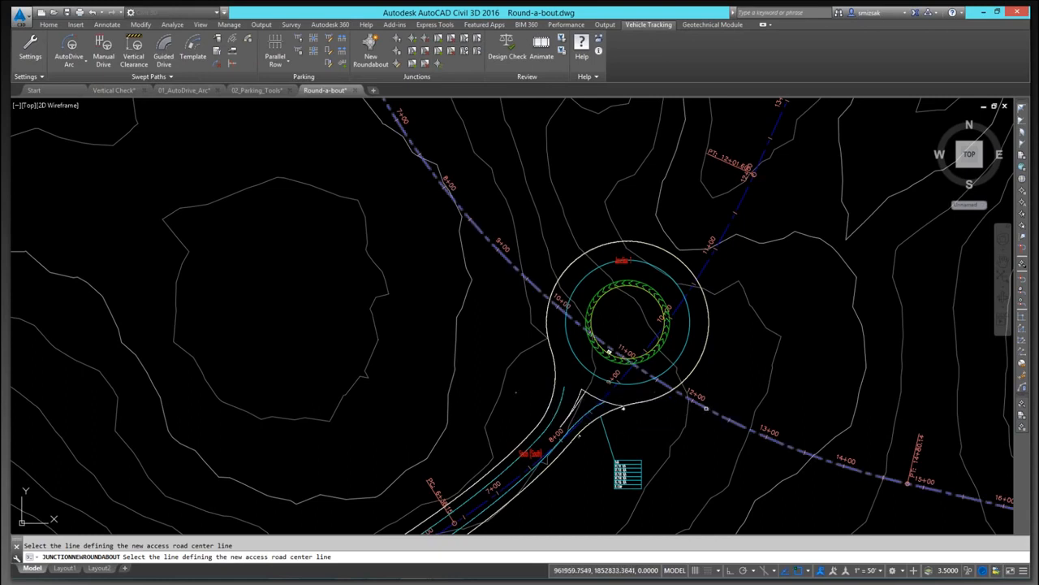
Step: Add an access leg along the southeast alignment, naming it East
{"action": "left_click", "coordinate": [706, 409]}
{"action": "type", "text": "E"}
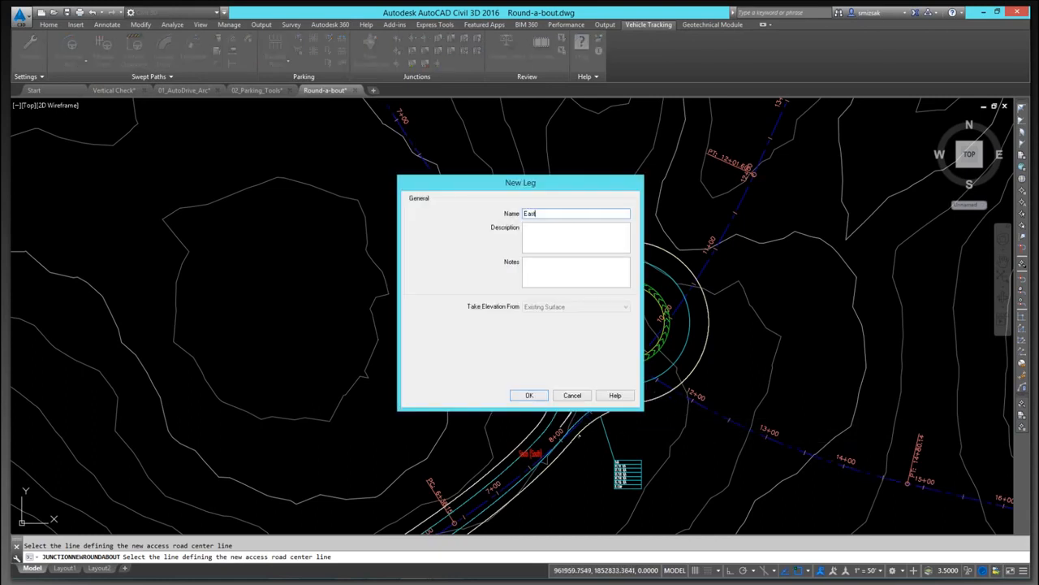
{"action": "type", "text": "ast"}
{"action": "left_click", "coordinate": [529, 395]}
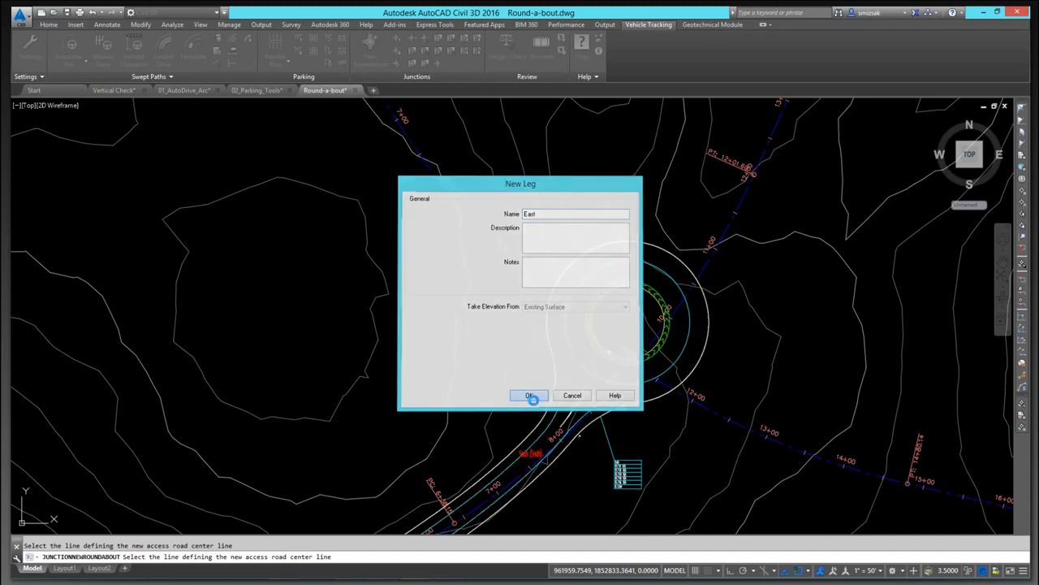
Step: Add an access leg along the northeast alignment, naming it North
{"action": "left_click", "coordinate": [702, 271]}
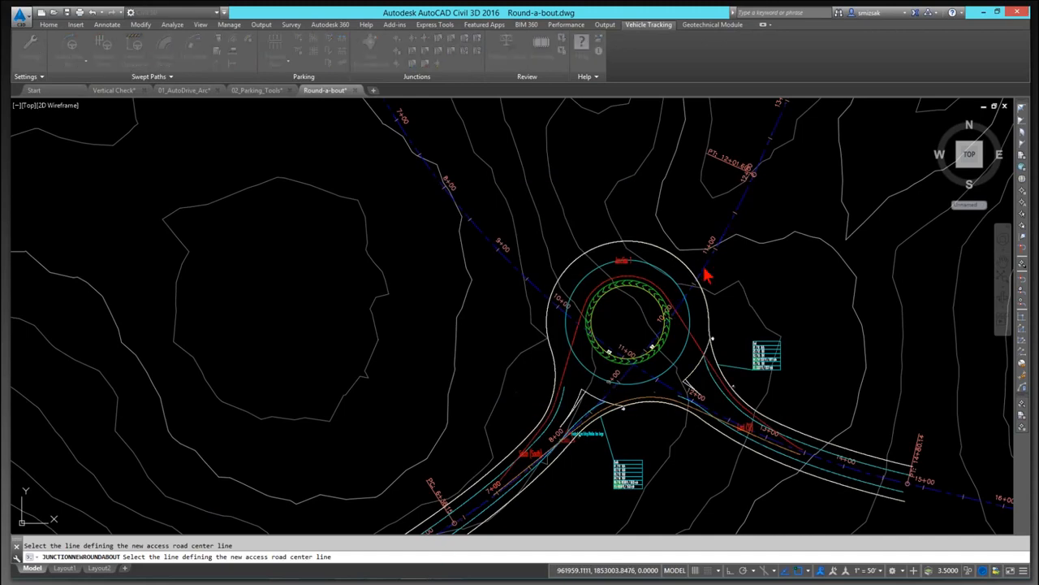
{"action": "type", "text": "North"}
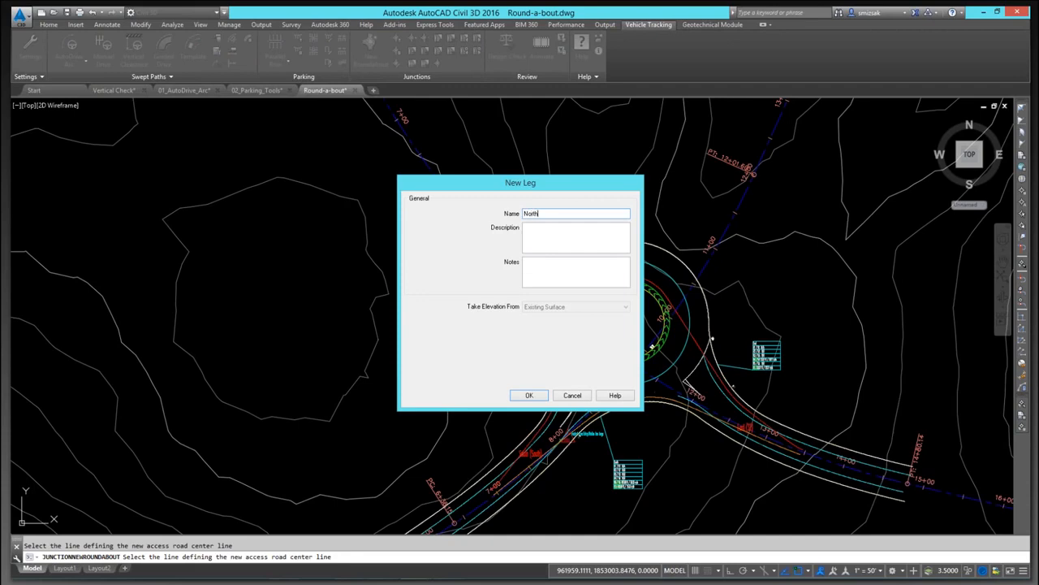
{"action": "key", "text": "Return"}
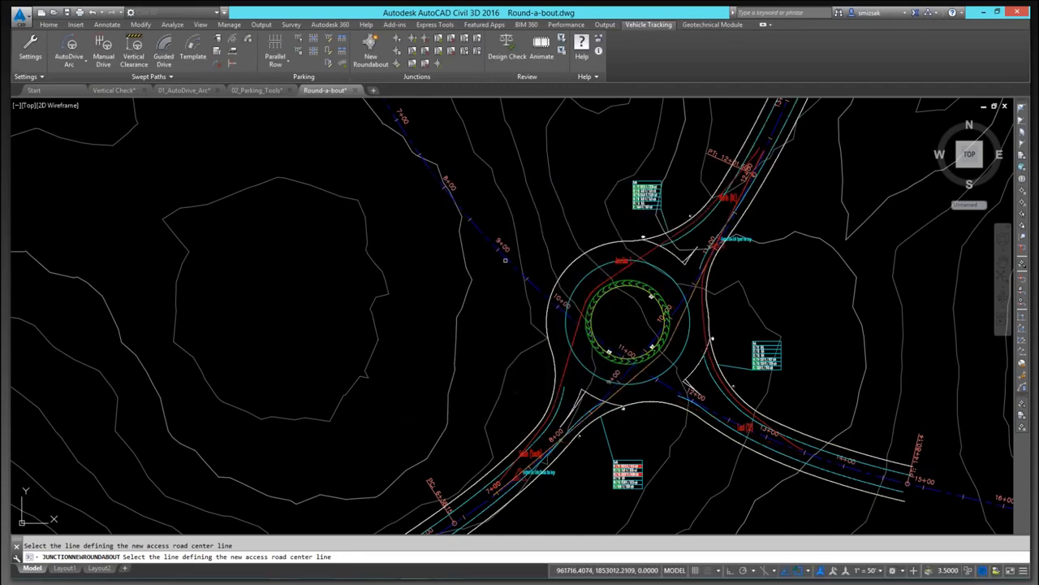
Step: Add an access leg along the northwest alignment named West and finish the roundabout command
{"action": "type", "text": "Wes"}
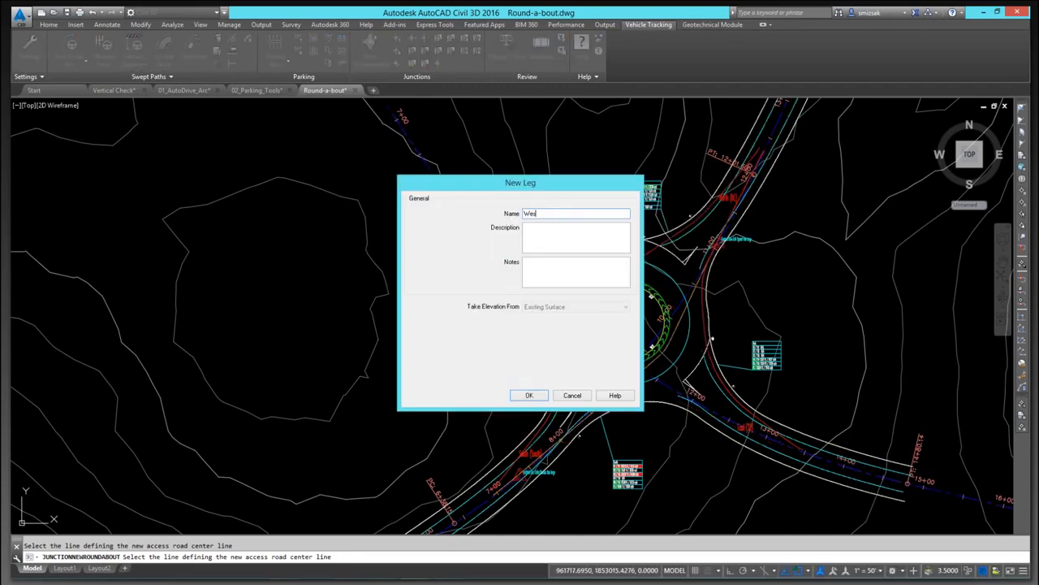
{"action": "type", "text": "t"}
{"action": "key", "text": "Return"}
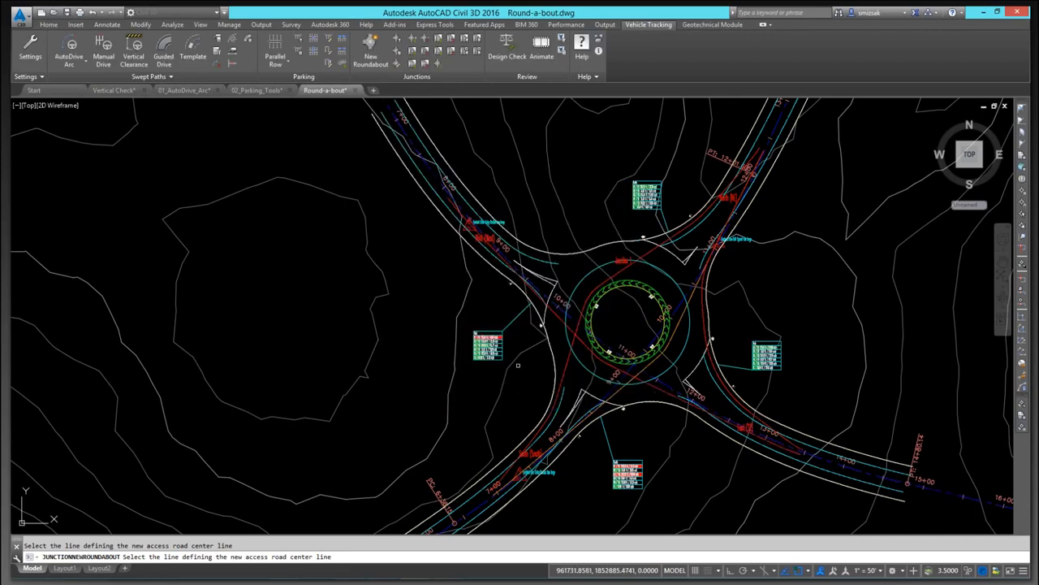
{"action": "key", "text": "Escape"}
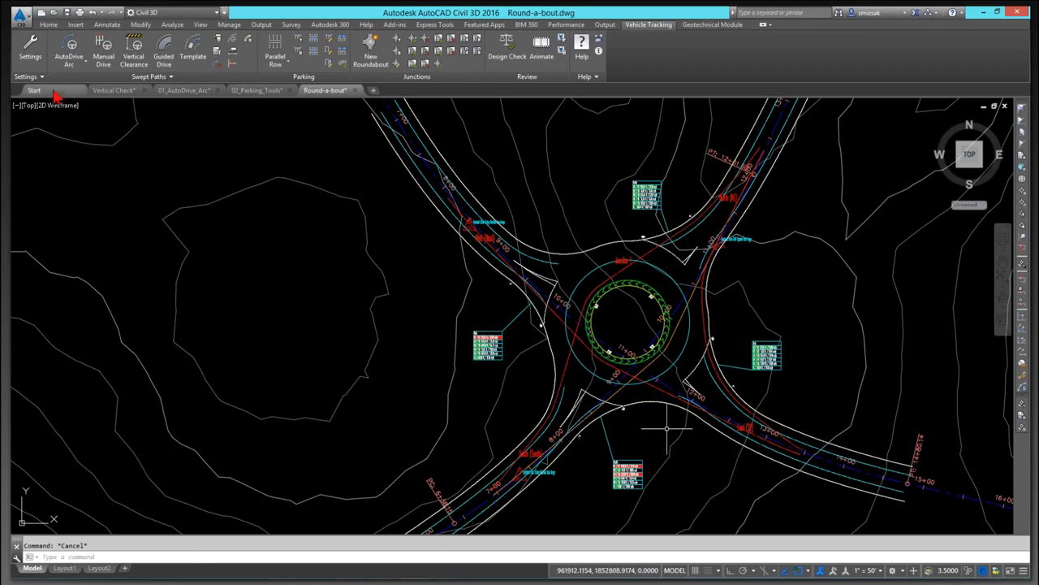
Step: Enable Create Alignments in the junction corridor drawing settings and regenerate the drawing
{"action": "left_click", "coordinate": [33, 76]}
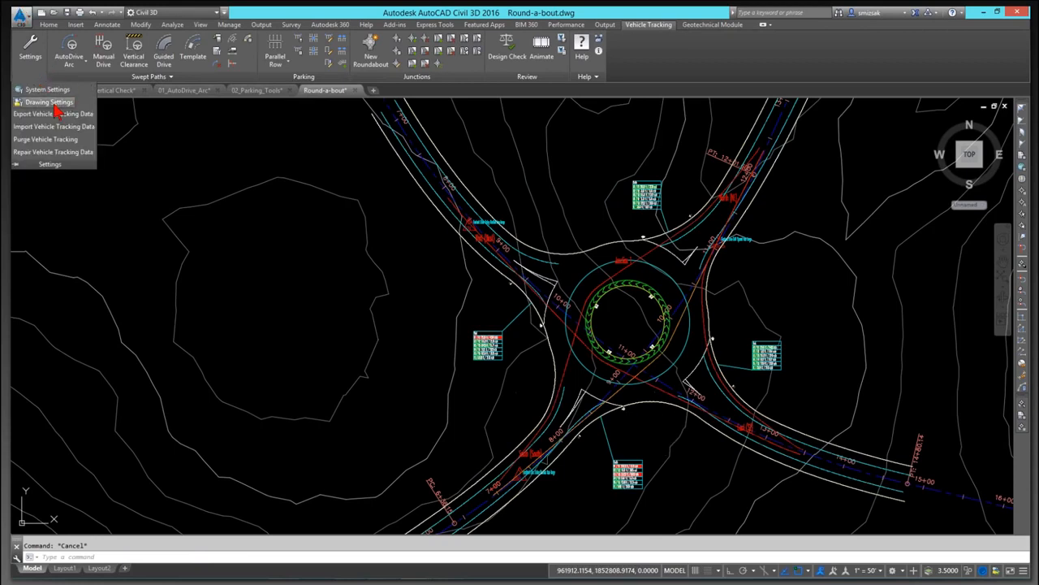
{"action": "left_click", "coordinate": [49, 102]}
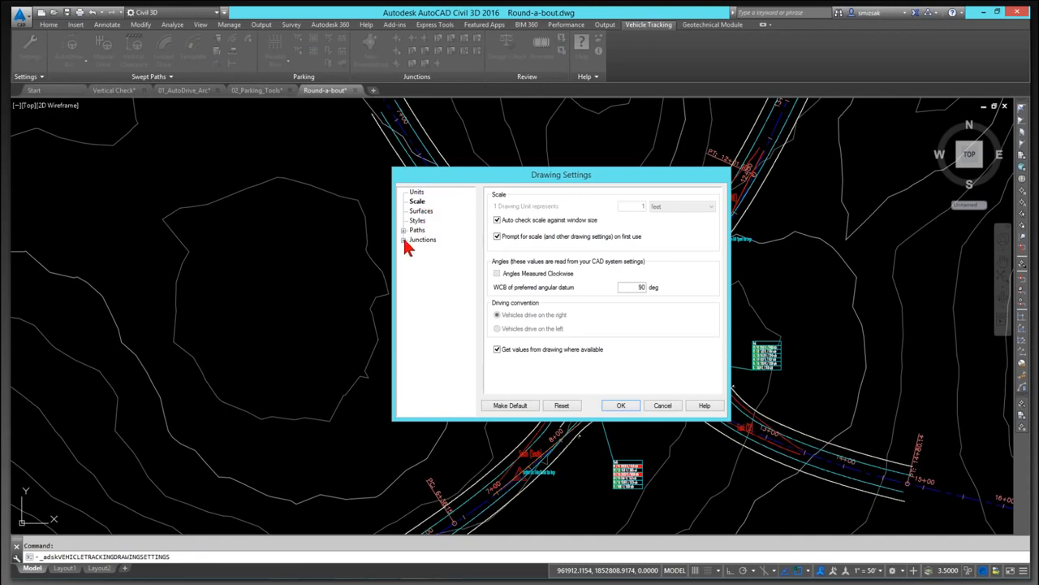
{"action": "left_click", "coordinate": [403, 239]}
{"action": "left_click", "coordinate": [432, 249]}
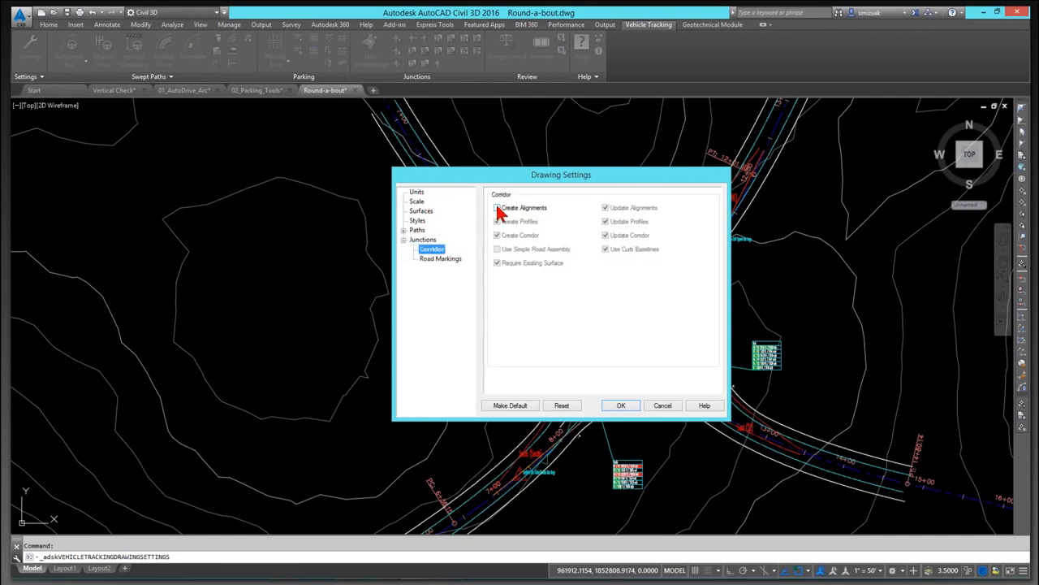
{"action": "left_click", "coordinate": [498, 207]}
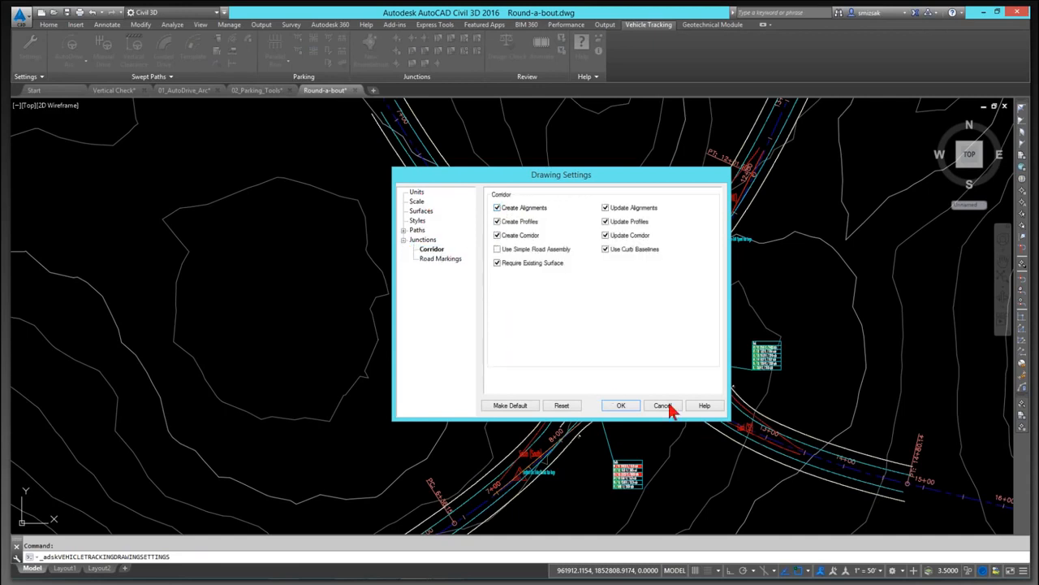
{"action": "left_click", "coordinate": [622, 406]}
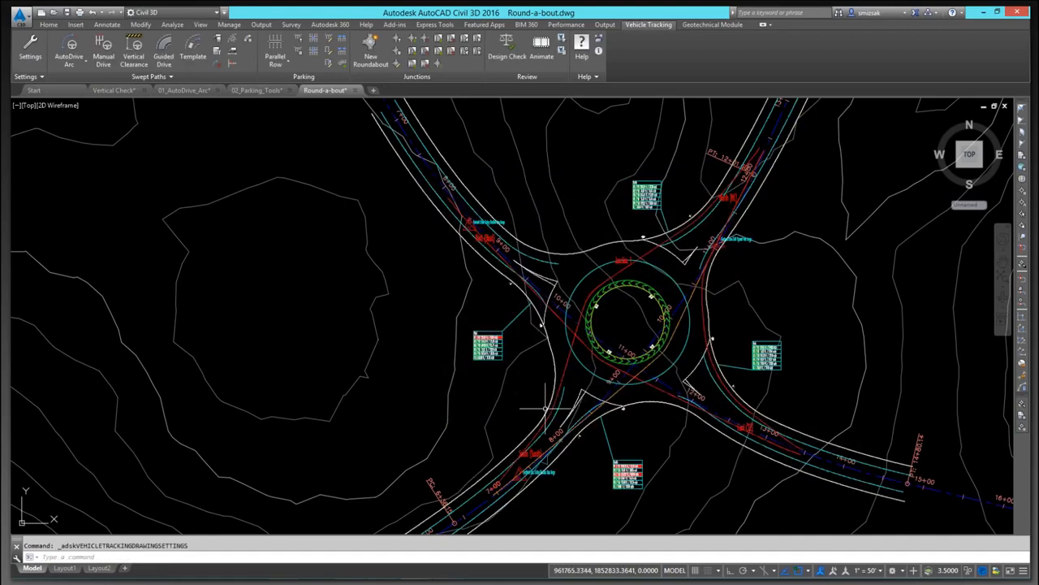
{"action": "type", "text": "rea"}
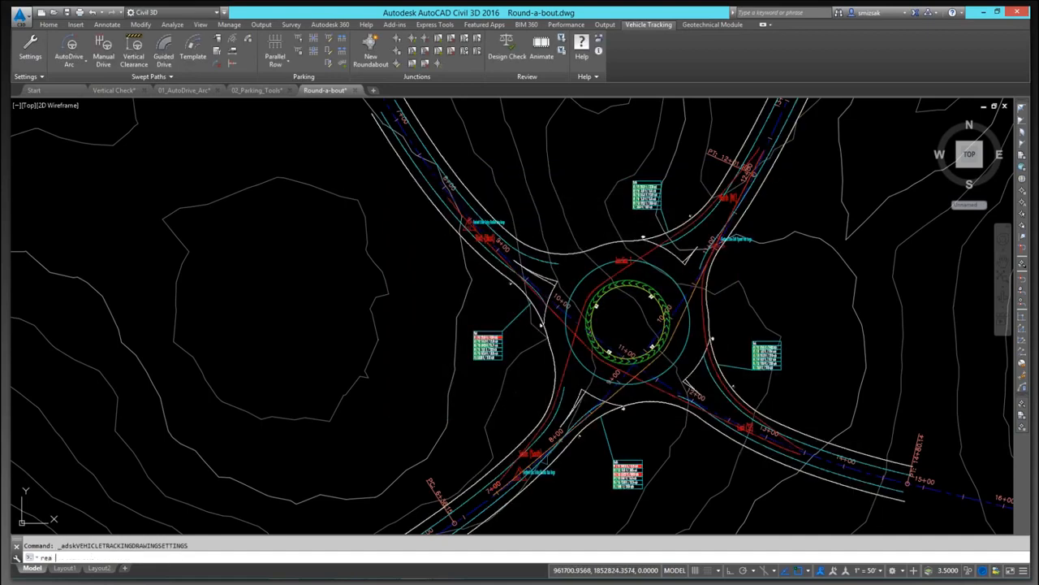
{"action": "key", "text": "Return"}
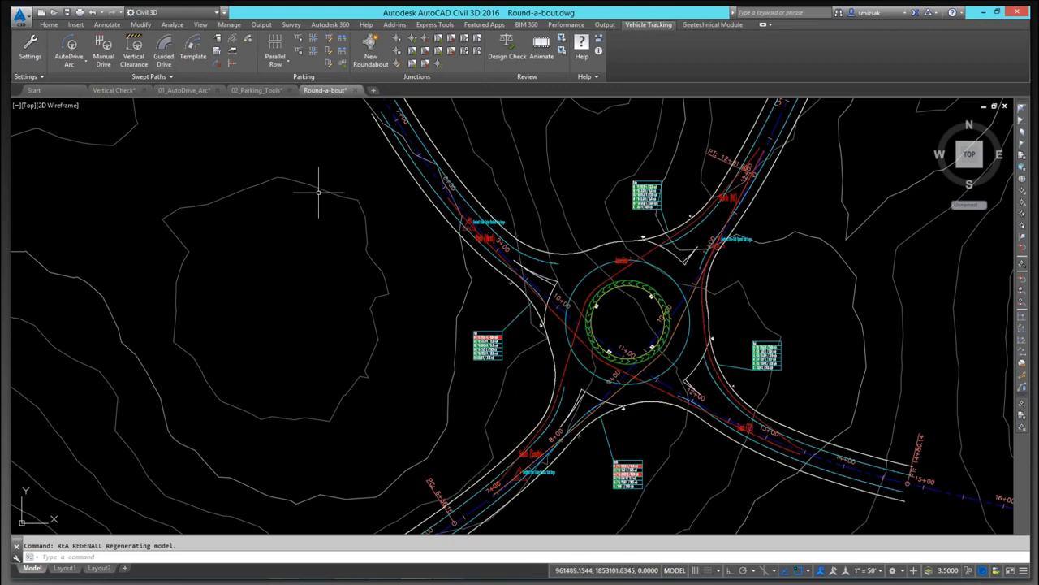
Step: Try to delete the West approach road from the roundabout
{"action": "left_click", "coordinate": [419, 167]}
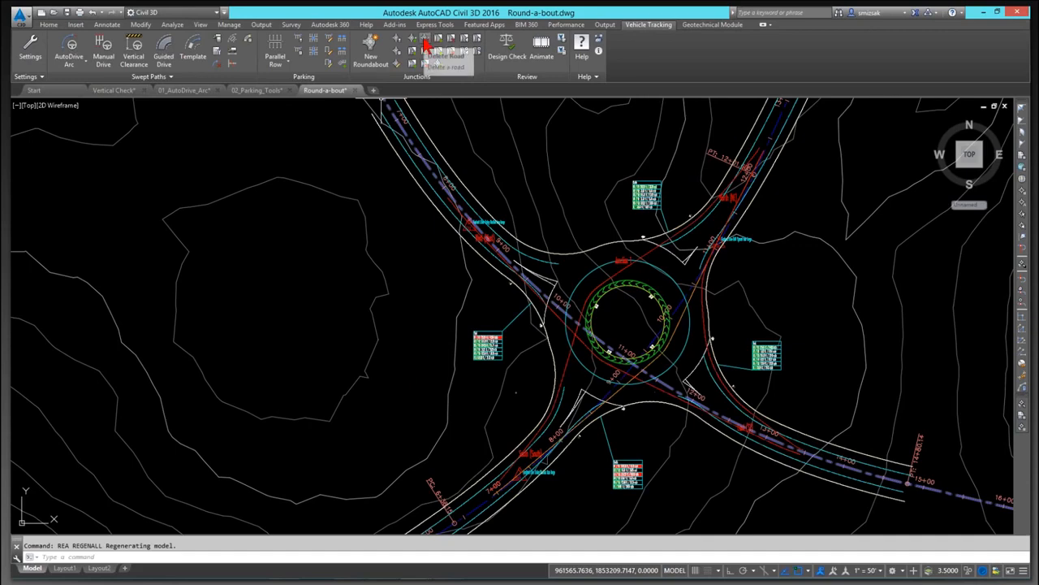
{"action": "left_click", "coordinate": [425, 50]}
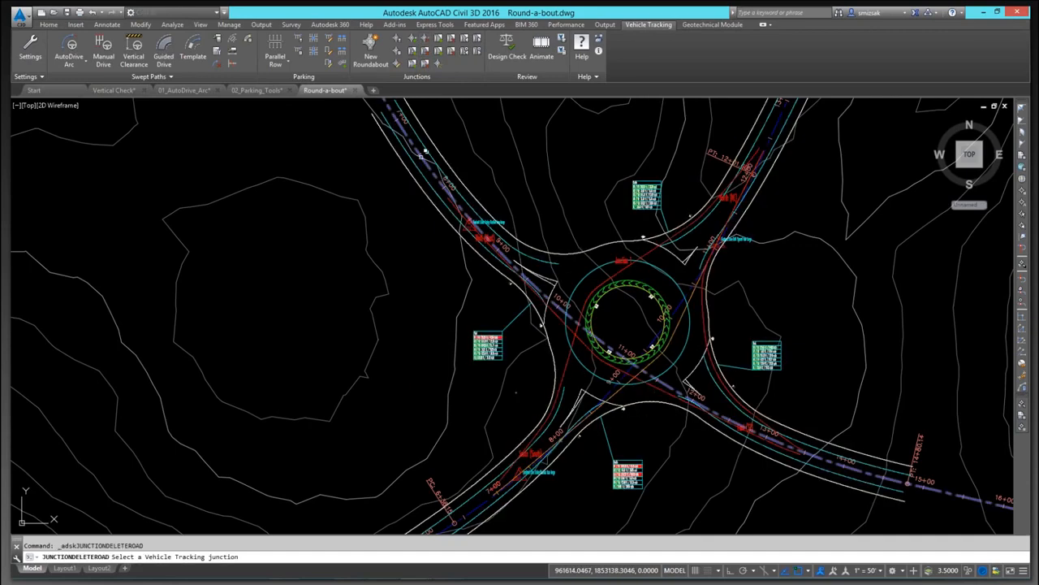
{"action": "left_click", "coordinate": [418, 168]}
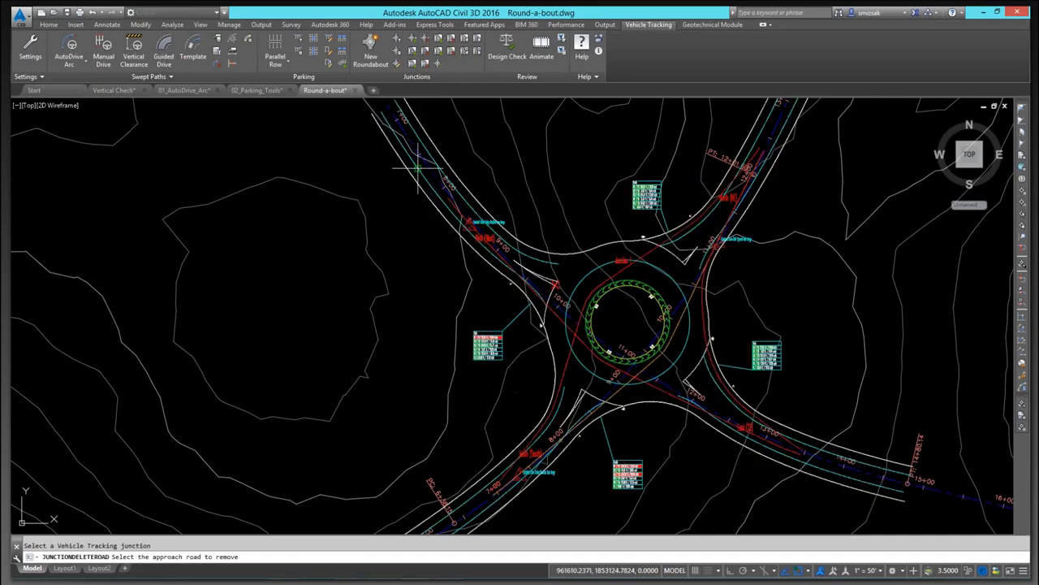
{"action": "left_click", "coordinate": [419, 168]}
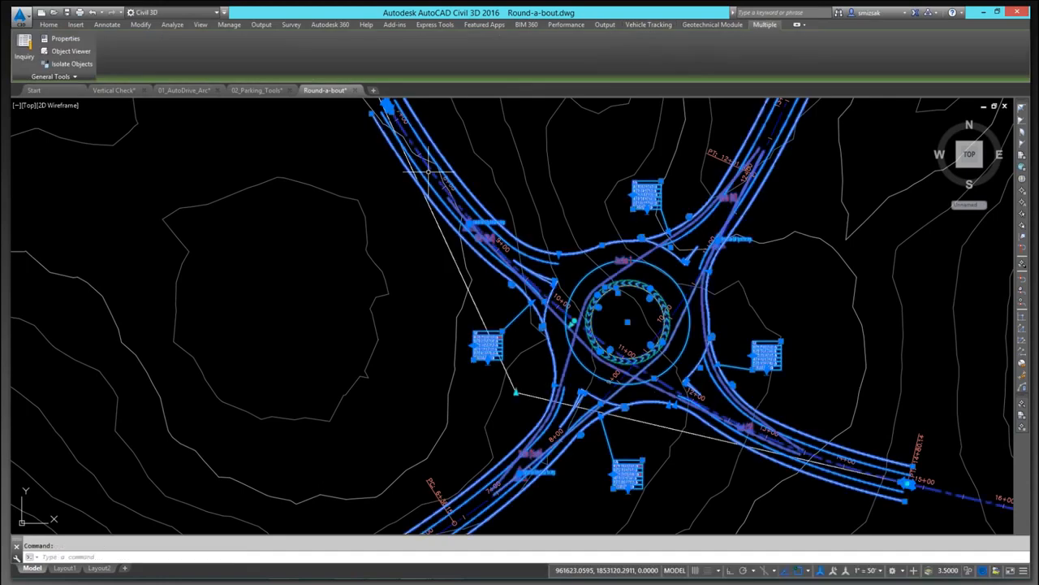
{"action": "key", "text": "Escape"}
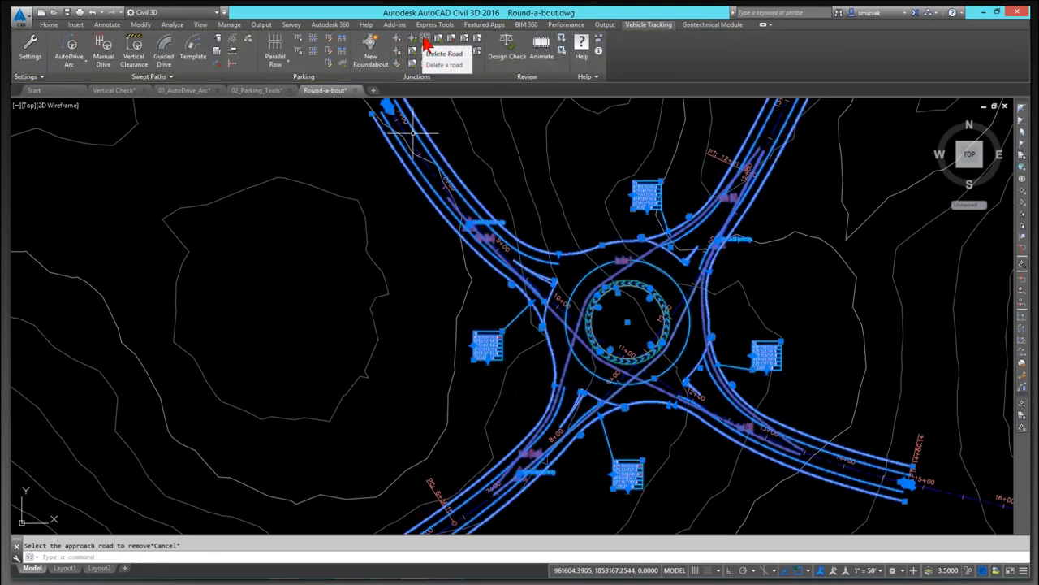
Step: Delete the South, East and North approach roads from the roundabout
{"action": "left_click", "coordinate": [424, 45]}
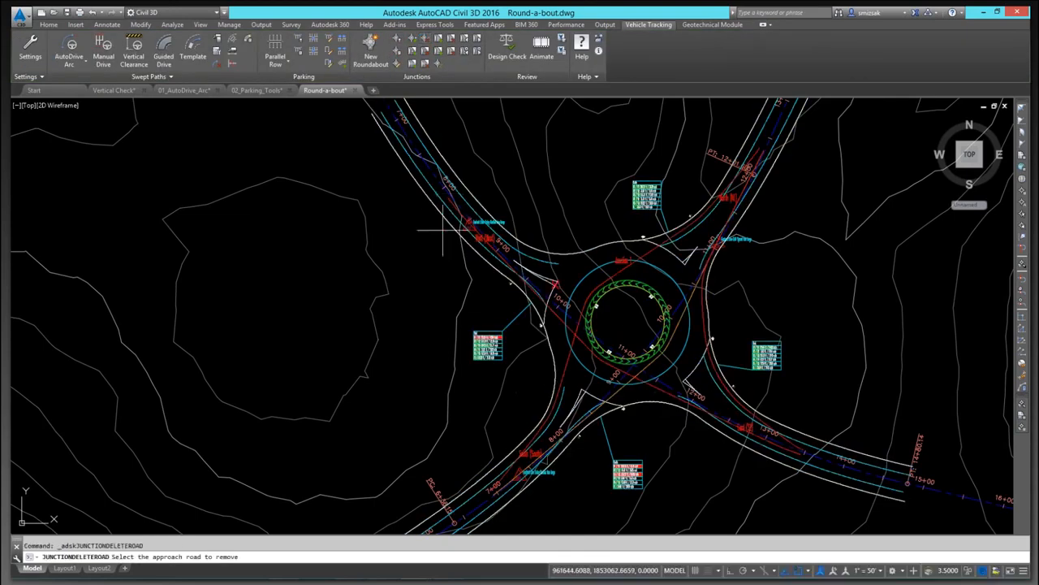
{"action": "left_click", "coordinate": [583, 395]}
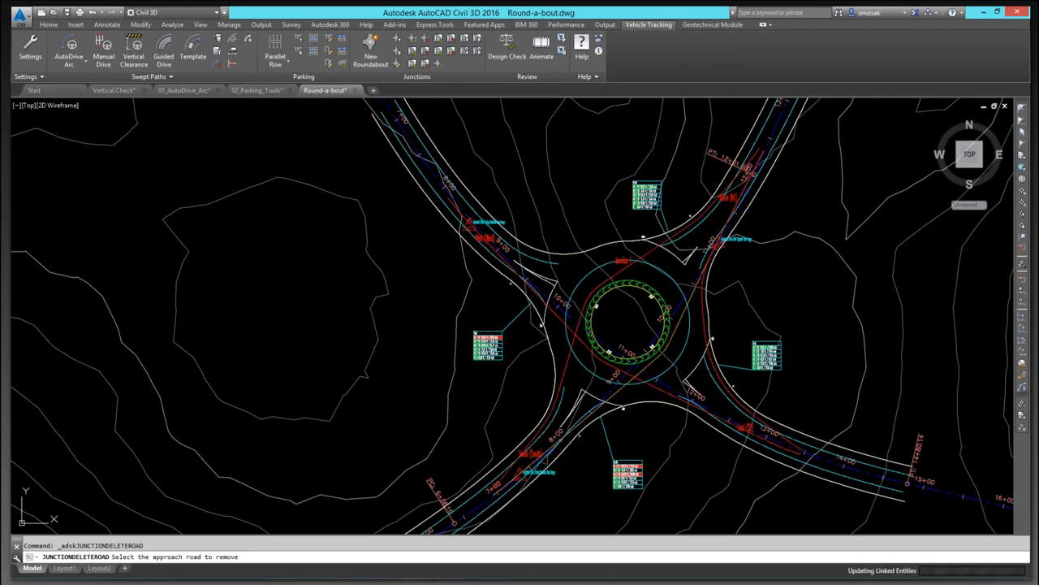
{"action": "left_click", "coordinate": [686, 378]}
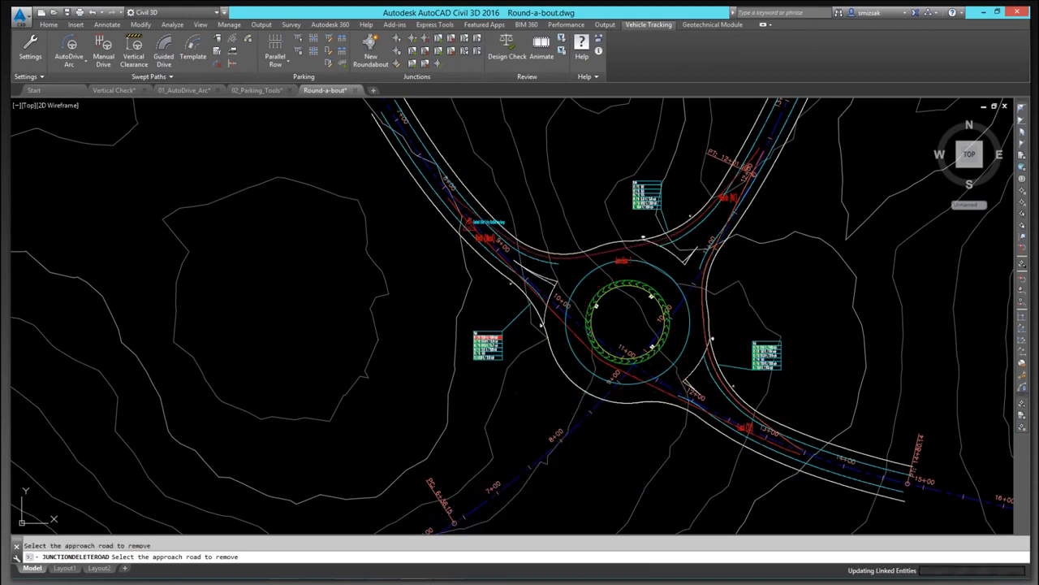
{"action": "left_click", "coordinate": [681, 260]}
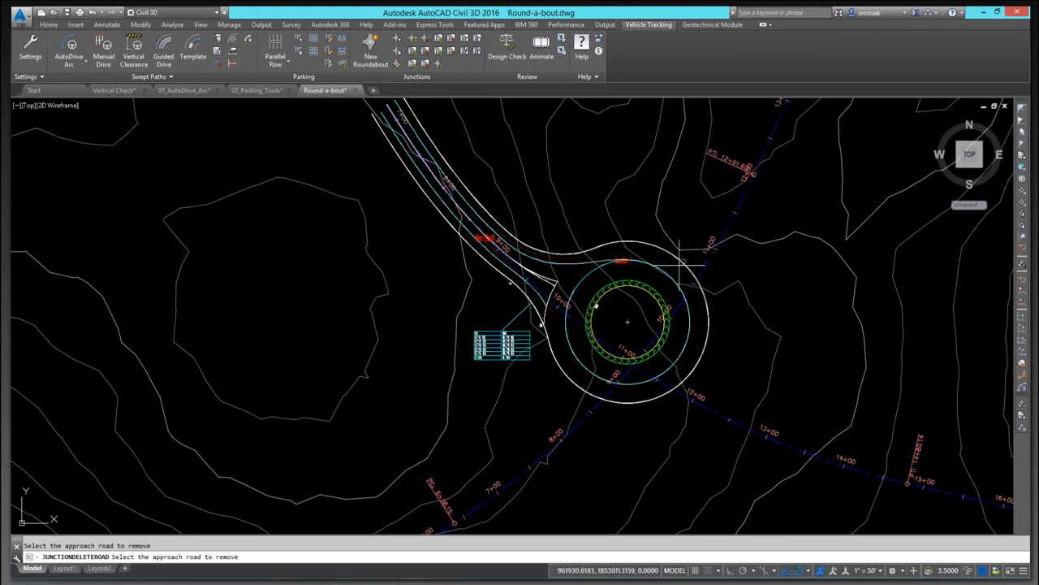
Step: Add new access roads along the southeast and southwest alignments, accepting the default leg names
{"action": "left_click", "coordinate": [413, 44]}
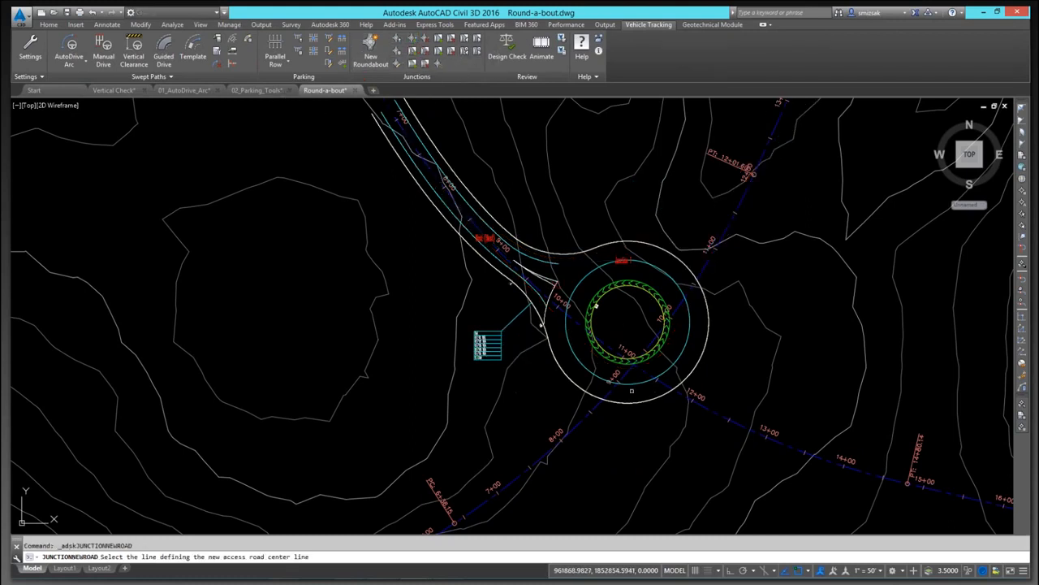
{"action": "left_click", "coordinate": [699, 404]}
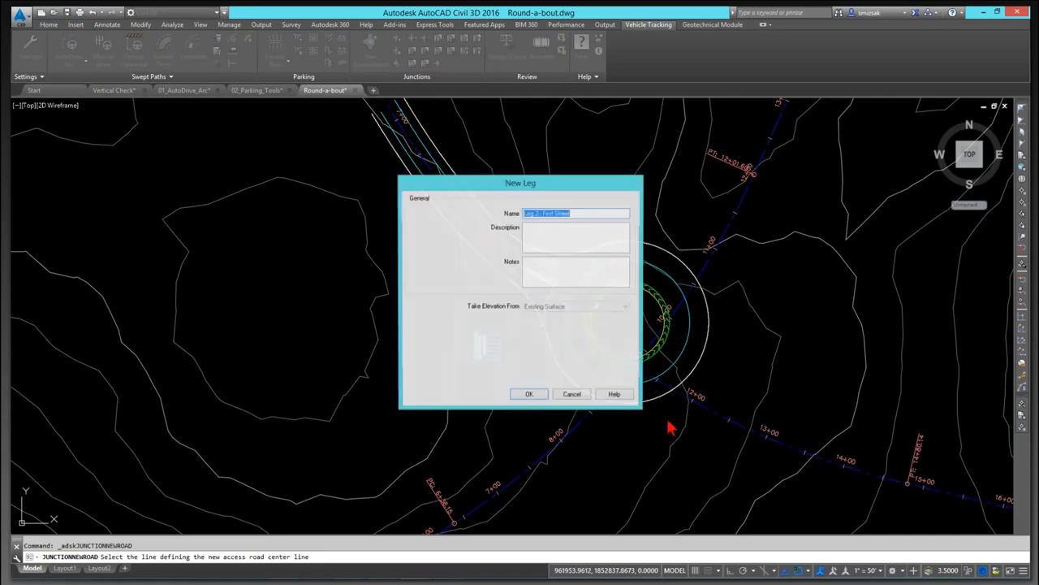
{"action": "left_click", "coordinate": [529, 395]}
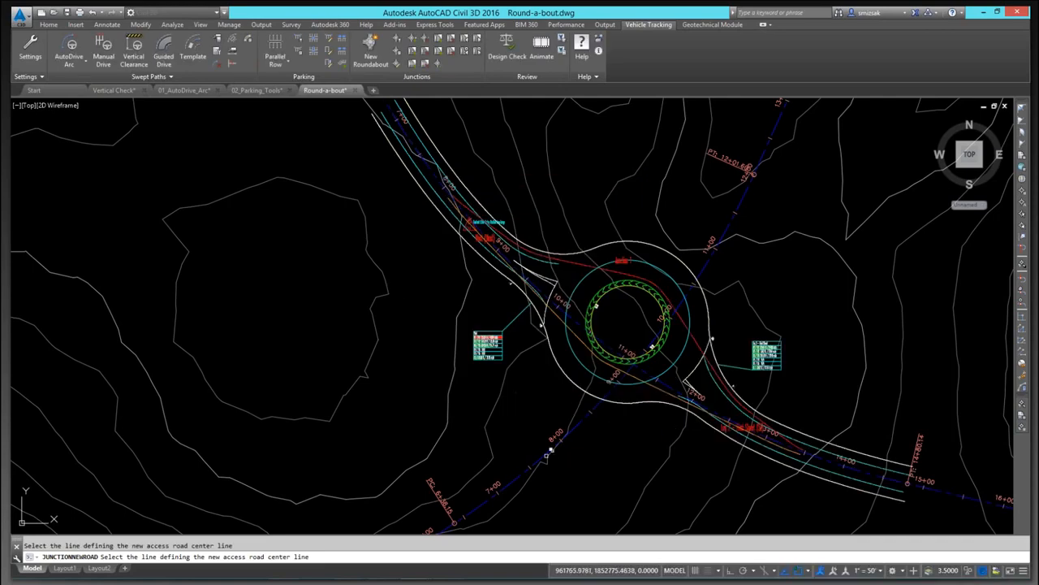
{"action": "left_click", "coordinate": [545, 464]}
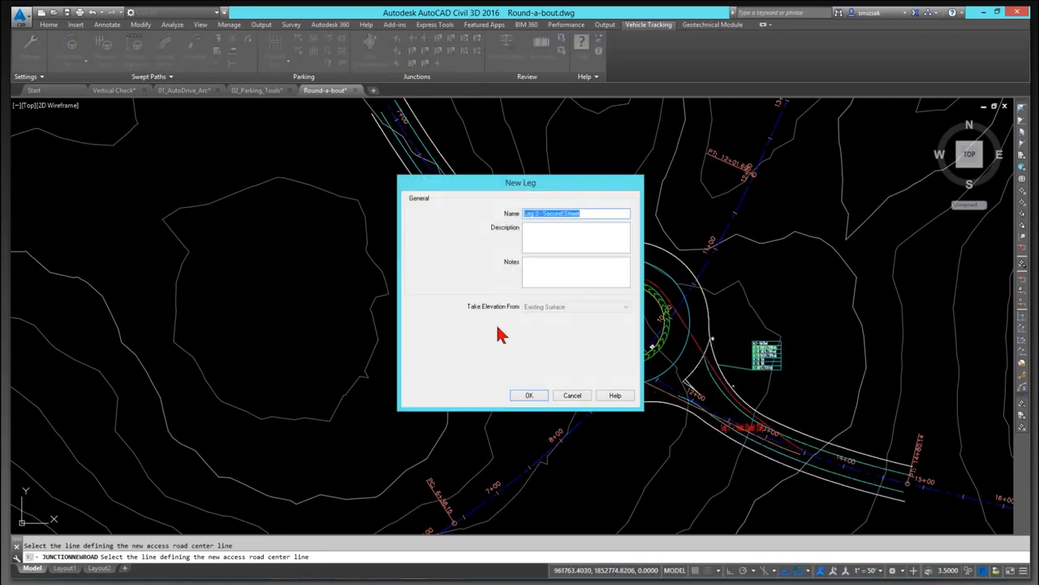
{"action": "left_click", "coordinate": [533, 398]}
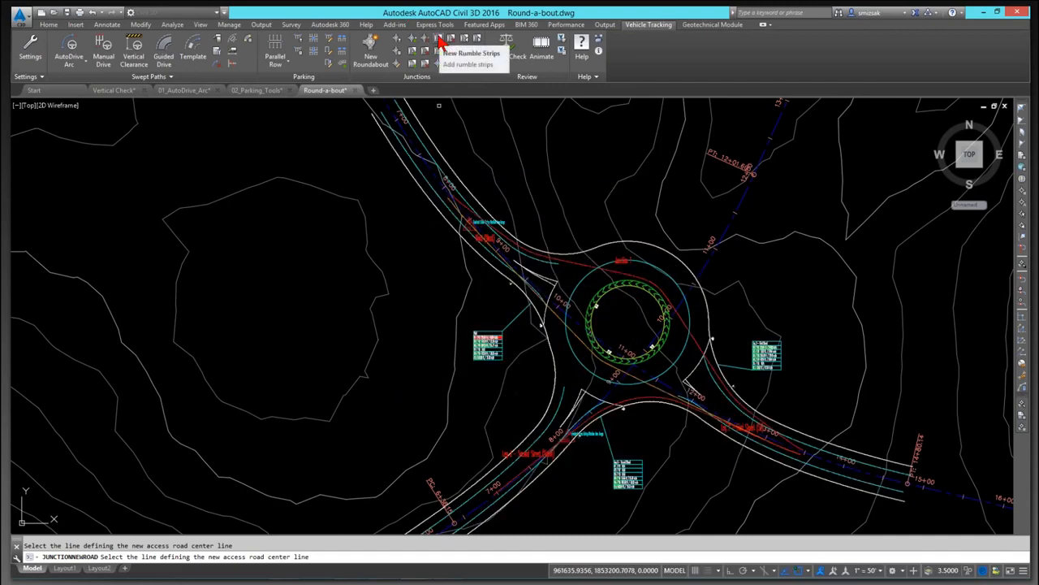
Step: Add rumble strips on the southwest, southeast and West approach legs of the roundabout
{"action": "left_click", "coordinate": [439, 42]}
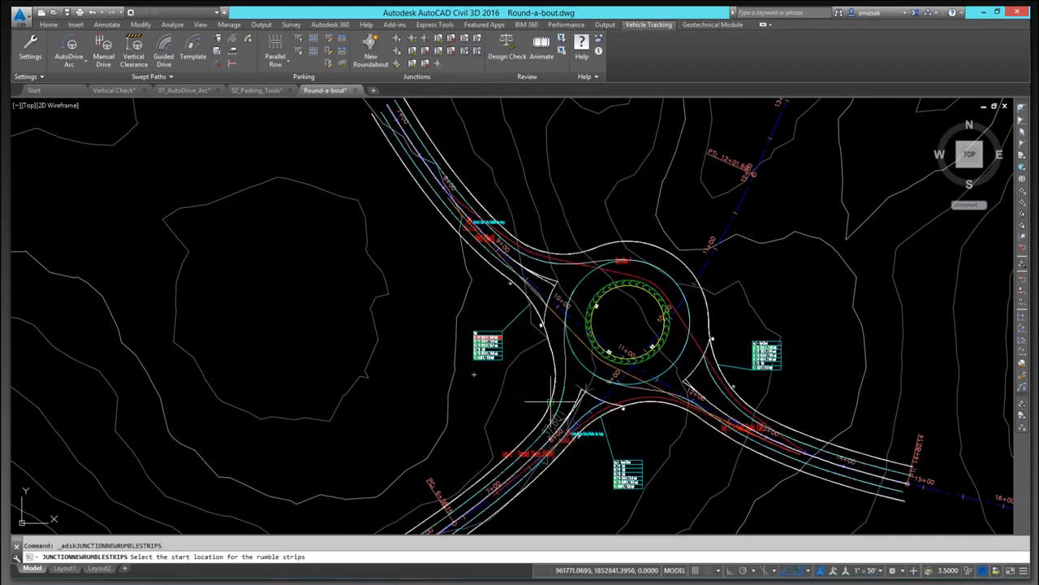
{"action": "left_click", "coordinate": [557, 445]}
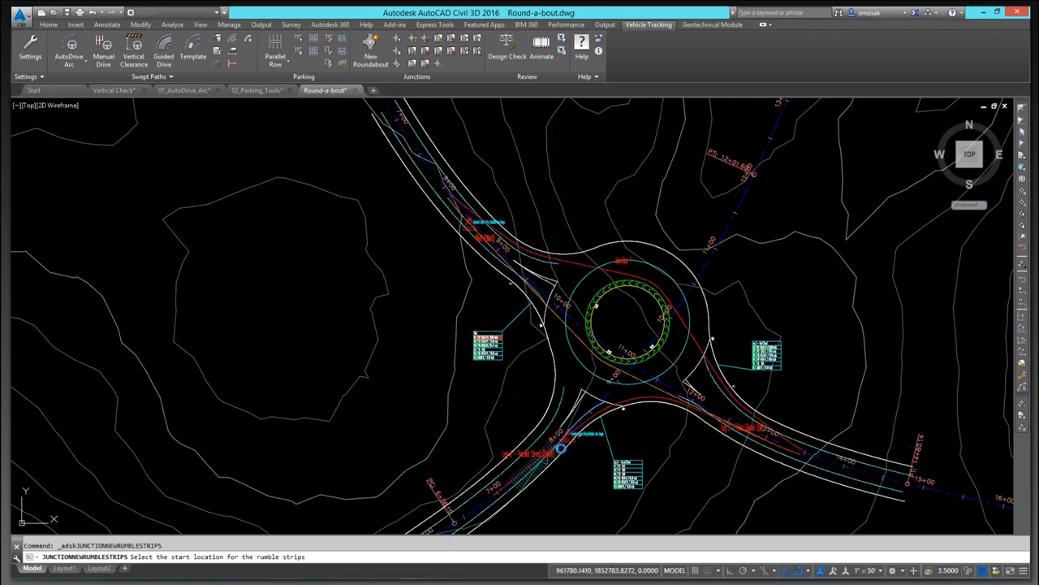
{"action": "left_click", "coordinate": [743, 415]}
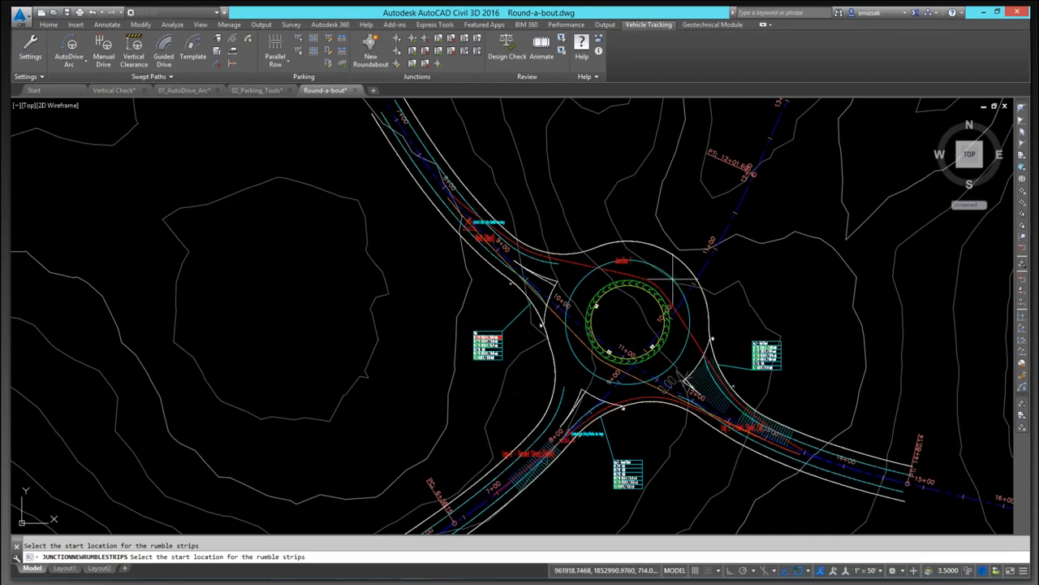
{"action": "left_click", "coordinate": [500, 264]}
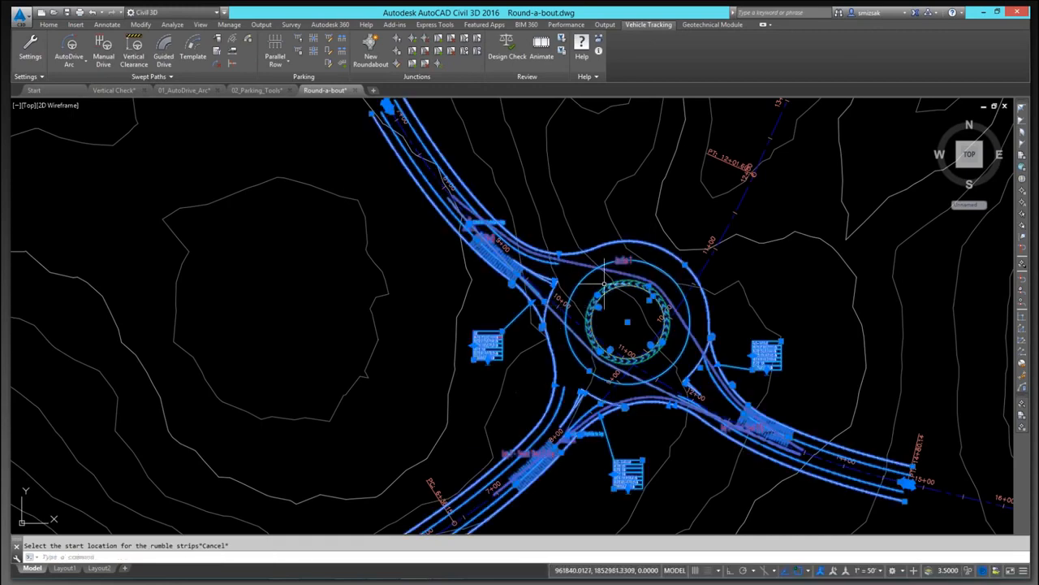
{"action": "key", "text": "Escape"}
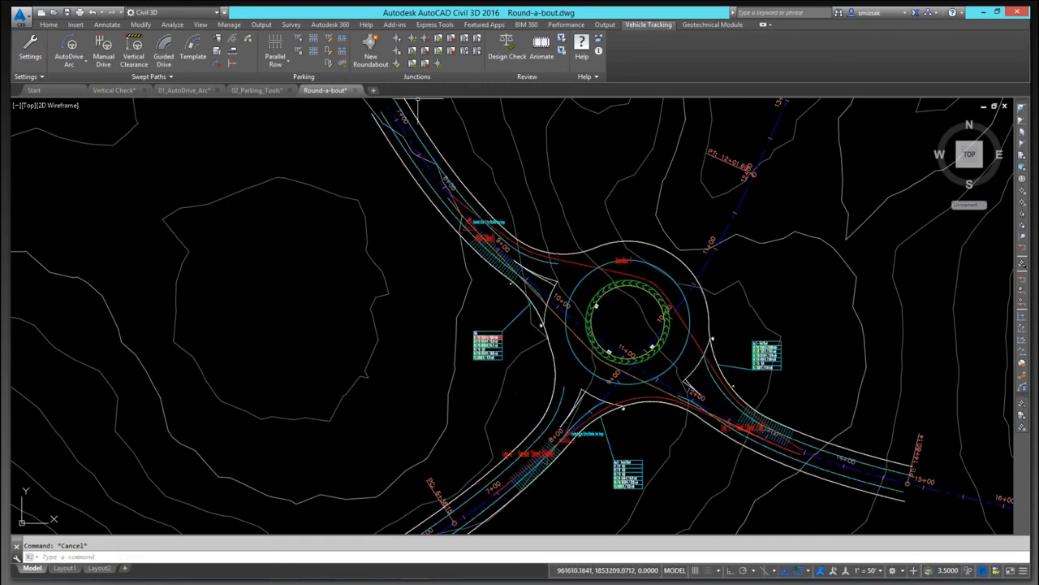
Step: Edit the roundabout's West approach, setting the design speed to 25 and approaching lanes to 3, and apply
{"action": "left_click", "coordinate": [397, 65]}
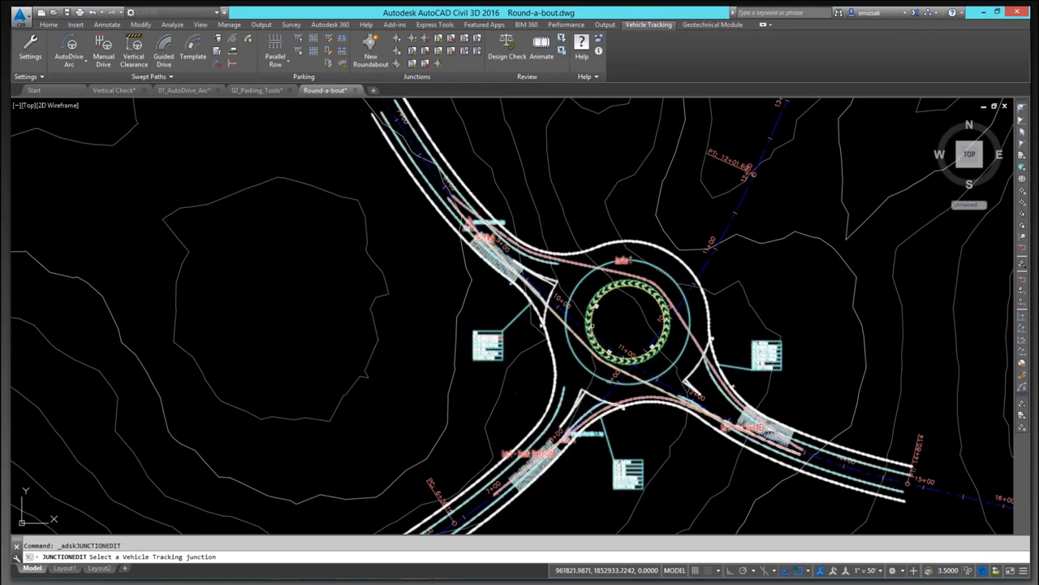
{"action": "left_click", "coordinate": [593, 326]}
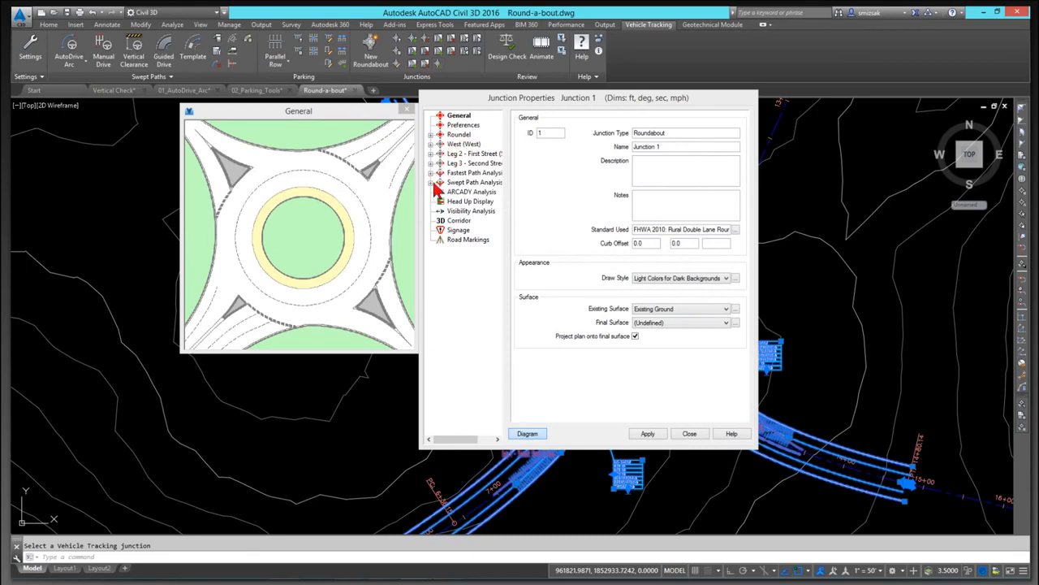
{"action": "left_click", "coordinate": [431, 144]}
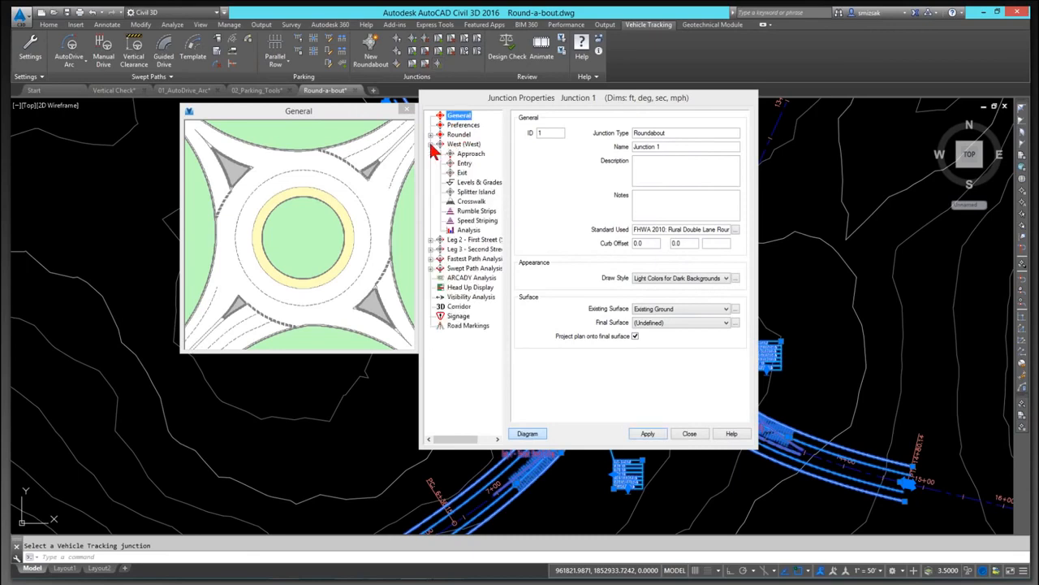
{"action": "left_click", "coordinate": [430, 240]}
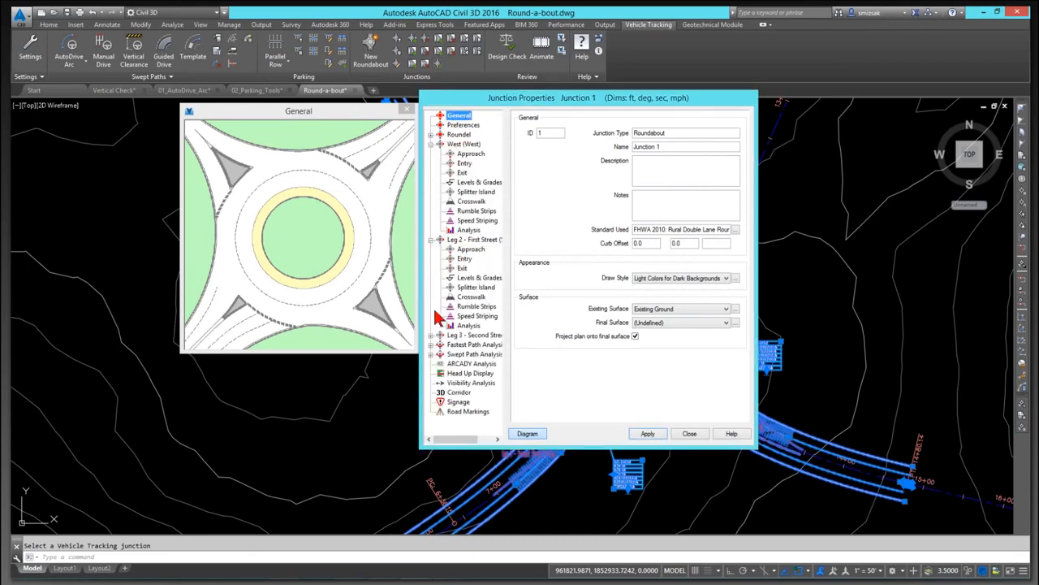
{"action": "left_click", "coordinate": [431, 335]}
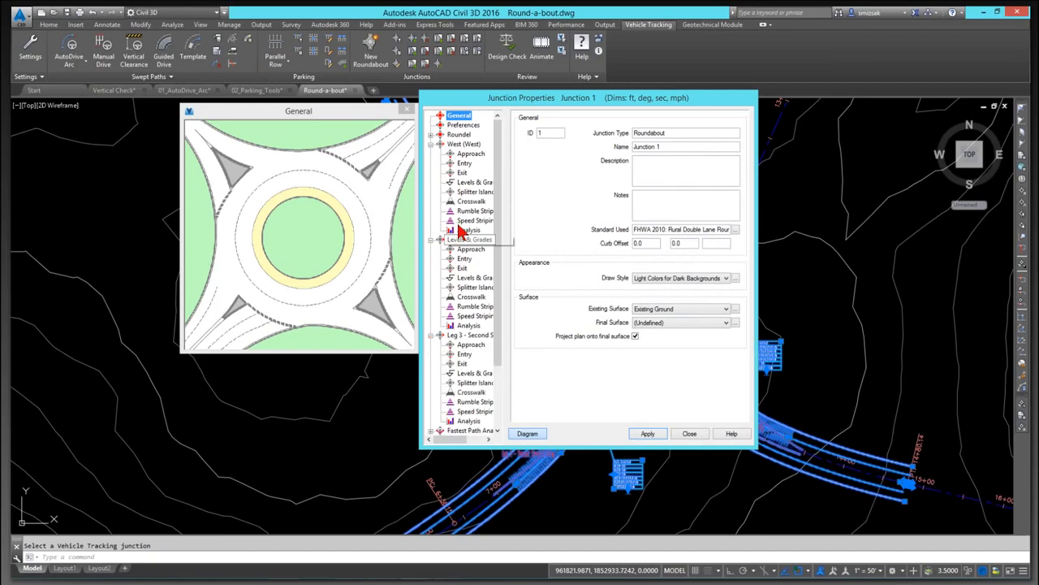
{"action": "left_click", "coordinate": [471, 154]}
{"action": "double_click", "coordinate": [654, 147]}
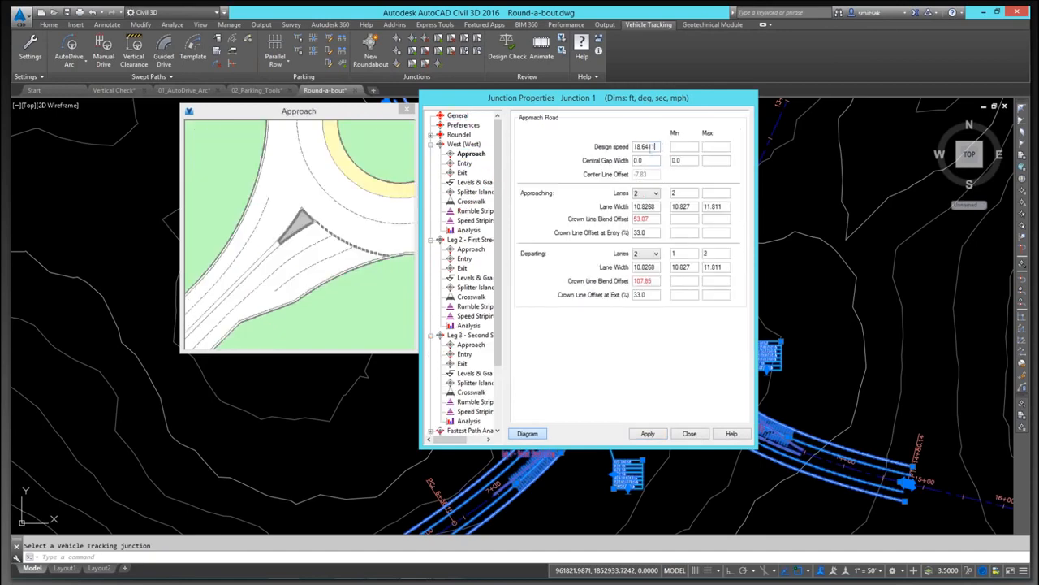
{"action": "type", "text": "25"}
{"action": "left_click", "coordinate": [650, 160]}
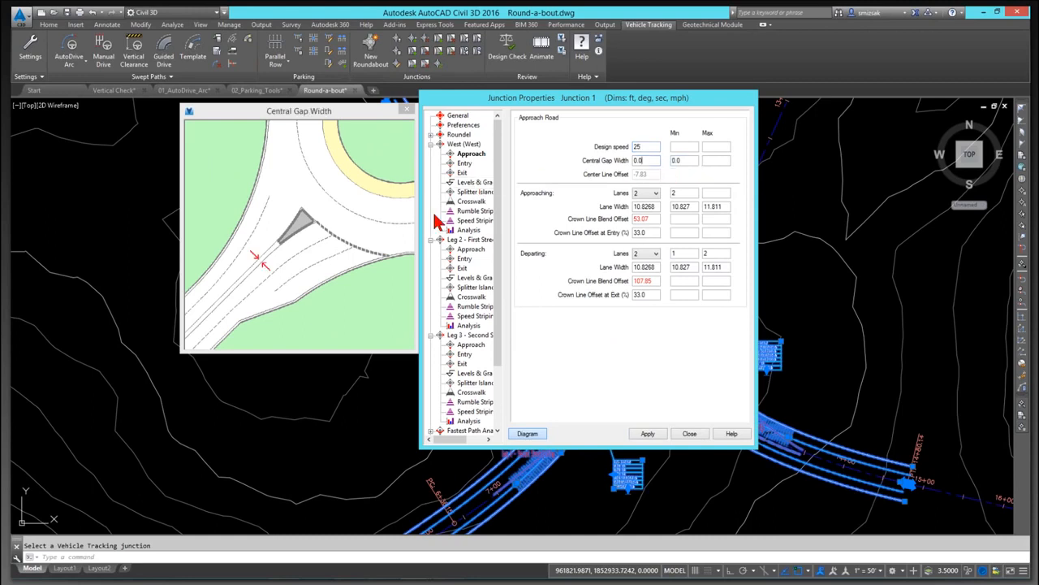
{"action": "left_click", "coordinate": [655, 195]}
{"action": "left_click", "coordinate": [647, 216]}
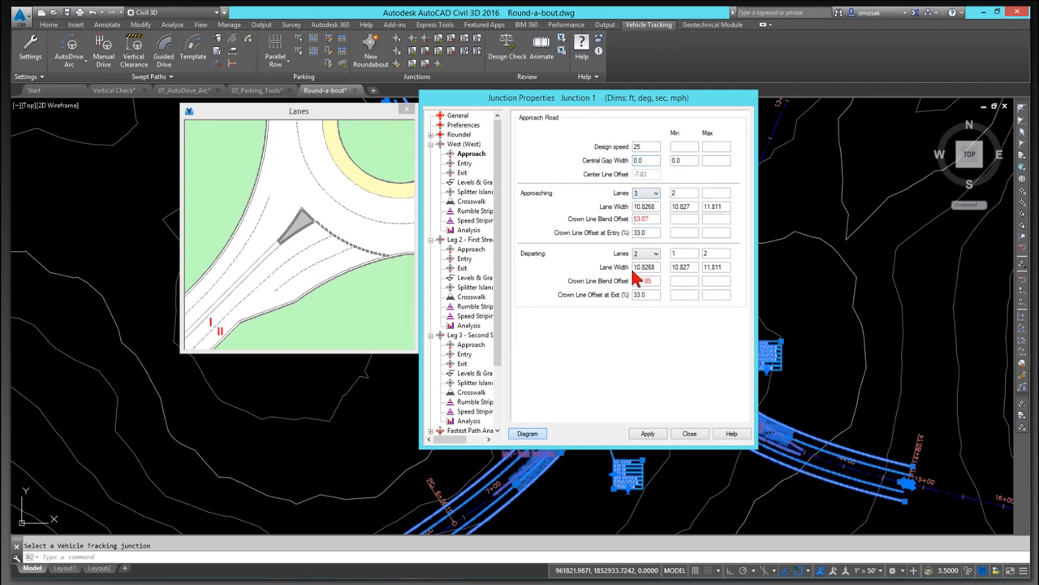
{"action": "left_click", "coordinate": [654, 218]}
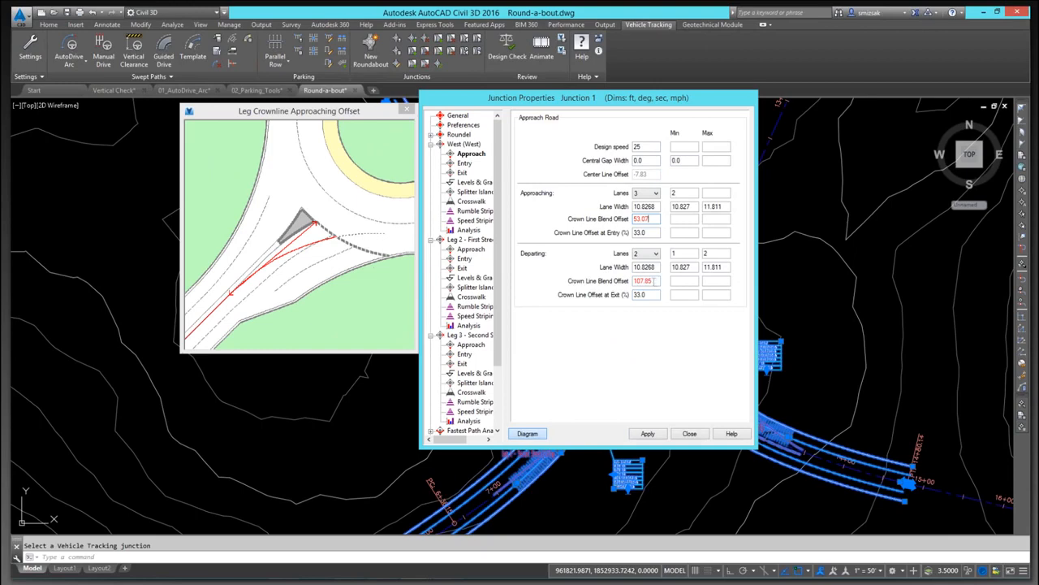
{"action": "left_click", "coordinate": [647, 433]}
{"action": "left_click", "coordinate": [690, 433]}
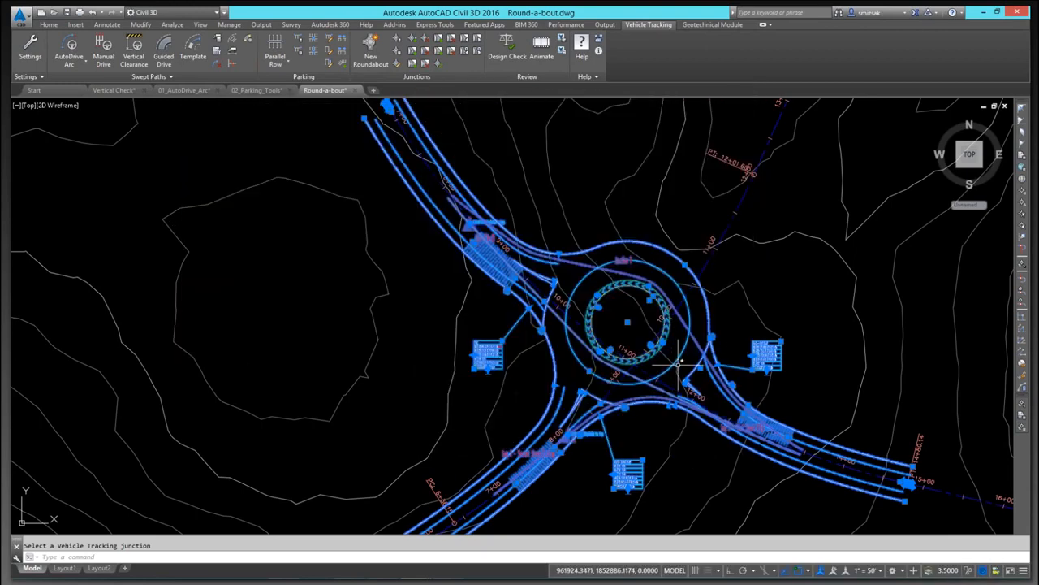
{"action": "key", "text": "Escape"}
Step: Drive a Rear-Load Garbage Truck with AutoDrive Arc from the southeast leg around the roundabout out the West leg
{"action": "scroll", "coordinate": [760, 343], "scroll_direction": "down", "scroll_amount": 2}
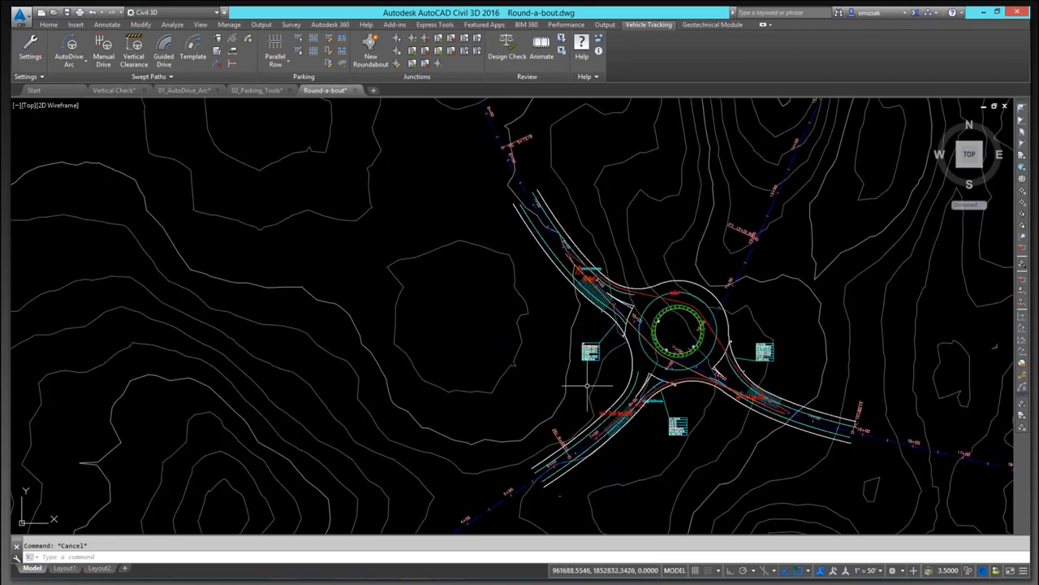
{"action": "middle_click_drag", "start_coordinate": [588, 386], "coordinate": [575, 346]}
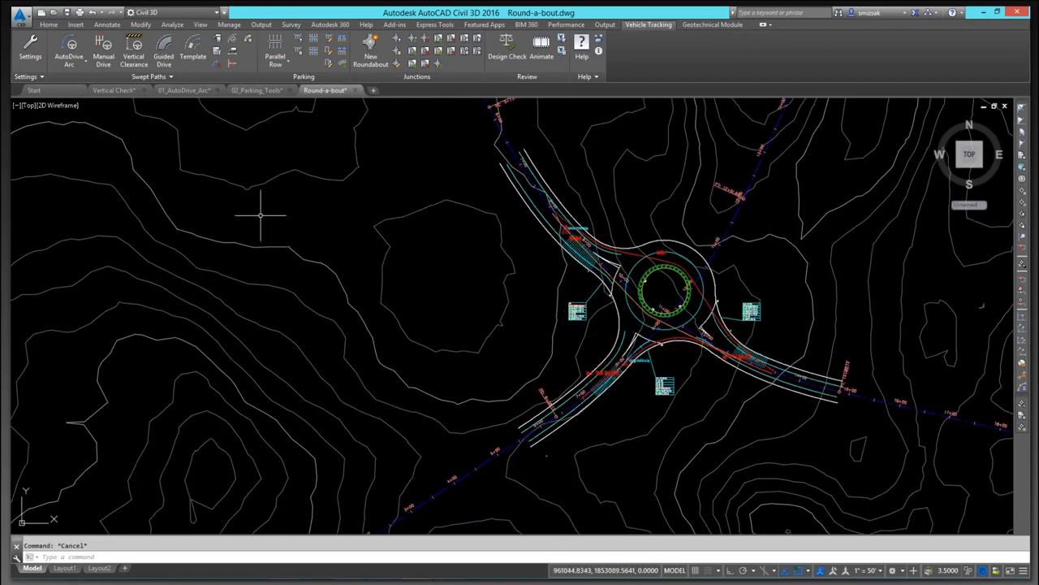
{"action": "mouse_move", "coordinate": [733, 290]}
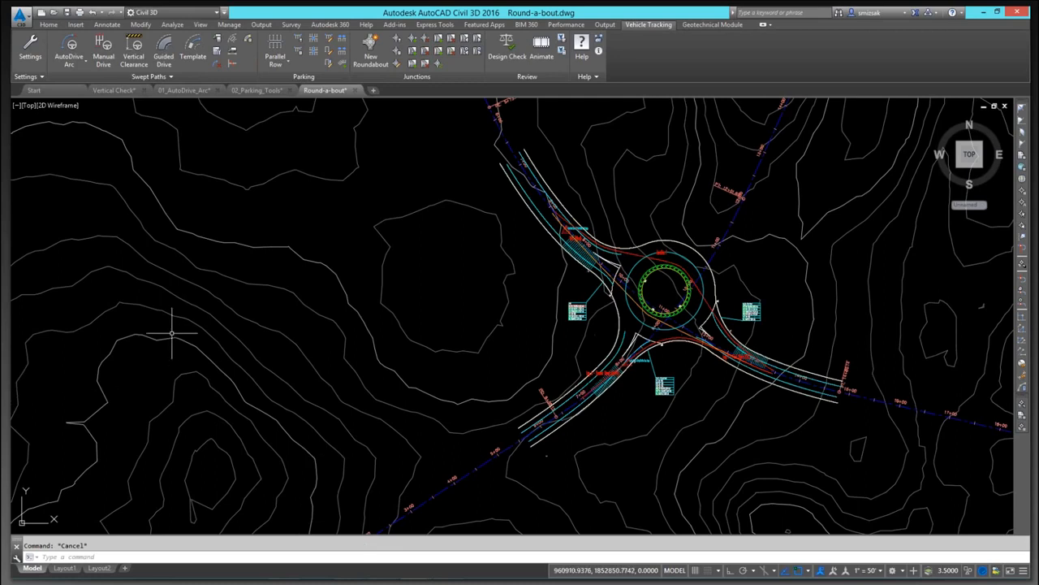
{"action": "mouse_move", "coordinate": [764, 480]}
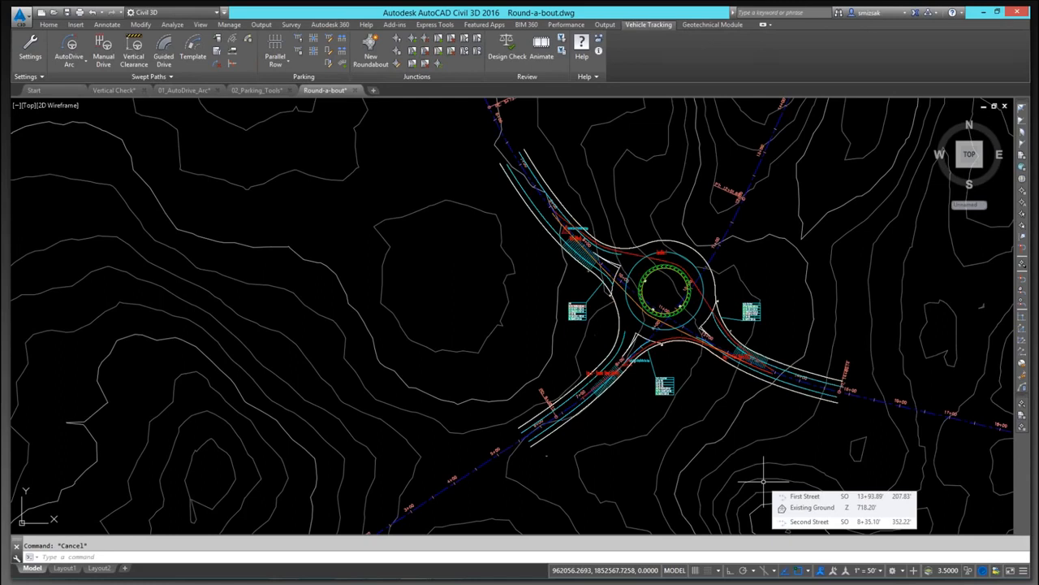
{"action": "left_click", "coordinate": [70, 49]}
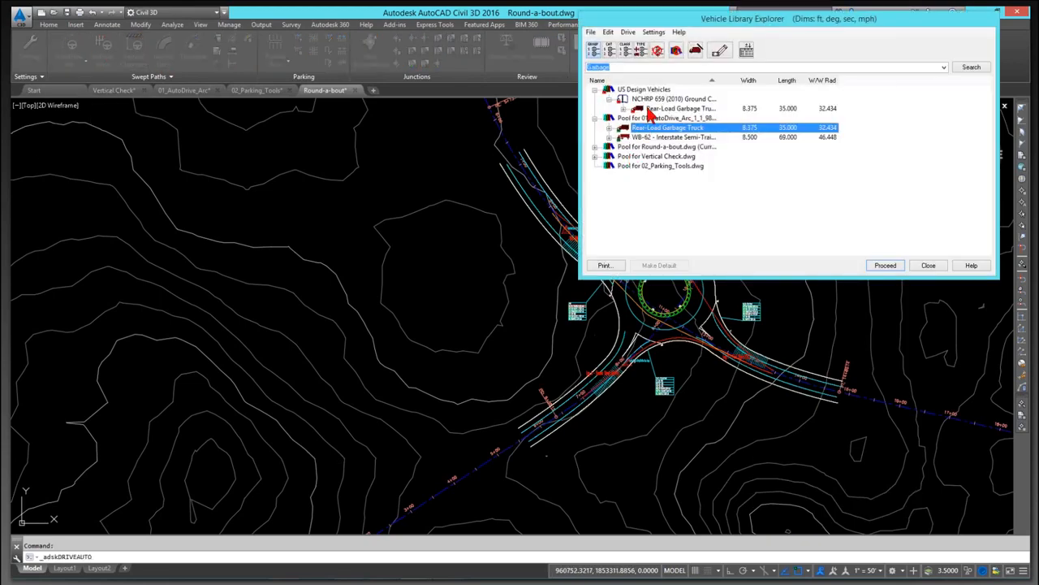
{"action": "left_click", "coordinate": [650, 110]}
{"action": "left_click", "coordinate": [885, 265]}
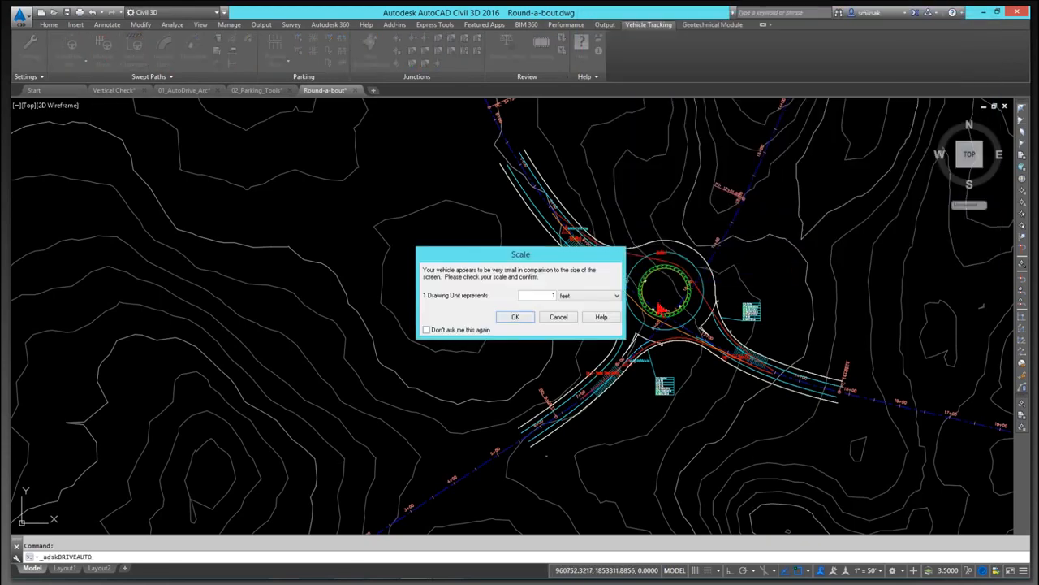
{"action": "left_click", "coordinate": [515, 317]}
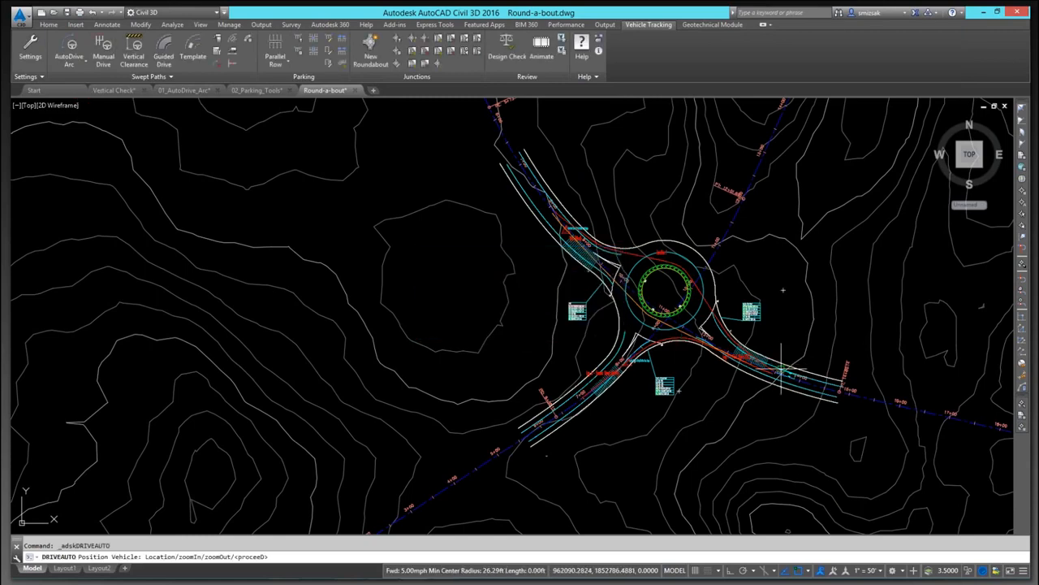
{"action": "left_click", "coordinate": [782, 370]}
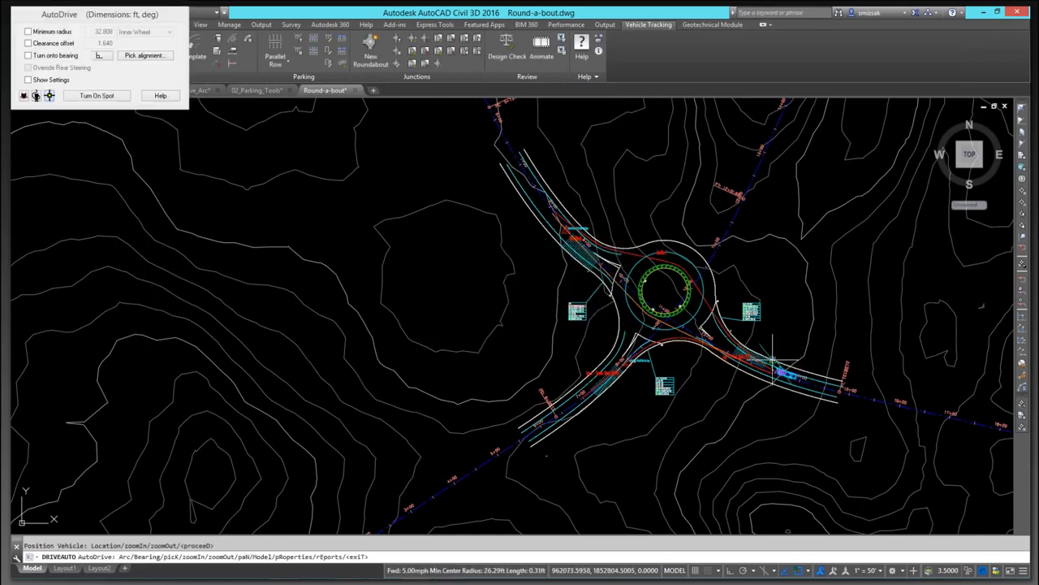
{"action": "scroll", "coordinate": [731, 358], "scroll_direction": "up", "scroll_amount": 5}
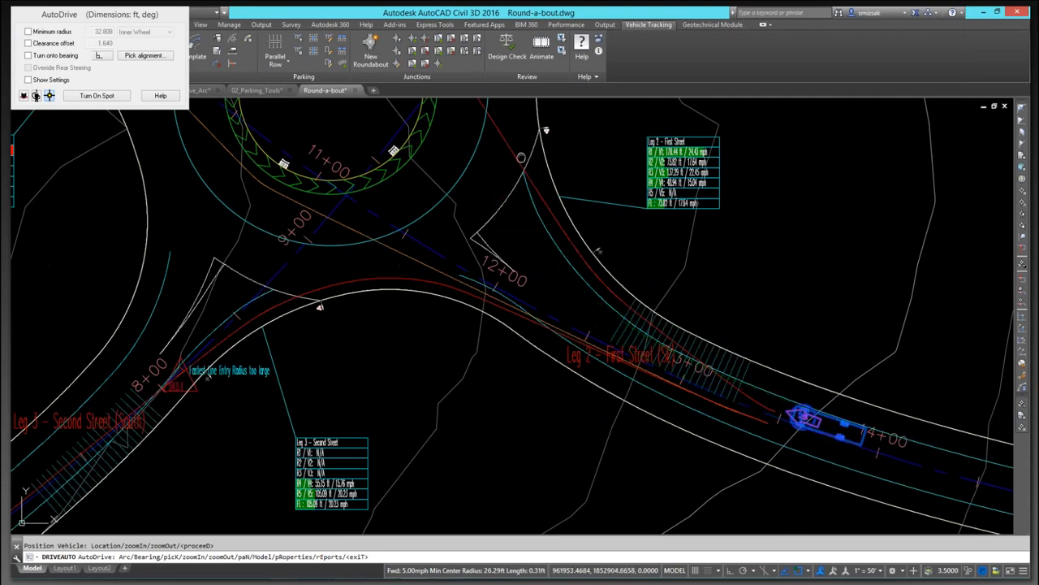
{"action": "middle_click_drag", "start_coordinate": [519, 151], "coordinate": [587, 289]}
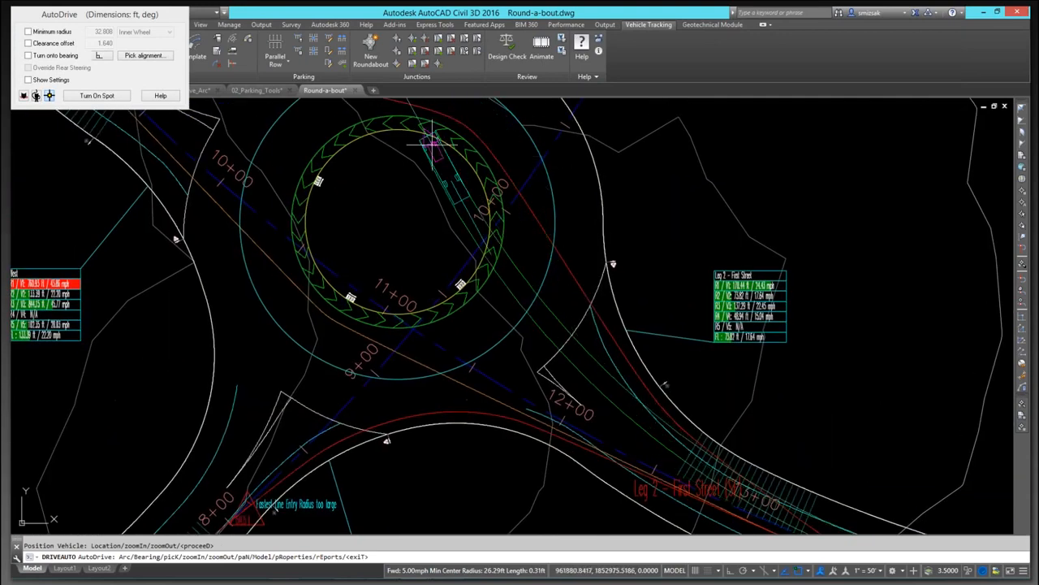
{"action": "middle_click_drag", "start_coordinate": [437, 136], "coordinate": [631, 198]}
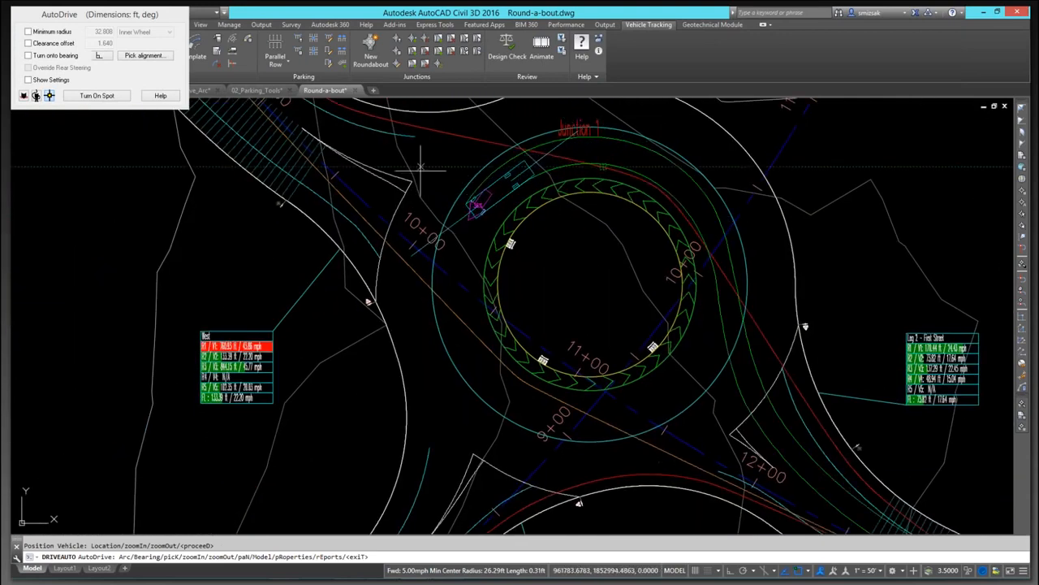
{"action": "middle_click_drag", "start_coordinate": [346, 135], "coordinate": [672, 275]}
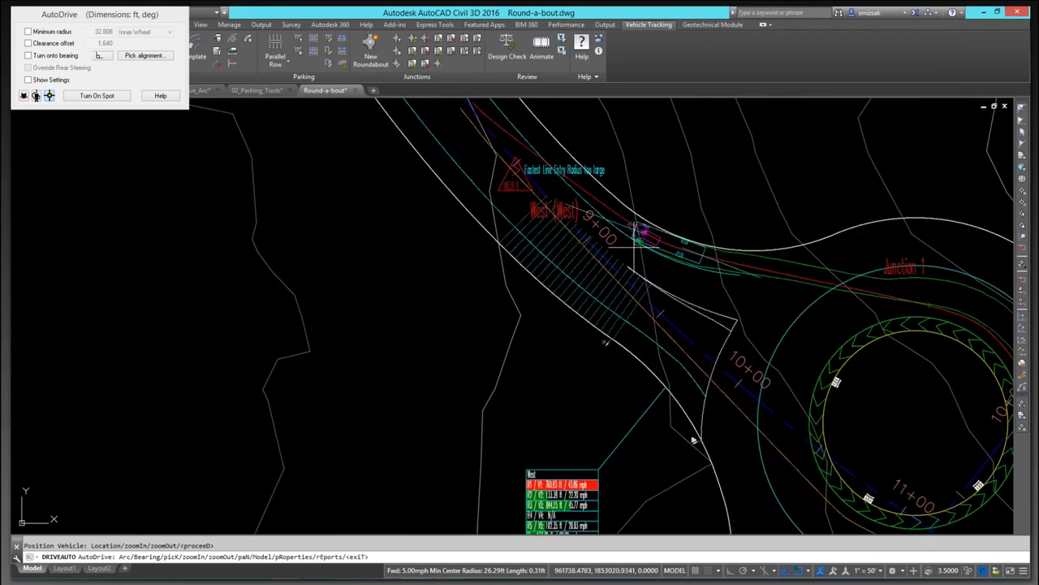
{"action": "left_click", "coordinate": [496, 133]}
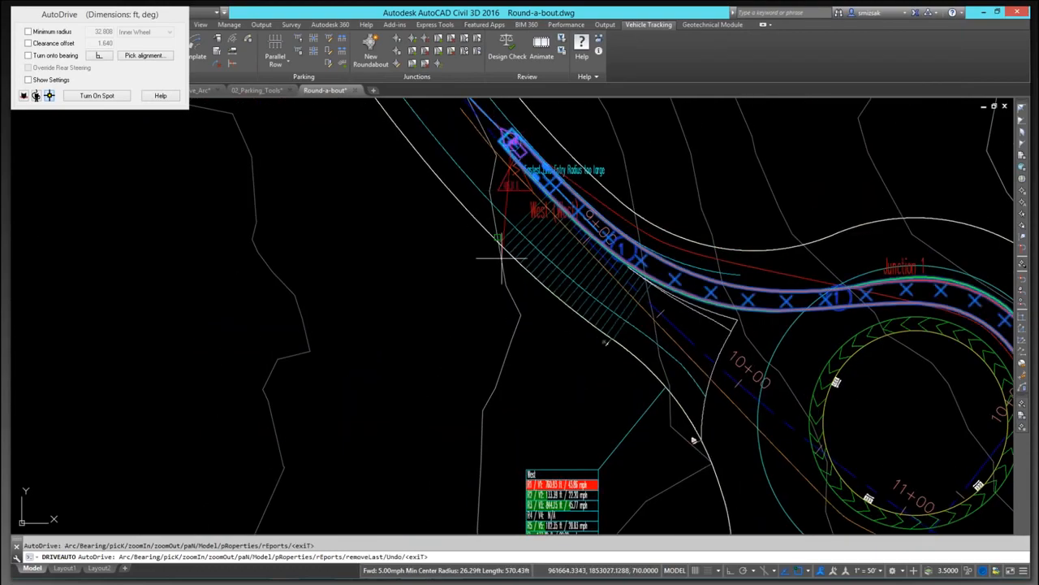
{"action": "key", "text": "Escape"}
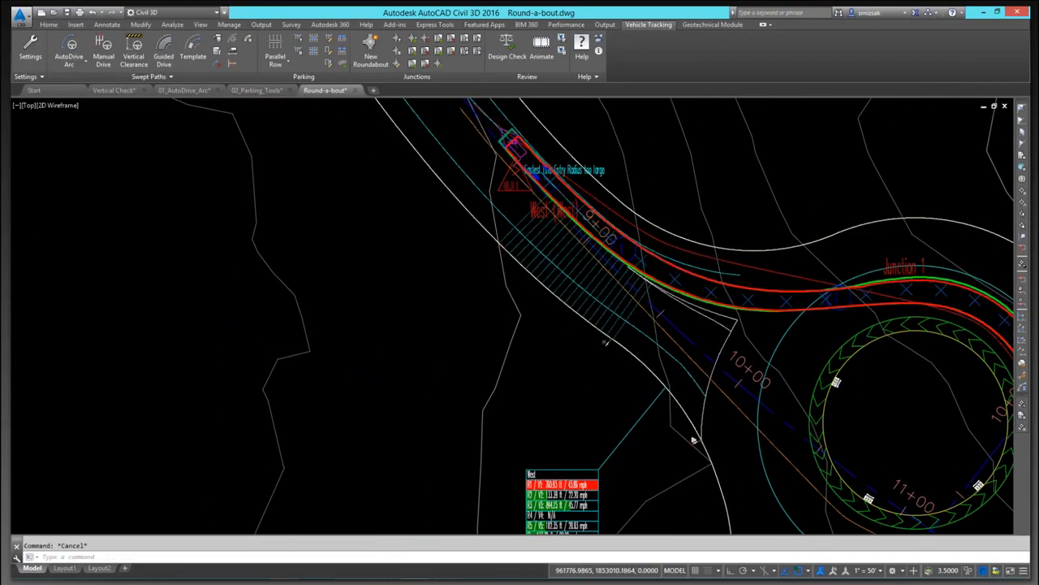
Step: Review the garbage truck's swept path through the roundabout and the whole drawing extents
{"action": "scroll", "coordinate": [727, 255], "scroll_direction": "down", "scroll_amount": 4}
{"action": "scroll", "coordinate": [877, 319], "scroll_direction": "up", "scroll_amount": 3}
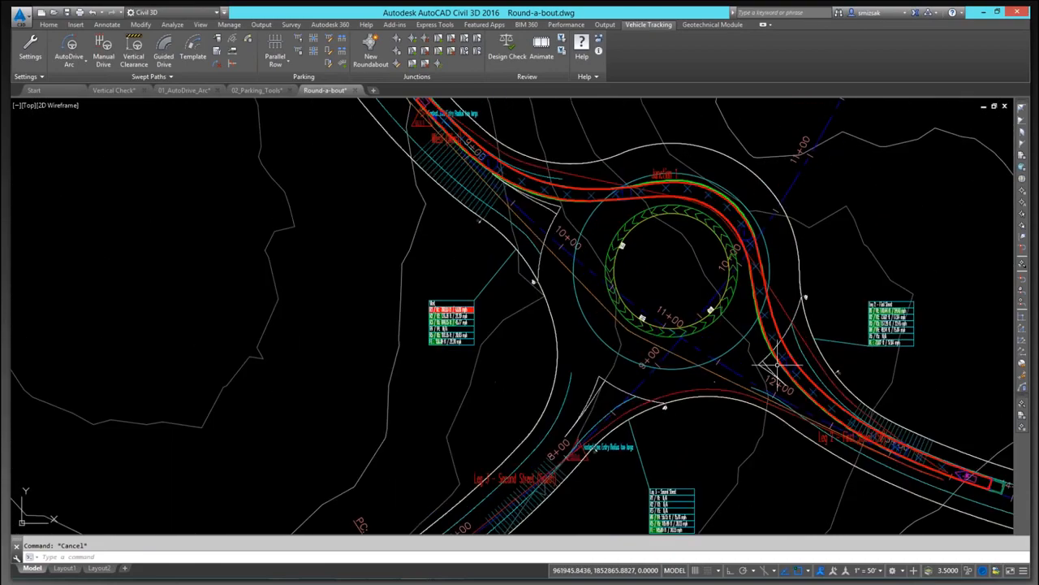
{"action": "scroll", "coordinate": [767, 365], "scroll_direction": "up", "scroll_amount": 2}
{"action": "middle_click_drag", "start_coordinate": [727, 260], "coordinate": [742, 362]}
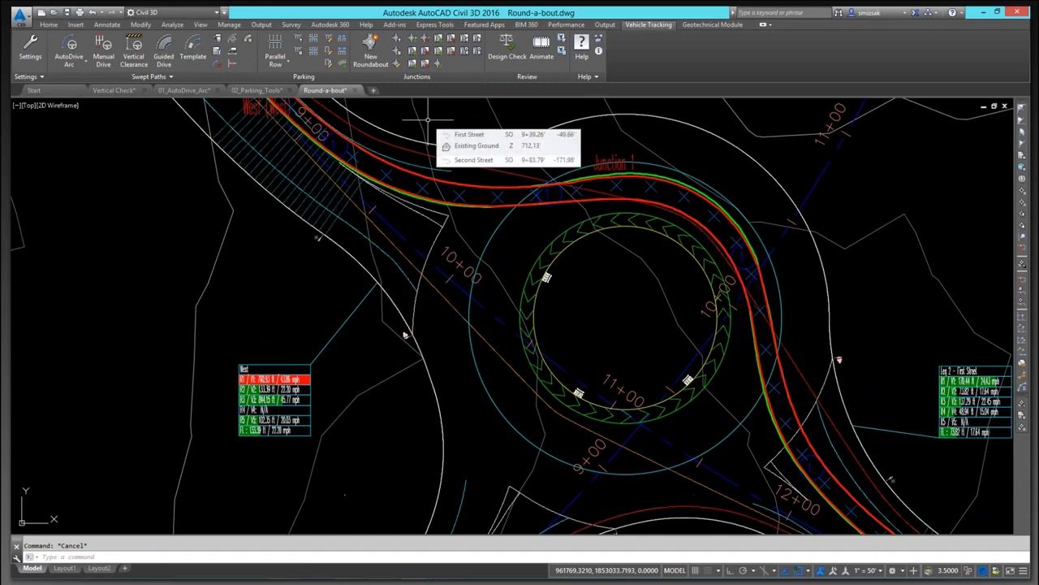
{"action": "scroll", "coordinate": [380, 221], "scroll_direction": "down", "scroll_amount": 2}
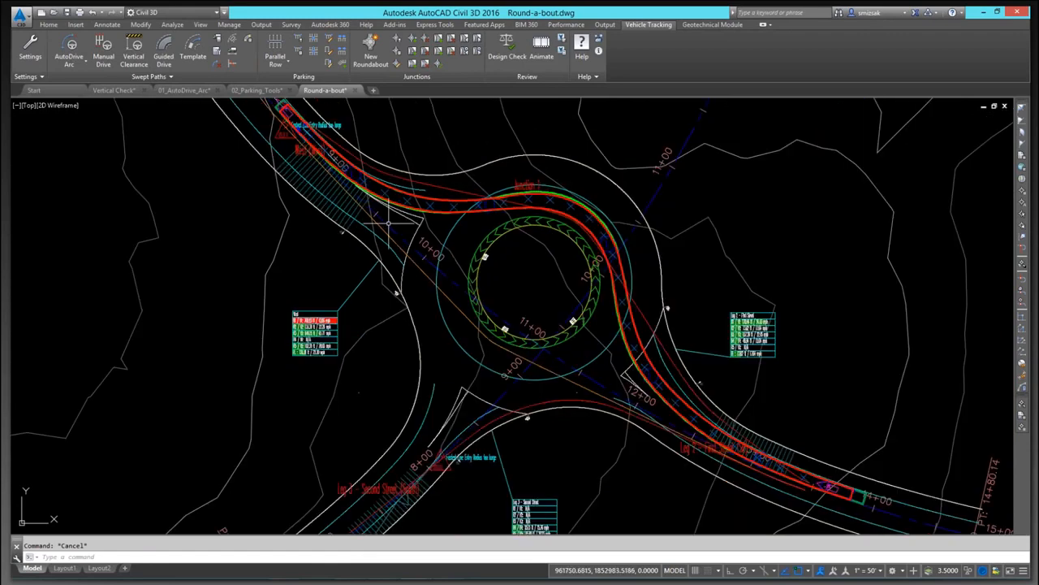
{"action": "middle_click_drag", "start_coordinate": [429, 235], "coordinate": [483, 302]}
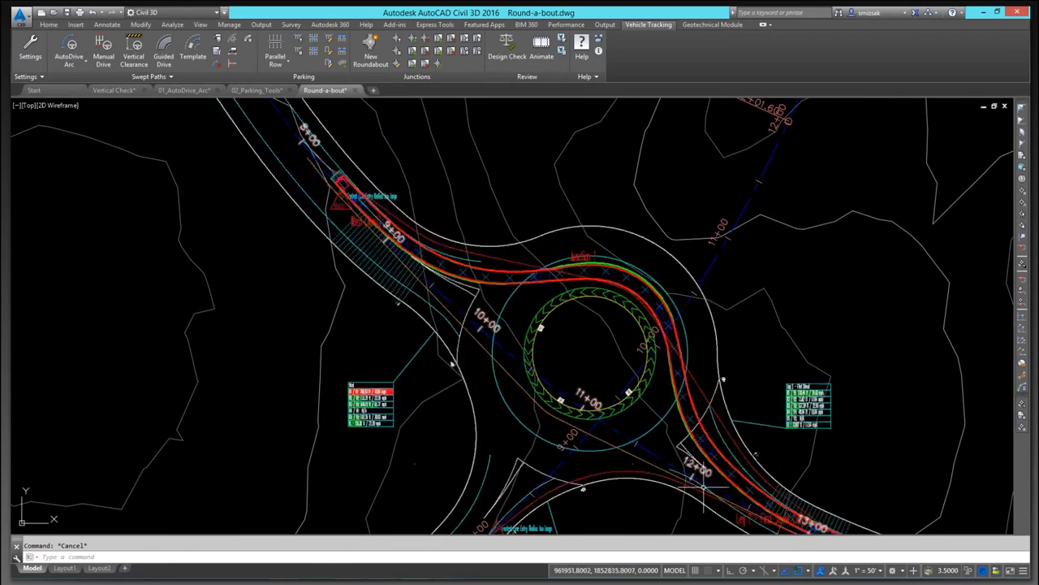
{"action": "mouse_move", "coordinate": [686, 439]}
{"action": "middle_mouse_down"}
{"action": "mouse_move", "coordinate": [665, 355]}
{"action": "mouse_move", "coordinate": [766, 424]}
{"action": "middle_mouse_up"}
{"action": "left_click", "coordinate": [432, 159]}
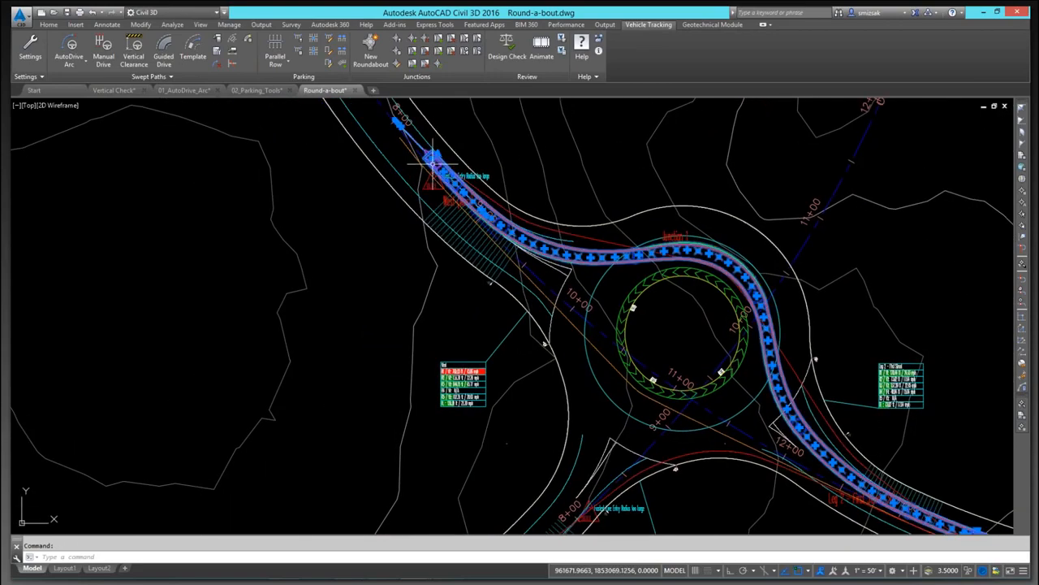
{"action": "left_click", "coordinate": [396, 122]}
{"action": "key", "text": "Escape"}
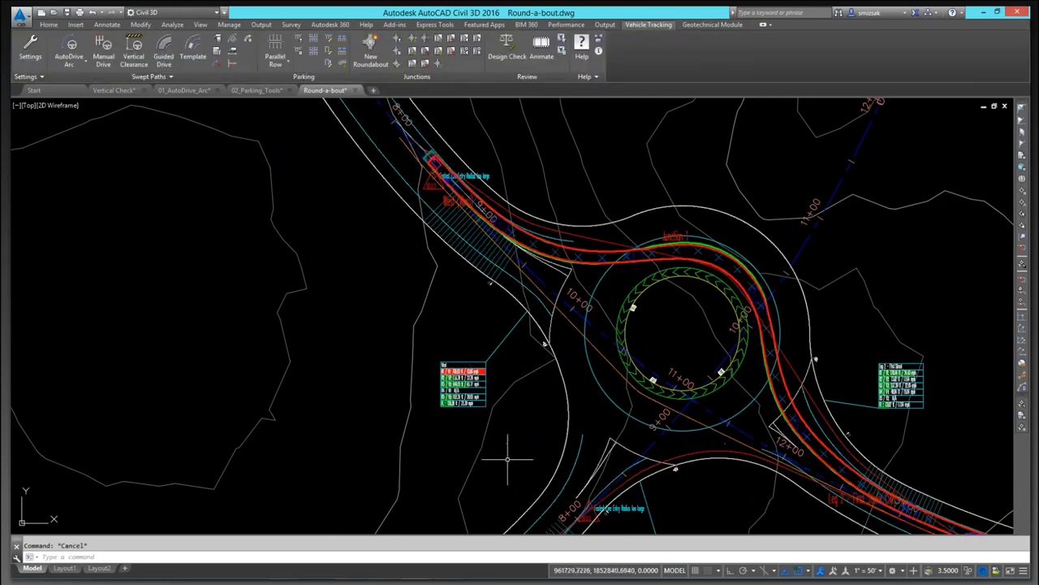
{"action": "scroll", "coordinate": [495, 455], "scroll_direction": "down", "scroll_amount": 6}
{"action": "mouse_move", "coordinate": [434, 409]}
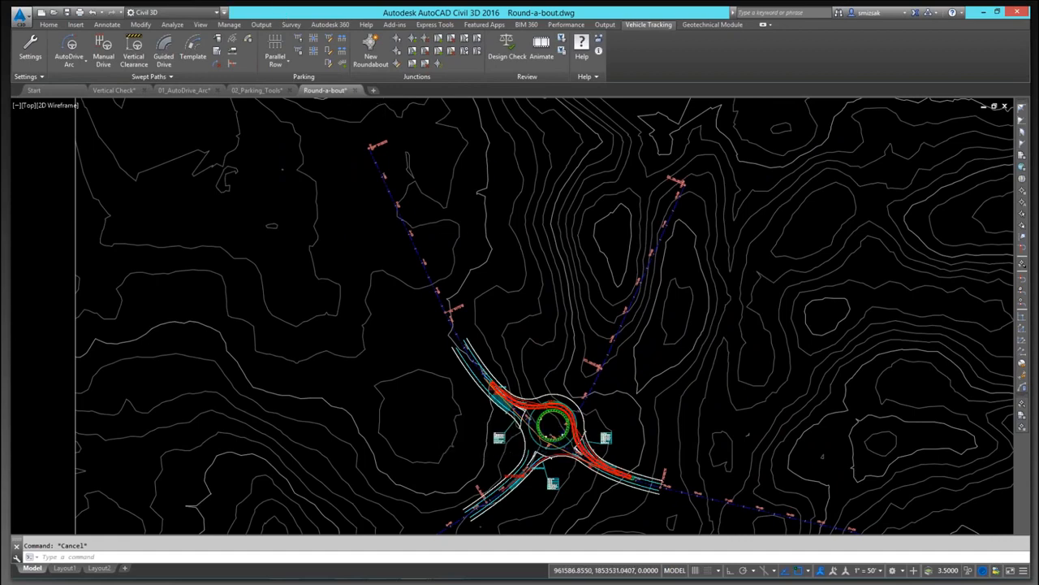
{"action": "scroll", "coordinate": [460, 238], "scroll_direction": "down", "scroll_amount": 4}
{"action": "mouse_move", "coordinate": [460, 238]}
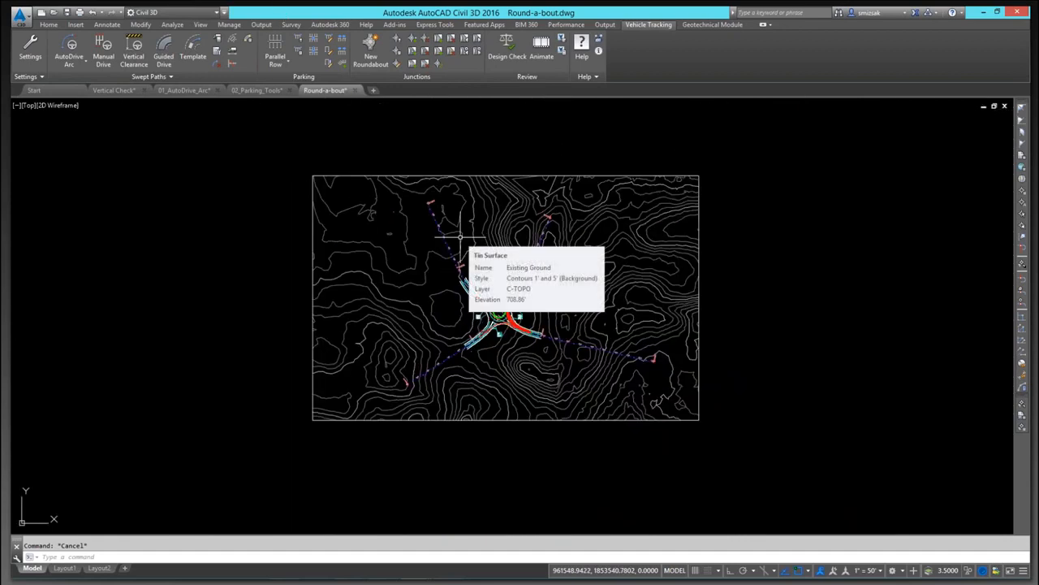
{"action": "scroll", "coordinate": [460, 237], "scroll_direction": "down", "scroll_amount": 4}
{"action": "scroll", "coordinate": [477, 255], "scroll_direction": "up", "scroll_amount": 4}
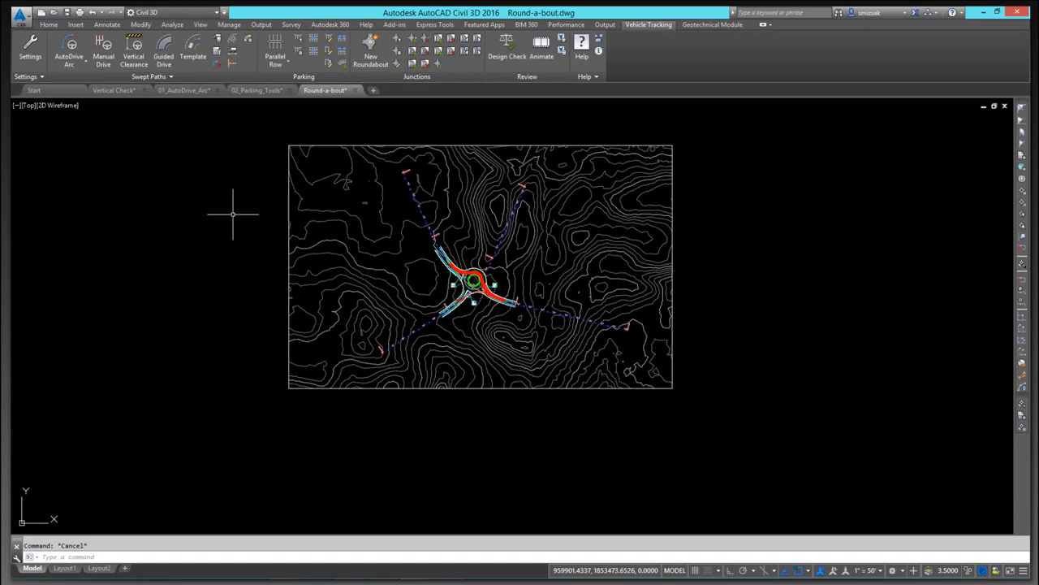
Step: Switch to the presentation slides
{"action": "key", "text": "alt+Tab"}
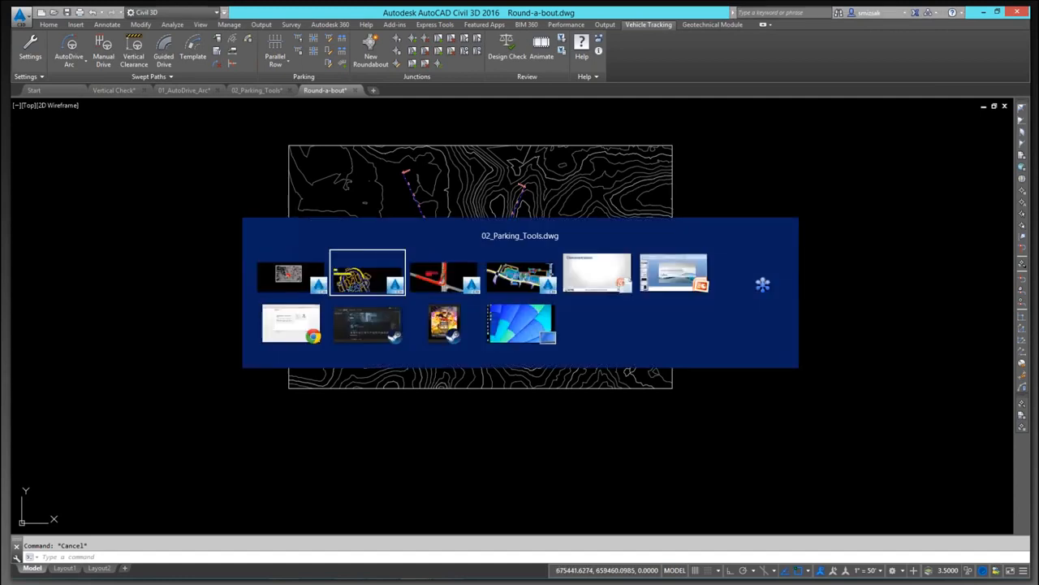
{"action": "key", "text": "alt+Tab"}
{"action": "key", "text": "alt+Tab"}
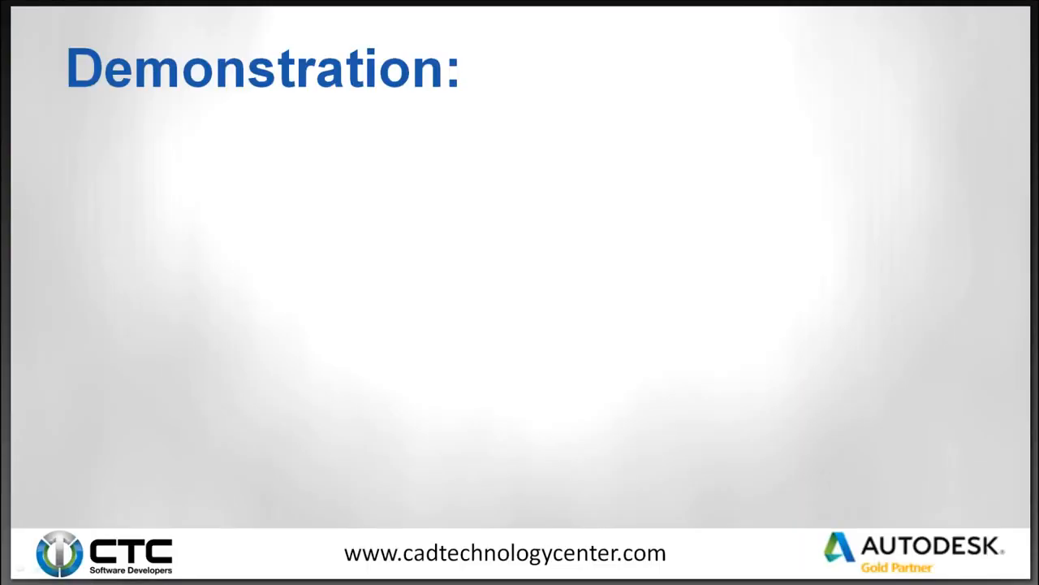
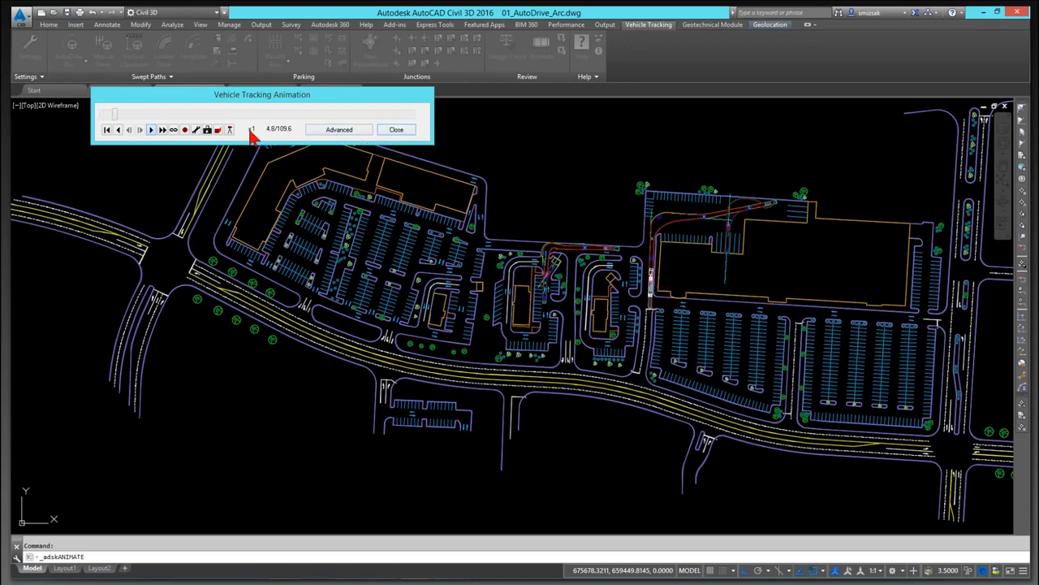
Step: Reopen the vehicle animation in advanced mode and switch on the 3D tracking camera for the WB-62 semi-trailer
{"action": "left_click", "coordinate": [396, 130]}
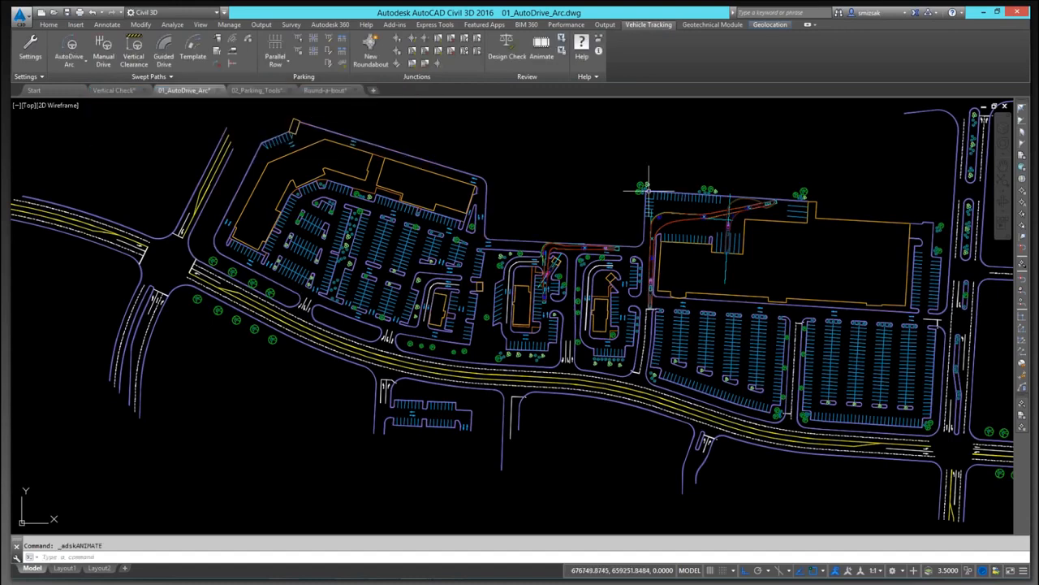
{"action": "scroll", "coordinate": [655, 280], "scroll_direction": "up", "scroll_amount": 6}
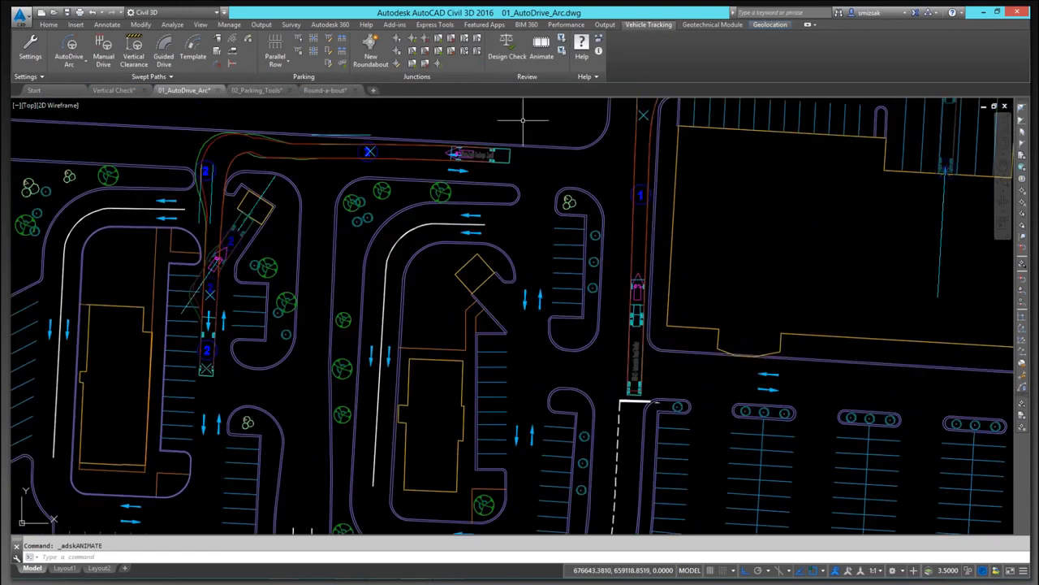
{"action": "left_click", "coordinate": [541, 48]}
{"action": "left_click", "coordinate": [327, 131]}
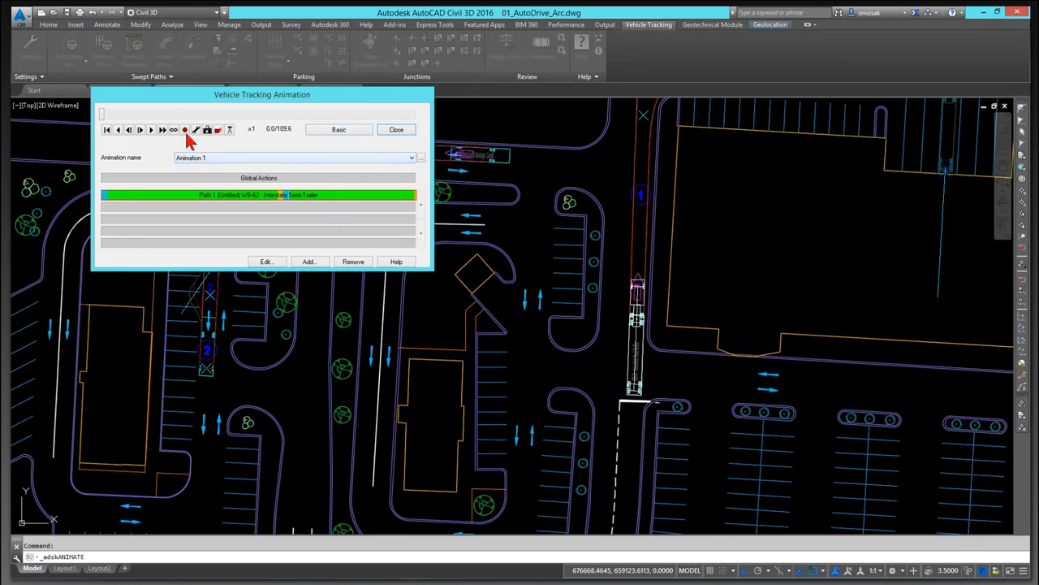
{"action": "left_click", "coordinate": [230, 130]}
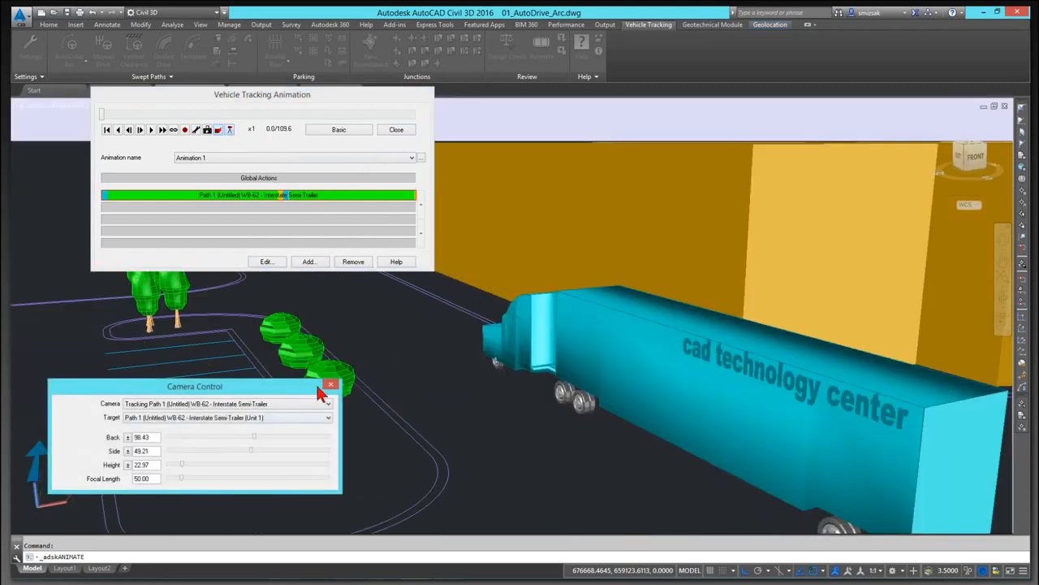
Step: Play the 3D tracking animation and speed it up to x32
{"action": "left_click", "coordinate": [151, 129]}
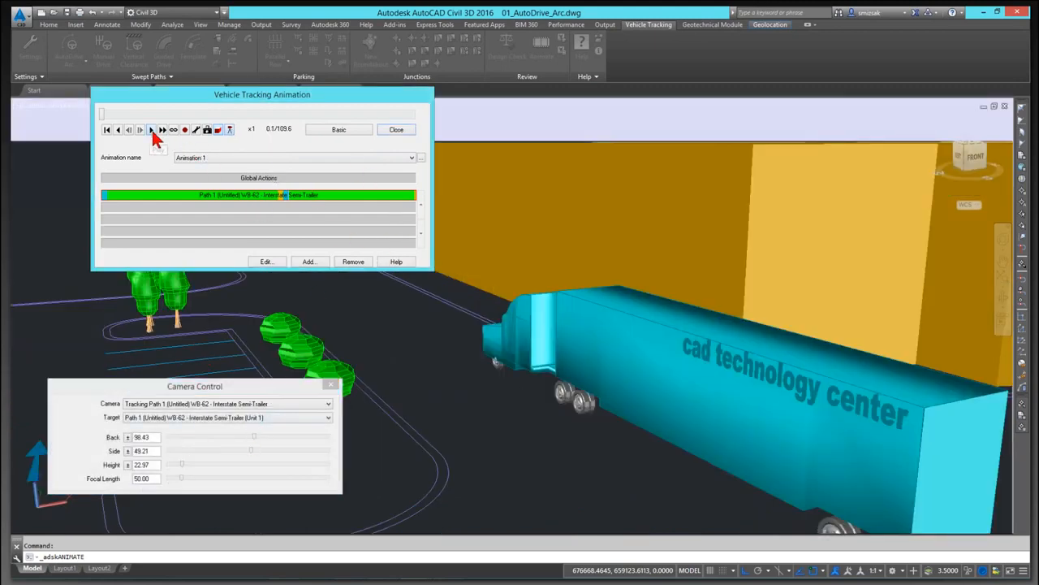
{"action": "left_click", "coordinate": [165, 130]}
{"action": "left_click", "coordinate": [164, 130]}
{"action": "left_click", "coordinate": [165, 130]}
{"action": "left_click", "coordinate": [165, 130]}
{"action": "left_click", "coordinate": [164, 130]}
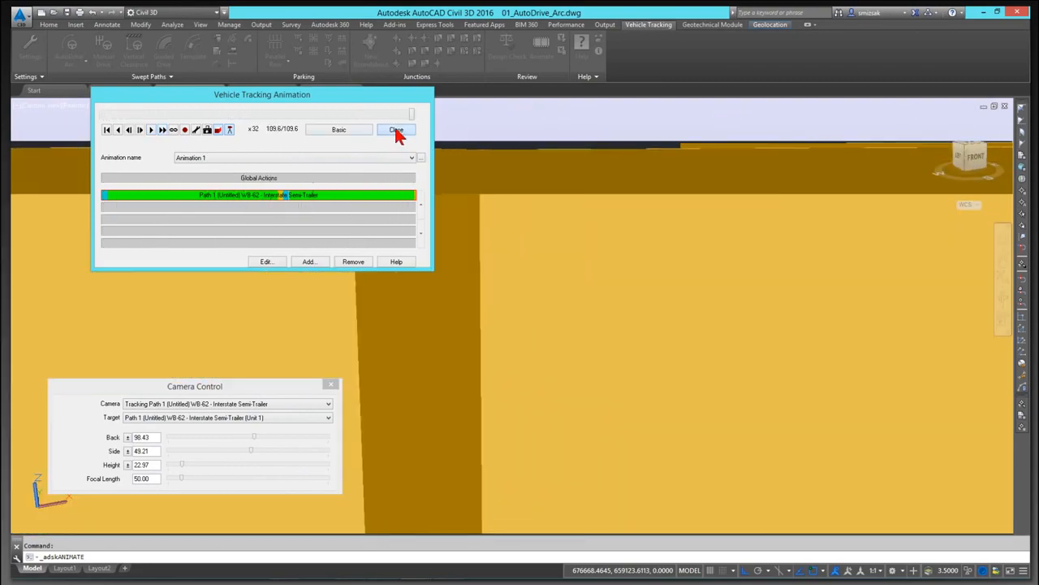
Step: Close the animation and save the current viewpoint under the name gg
{"action": "left_click", "coordinate": [396, 131]}
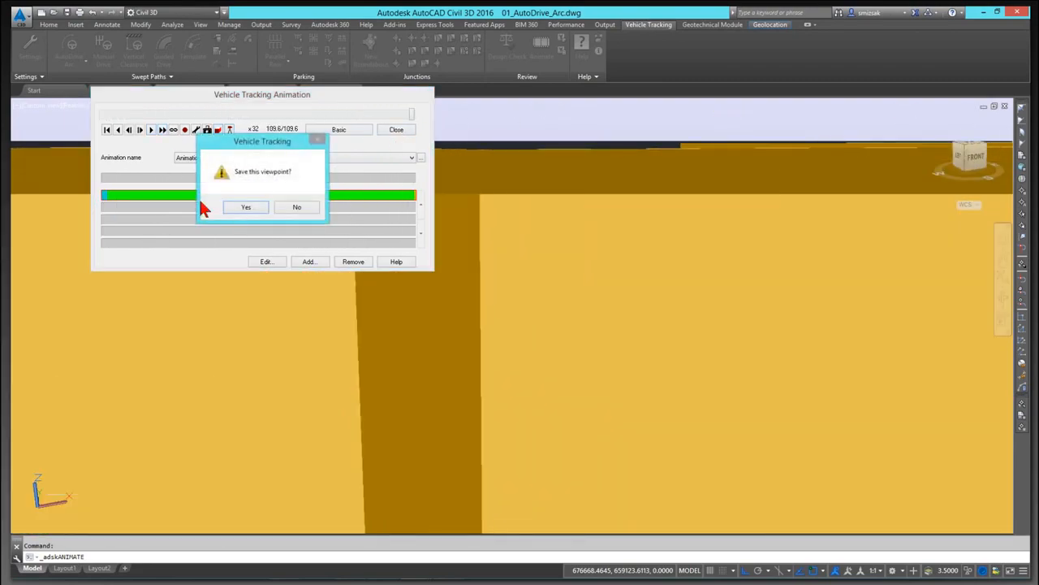
{"action": "left_click", "coordinate": [246, 207]}
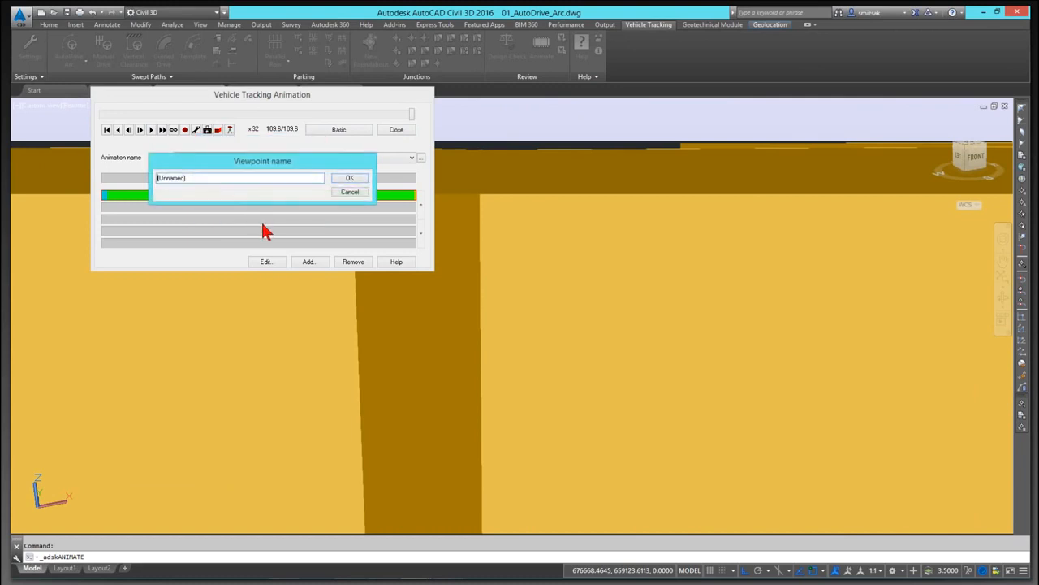
{"action": "type", "text": "gg"}
{"action": "left_click", "coordinate": [357, 178]}
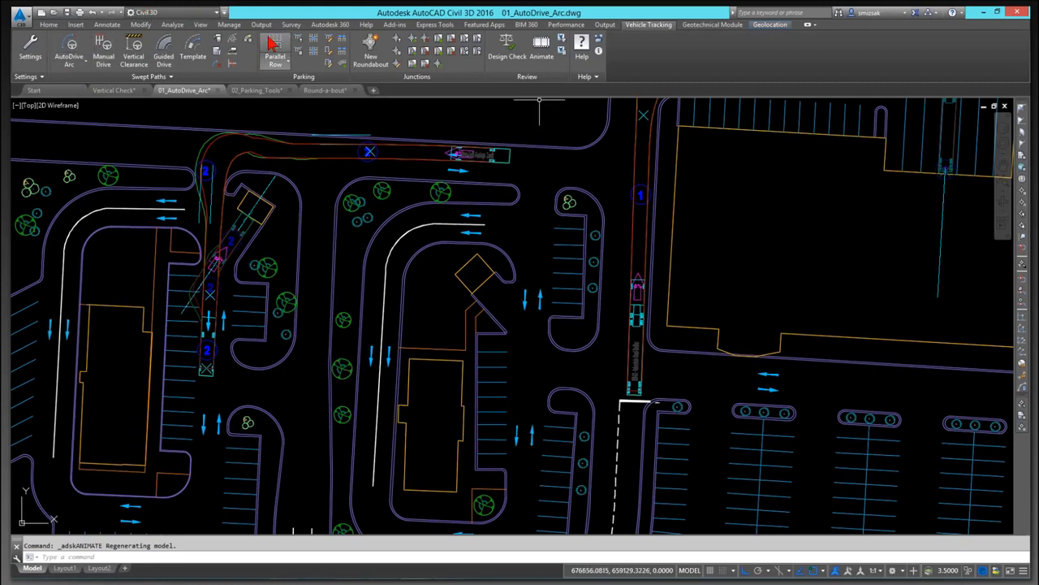
Step: Search the AutoDrive vehicle library for Windmill, expand and collapse the drawing pools, and close the explorer
{"action": "left_click", "coordinate": [71, 52]}
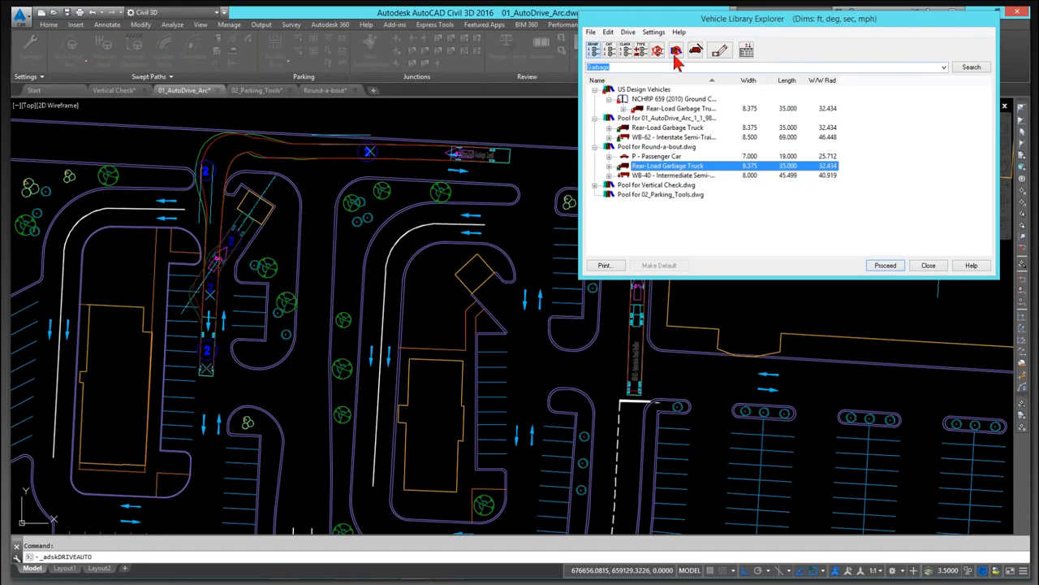
{"action": "type", "text": "W"}
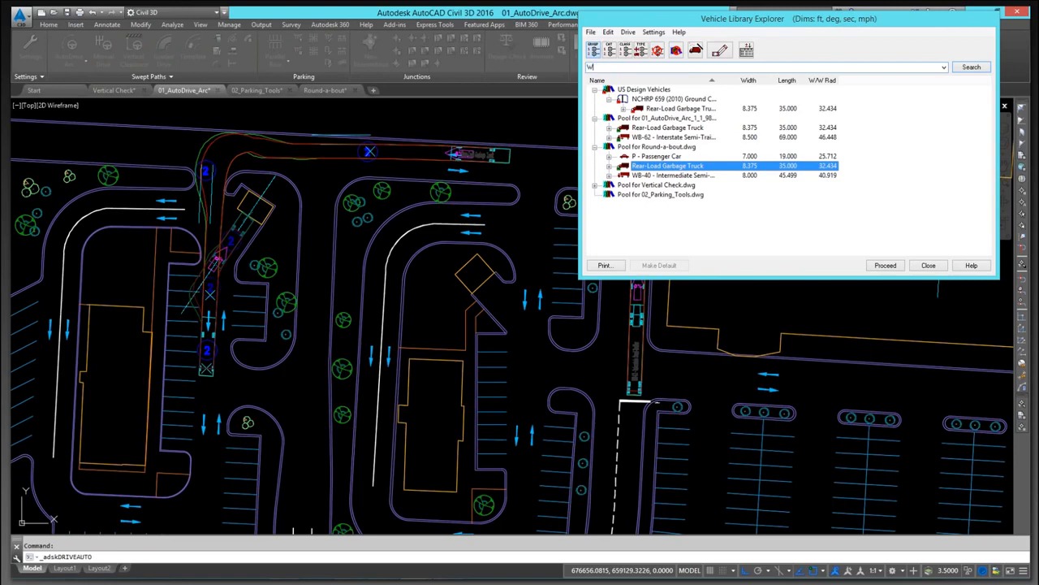
{"action": "type", "text": "indmill"}
{"action": "left_click", "coordinate": [971, 68]}
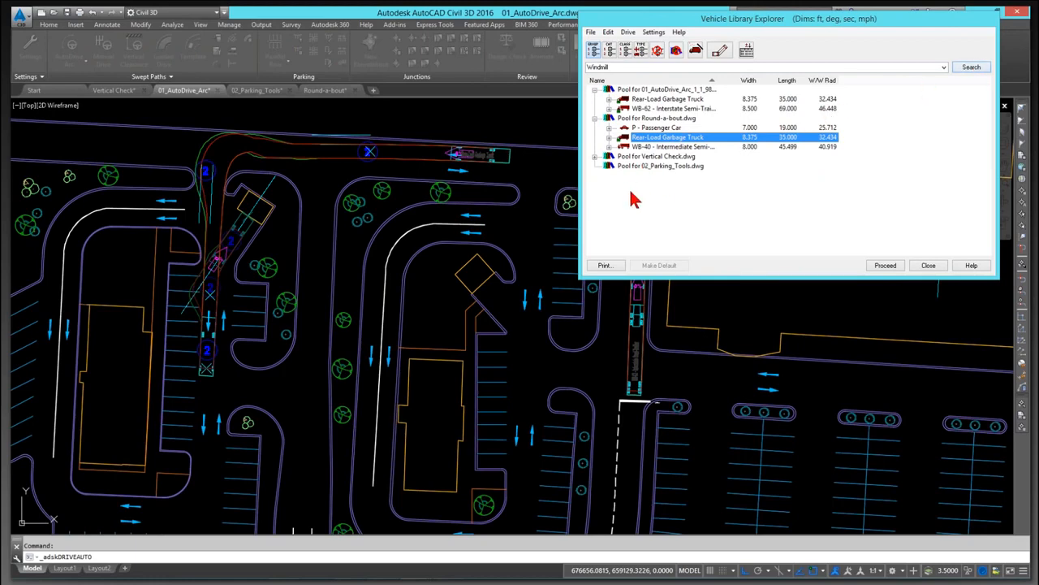
{"action": "left_click", "coordinate": [596, 156]}
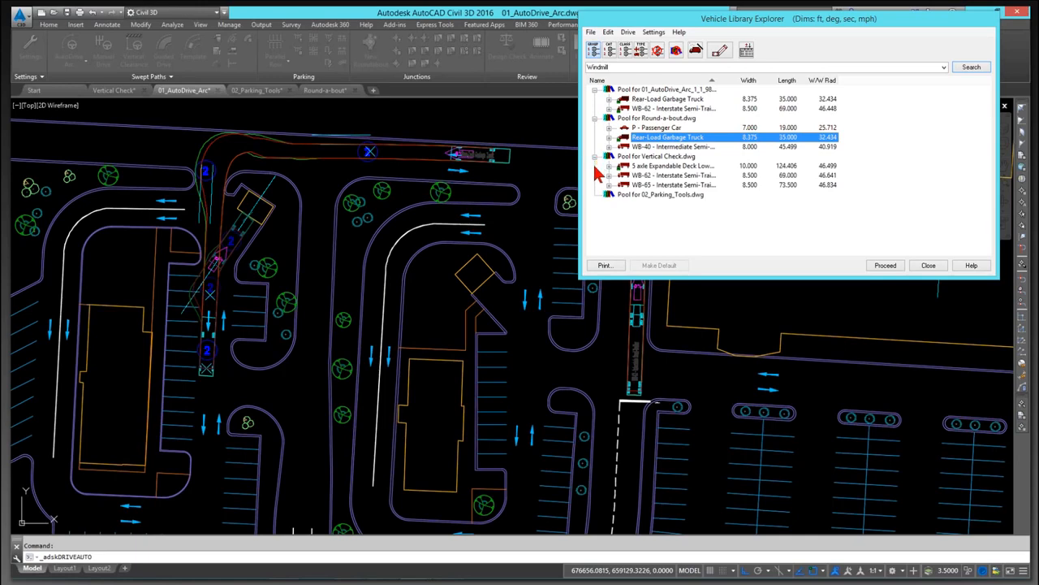
{"action": "left_click", "coordinate": [594, 119]}
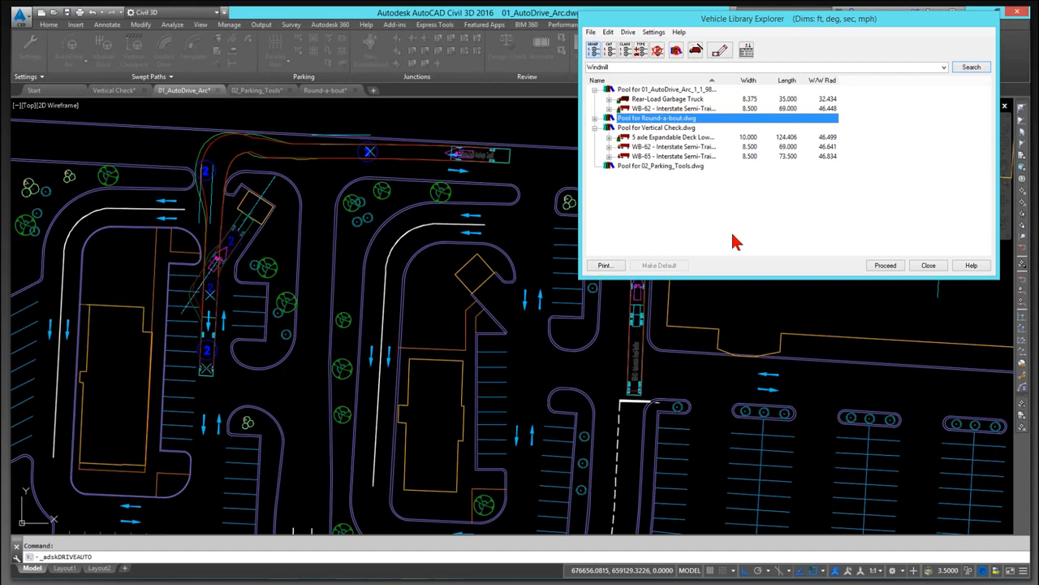
{"action": "left_click", "coordinate": [928, 266]}
Step: Try to record the animation as an AVI movie of the CAD data window, cancelling at the video compression options
{"action": "left_click", "coordinate": [541, 50]}
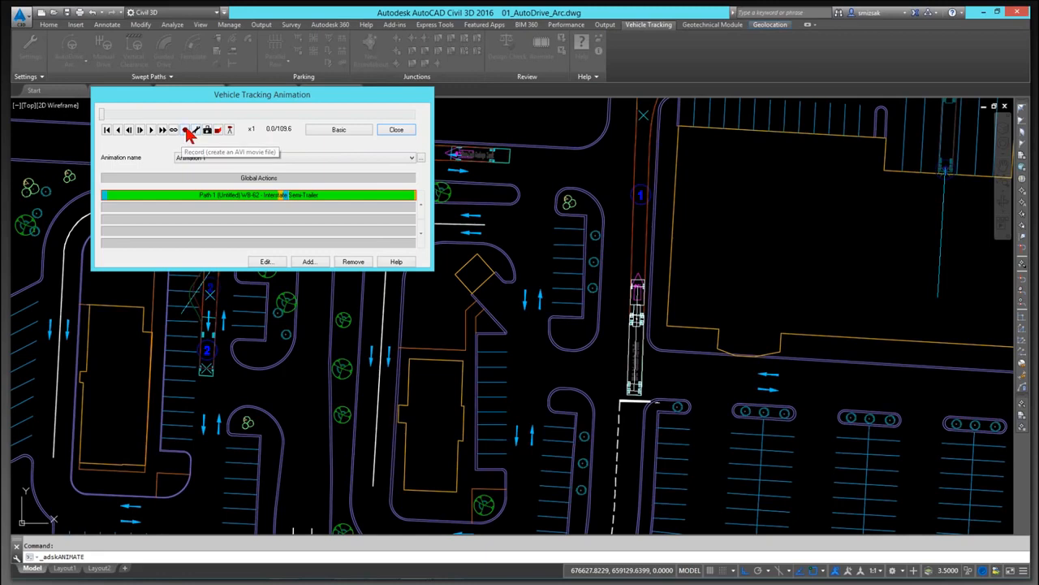
{"action": "left_click", "coordinate": [186, 132]}
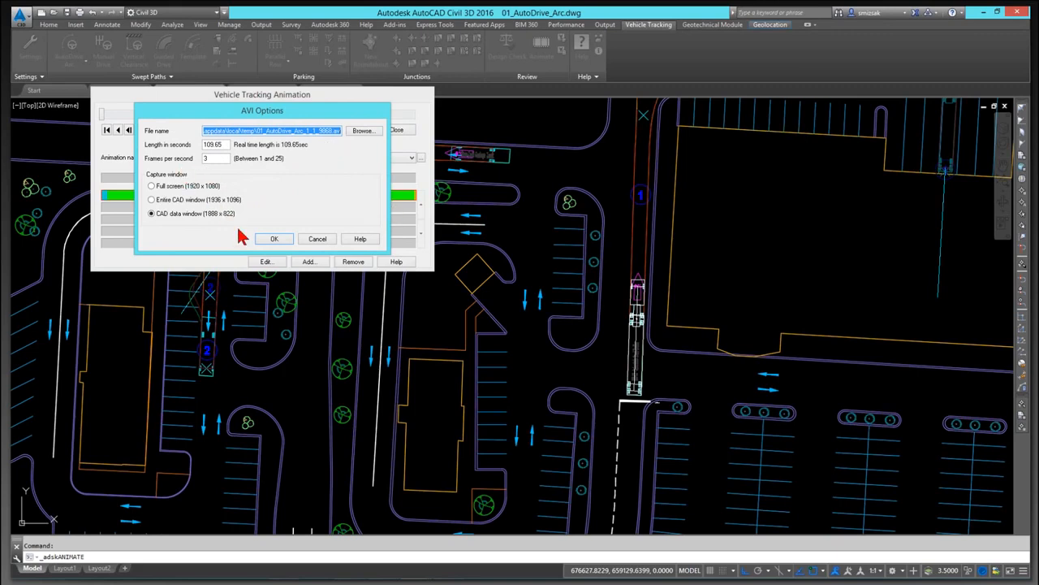
{"action": "left_click", "coordinate": [274, 239]}
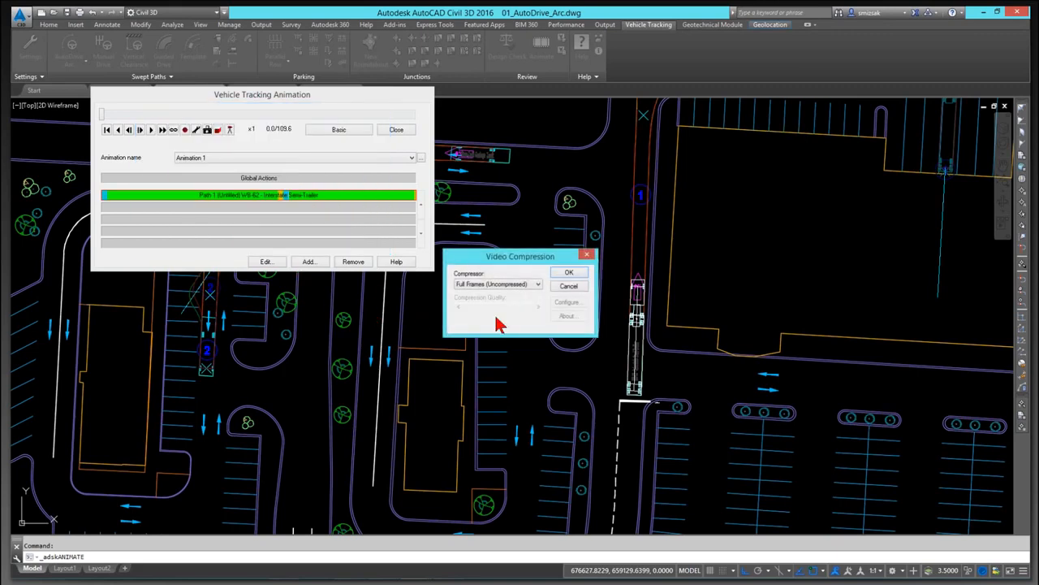
{"action": "left_click", "coordinate": [560, 287]}
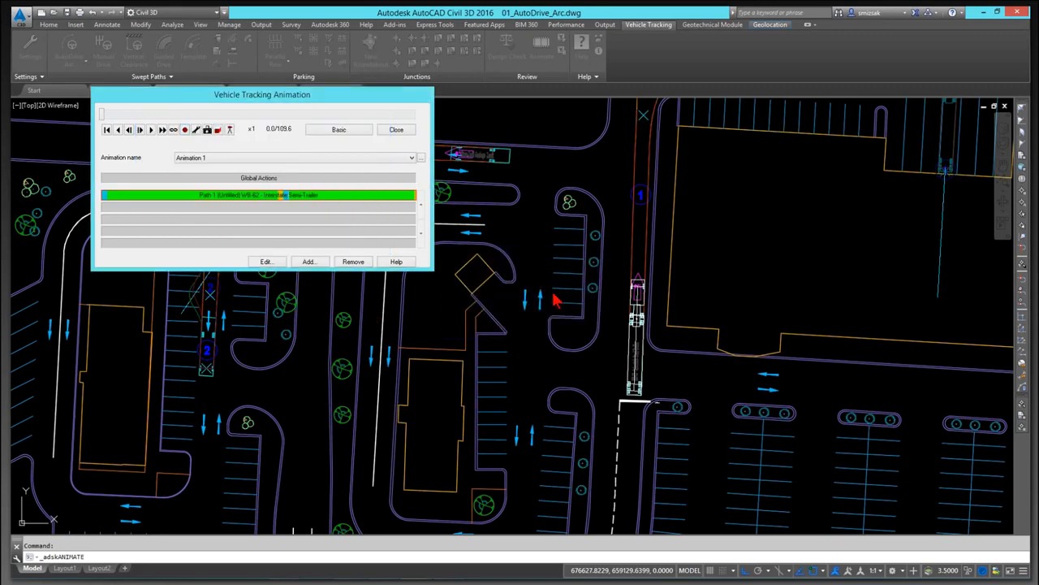